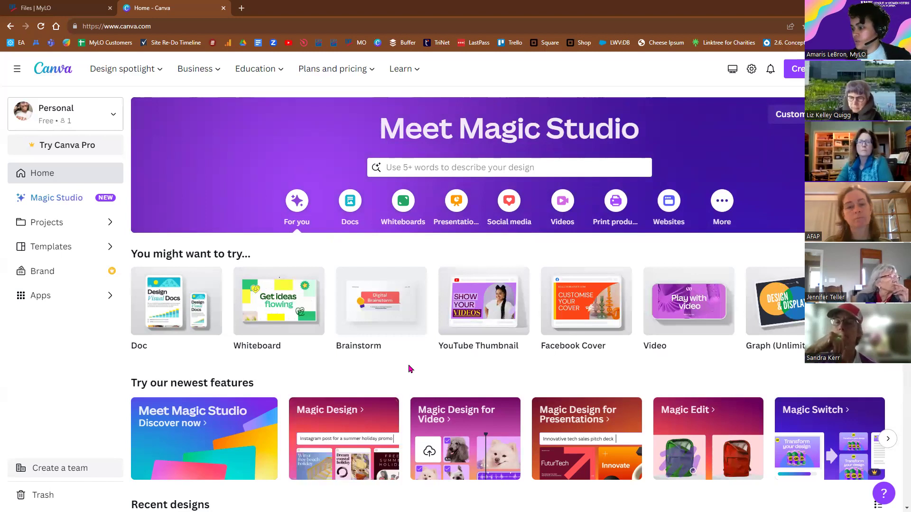
Open the recent Canva design named Text-heavy Slideshow Item for editing.
scroll(410, 369, down, 1)
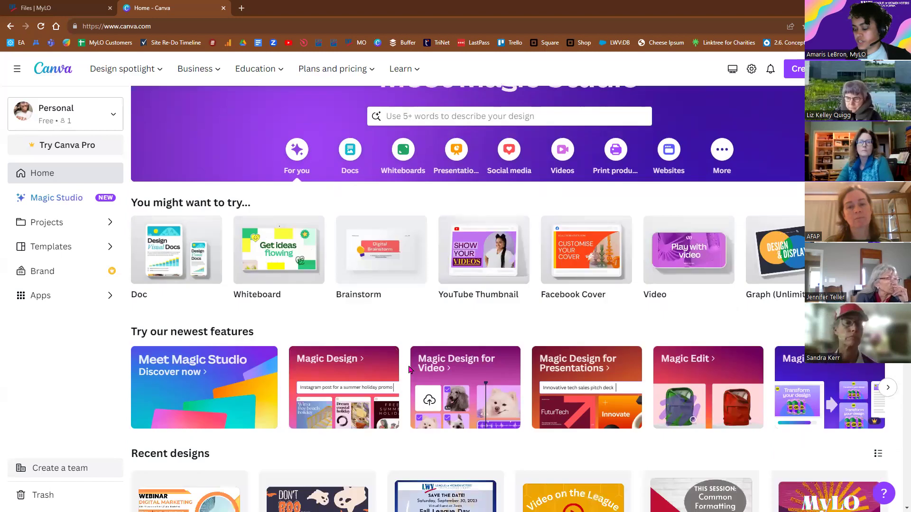
scroll(417, 374, down, 3)
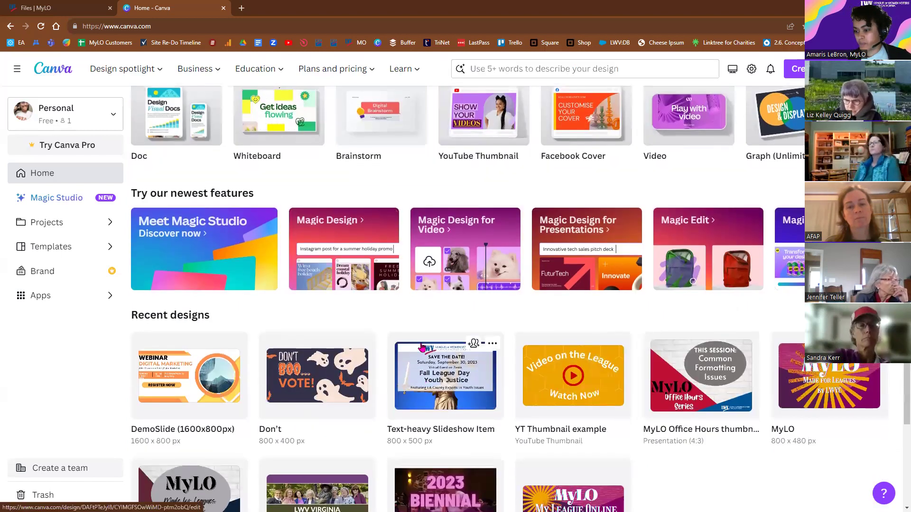
scroll(422, 375, down, 1)
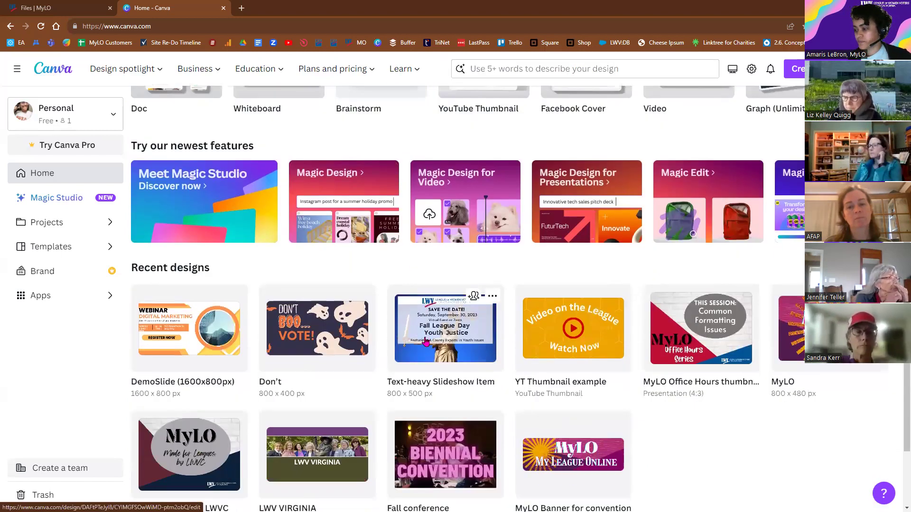
click(425, 341)
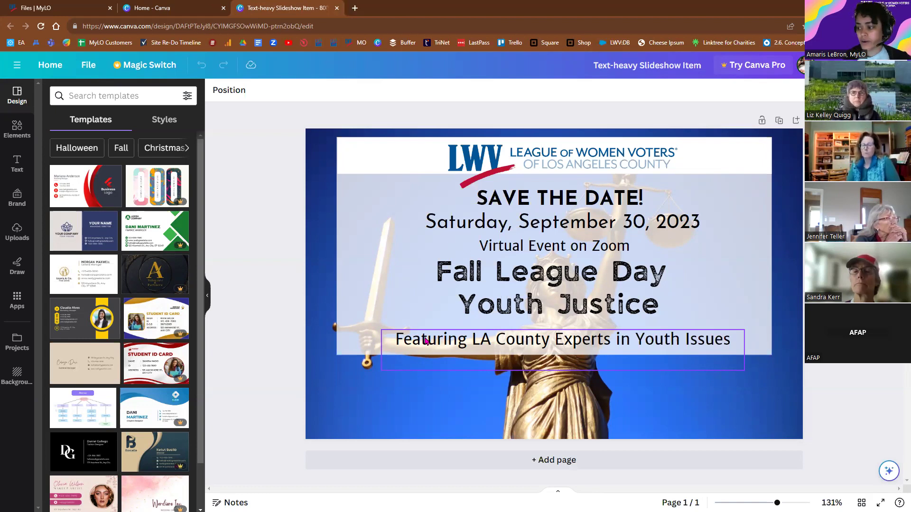
click(233, 365)
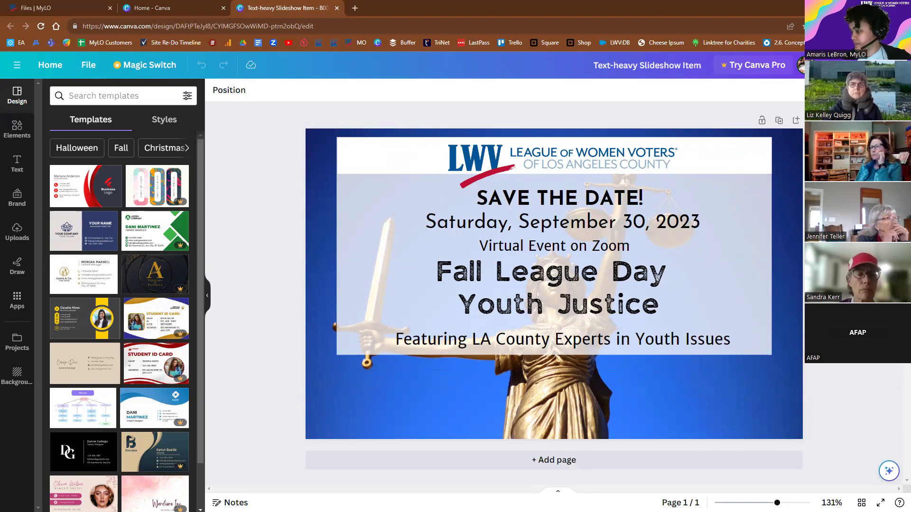
Show the Text-heavy Slideshow Item design at 100% zoom and measure its full page area.
click(832, 503)
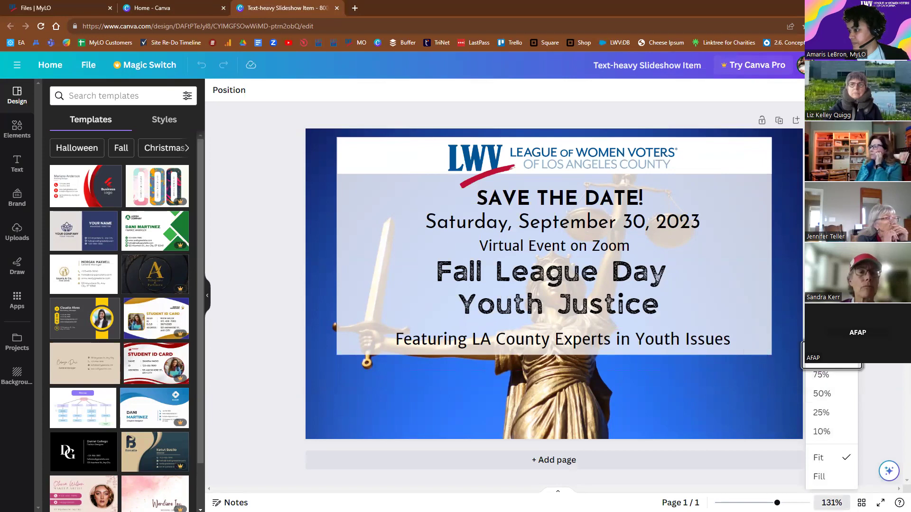
key(Return)
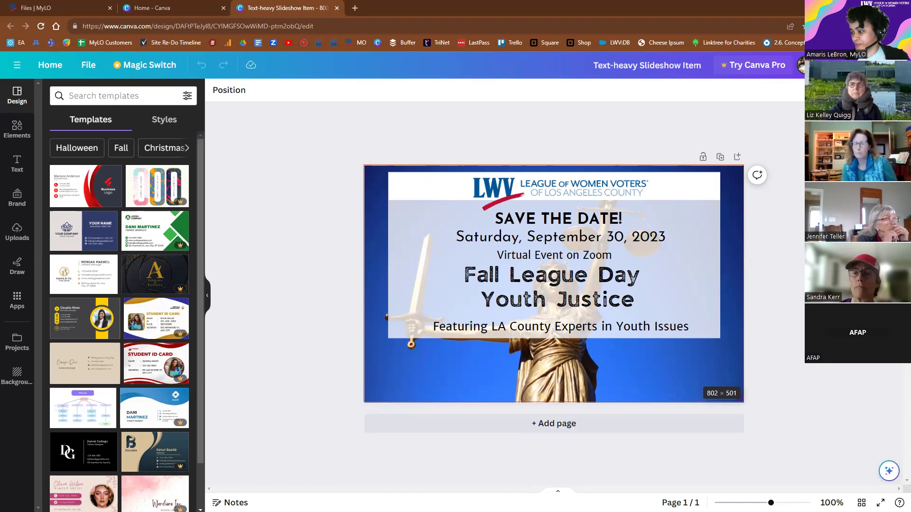
mouse_move(744, 402)
mouse_down()
mouse_move(744, 338)
mouse_move(745, 403)
mouse_move(741, 395)
mouse_up()
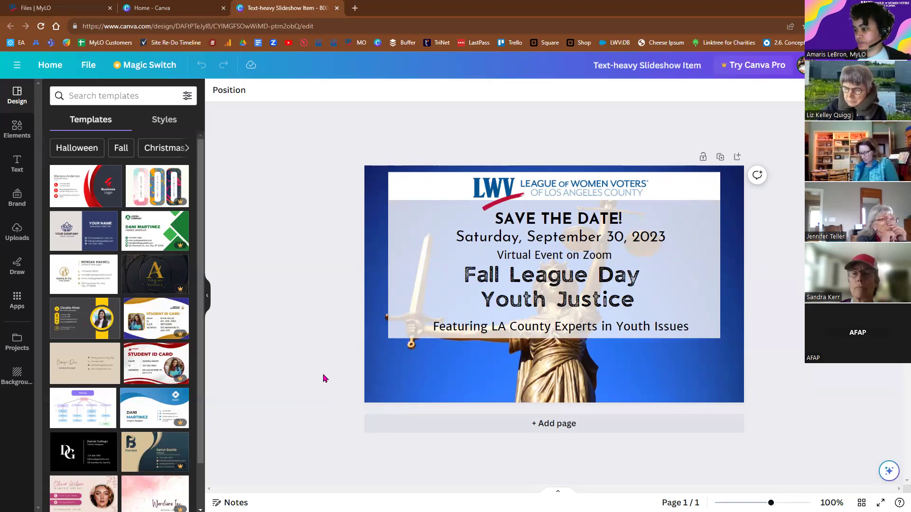
Switch to the MyLO website and open the Demo Site homepage from the list of league sites.
click(34, 8)
scroll(230, 399, down, 2)
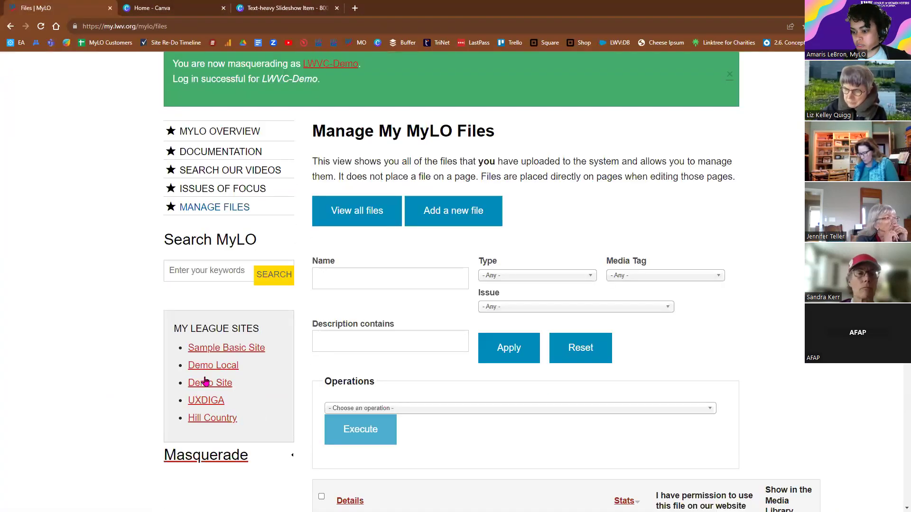
click(219, 366)
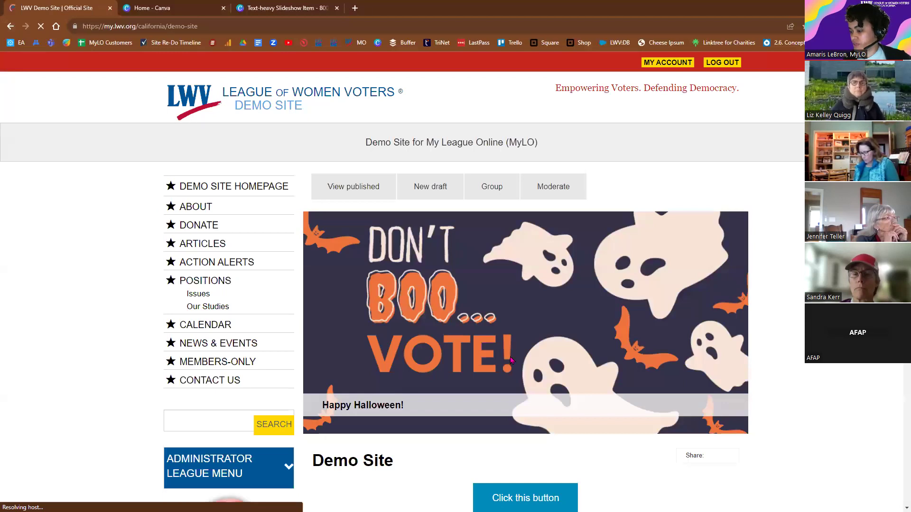
scroll(489, 356, down, 3)
scroll(472, 352, down, 4)
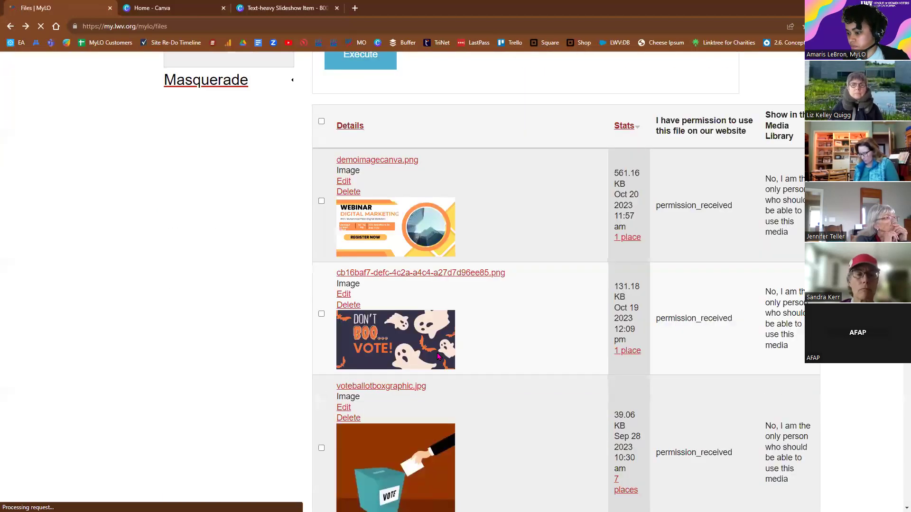
scroll(522, 213, up, 6)
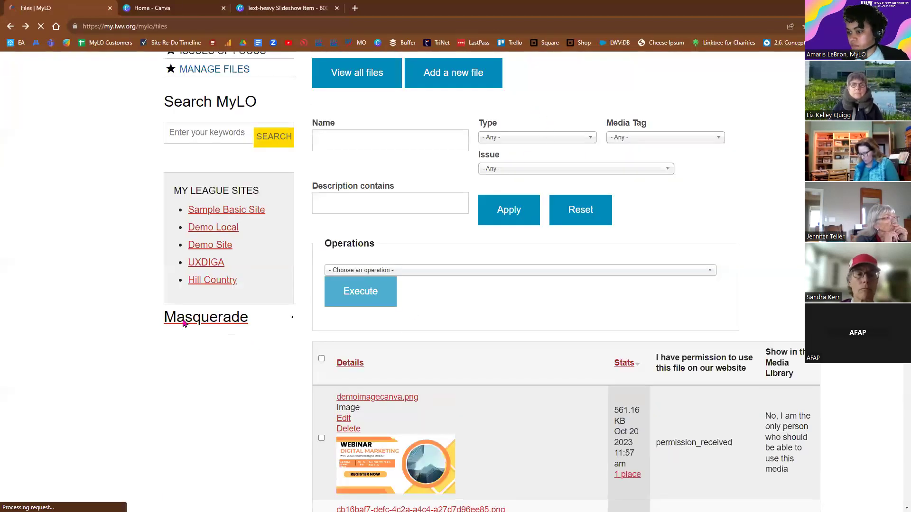
scroll(185, 325, up, 3)
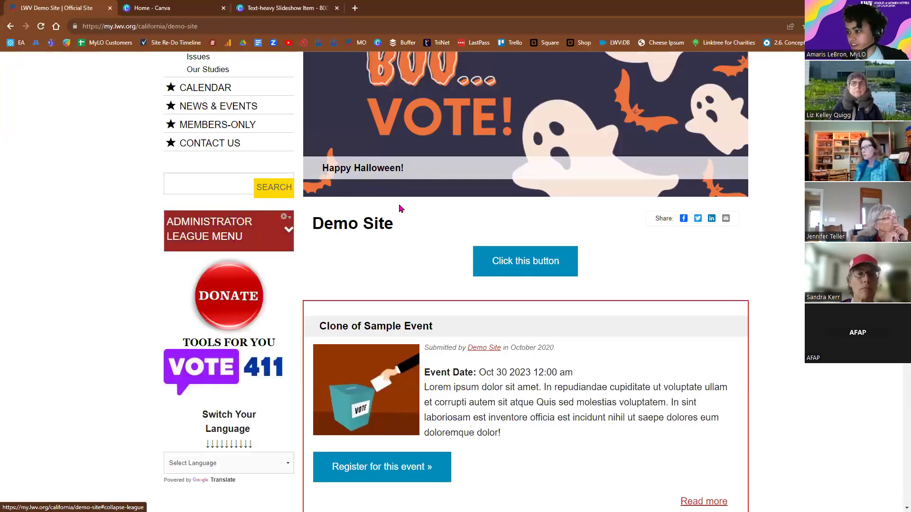
Expand the administrator options for the Demo Site and open its content management list.
key(Return)
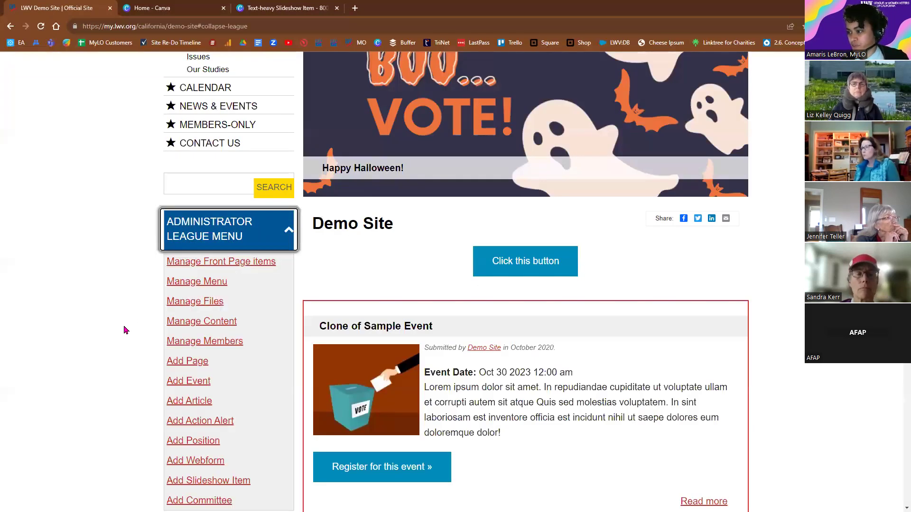
scroll(461, 250, up, 2)
scroll(415, 285, up, 1)
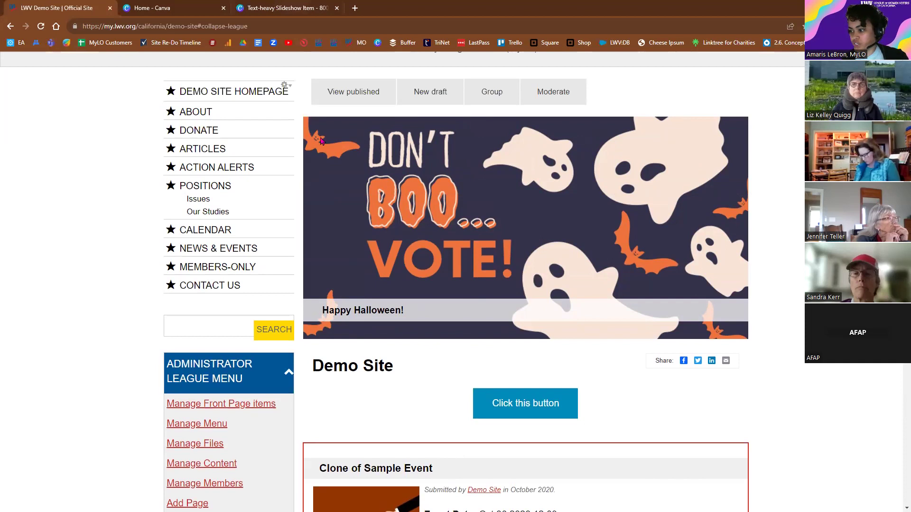
click(277, 8)
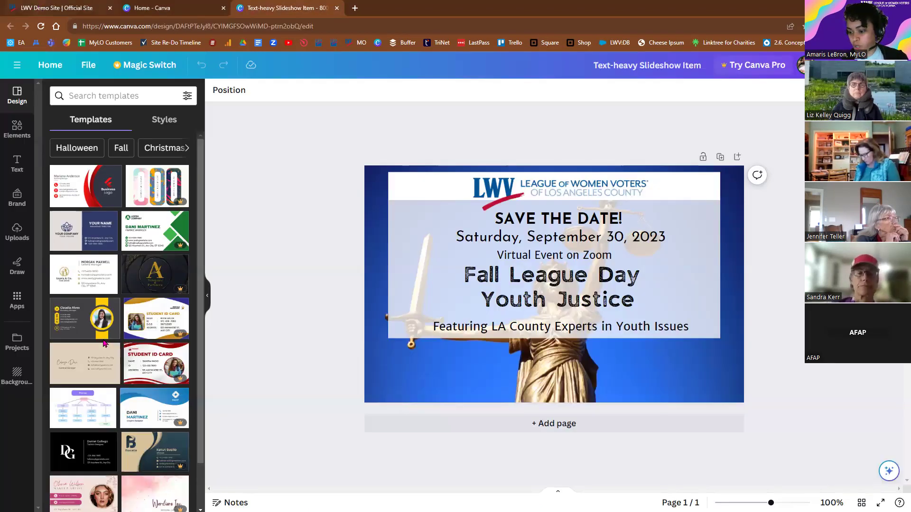
key(ctrl+1)
scroll(208, 231, down, 1)
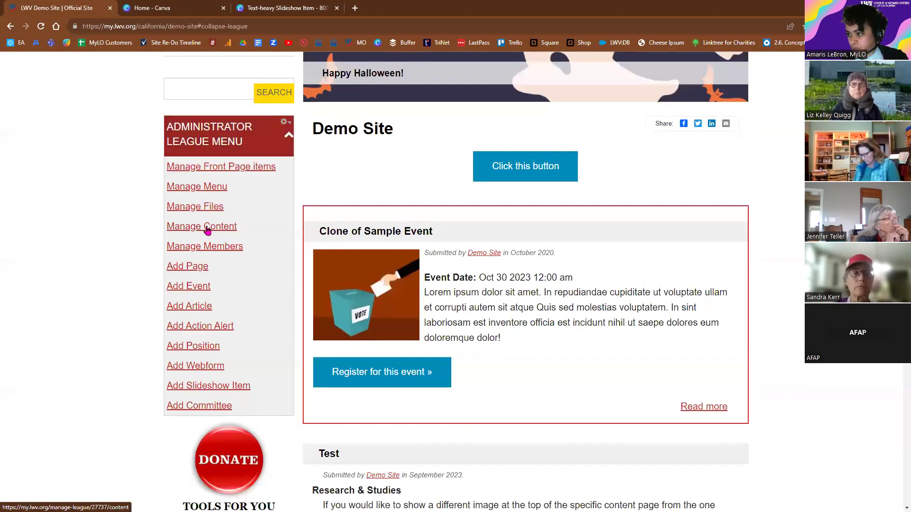
click(207, 231)
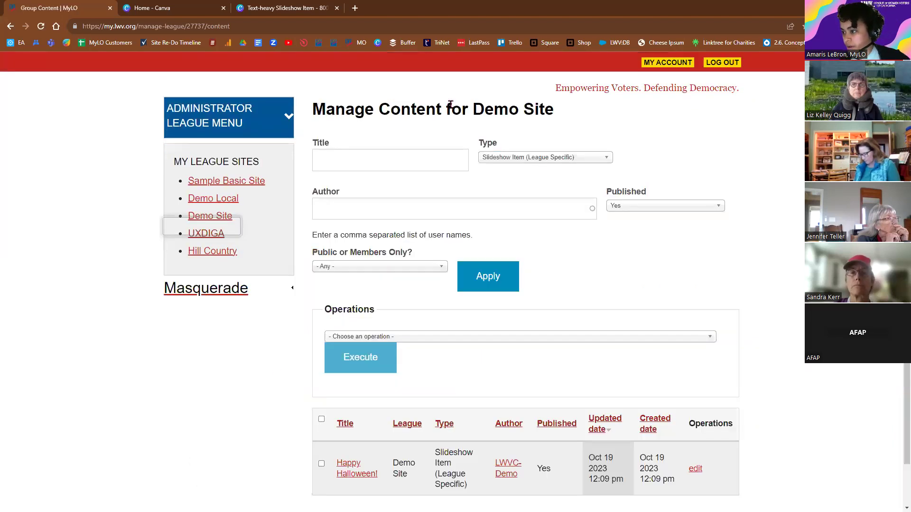
Filter the Demo Site's slideshow items by setting Published to No.
scroll(474, 110, down, 2)
click(650, 161)
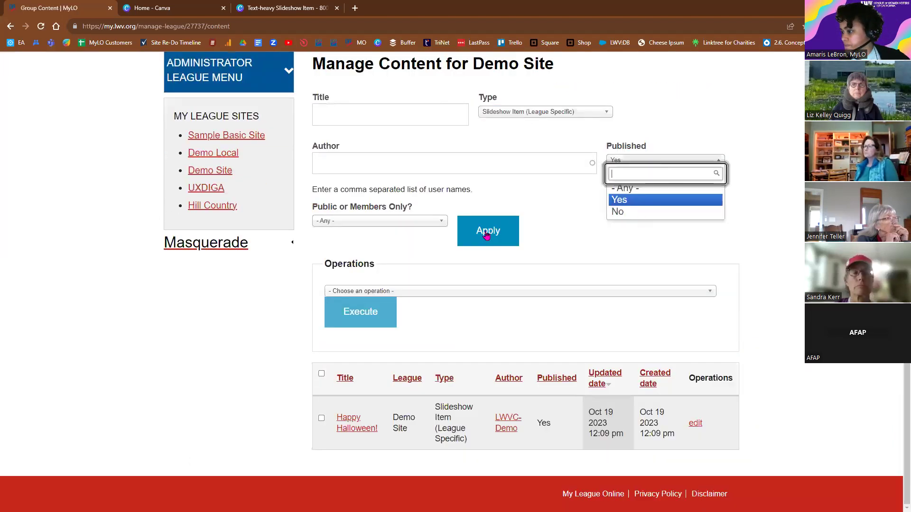
click(639, 214)
click(488, 231)
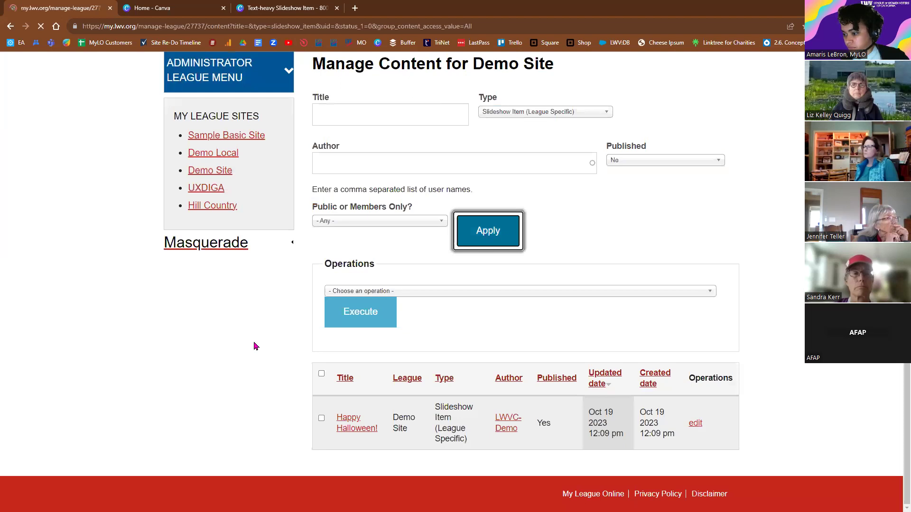
Select all the unpublished slideshow items and look through the list.
scroll(294, 284, down, 4)
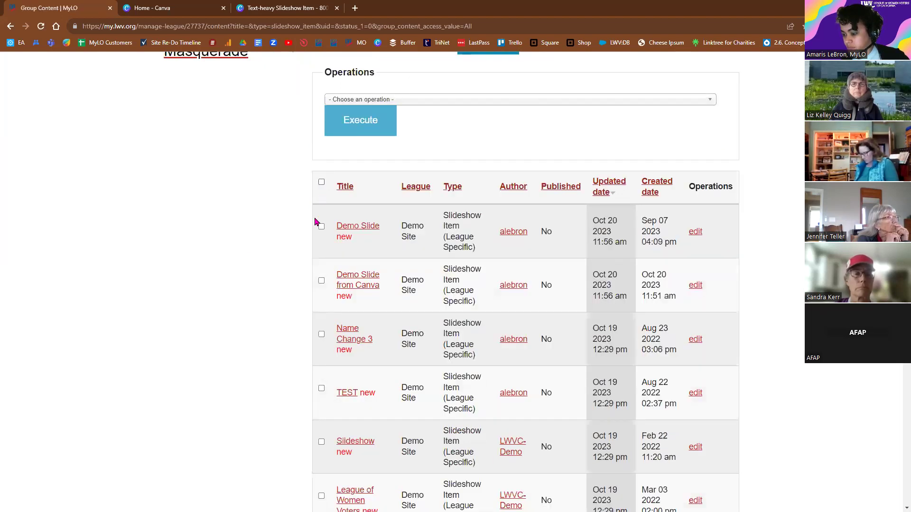
click(321, 227)
scroll(310, 228, down, 3)
scroll(272, 260, down, 6)
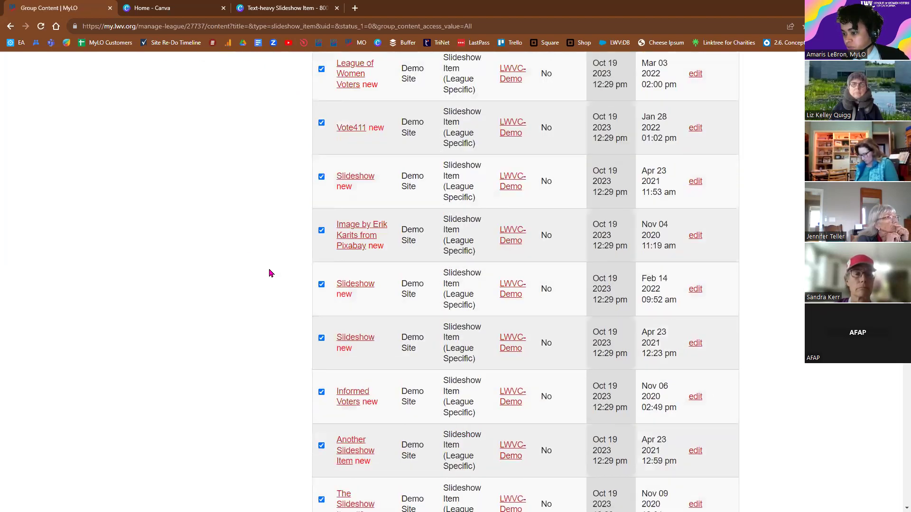
scroll(273, 276, down, 4)
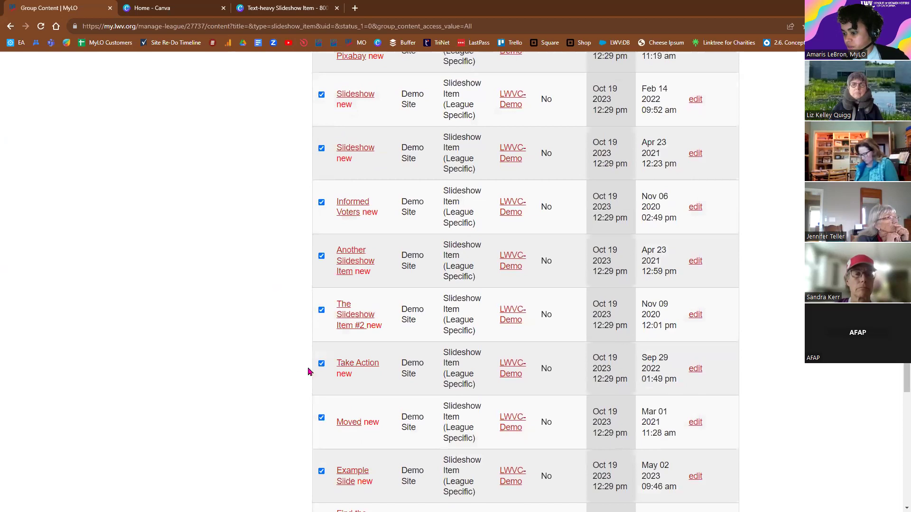
scroll(295, 361, down, 3)
scroll(292, 366, up, 15)
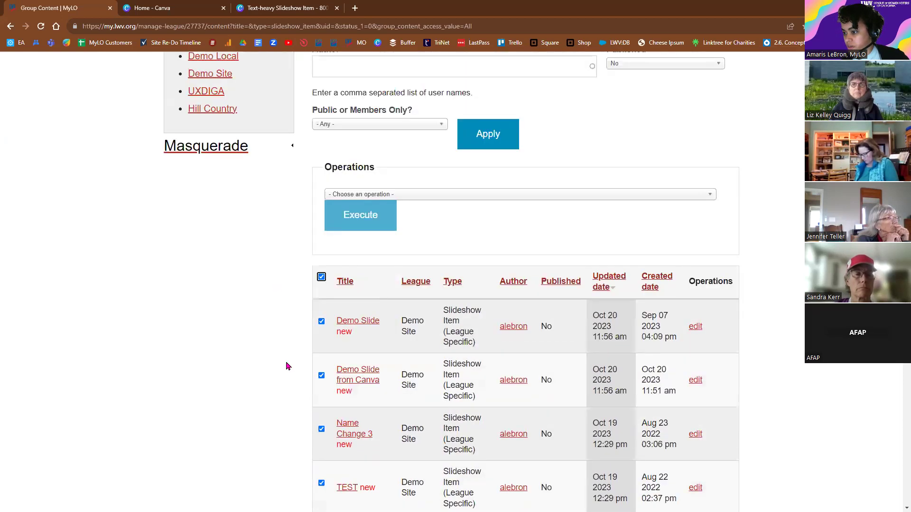
Open the Demo Slide item in a separate browser tab and return to the content list.
scroll(291, 374, down, 3)
right_click(364, 324)
click(379, 330)
right_click(366, 373)
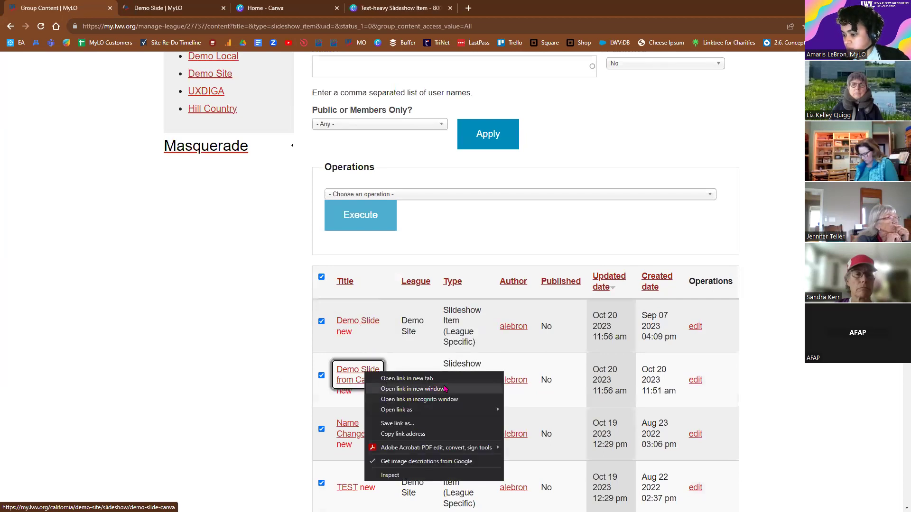
key(Escape)
click(158, 7)
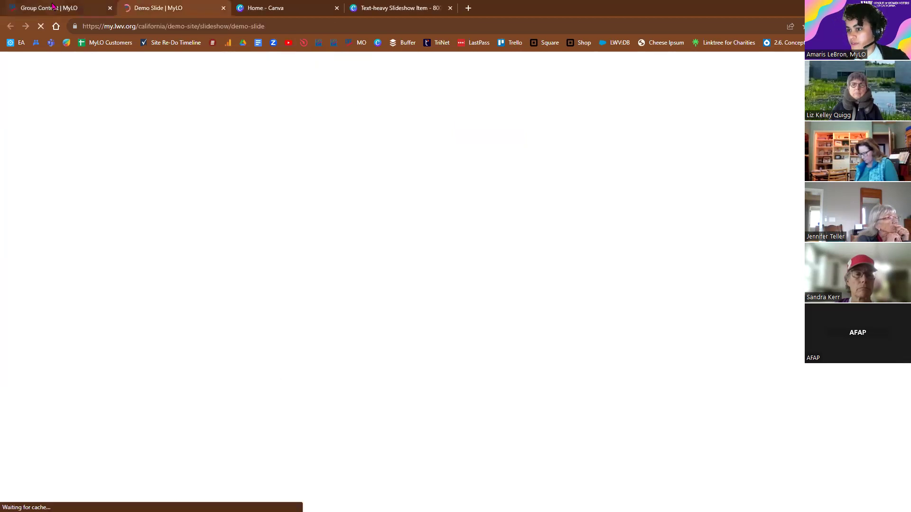
click(53, 6)
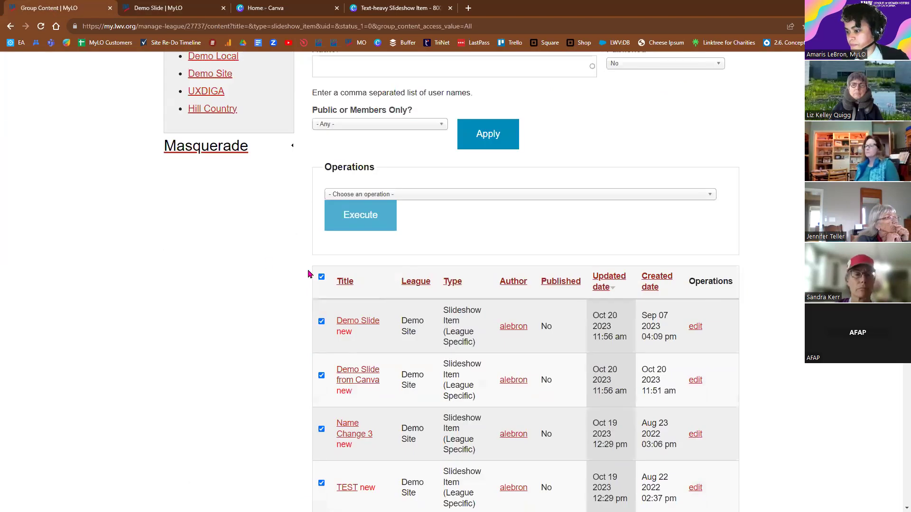
Clear the selection of all items, select only Demo Slide, and run the Publish operation on it.
click(321, 277)
click(321, 321)
click(402, 195)
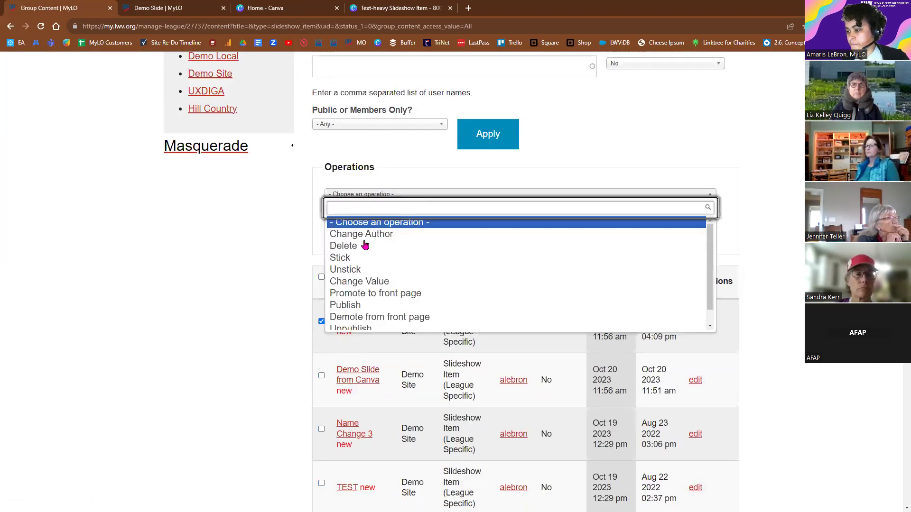
click(357, 305)
click(352, 216)
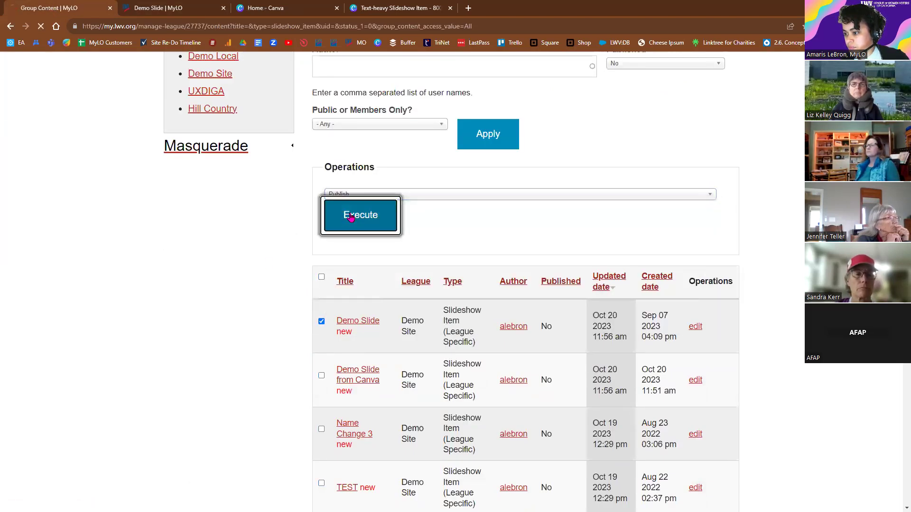
Open the Demo Site homepage from the Demo Slide page, reload it, and advance the slideshow to Demo Slide.
click(153, 6)
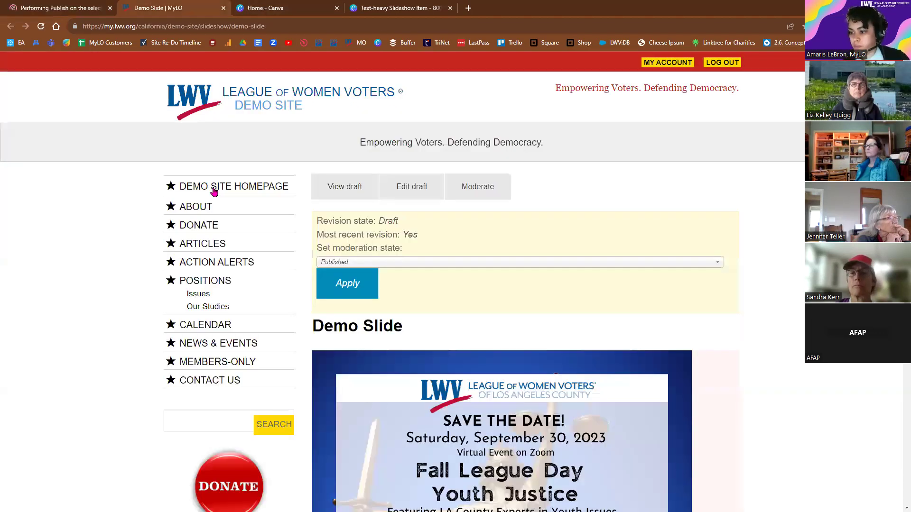
click(212, 187)
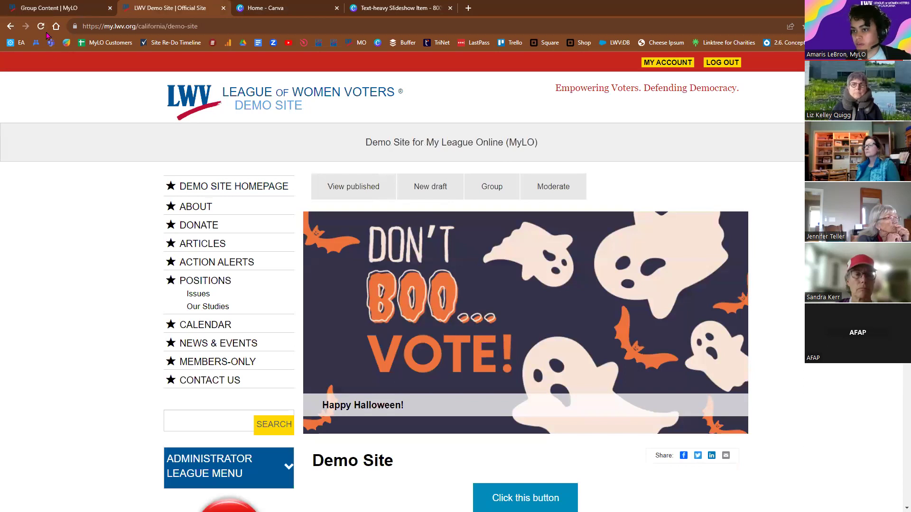
key(F5)
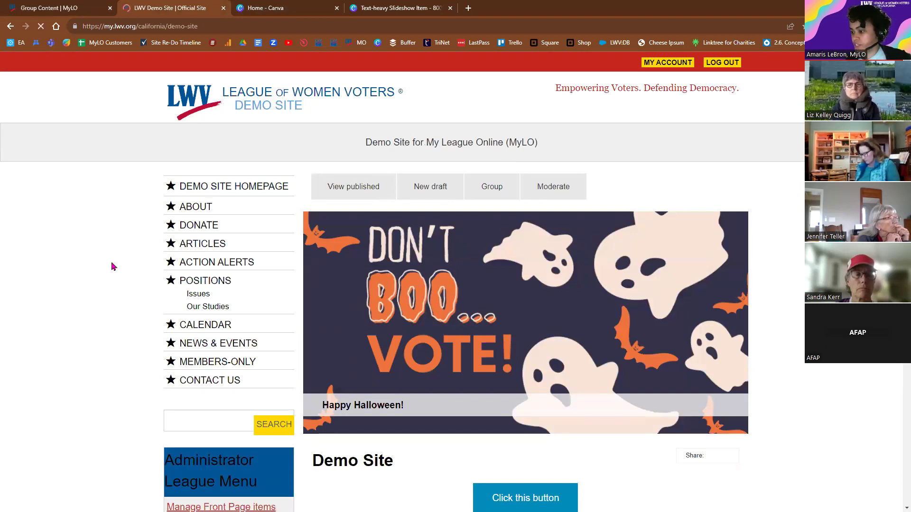
click(738, 299)
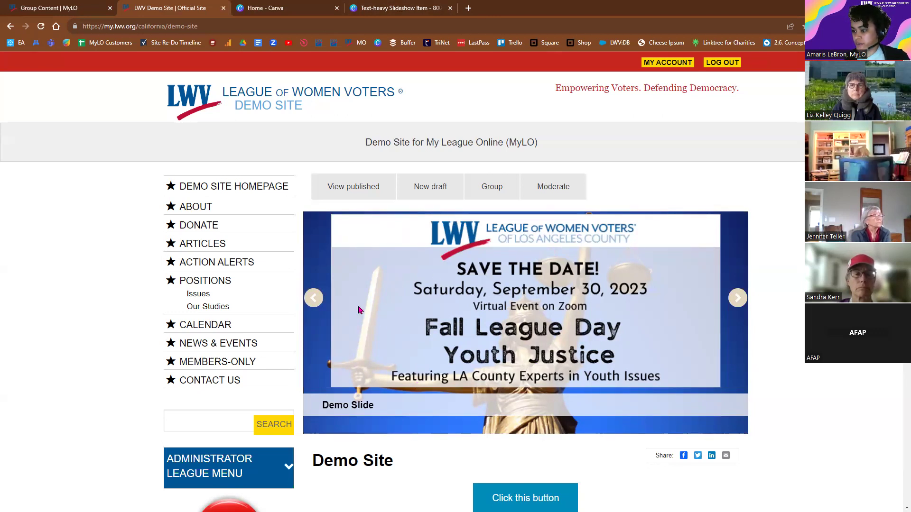
Switch back to the Text-heavy Slideshow Item design in Canva and examine the margin around its text area.
key(ctrl+4)
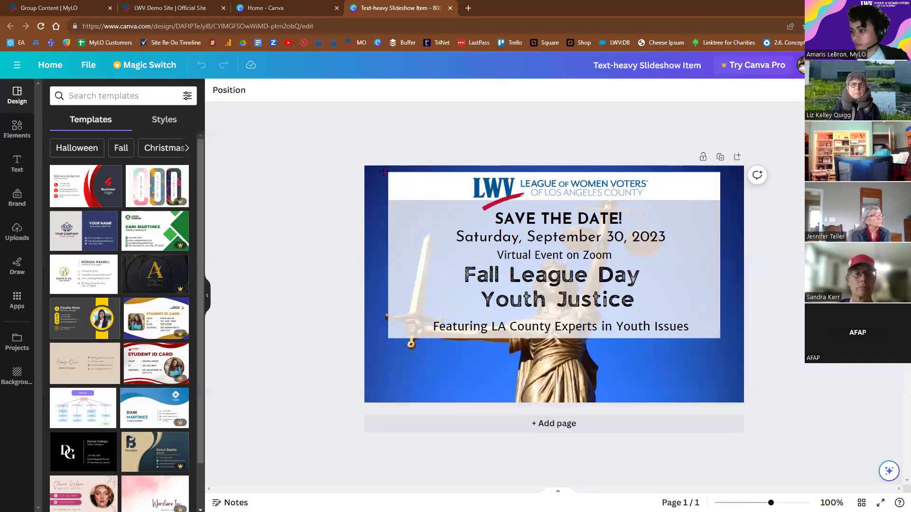
drag(364, 166, 720, 339)
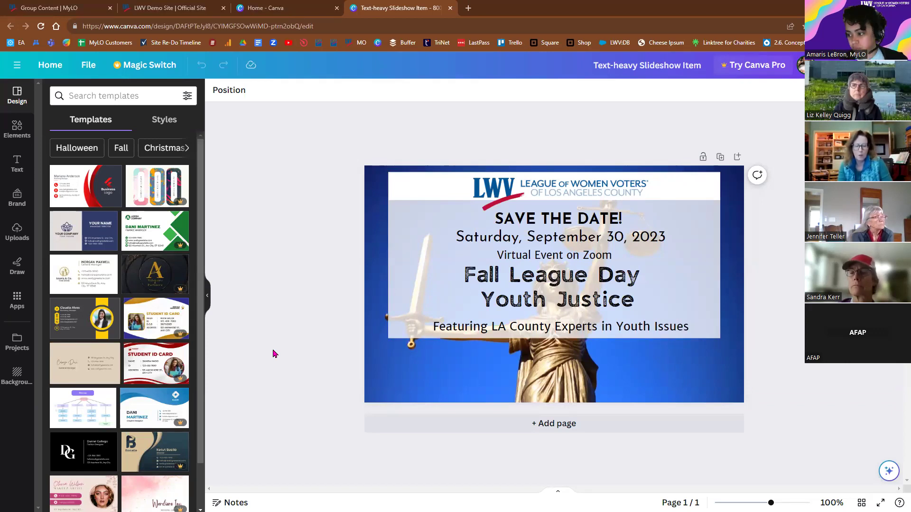
Open the Demo Slide from Canva item for editing from the MyLO content list and open its slideshow image's edit form.
click(79, 5)
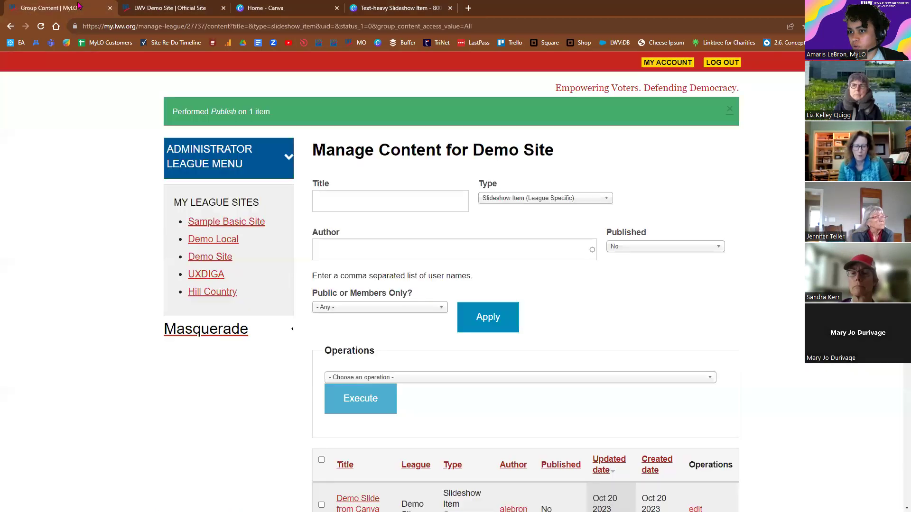
scroll(416, 380, down, 5)
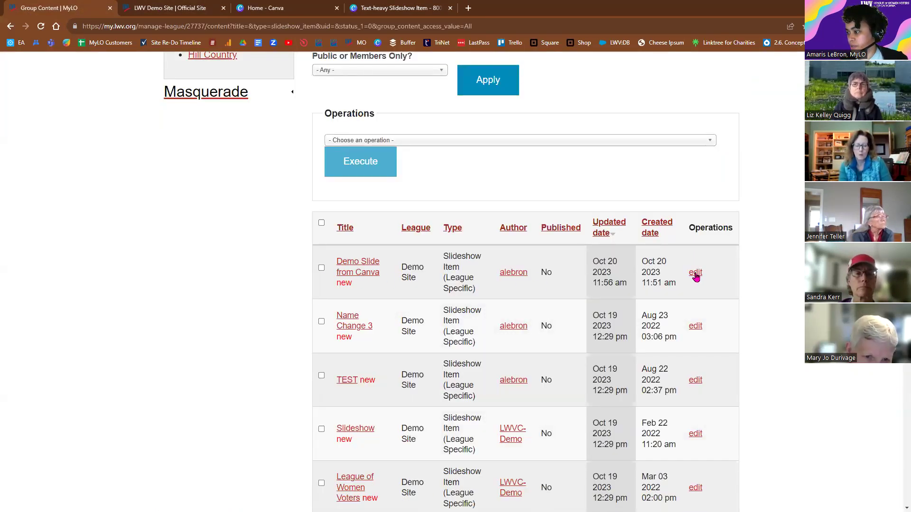
click(696, 275)
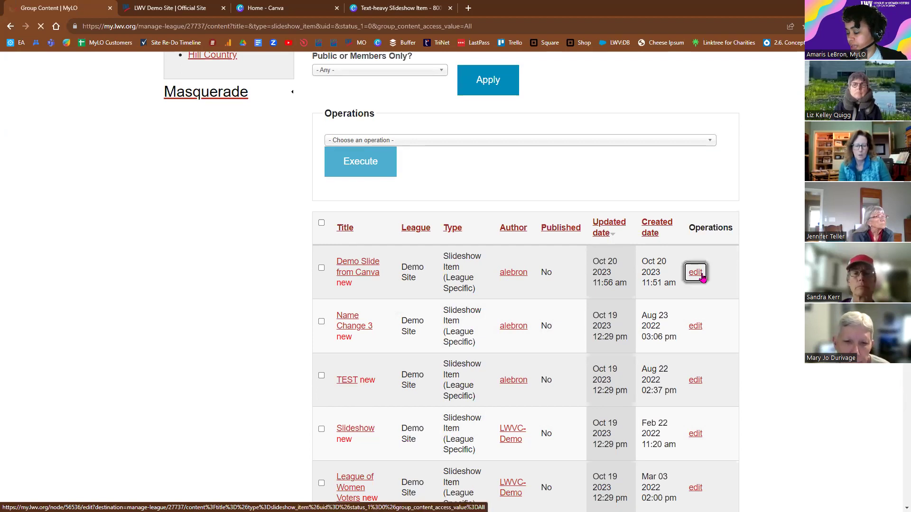
scroll(295, 293, down, 3)
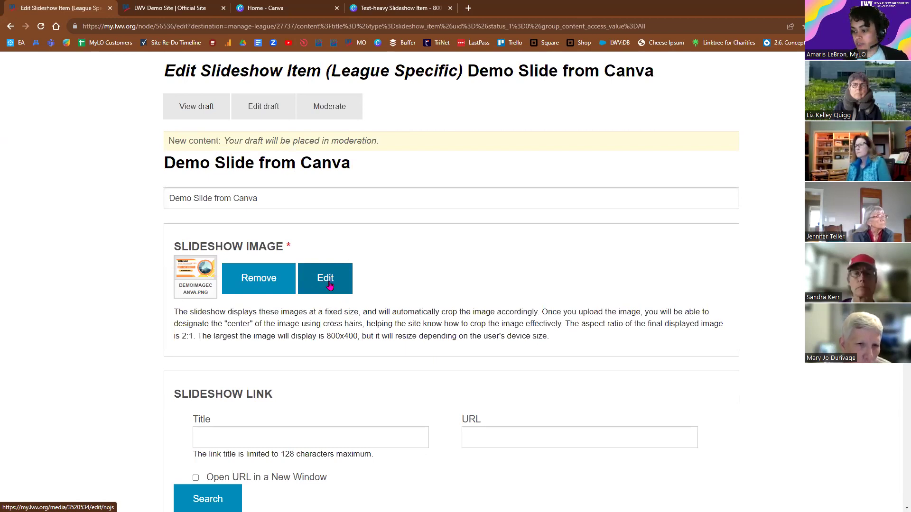
click(329, 284)
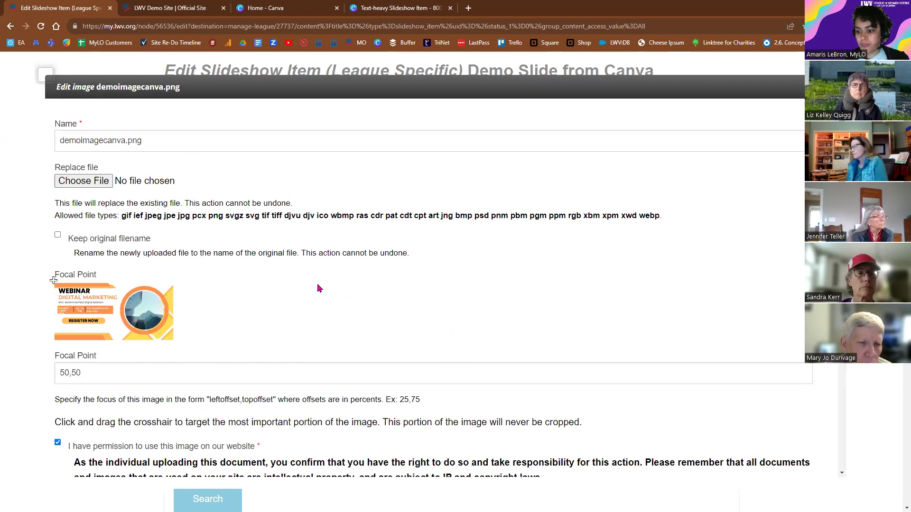
Try to move the focal point crosshair onto the preview of demoimagecanva.png.
drag(55, 280, 109, 306)
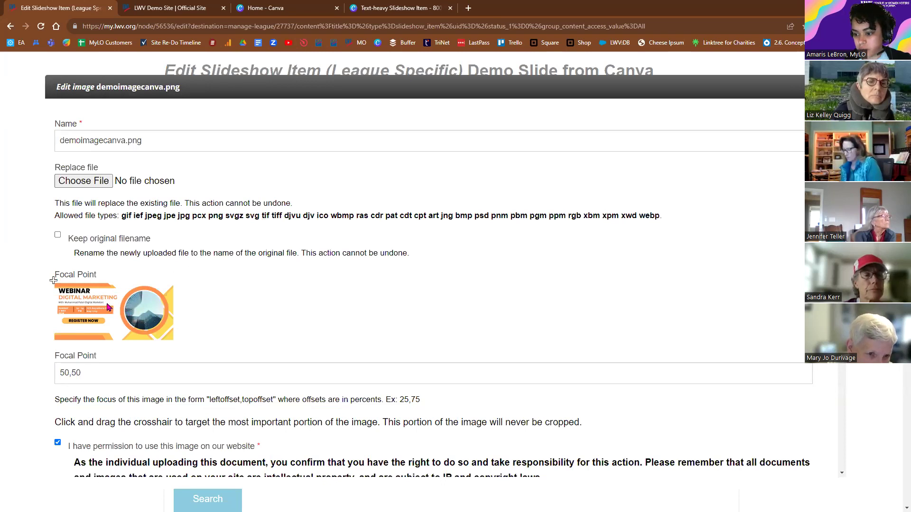
click(96, 373)
scroll(162, 388, down, 1)
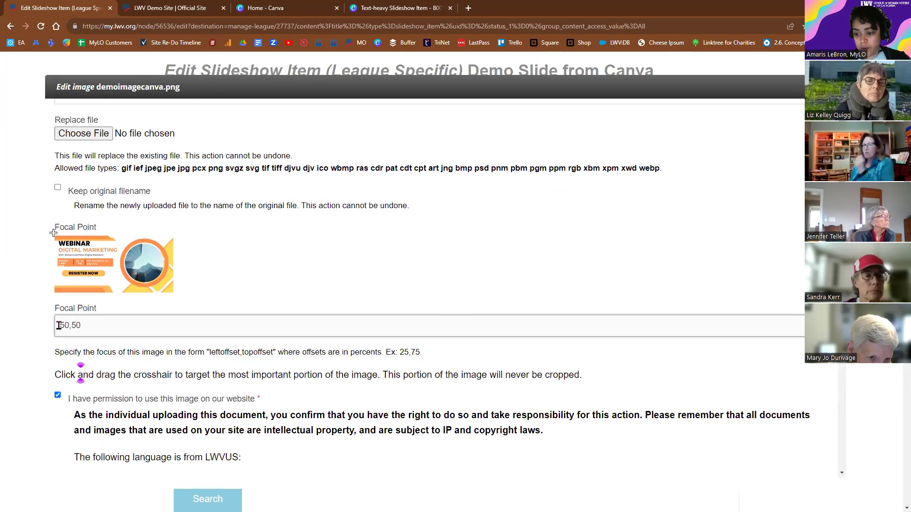
drag(52, 235, 57, 240)
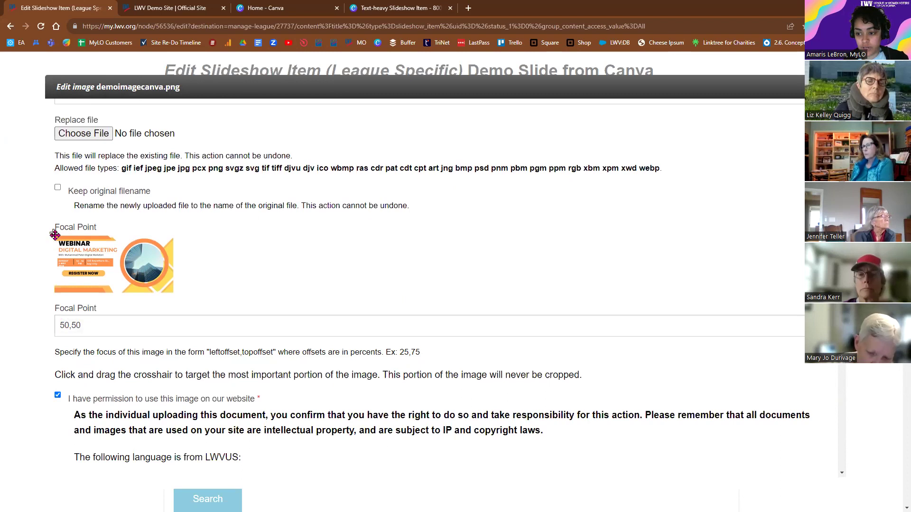
Examine the two offsets in the image's Focal Point value and close the image edit form without saving.
click(55, 326)
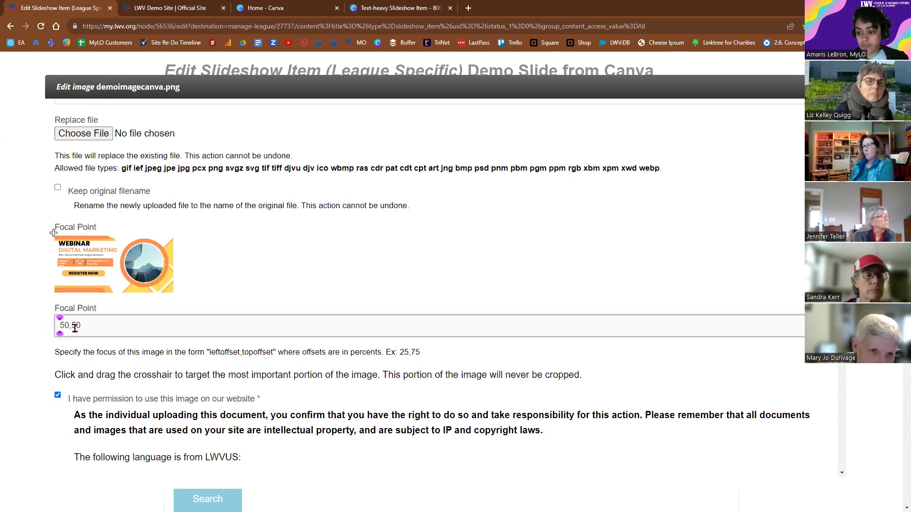
drag(68, 327, 55, 326)
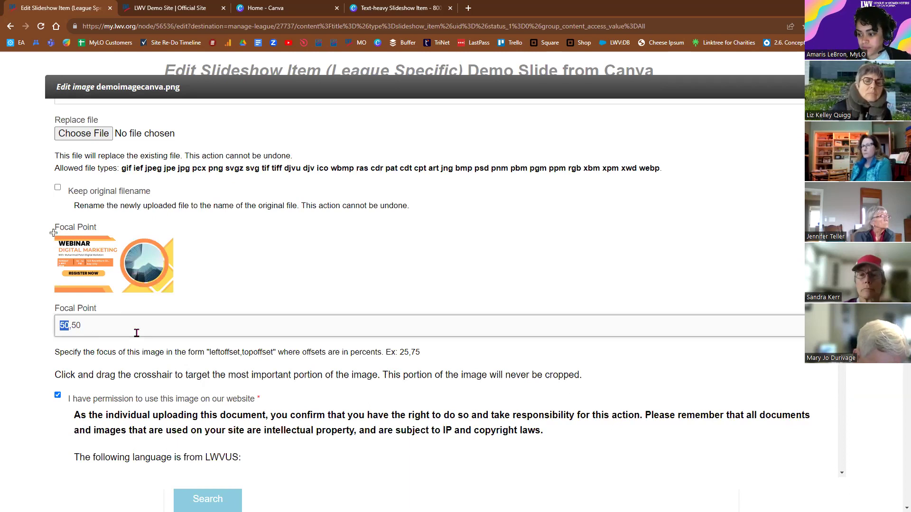
click(81, 326)
drag(71, 328, 85, 330)
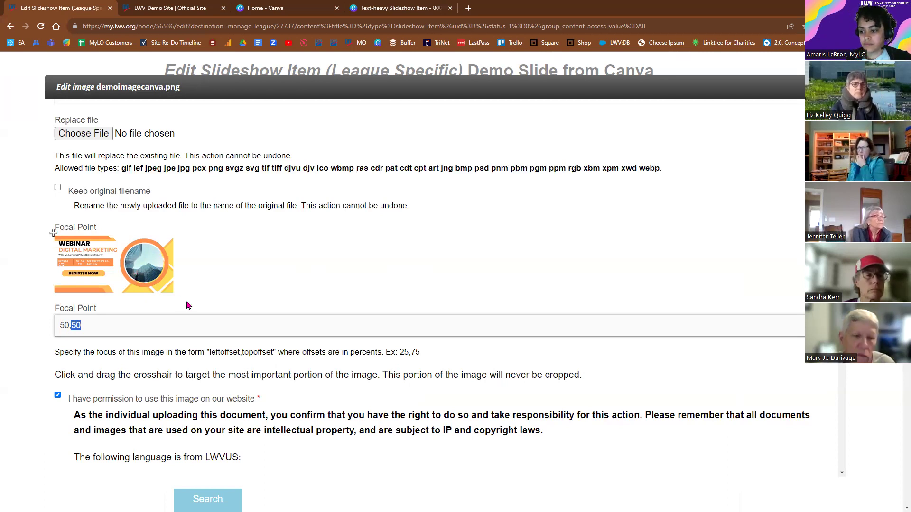
scroll(185, 353, down, 4)
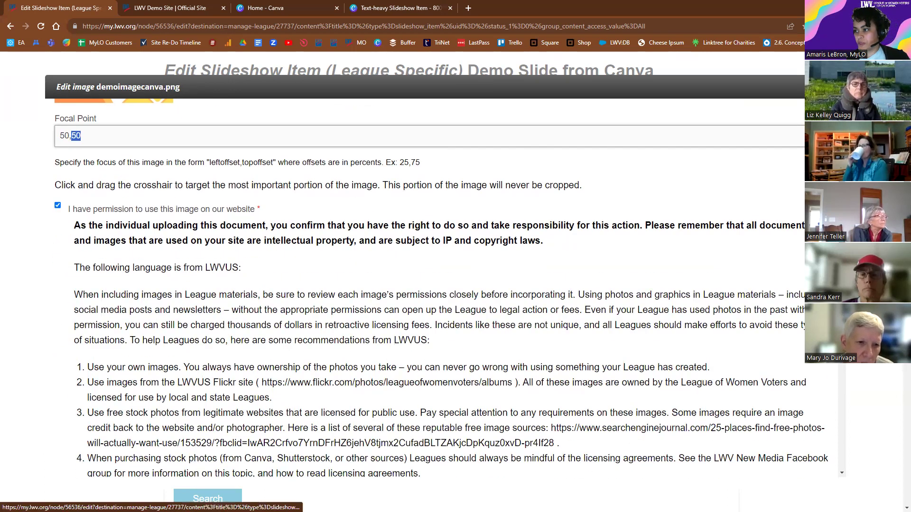
key(Escape)
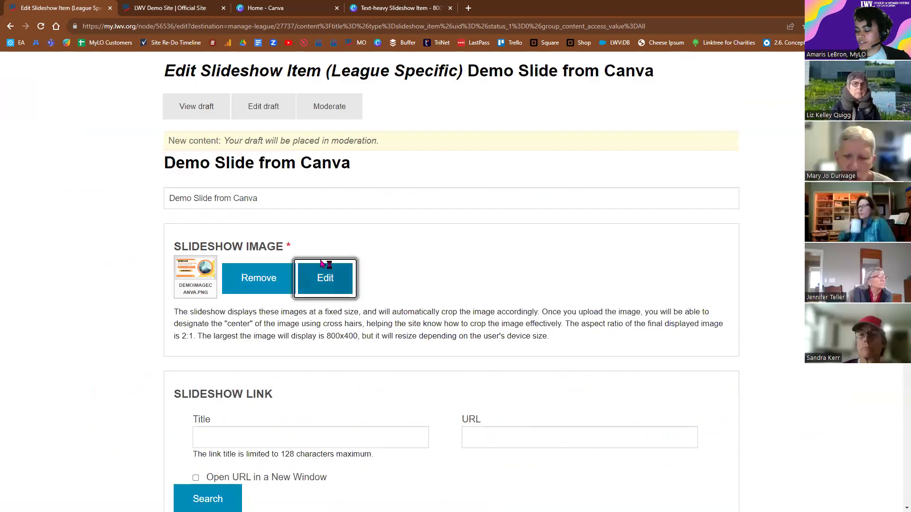
click(187, 326)
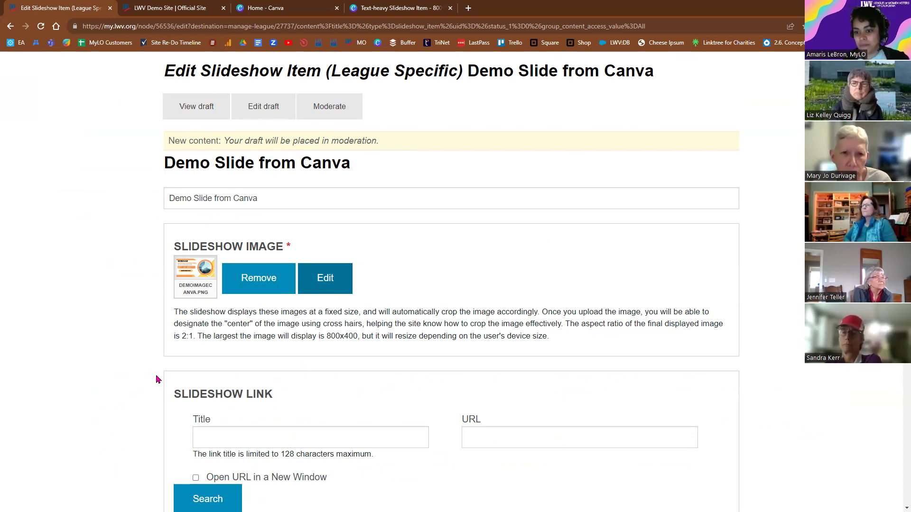
Compare the Text-heavy Slideshow Item design in Canva with Demo Slide on the Demo Site homepage, and return to the slideshow item's edit page.
click(374, 7)
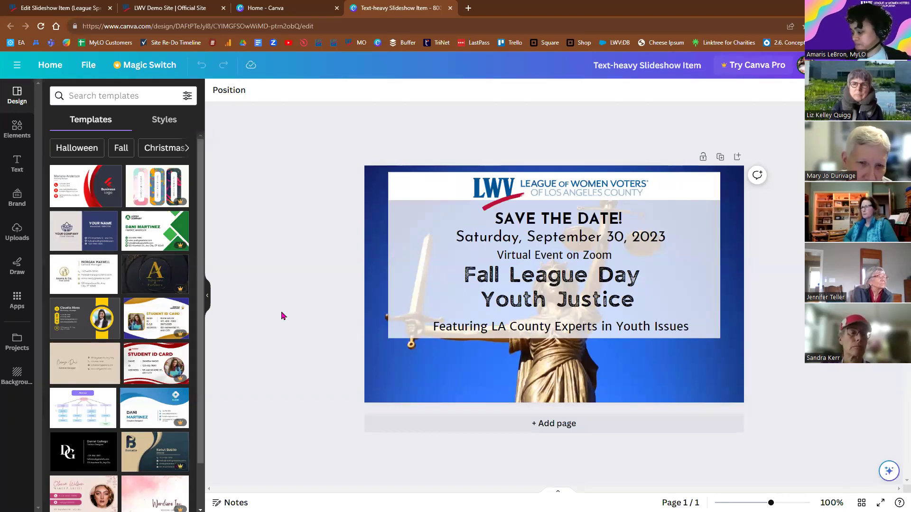
click(341, 189)
click(358, 181)
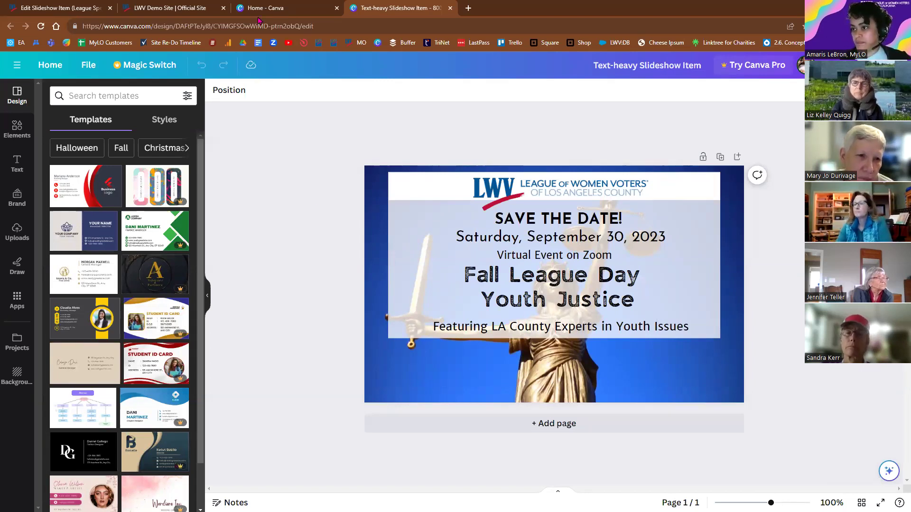
click(160, 6)
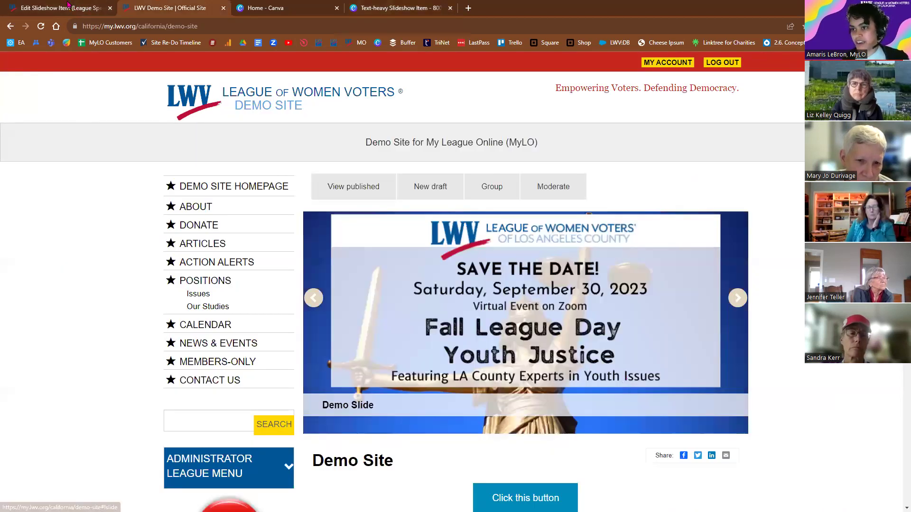
click(55, 9)
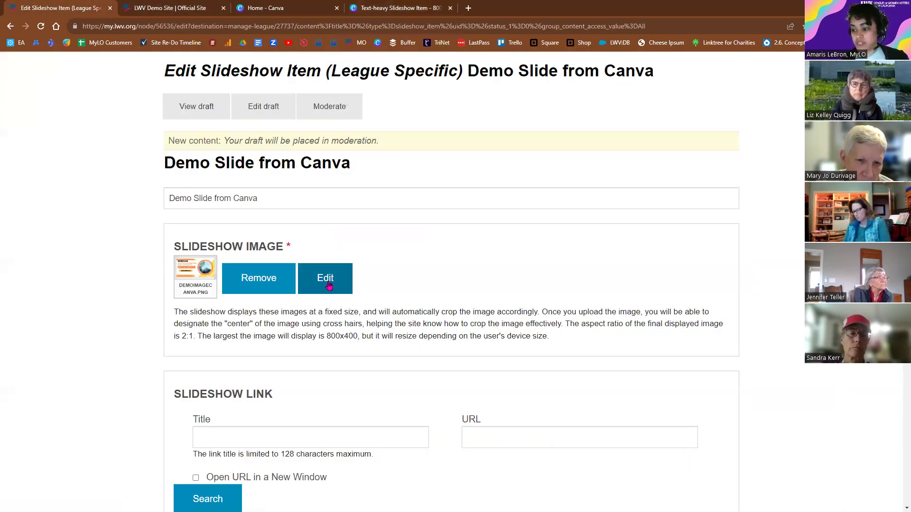
click(329, 285)
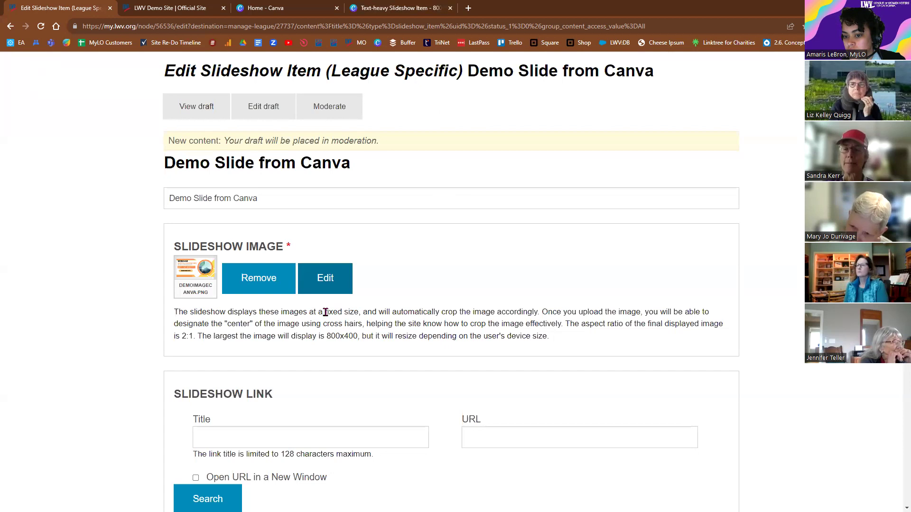
Go to the Demo Site homepage and open the Manage Files page from there.
scroll(322, 323, up, 3)
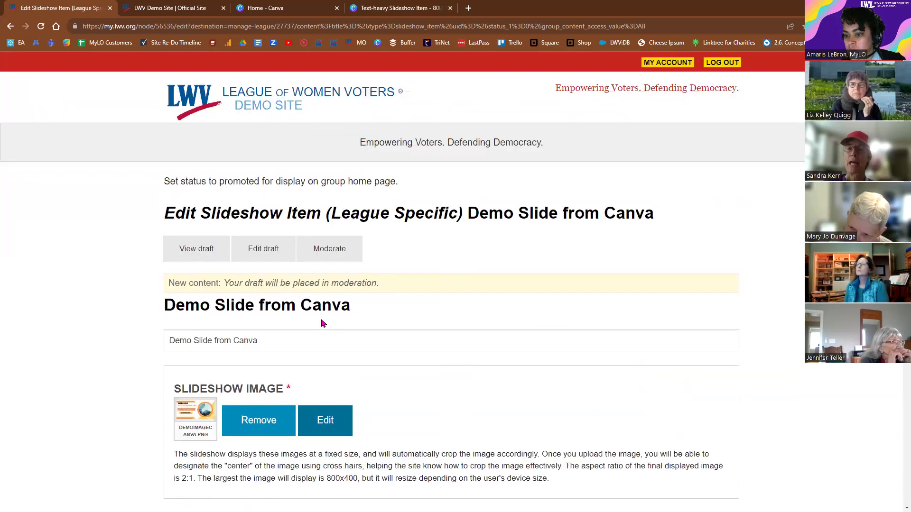
click(255, 109)
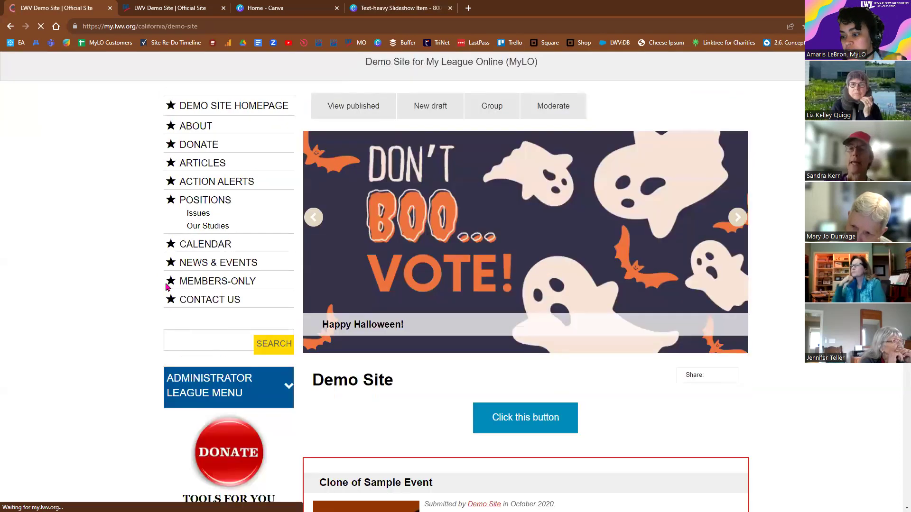
scroll(190, 266, down, 4)
click(270, 289)
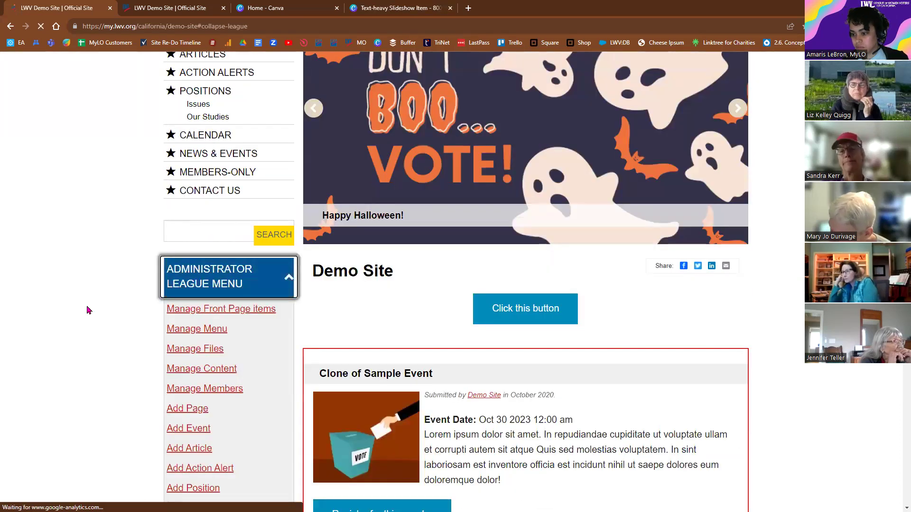
scroll(220, 264, down, 2)
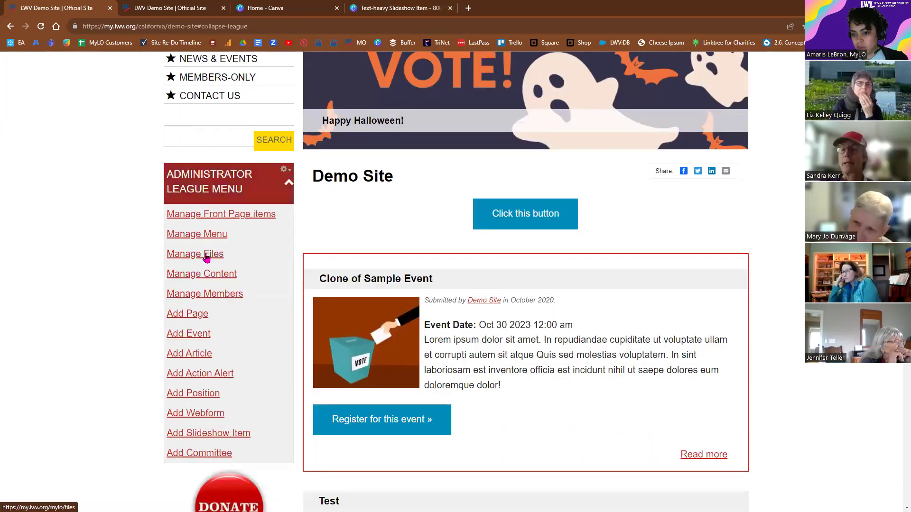
click(206, 257)
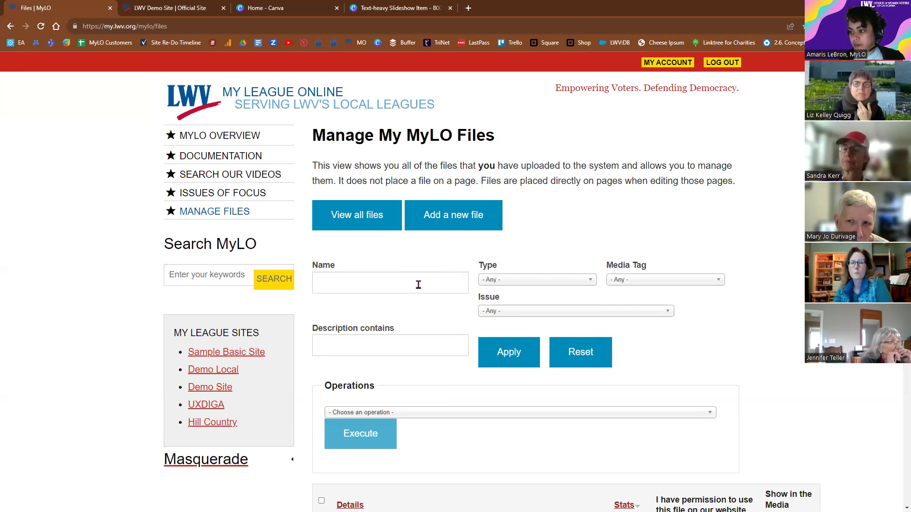
Open demoimagecanva.png for editing from the file list, examine its focal point crosshair, and return to the list.
scroll(418, 284, down, 2)
scroll(430, 334, down, 4)
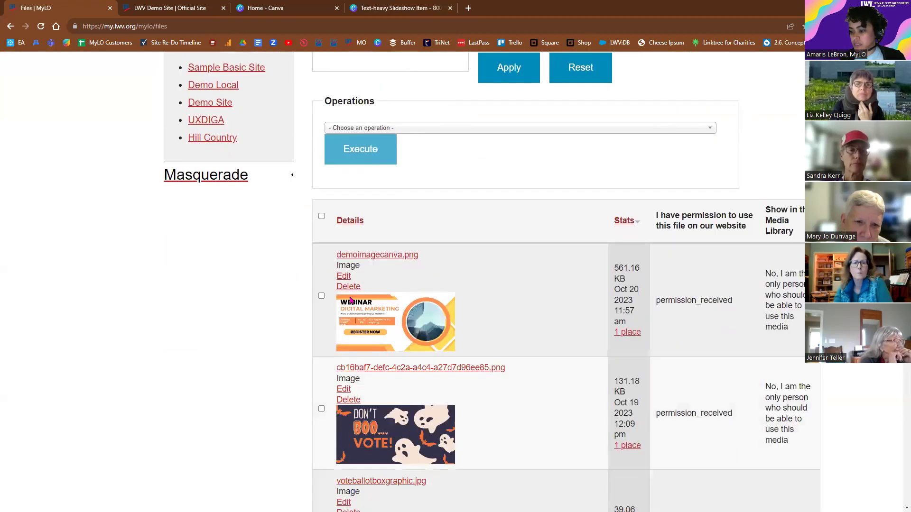
click(345, 278)
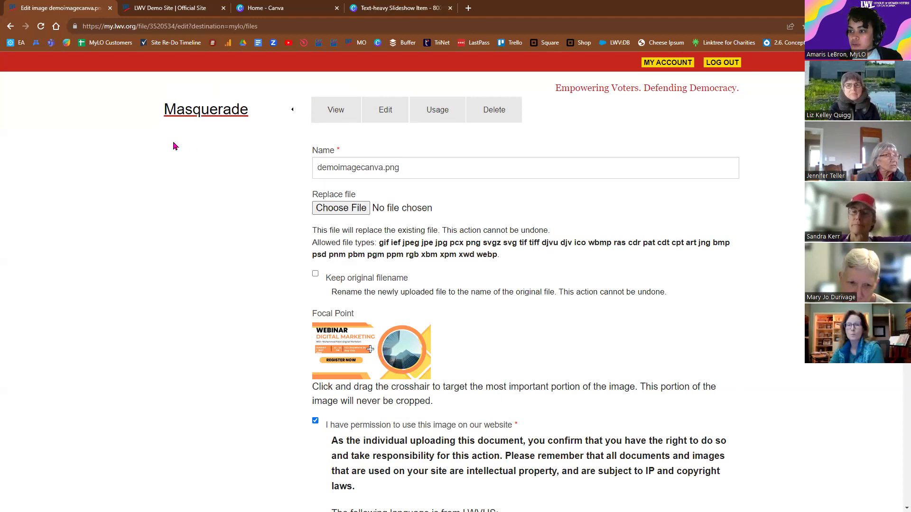
click(10, 27)
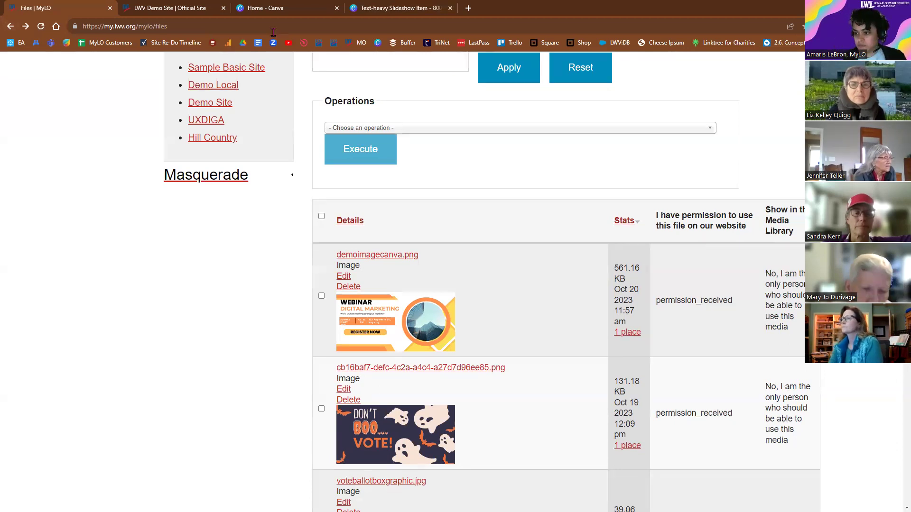
Open the Demo Site's content list from its homepage and open Demo Slide from Canva for editing.
scroll(110, 268, up, 6)
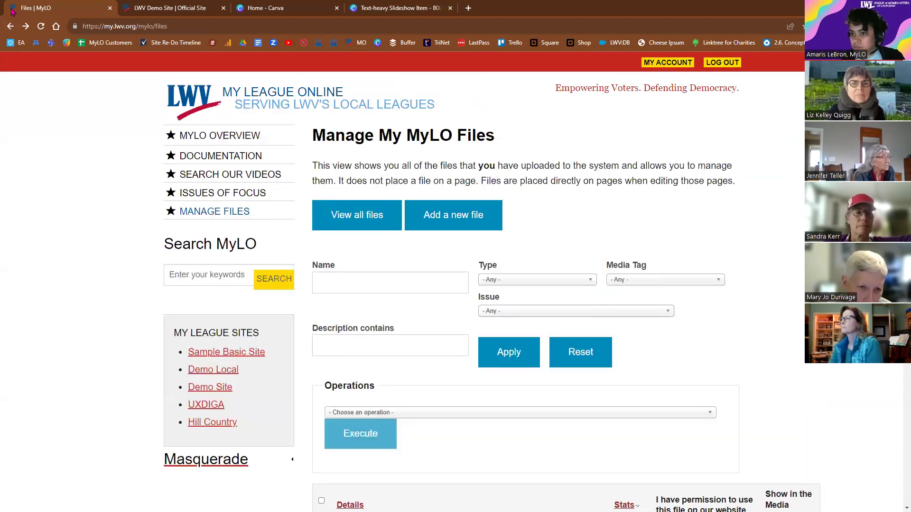
click(170, 8)
scroll(190, 332, down, 3)
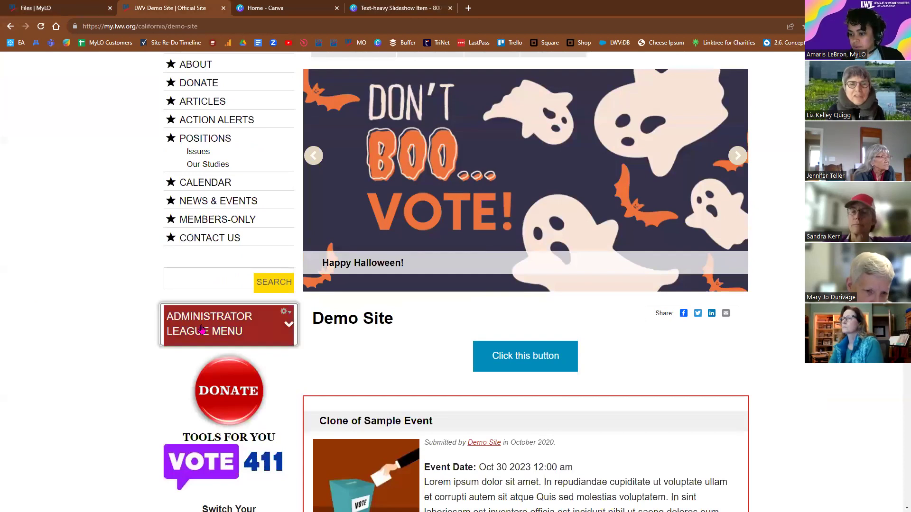
click(228, 326)
scroll(210, 184, down, 5)
click(210, 184)
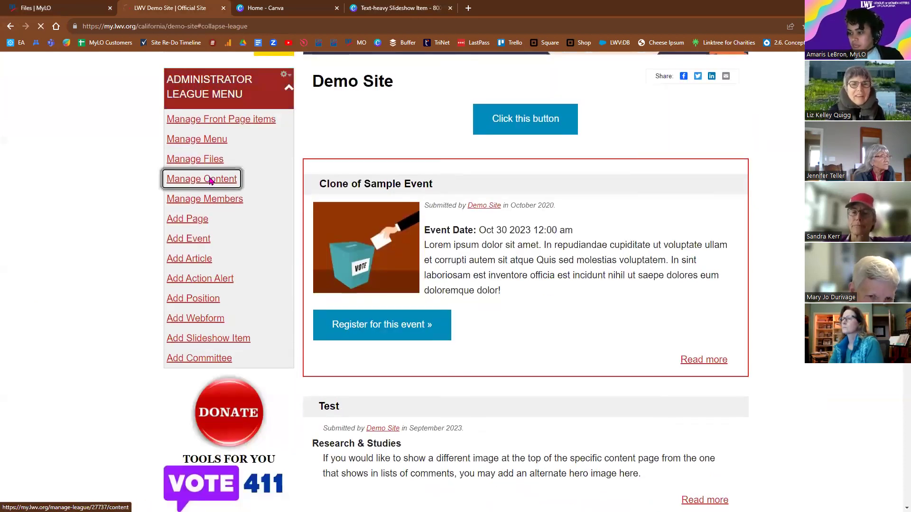
scroll(546, 351, down, 3)
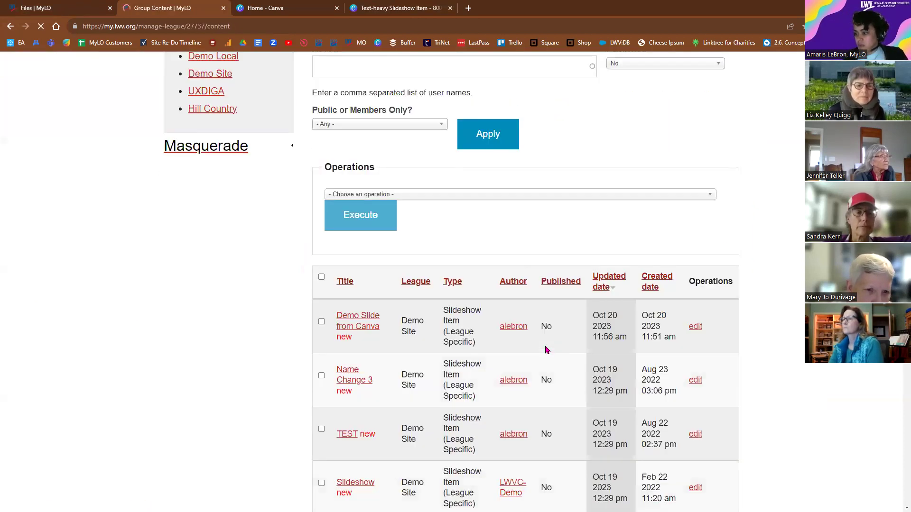
click(701, 332)
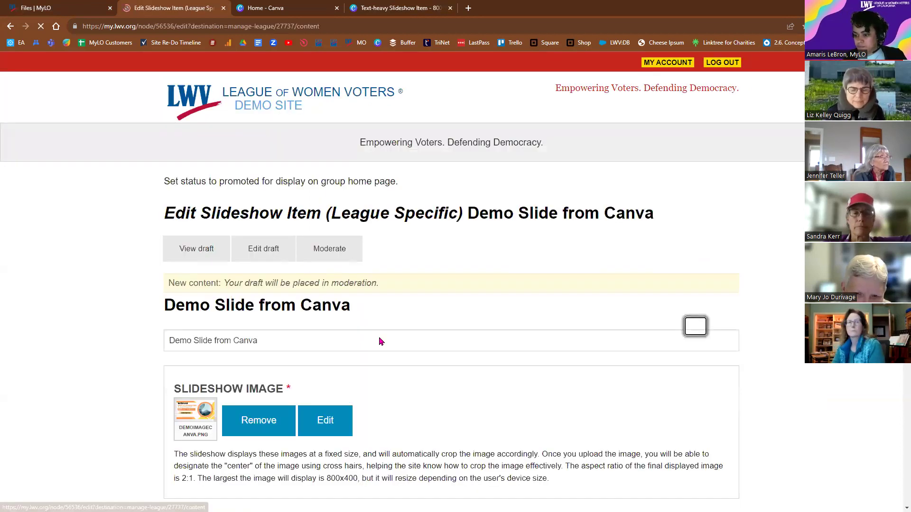
Open demoimagecanva.png for editing in the slideshow item, clear its Focal Point value, and leave the image editor.
scroll(332, 294, down, 3)
click(325, 279)
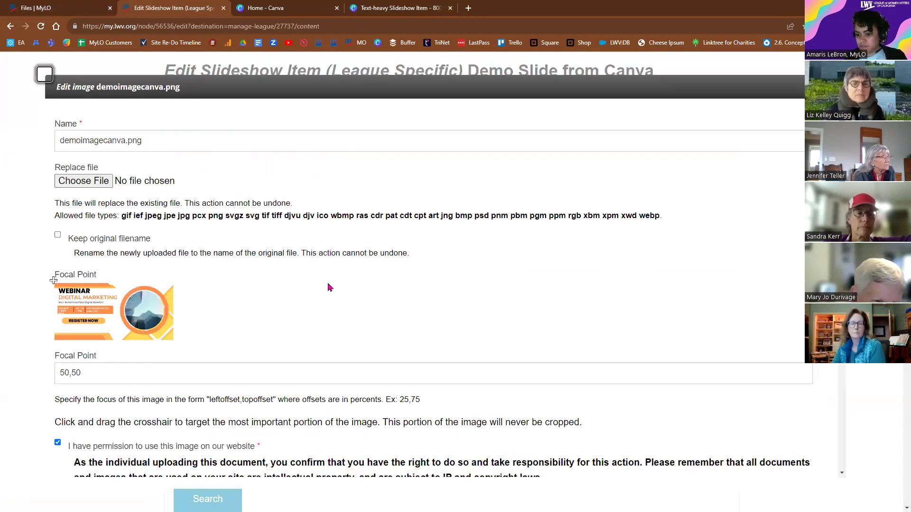
key(BackSpace)
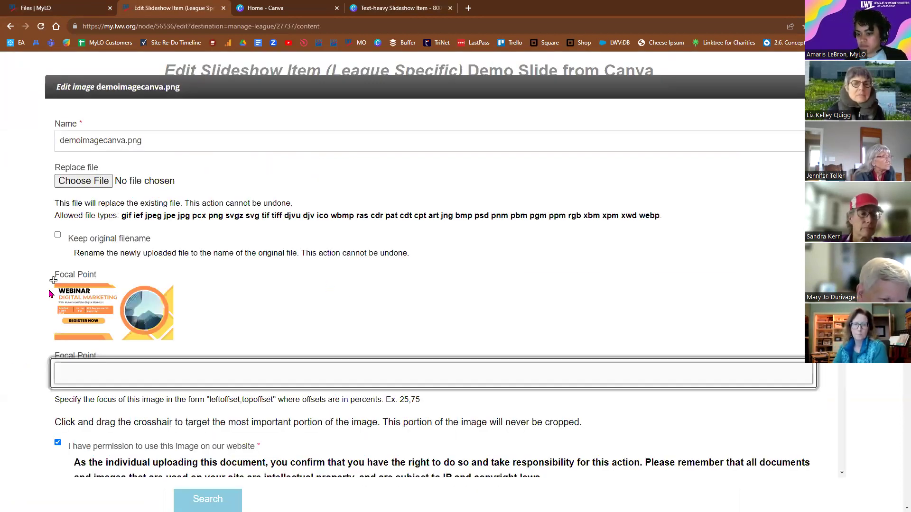
click(62, 286)
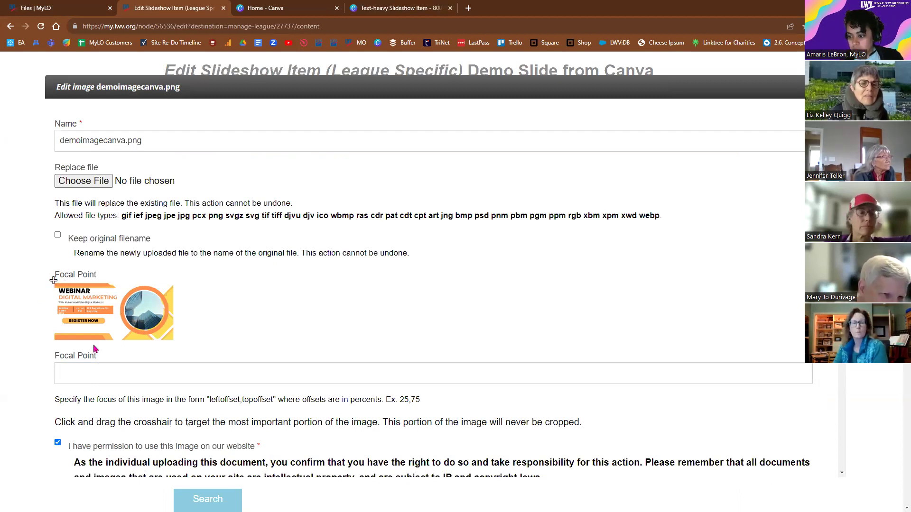
scroll(114, 377, down, 8)
scroll(112, 392, down, 10)
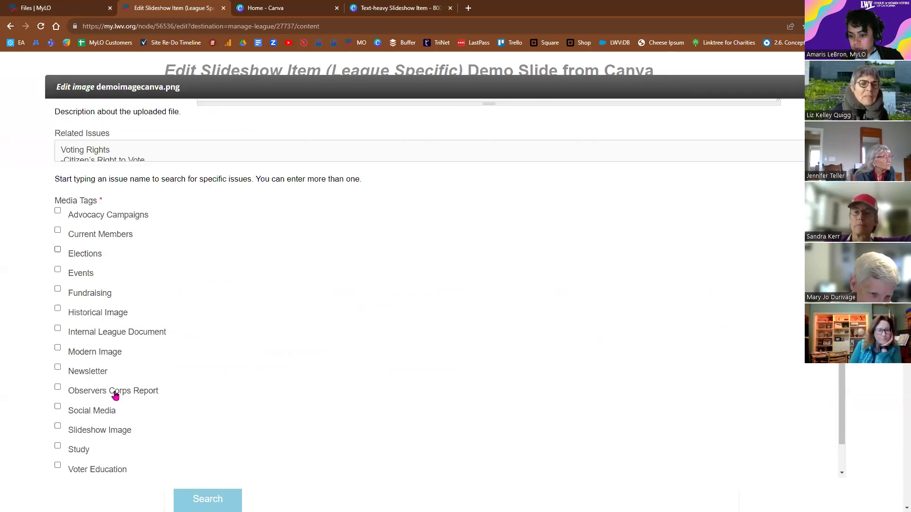
scroll(149, 438, down, 2)
click(149, 438)
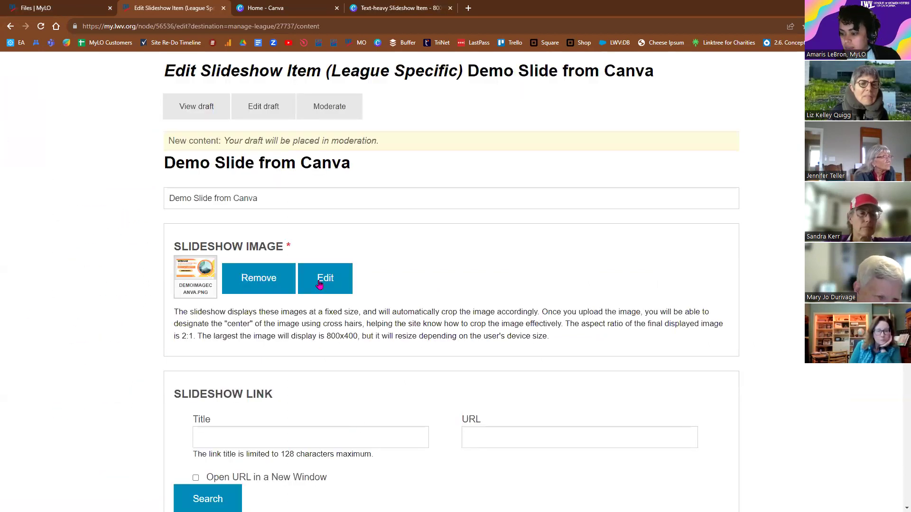
Reopen the slide image for editing, close the slideshow item's browser tab, and return to the Manage My MyLO Files page.
click(319, 283)
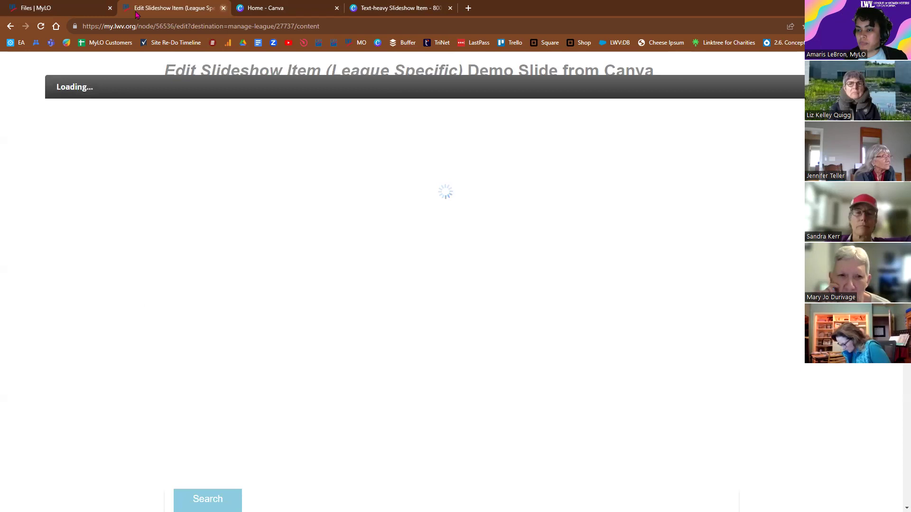
middle_click(136, 13)
click(48, 6)
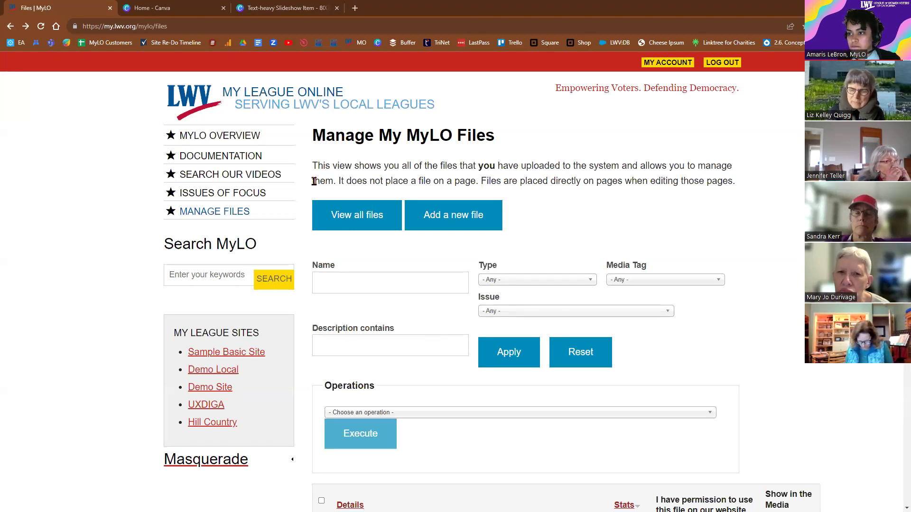
Switch to Canva, go to its home page from the Text-heavy Slideshow Item design, and create a custom 800 × 400 px design.
click(307, 7)
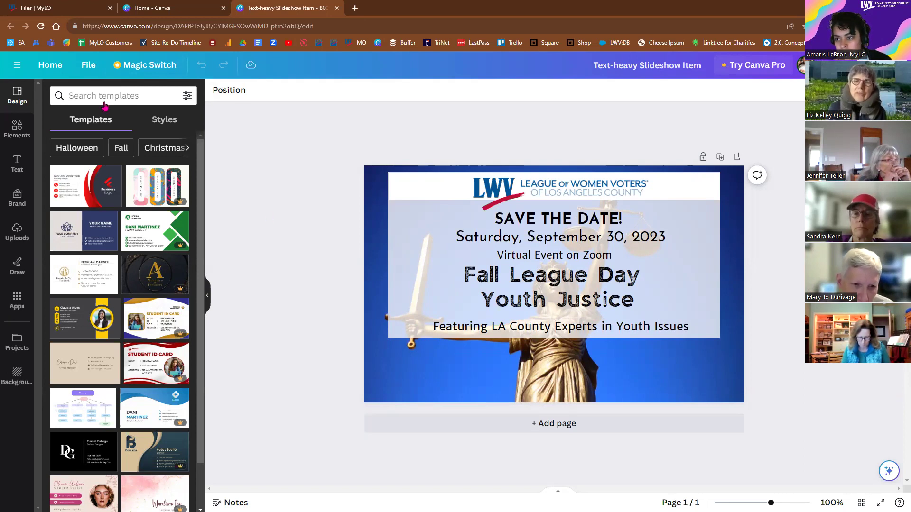
click(51, 66)
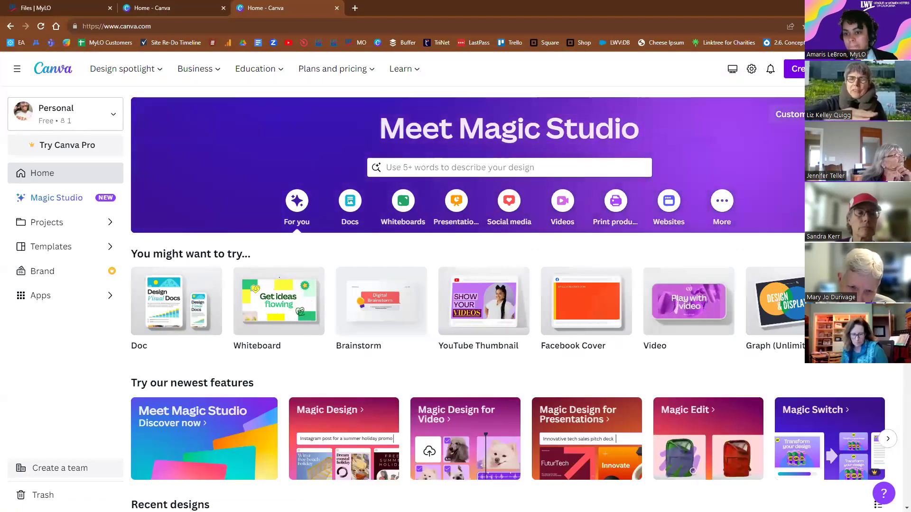
click(797, 69)
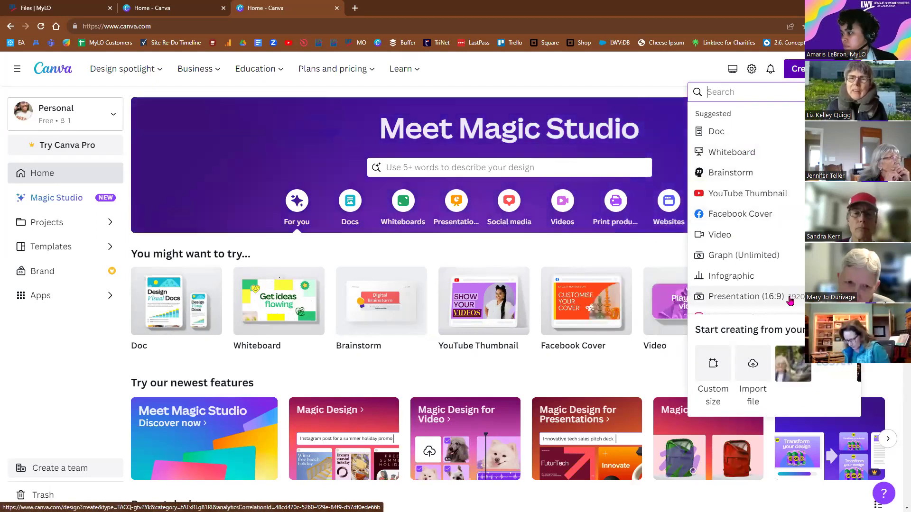
click(713, 366)
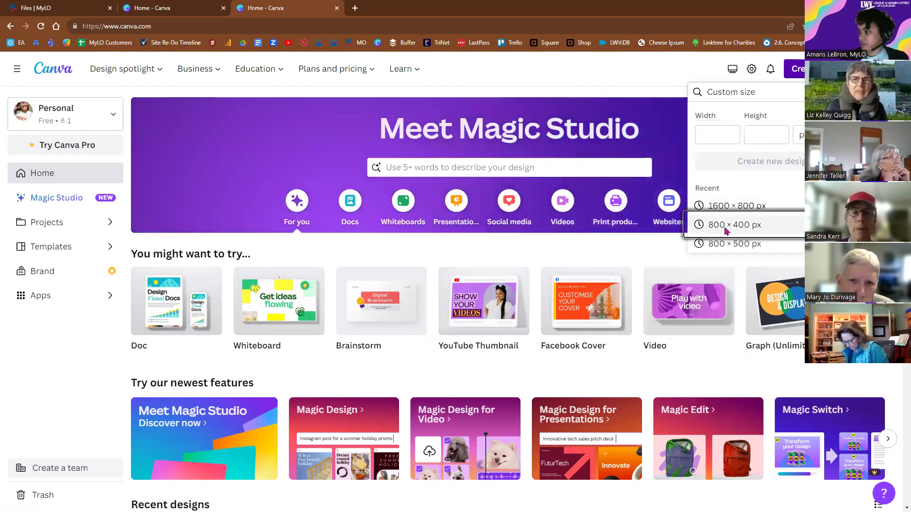
click(729, 227)
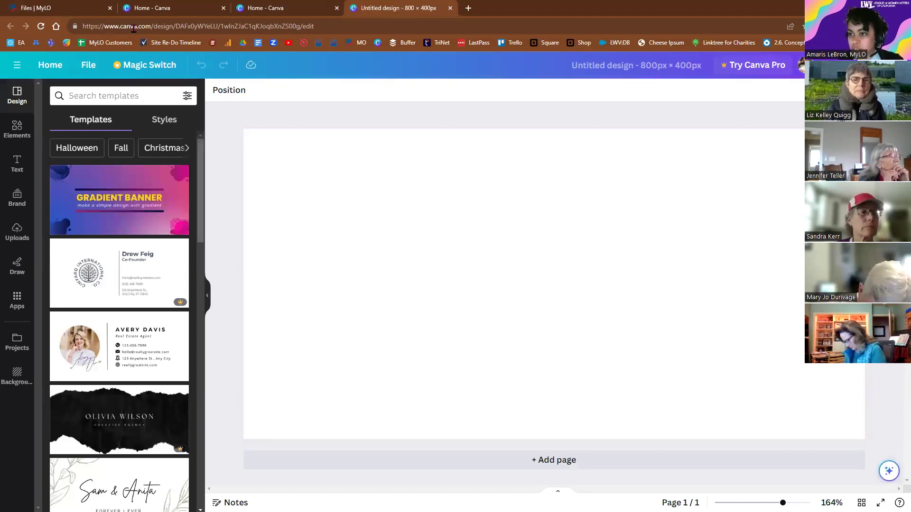
Set the blank page's background to the magenta colour from the Brand Kit palette.
double_click(149, 26)
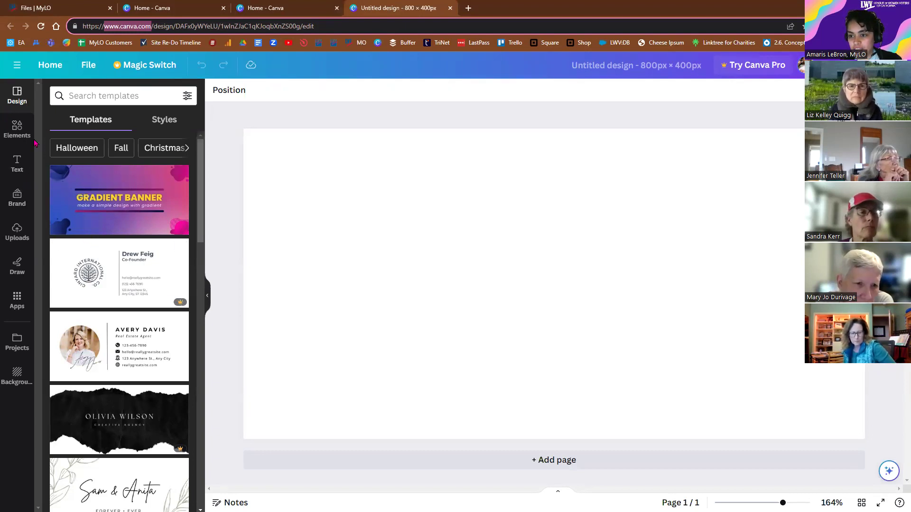
click(17, 136)
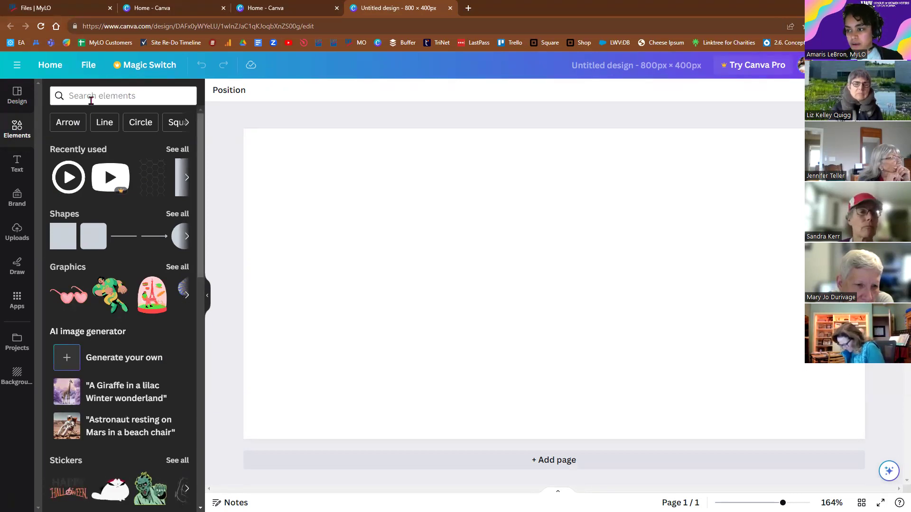
click(398, 209)
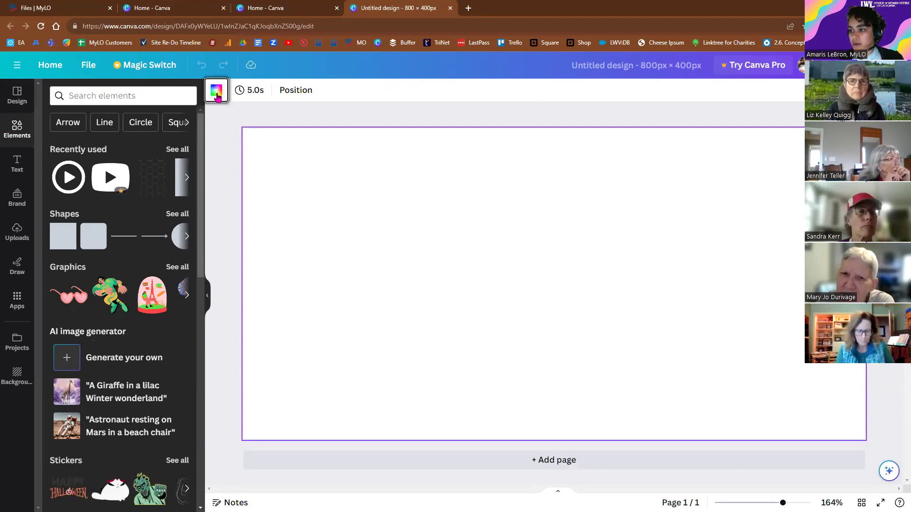
click(217, 95)
click(103, 221)
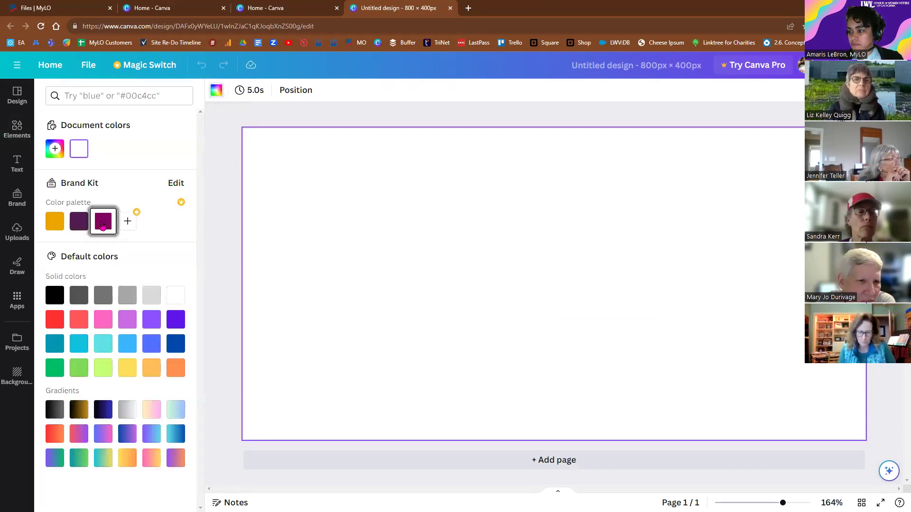
click(224, 365)
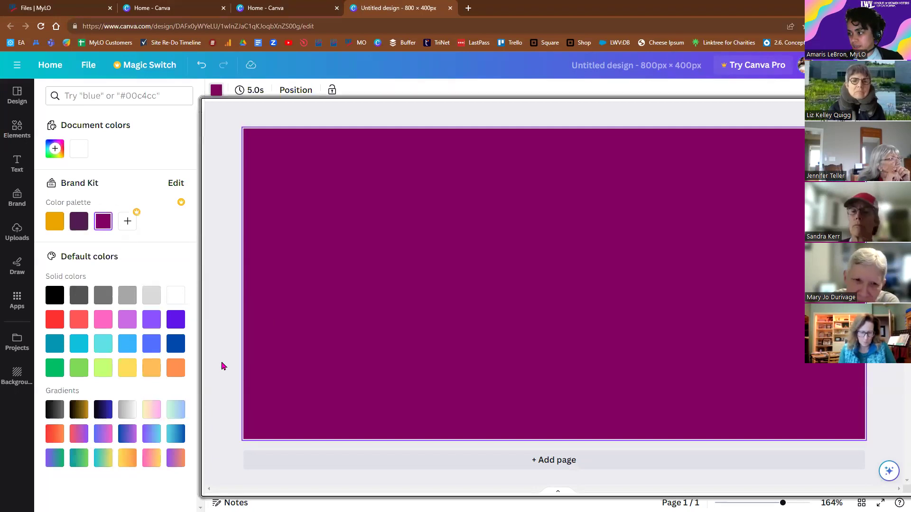
click(216, 90)
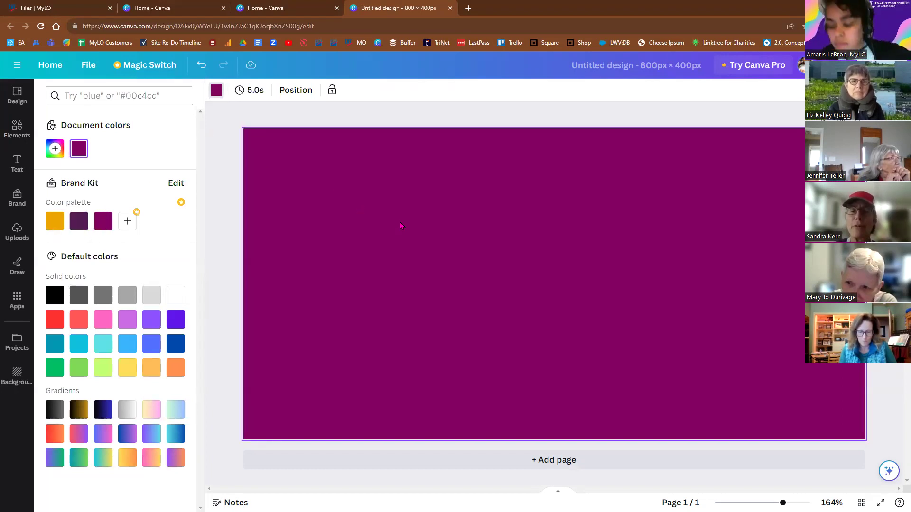
Return to the Canva home page and close the two duplicate Canva home browser tabs.
click(49, 69)
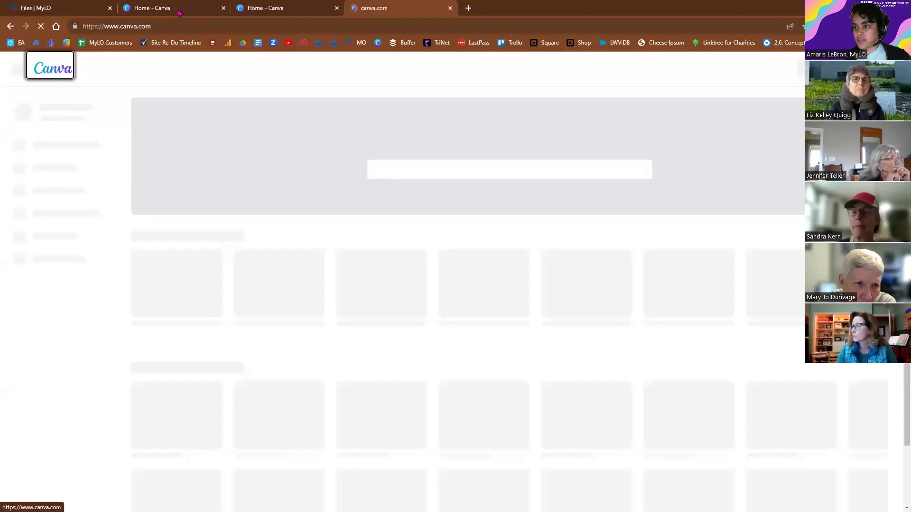
click(223, 8)
click(223, 9)
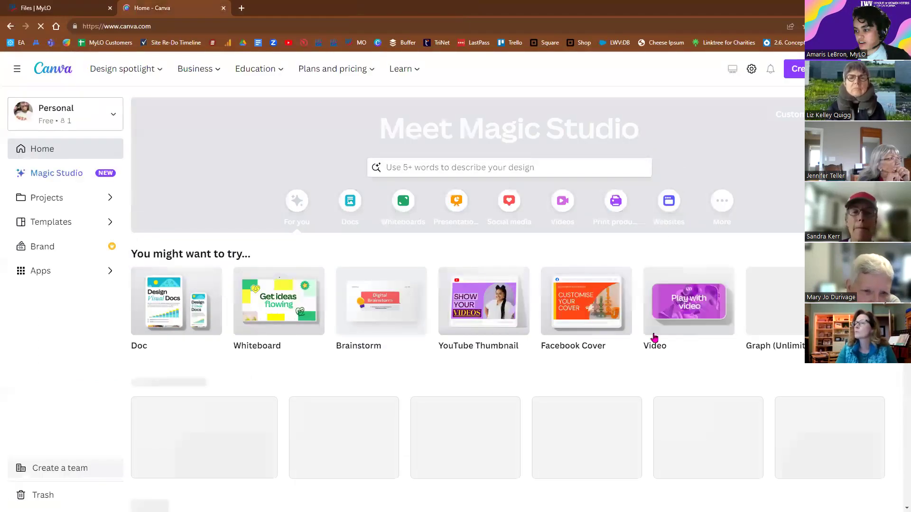
mouse_move(655, 357)
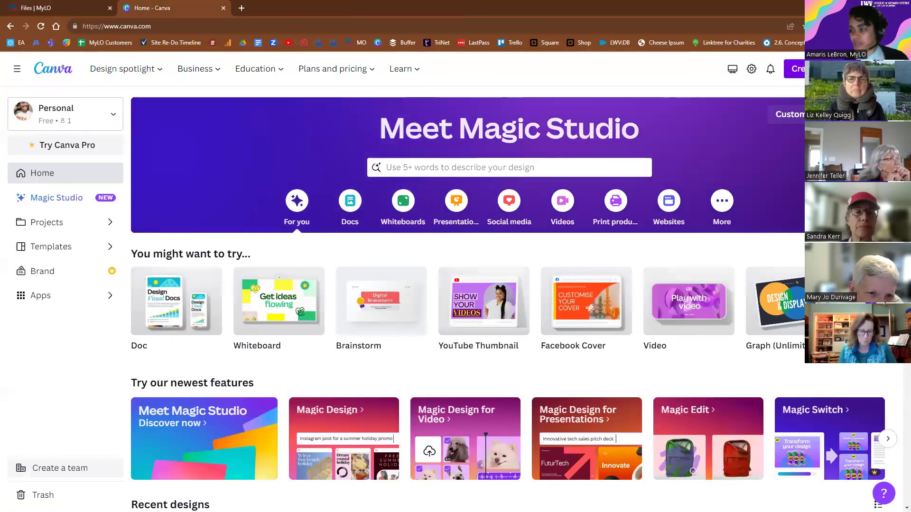
Create another blank design from the recent custom size 800 × 400 px.
click(797, 69)
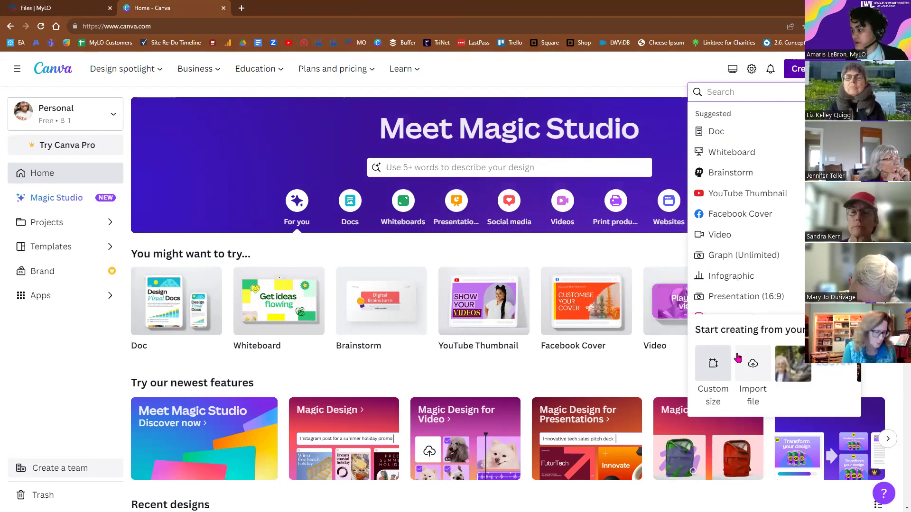
click(713, 366)
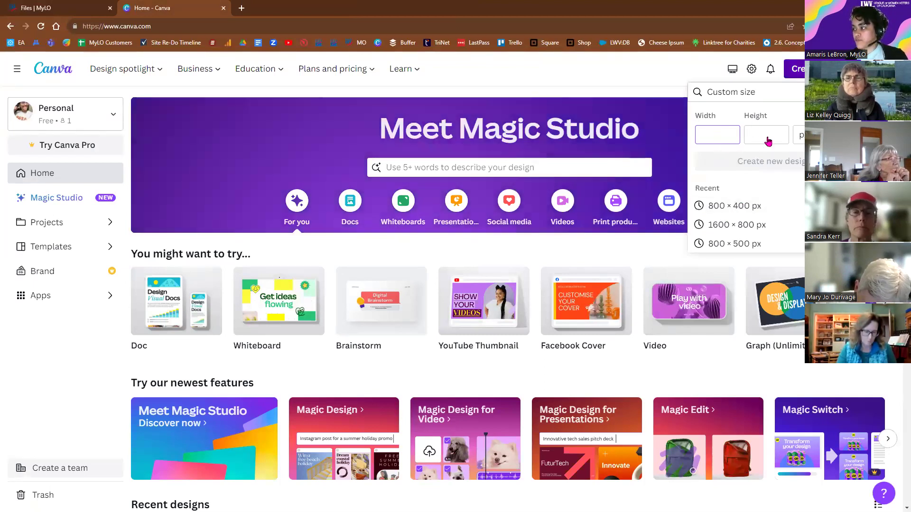
click(747, 209)
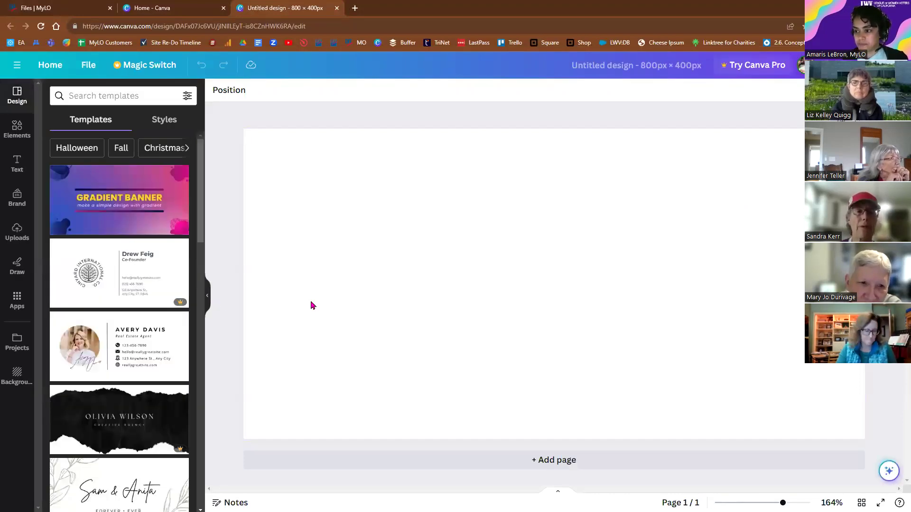
Select the blank page and examine the suggested design templates for it.
click(423, 300)
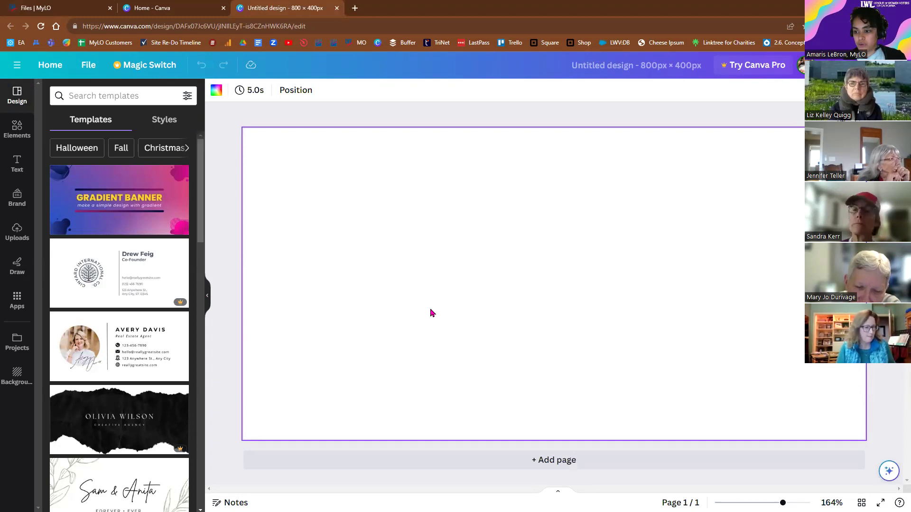
scroll(121, 296, down, 4)
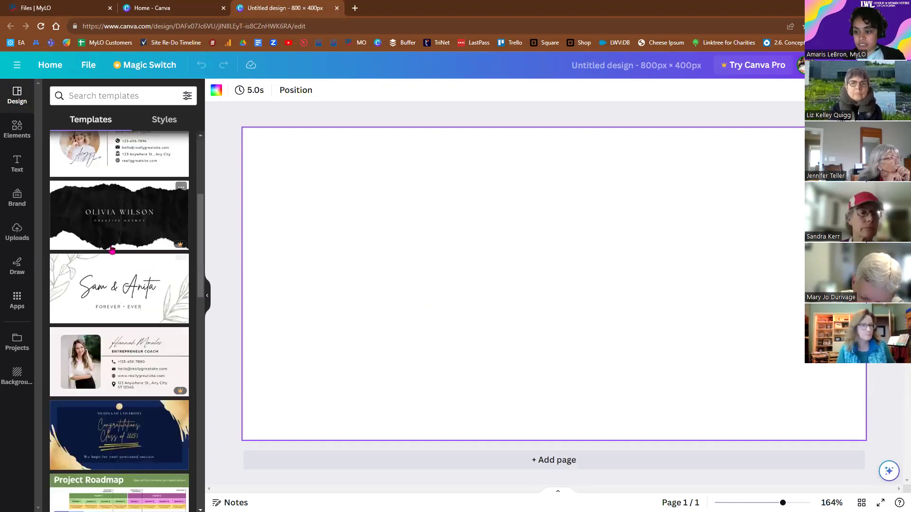
scroll(113, 251, down, 1)
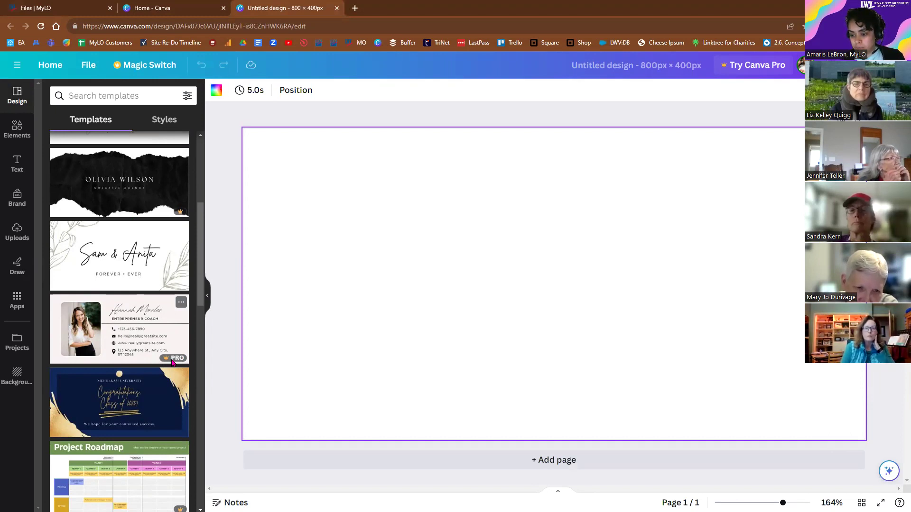
scroll(172, 362, down, 1)
scroll(155, 363, down, 1)
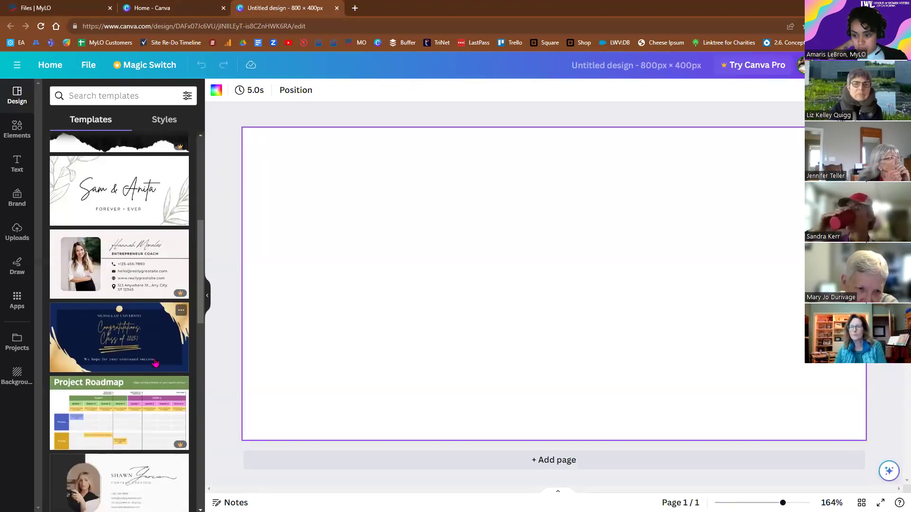
scroll(155, 363, down, 3)
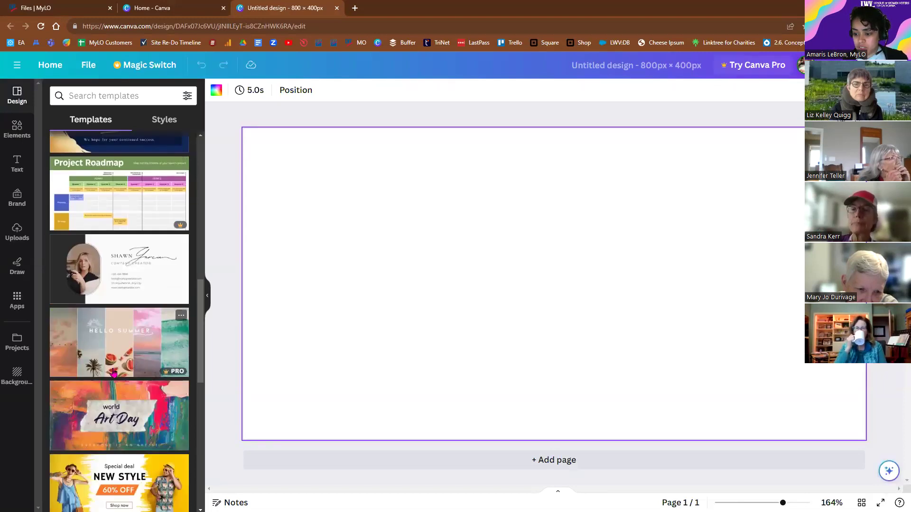
scroll(114, 374, up, 10)
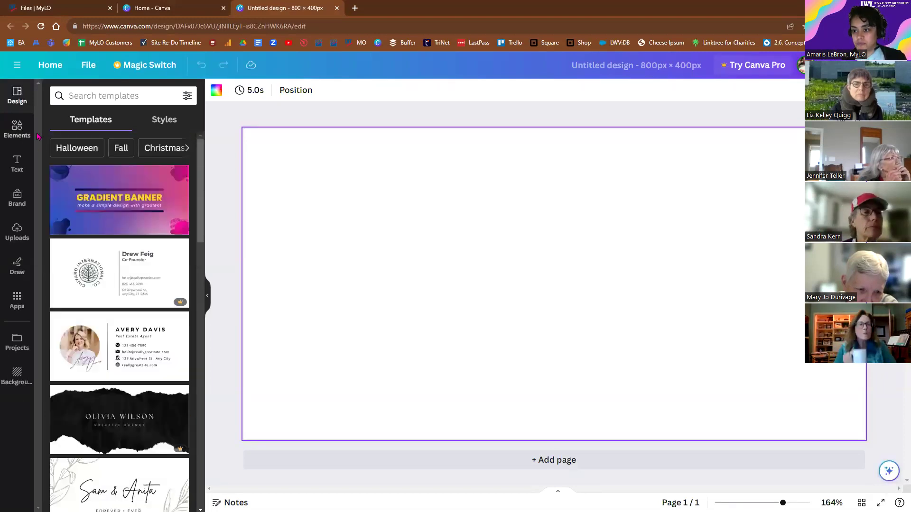
Look at the available elements, and set the page background to the dark purple colour from the Brand Kit palette.
click(17, 137)
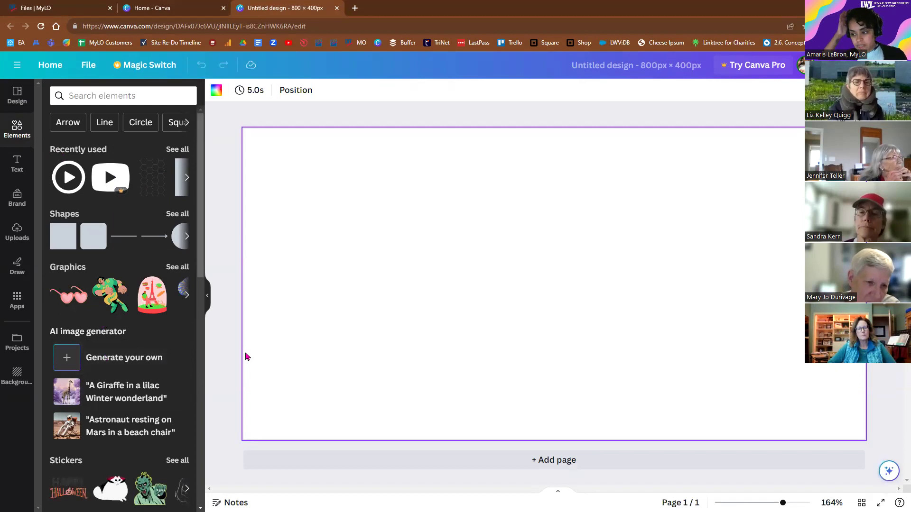
key(slash)
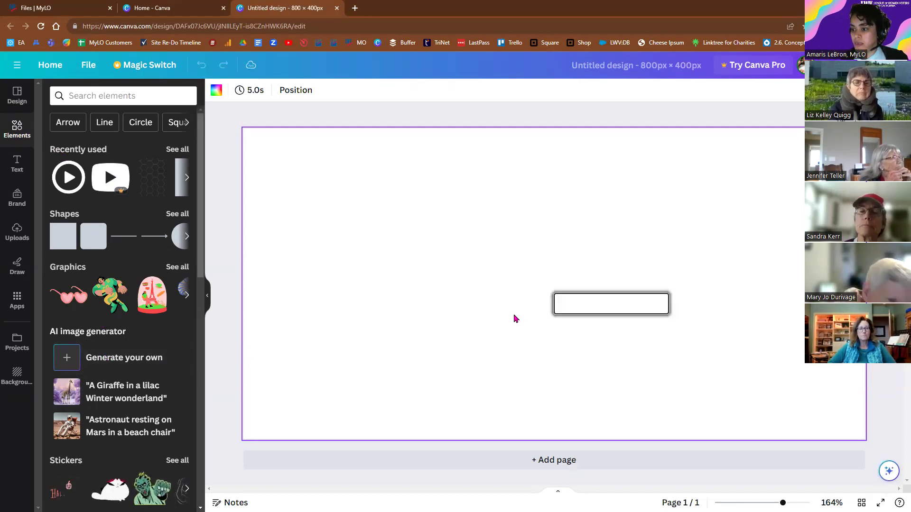
key(Escape)
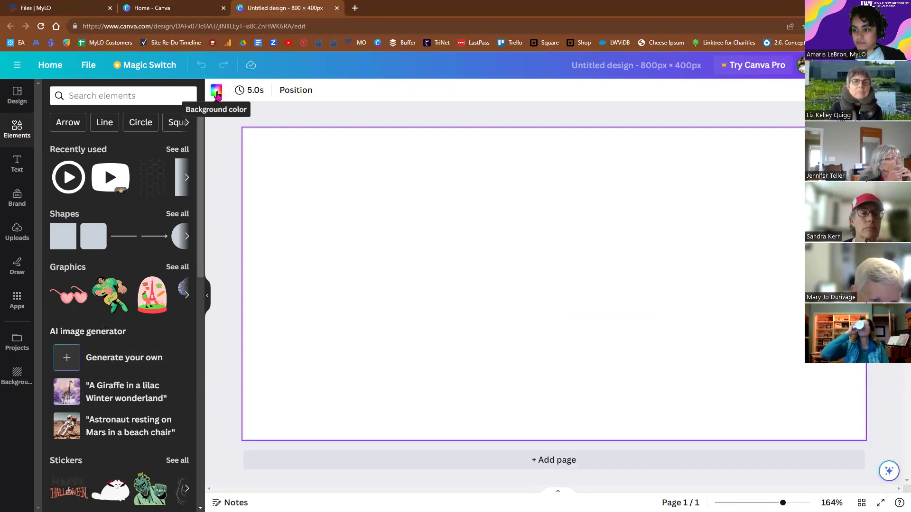
click(216, 91)
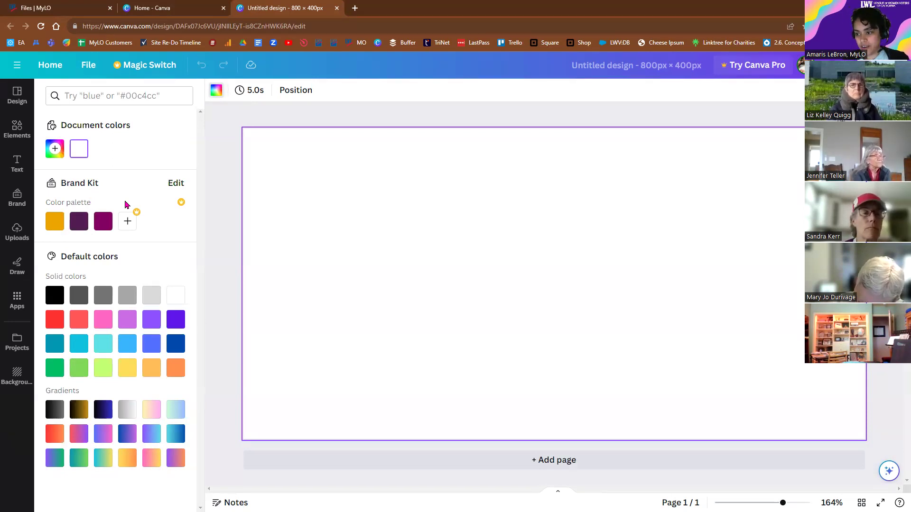
click(79, 221)
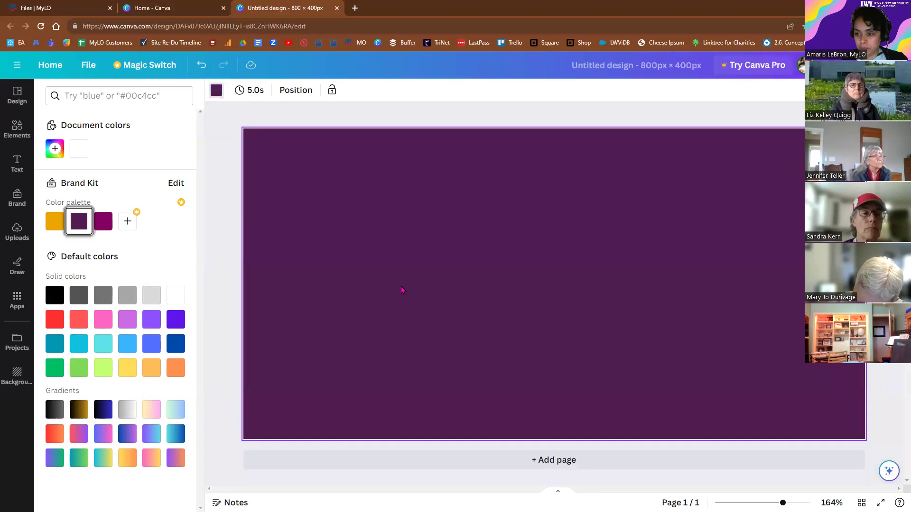
Set the page background to the magenta #820263 from the Brand Kit palette.
click(15, 136)
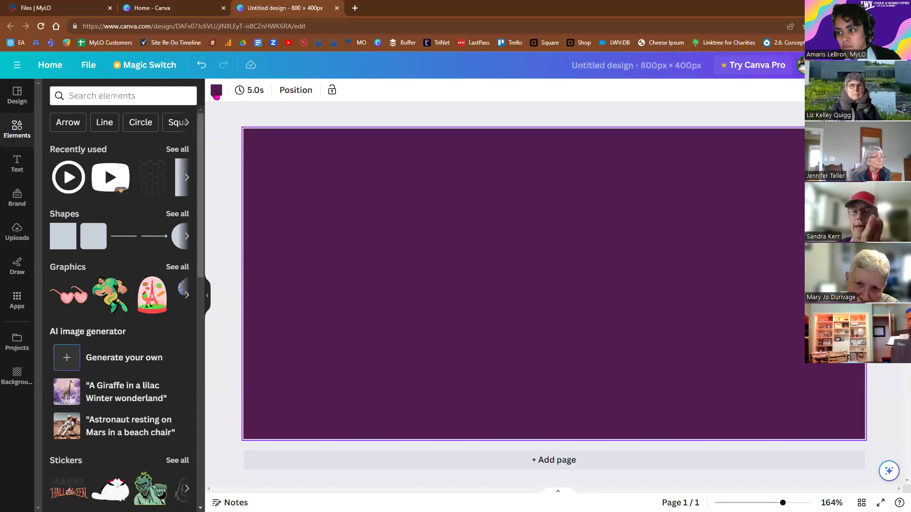
click(216, 92)
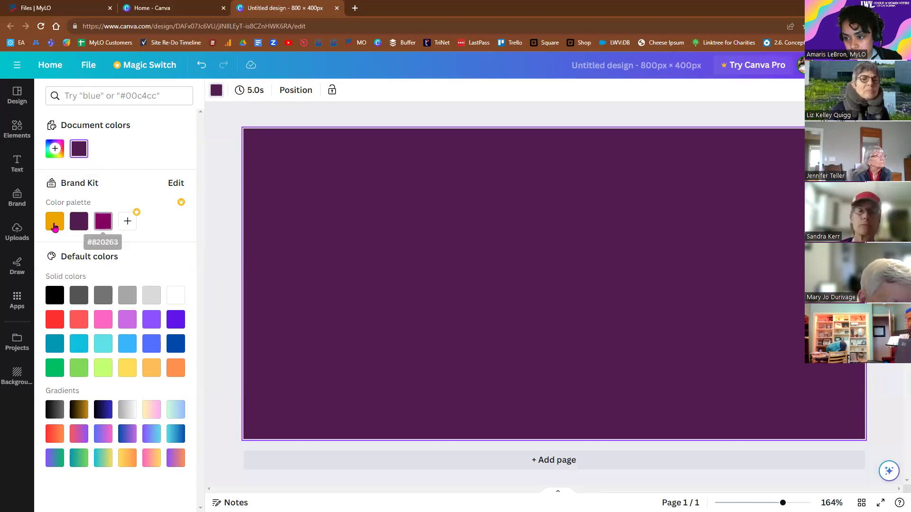
click(103, 227)
Open the Brand Kit palette for editing and examine the magenta swatch's hex code and the picker for adding a new colour.
right_click(101, 226)
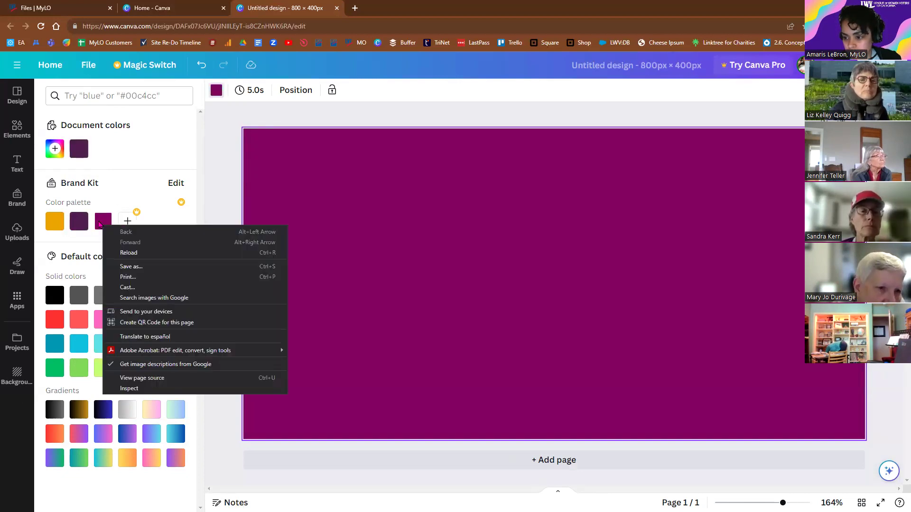
click(184, 193)
click(175, 185)
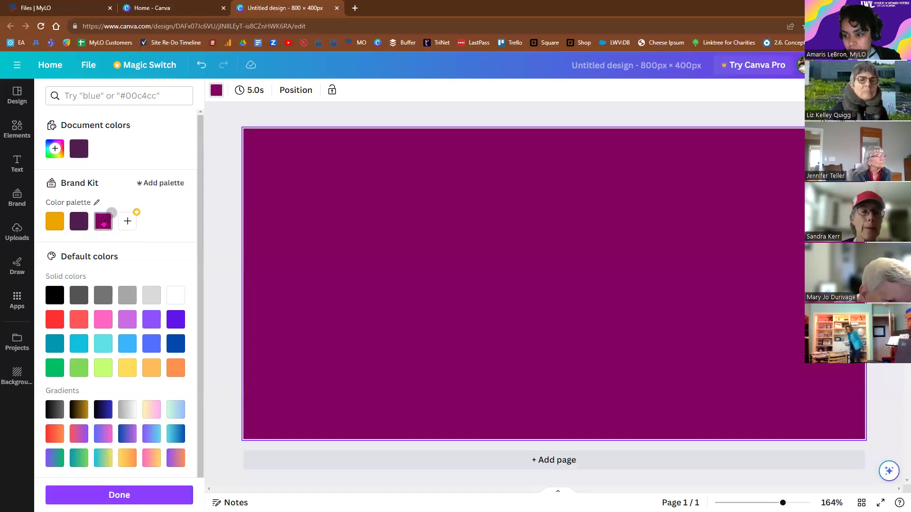
click(103, 224)
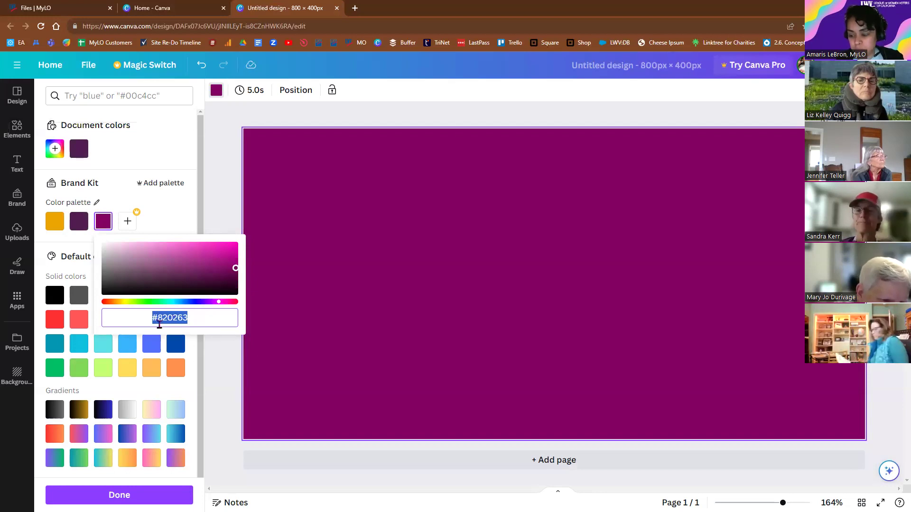
click(176, 213)
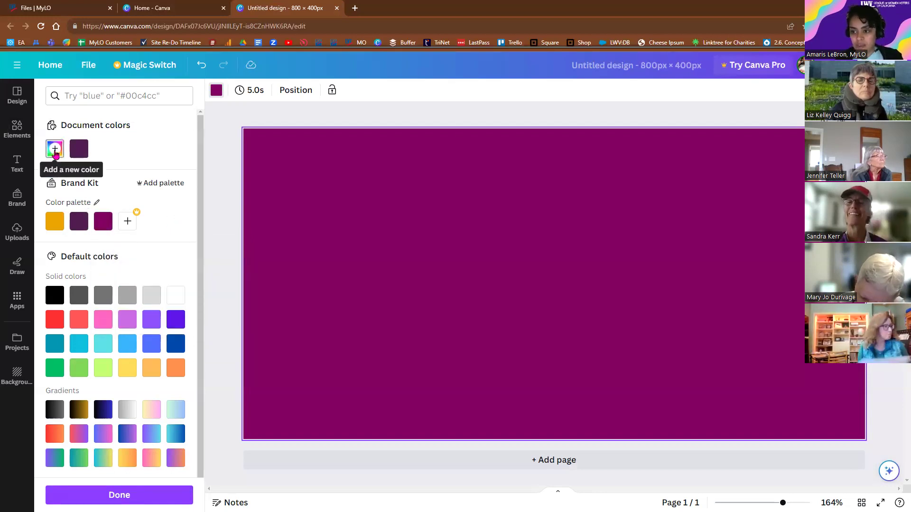
click(55, 150)
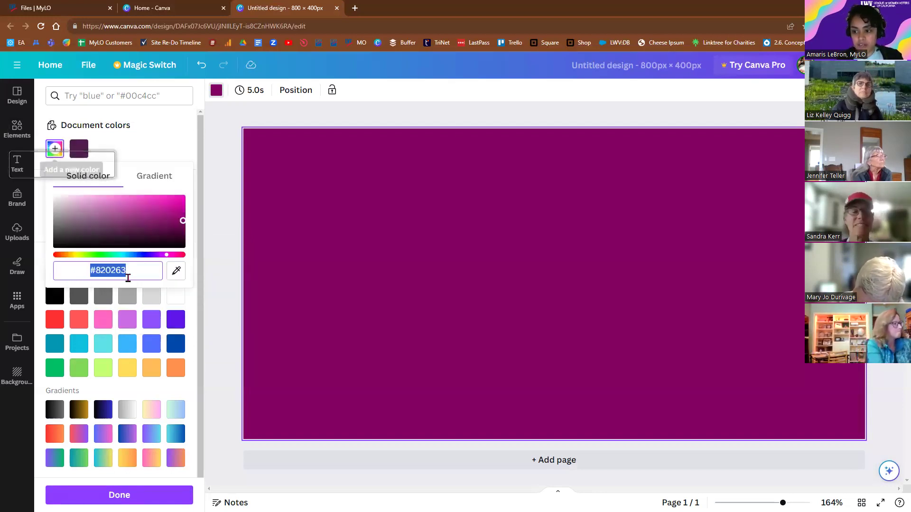
click(151, 150)
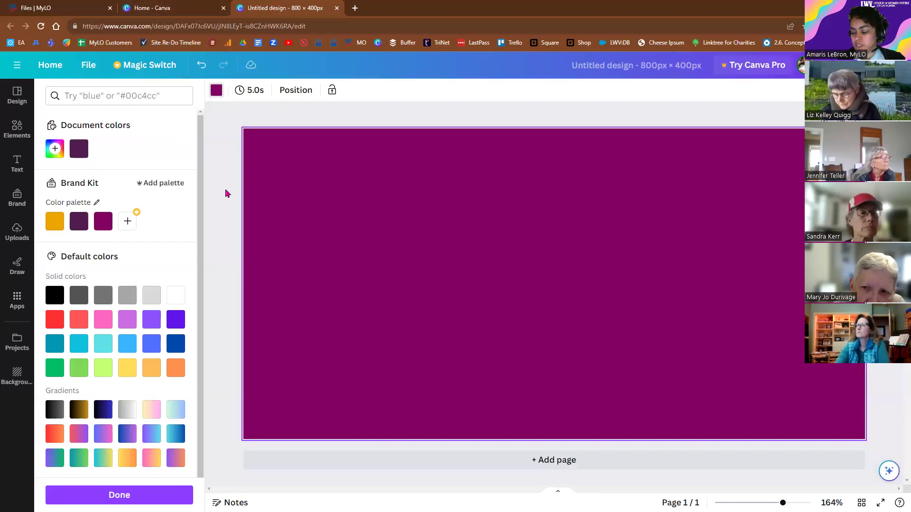
Search the elements for "shapes" and add the rounded square to the page.
click(17, 128)
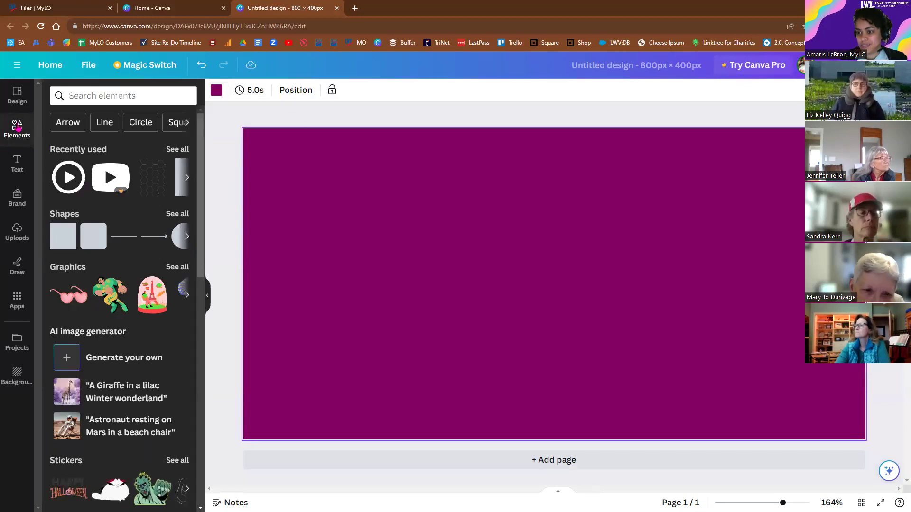
click(98, 95)
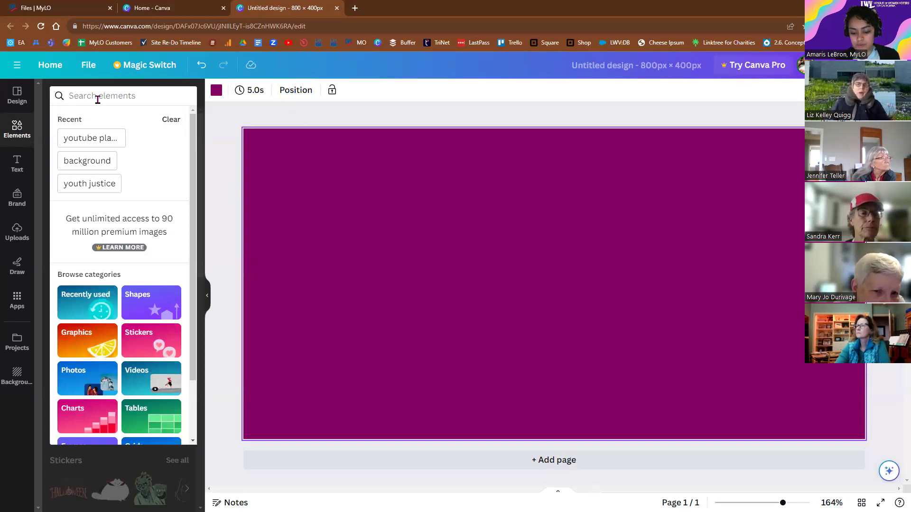
text(shapes)
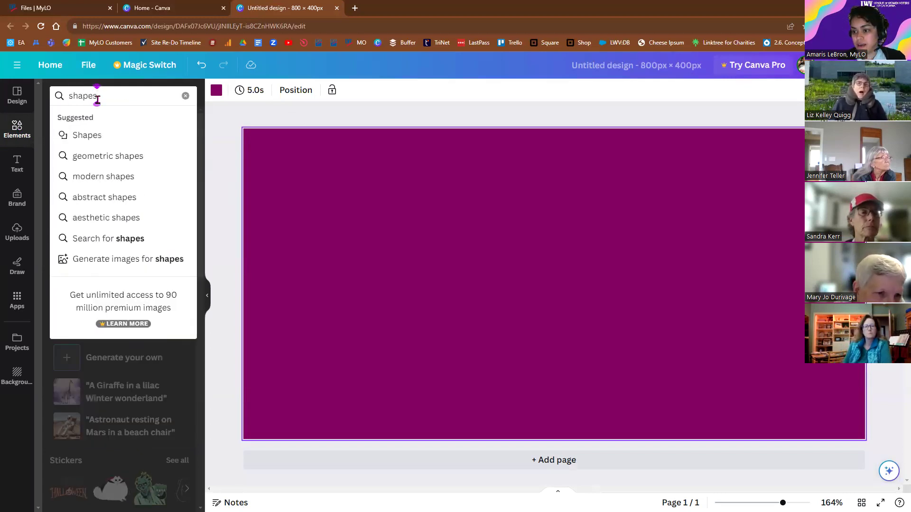
key(Return)
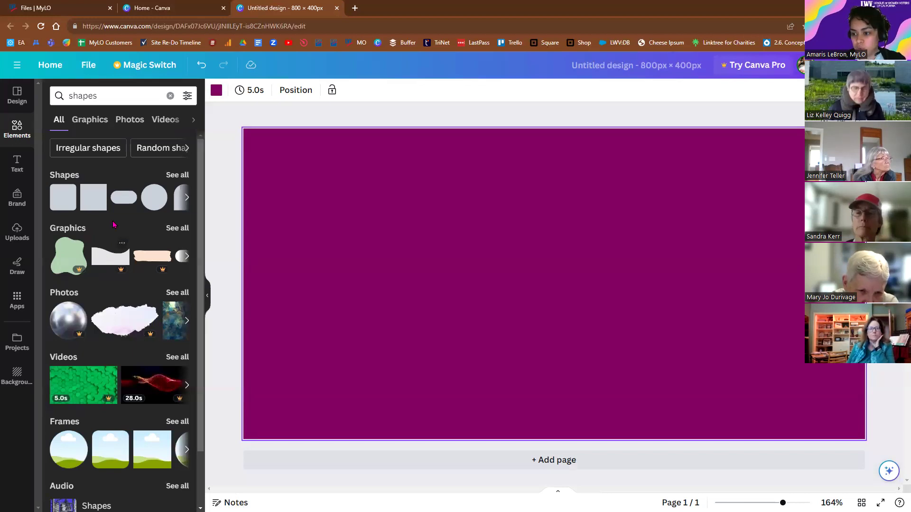
click(64, 197)
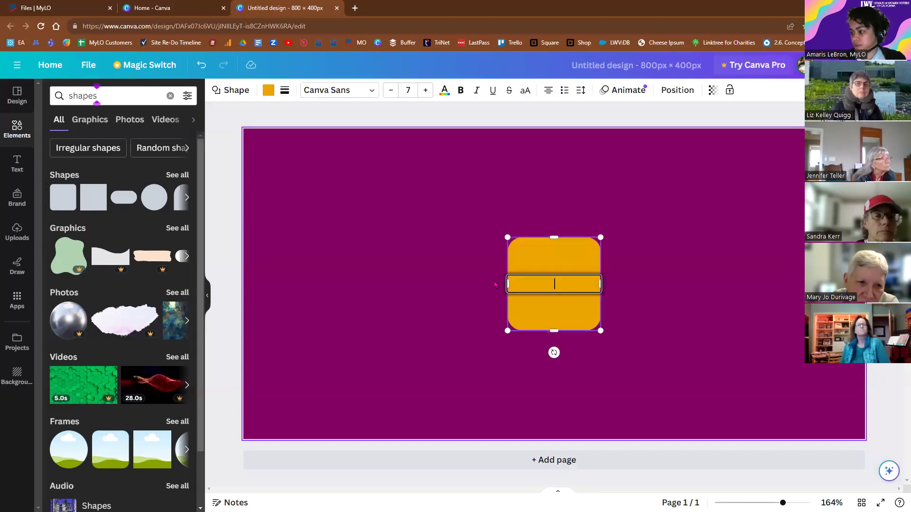
Stretch the gold rounded square sideways in both directions into a wide bar across the middle of the page.
drag(508, 284, 343, 284)
drag(602, 284, 774, 292)
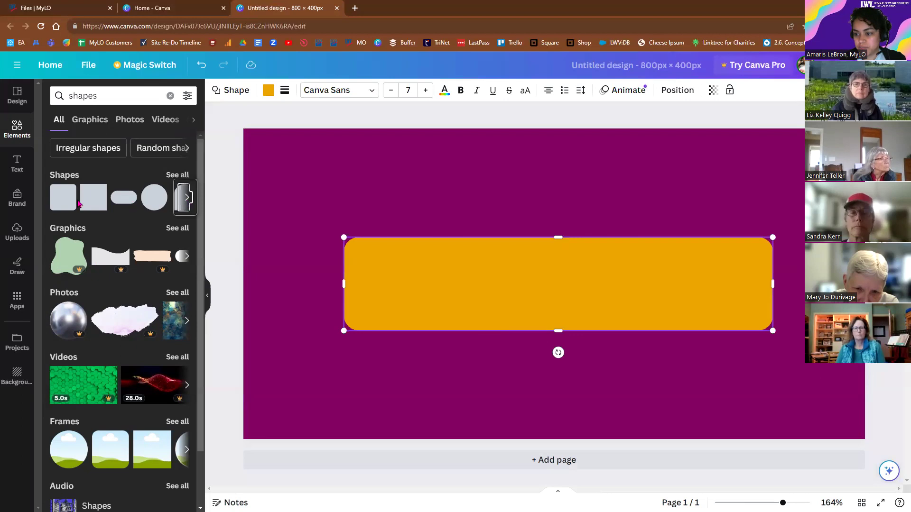
scroll(78, 205, right, 3)
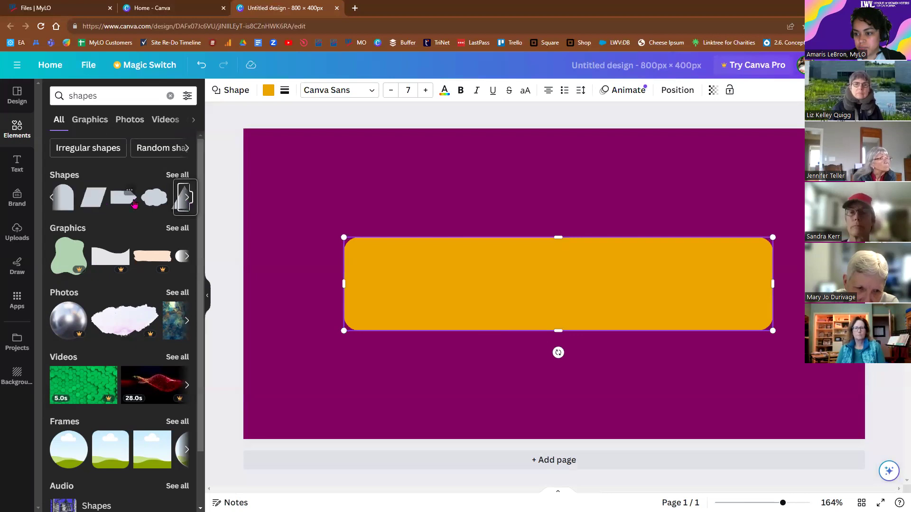
click(571, 288)
key(Escape)
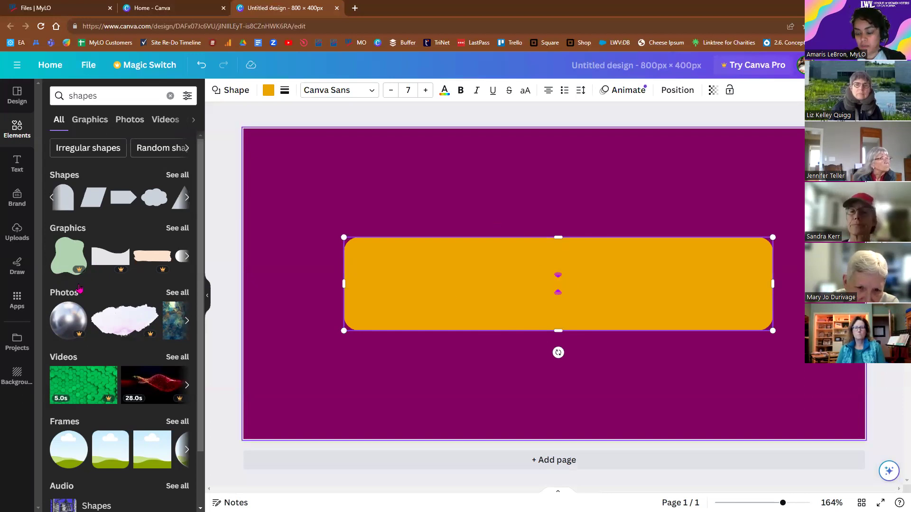
Add a heading on the gold bar with the text "Candidate Forum".
click(17, 164)
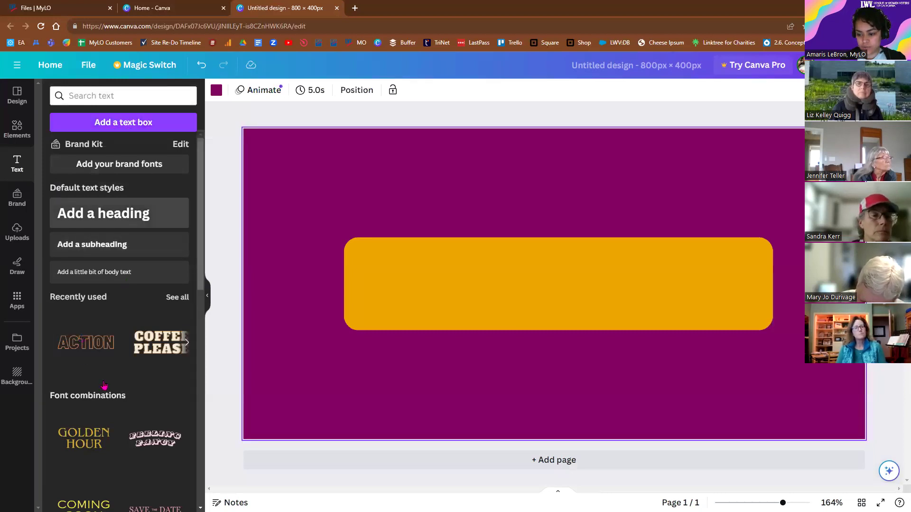
scroll(104, 384, down, 1)
scroll(141, 327, down, 3)
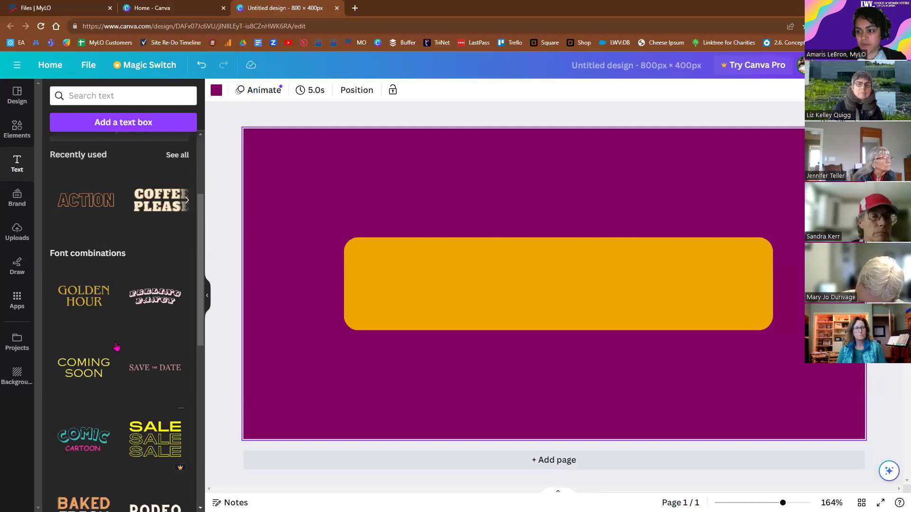
scroll(111, 219, up, 4)
drag(123, 218, 512, 299)
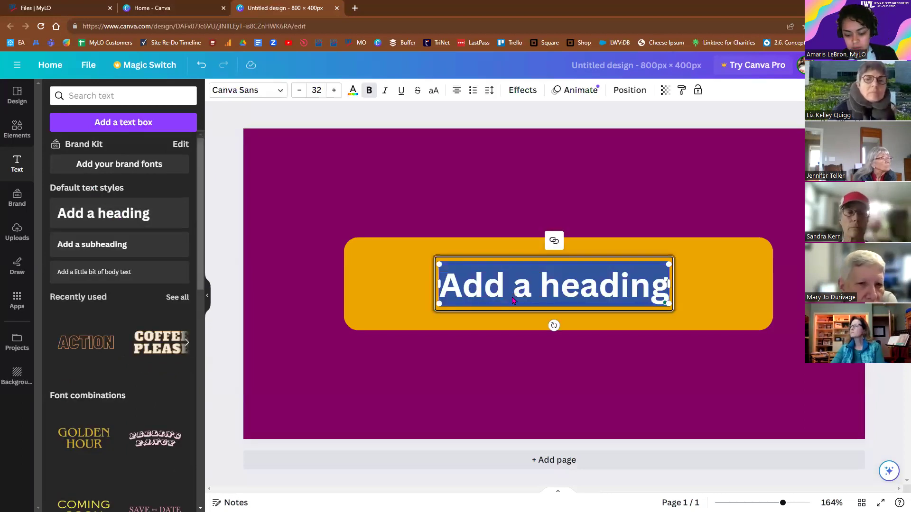
text(Cnadidate F)
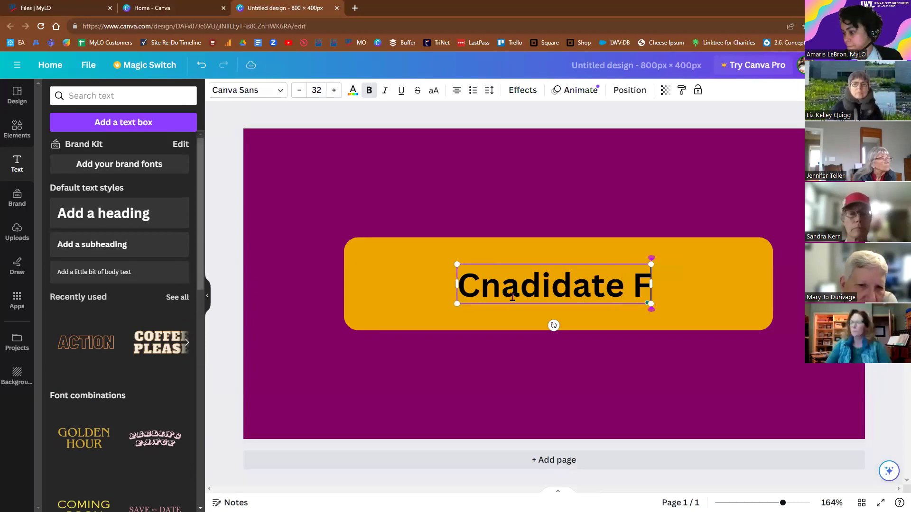
text(orum)
mouse_move(460, 291)
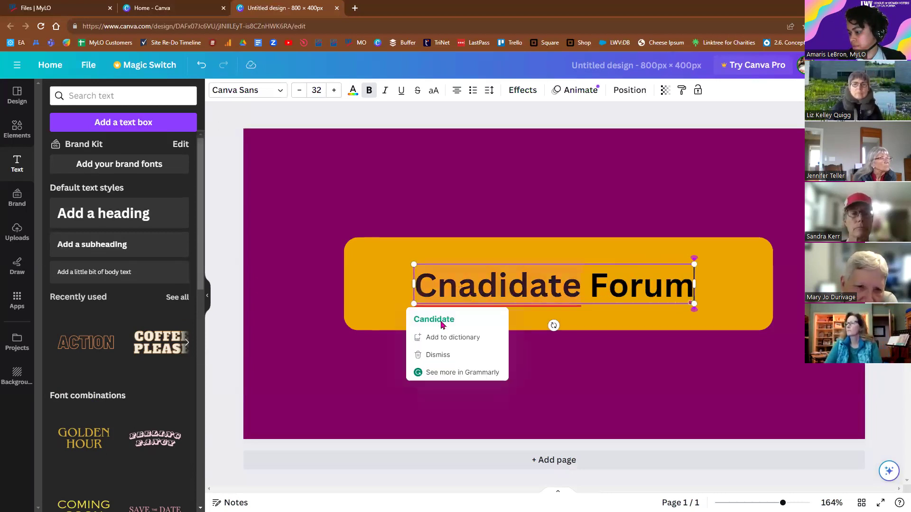
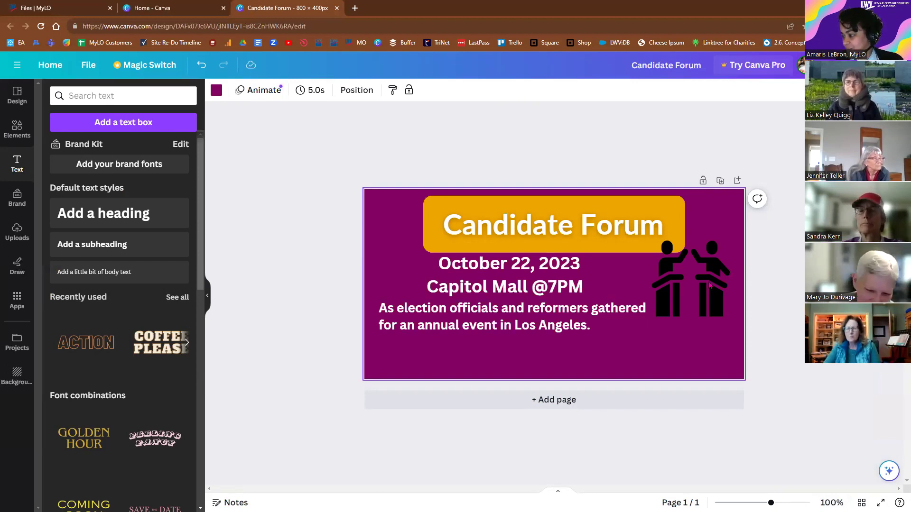
Try white, black, gold and magenta on the debate graphic, and recolour it with the Brand Kit's dark purple.
click(653, 279)
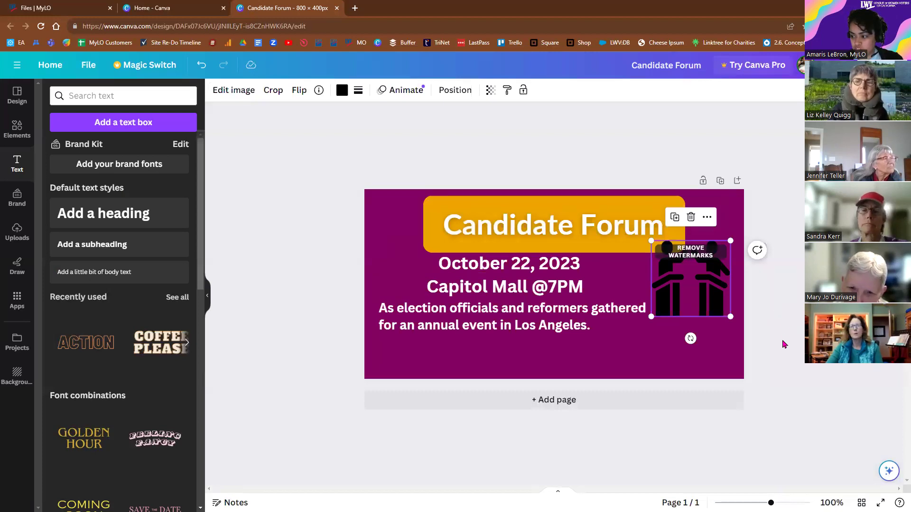
click(342, 91)
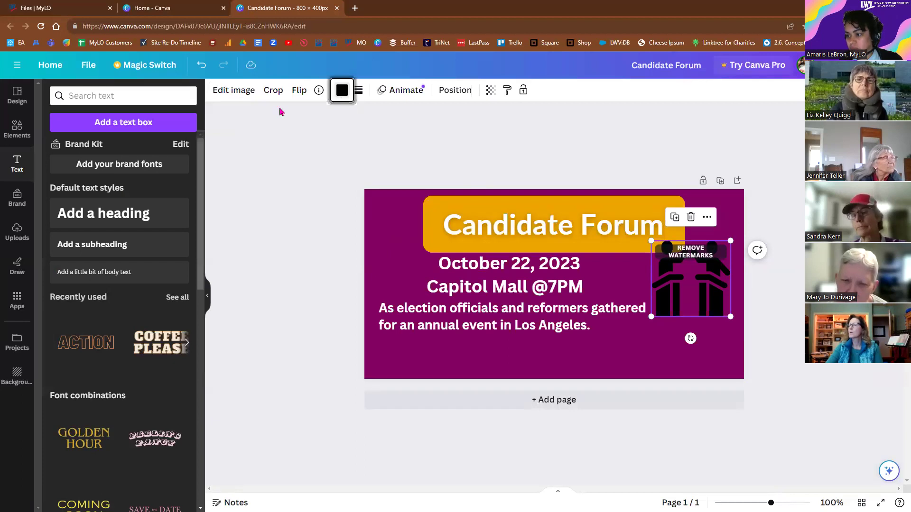
click(152, 157)
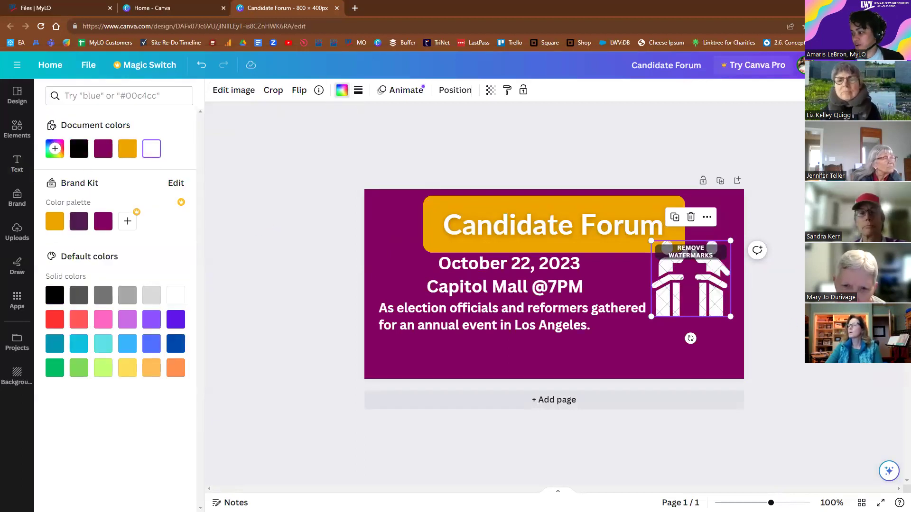
click(17, 164)
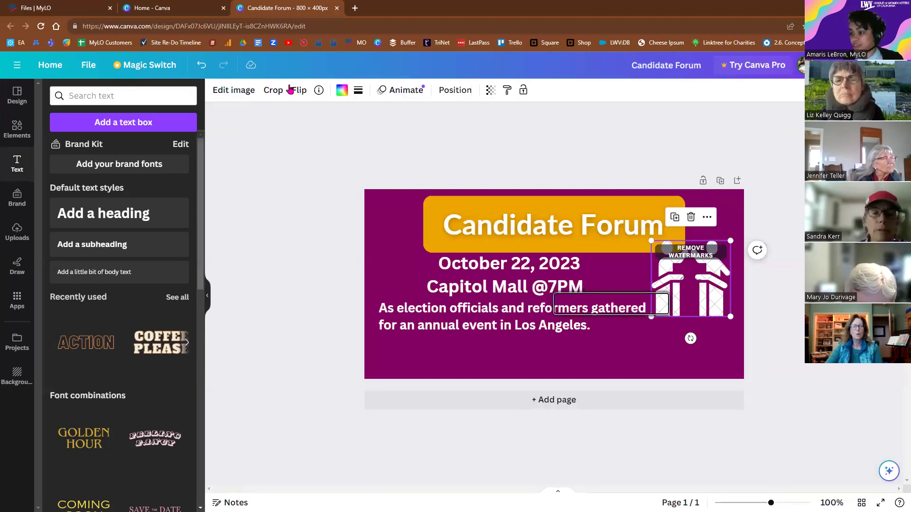
click(342, 90)
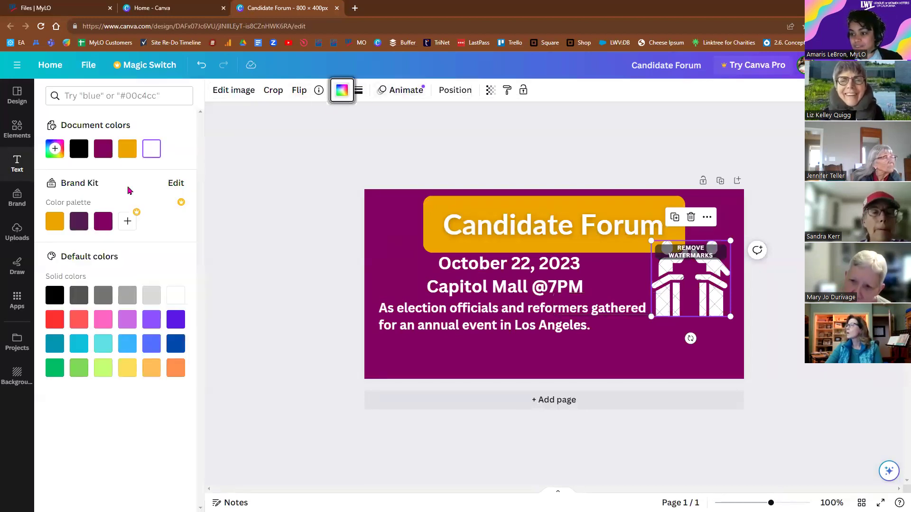
click(87, 152)
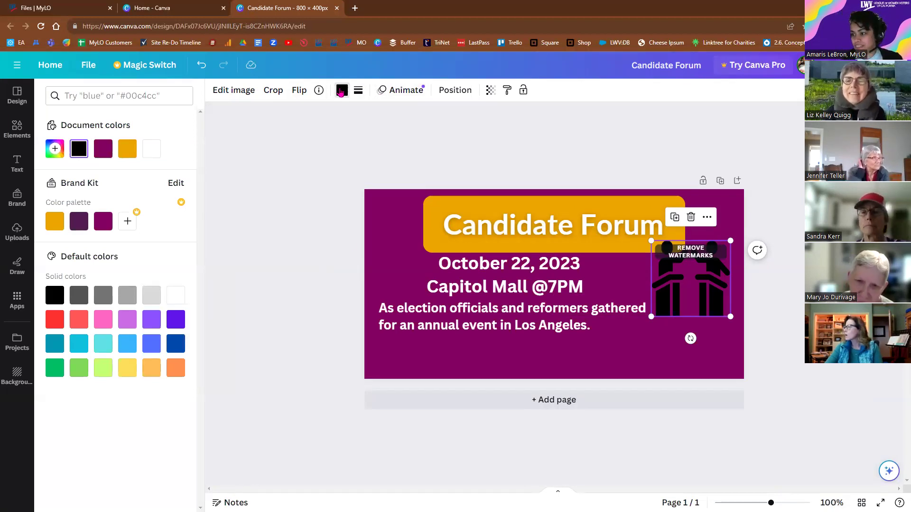
click(123, 152)
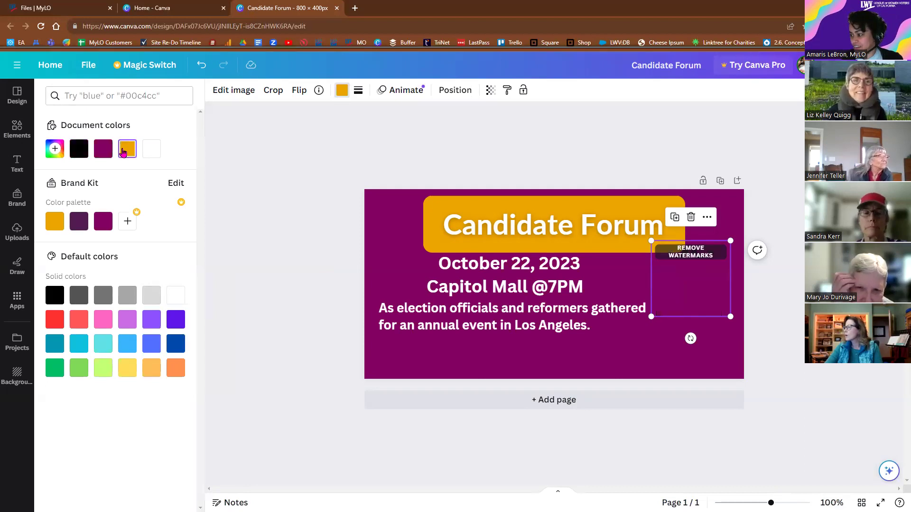
click(100, 154)
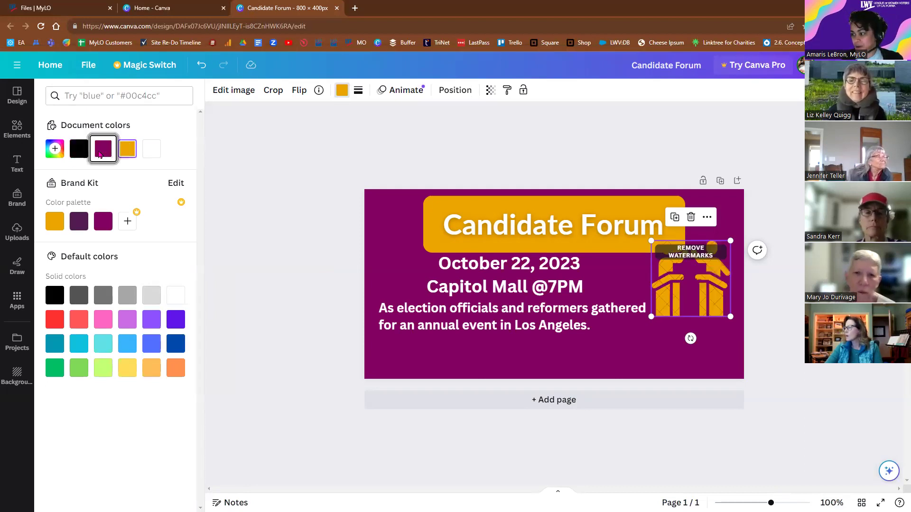
click(79, 223)
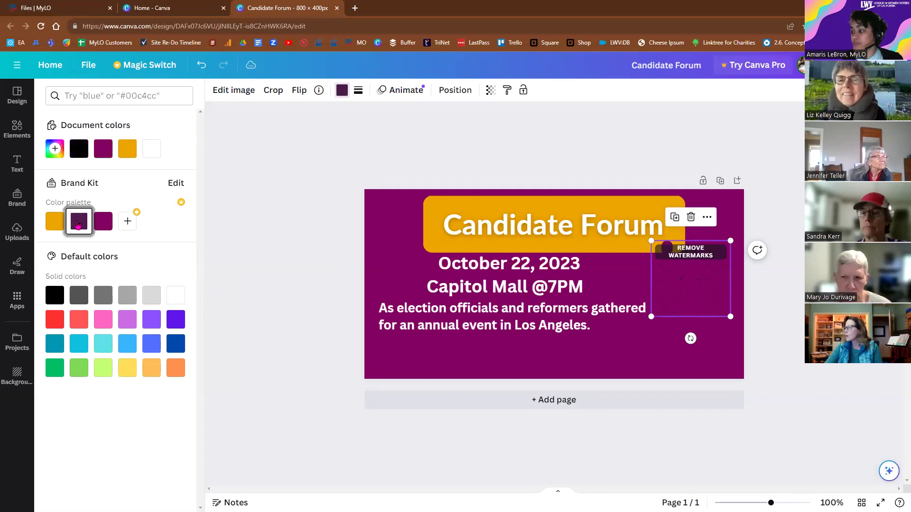
click(294, 270)
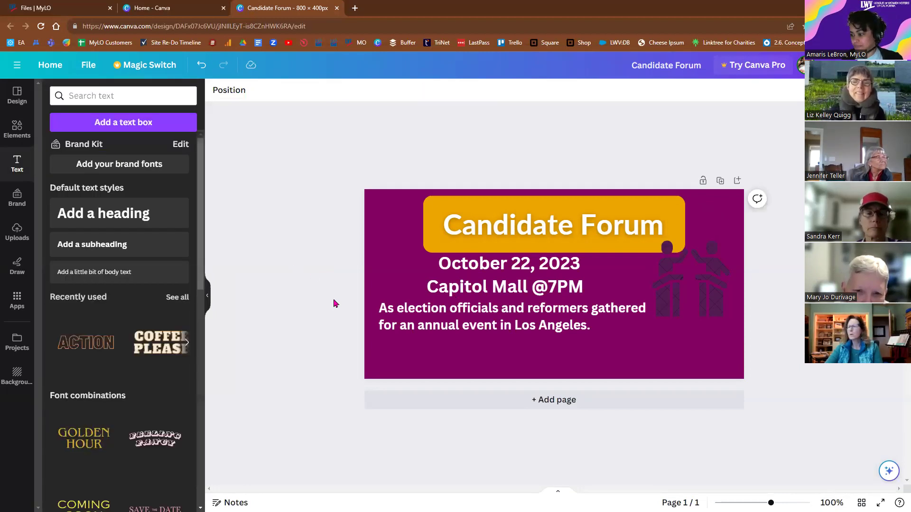
click(498, 285)
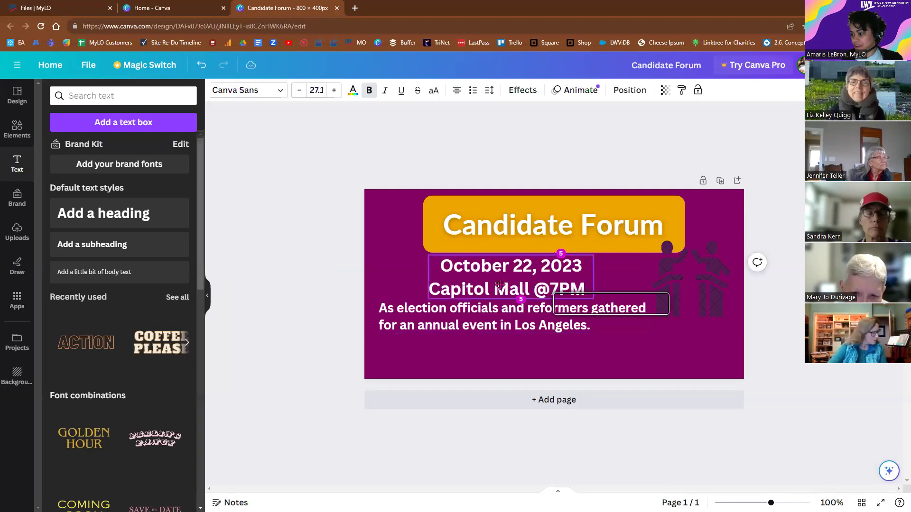
drag(498, 284, 504, 289)
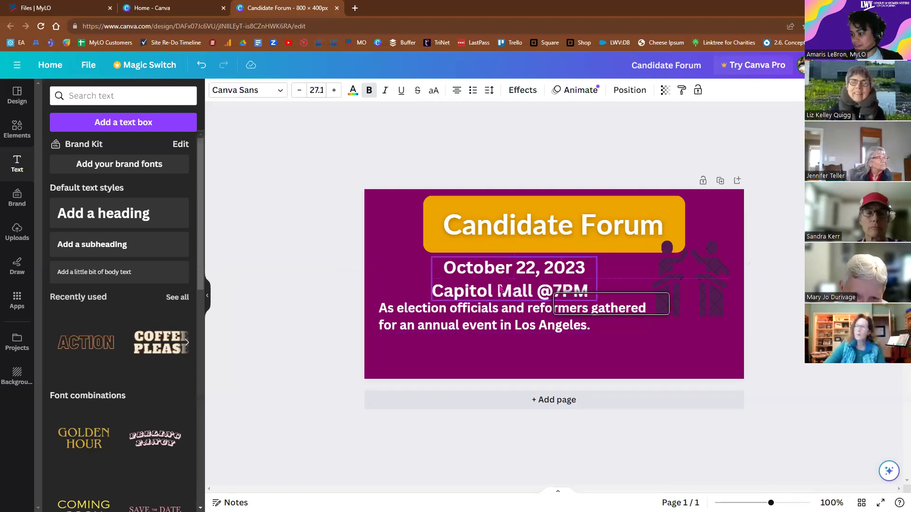
click(335, 332)
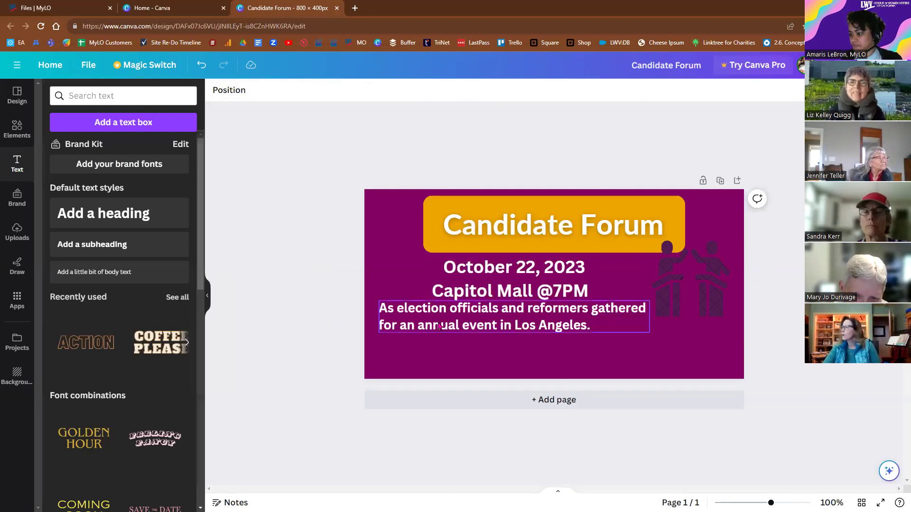
Shrink the paragraph about election officials and reformers slightly, and measure the page area from its top edge to just below that text.
click(379, 320)
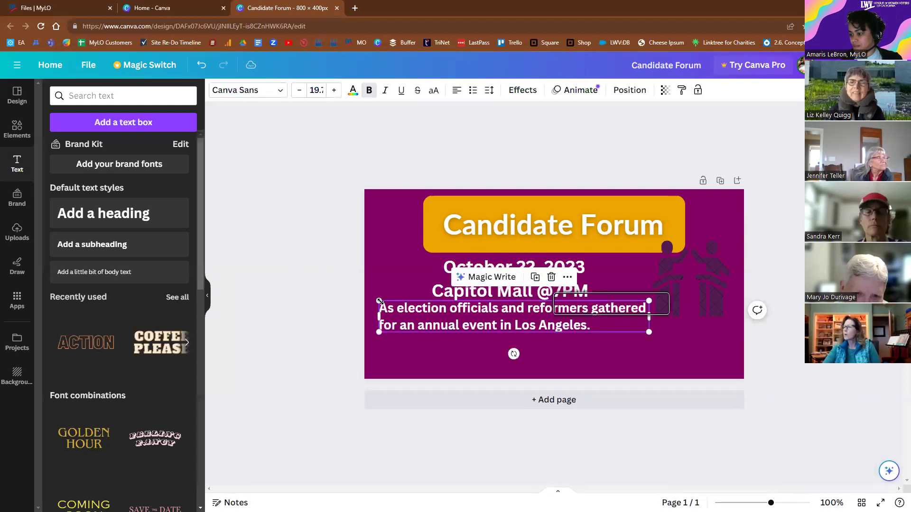
drag(380, 302, 418, 320)
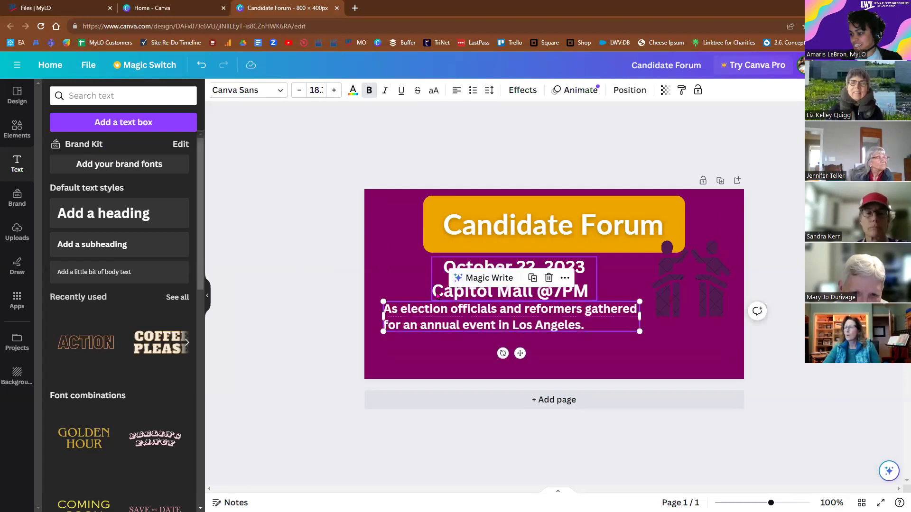
click(294, 319)
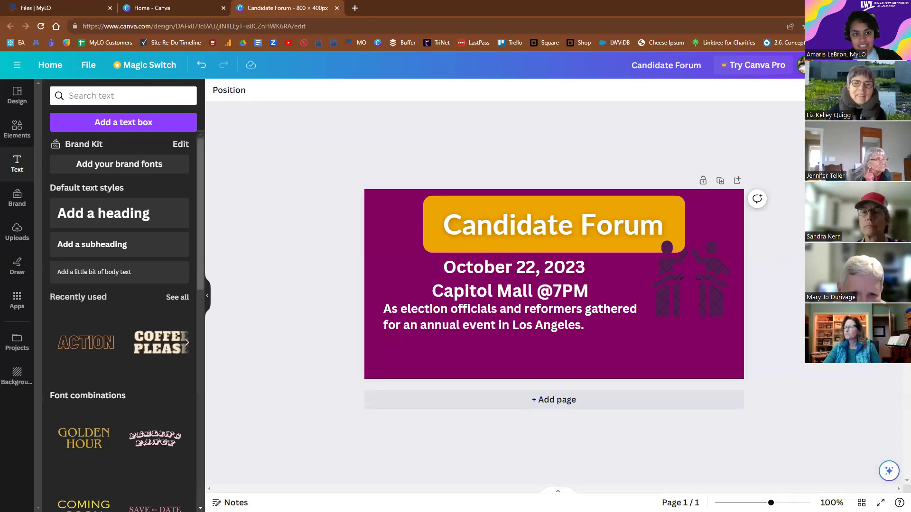
drag(363, 189, 744, 335)
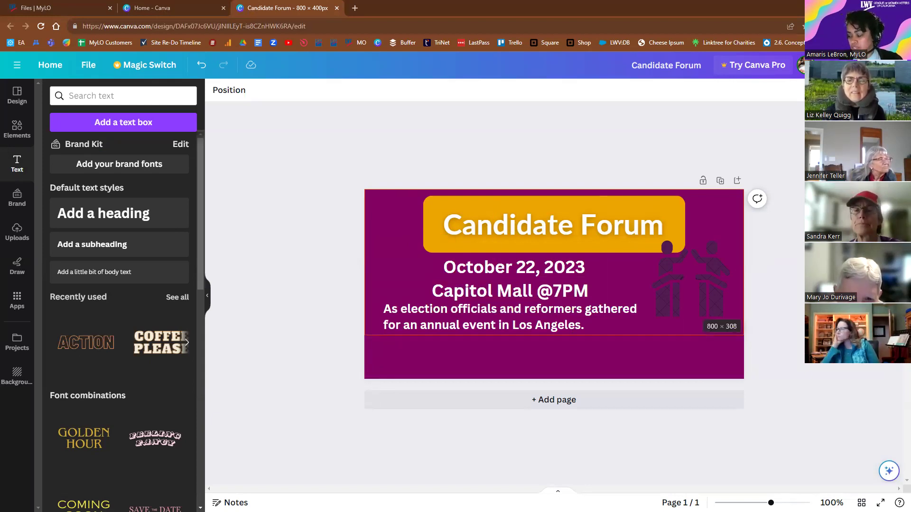
drag(744, 335, 745, 338)
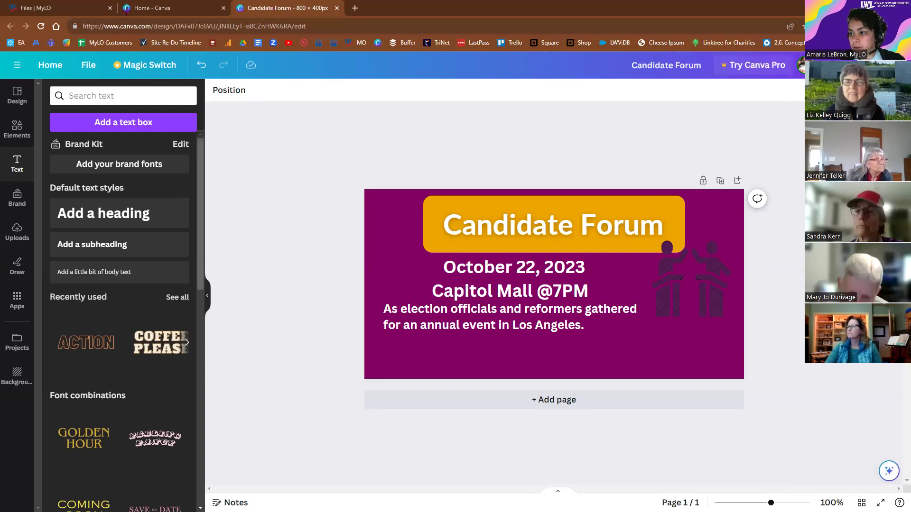
Show the custom-size settings for a new design with a width of 800, and return to the Candidate Forum design.
click(185, 9)
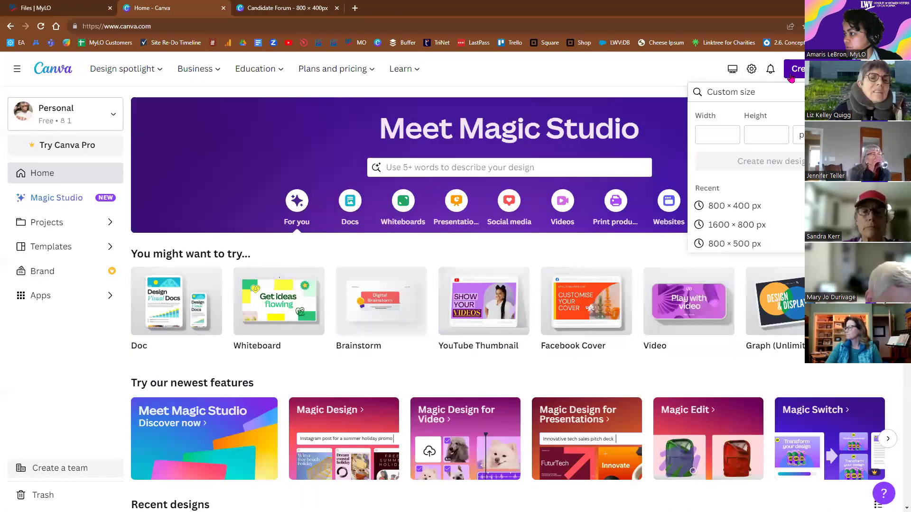
key(Escape)
key(Return)
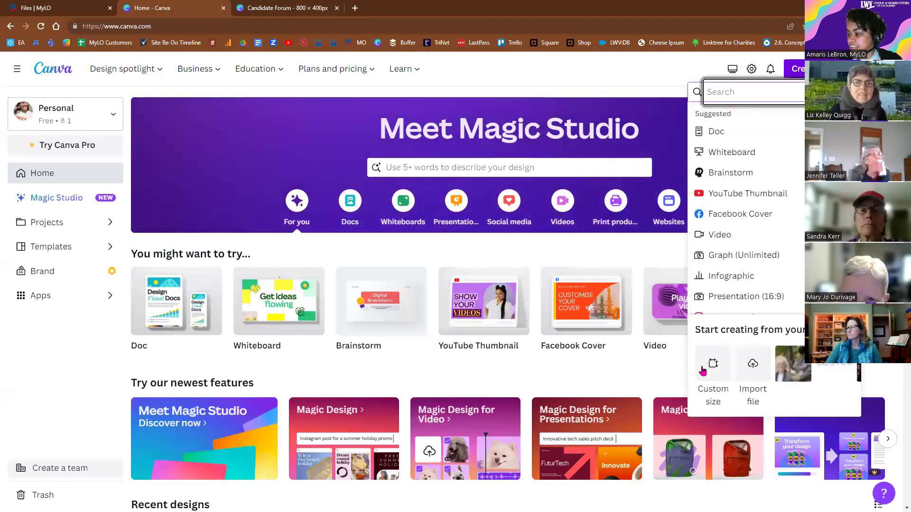
click(719, 374)
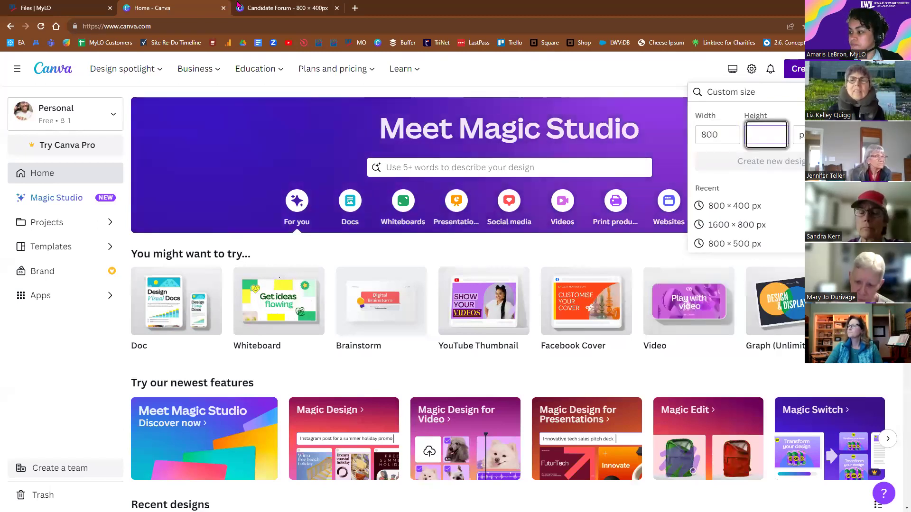
click(275, 9)
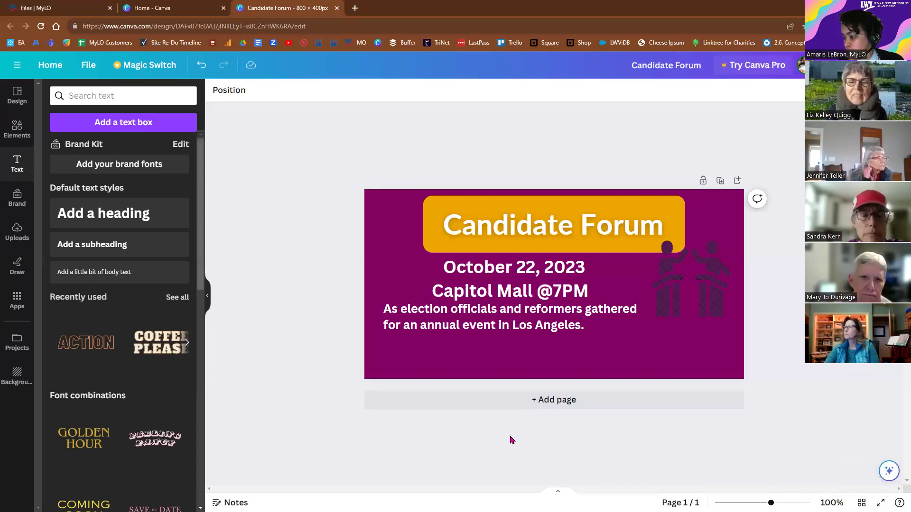
Measure the design at 100% zoom, across its full width from the top edge to just below the paragraph.
click(557, 491)
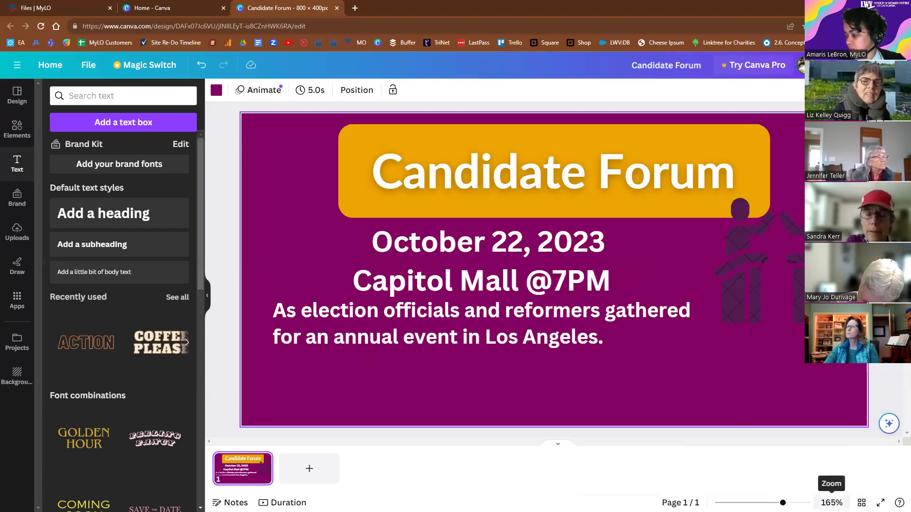
click(832, 502)
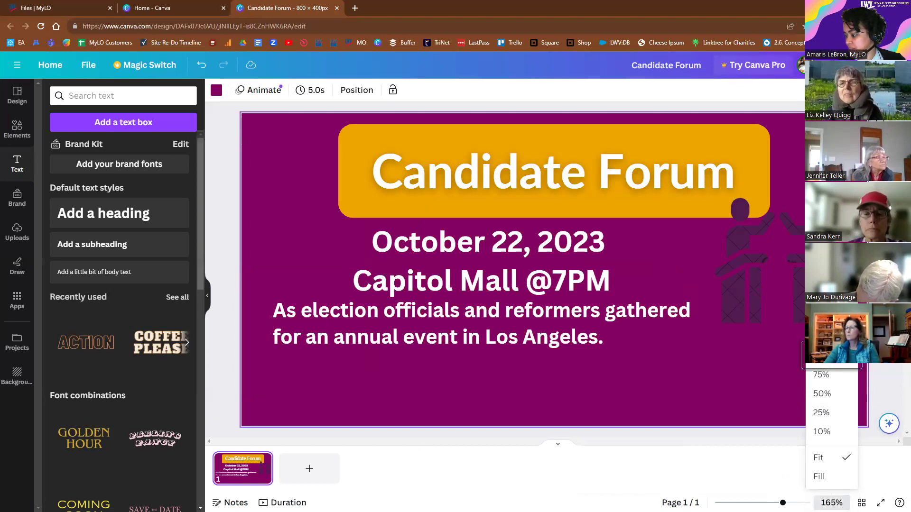
click(822, 356)
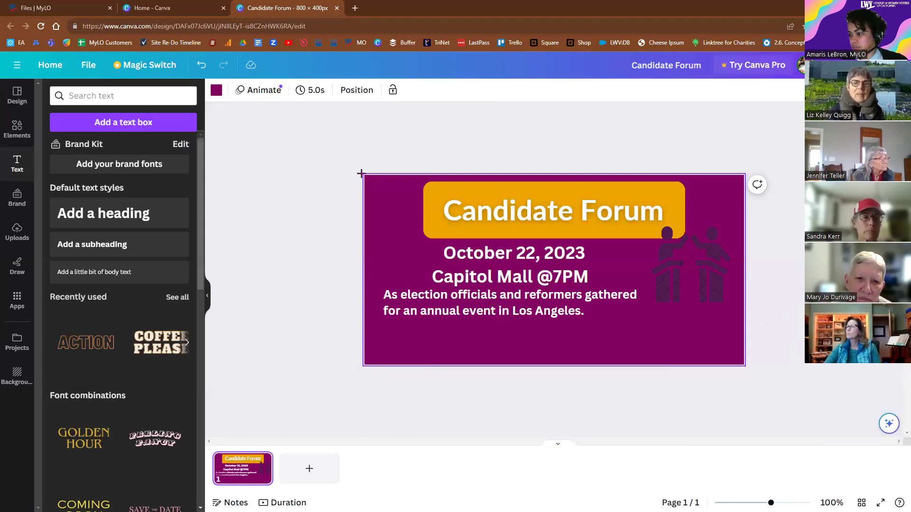
drag(361, 173, 745, 319)
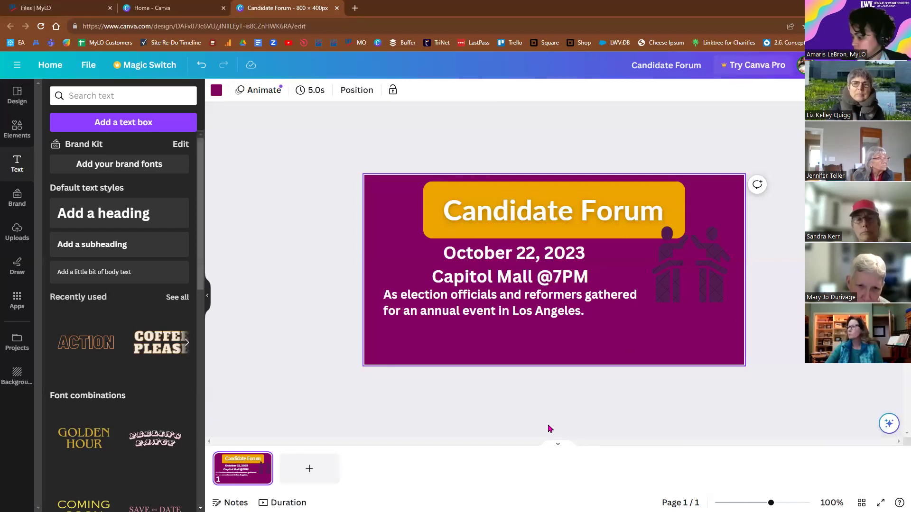
click(557, 446)
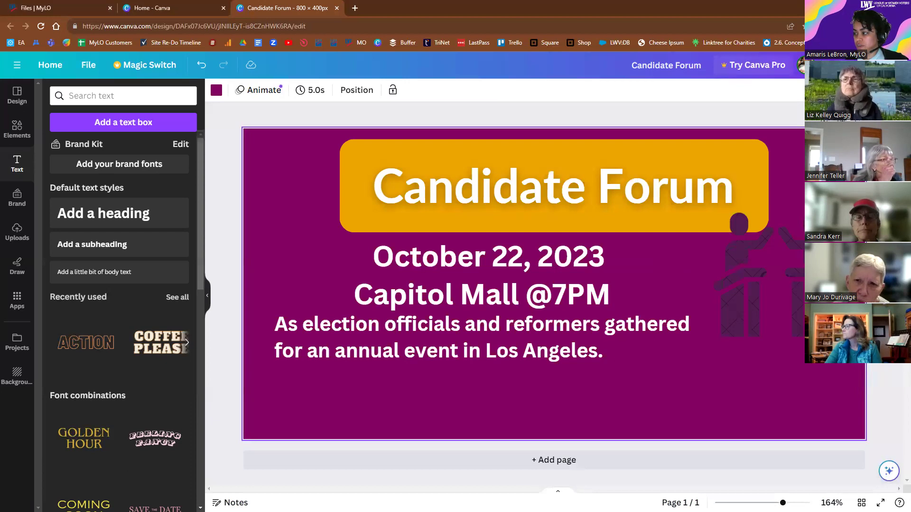
Duplicate the Candidate Forum page and move the election officials paragraph slightly down on the copy.
key(ctrl+d)
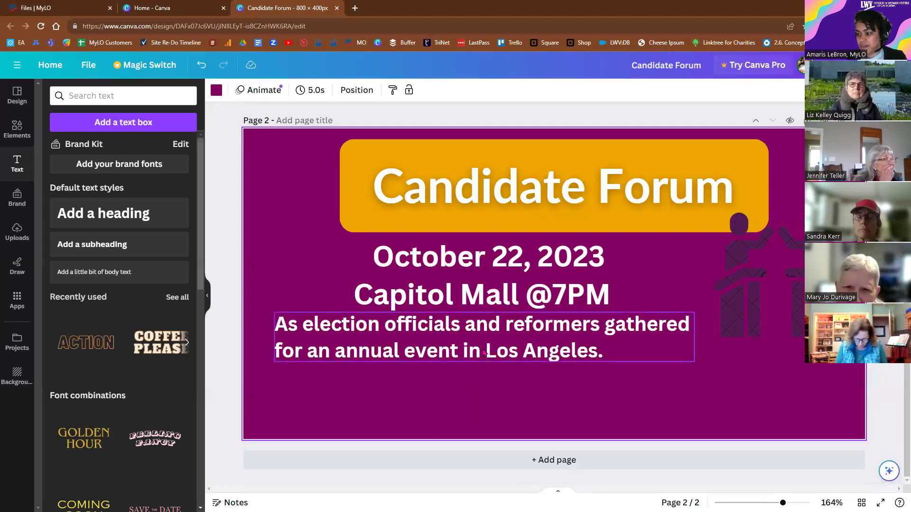
click(437, 337)
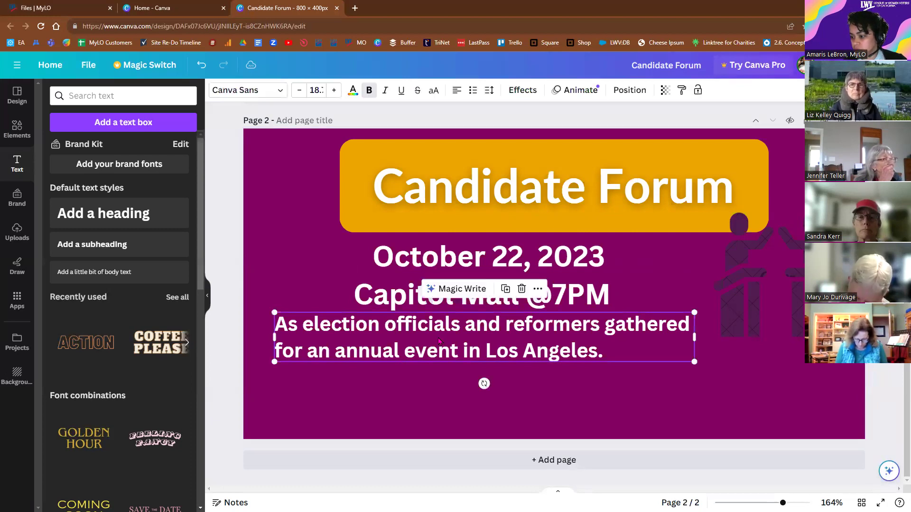
drag(437, 338, 438, 349)
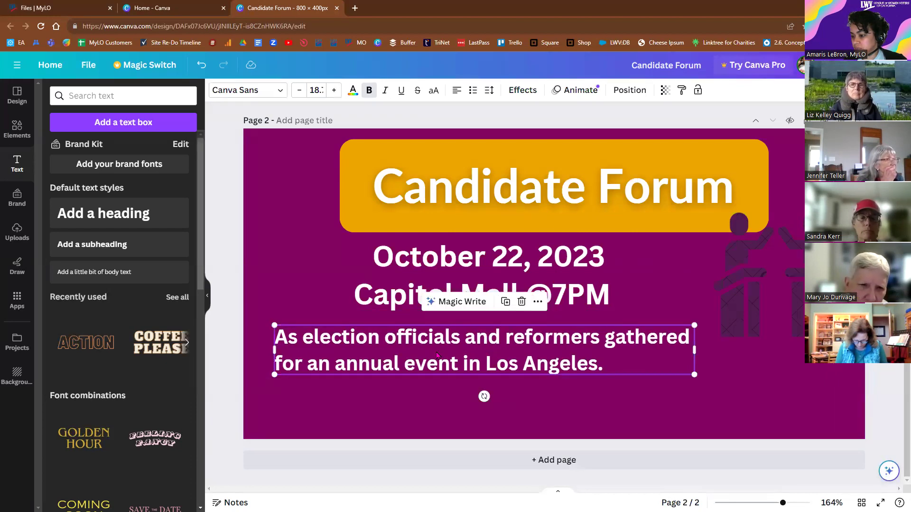
click(297, 261)
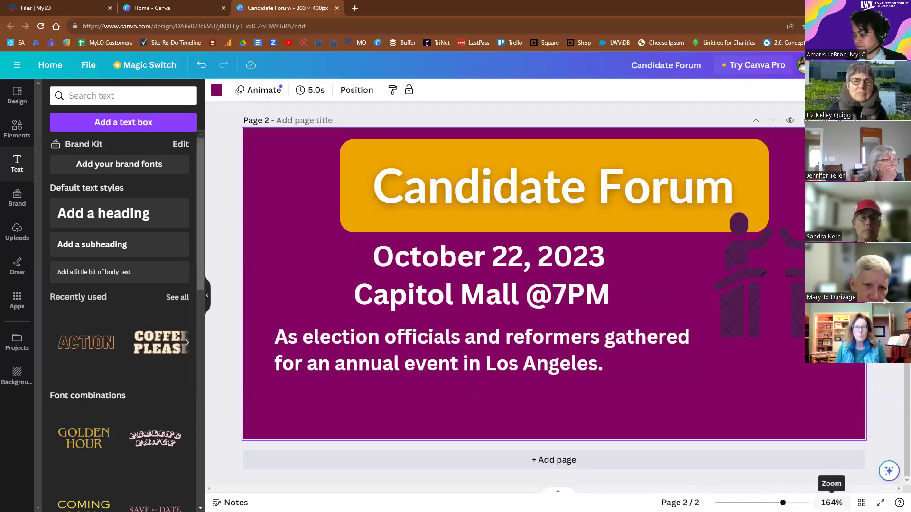
Measure page 2 at 100% zoom, across its full width from the top edge to just below the lowered paragraph.
click(832, 503)
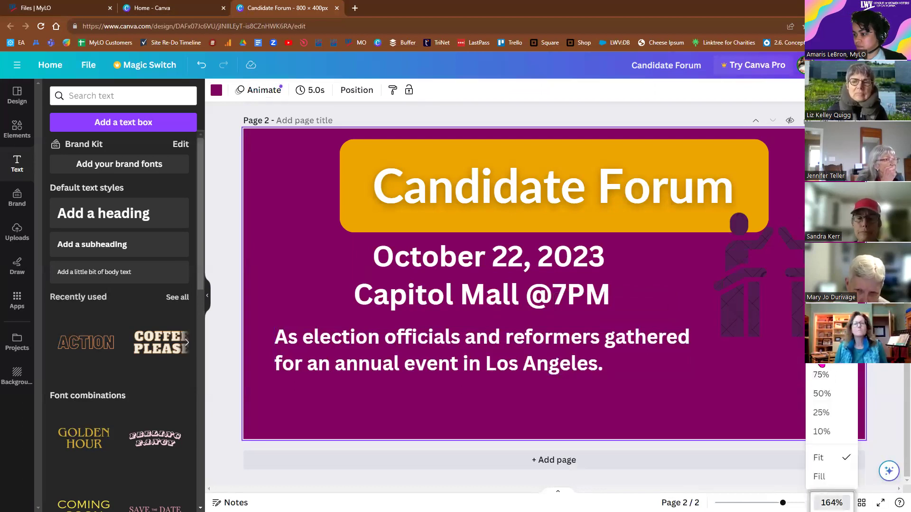
click(820, 355)
click(314, 357)
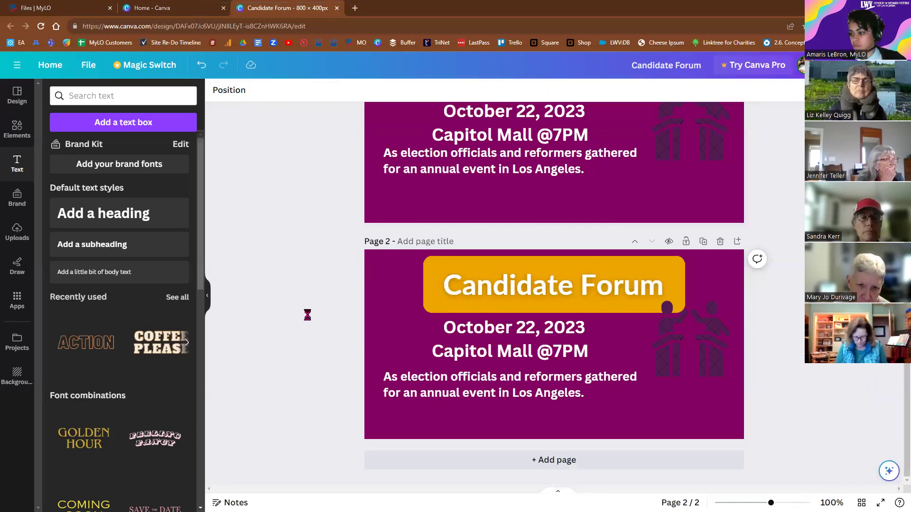
drag(363, 247, 744, 406)
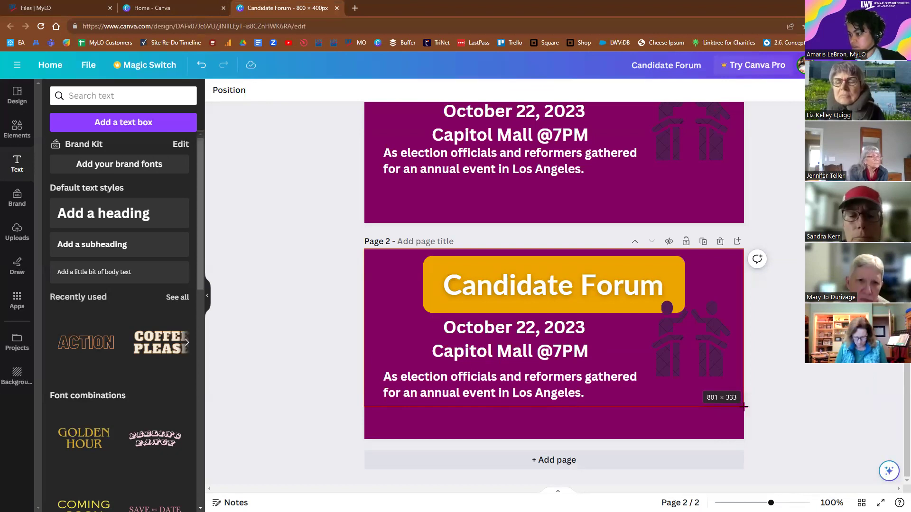
drag(743, 407, 744, 407)
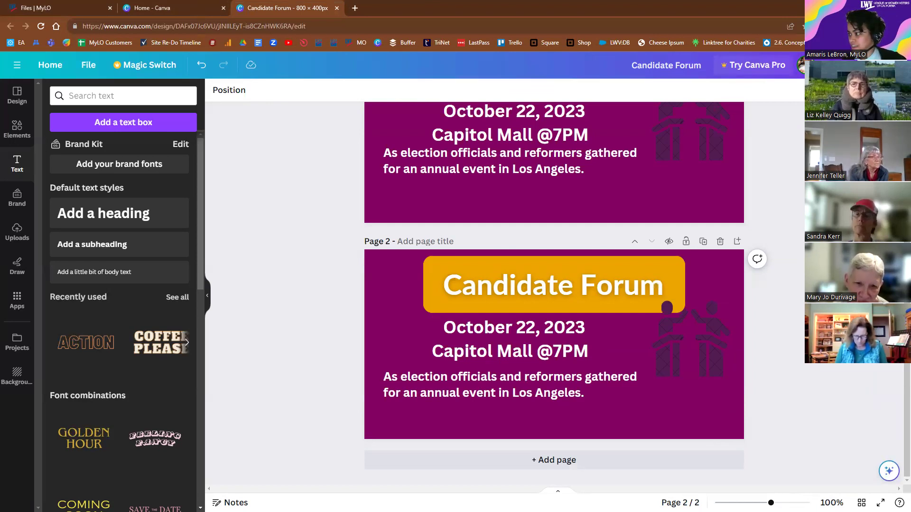
Open the download settings and review the page-selection and file-type options, keeping PNG and all pages.
click(881, 65)
click(775, 324)
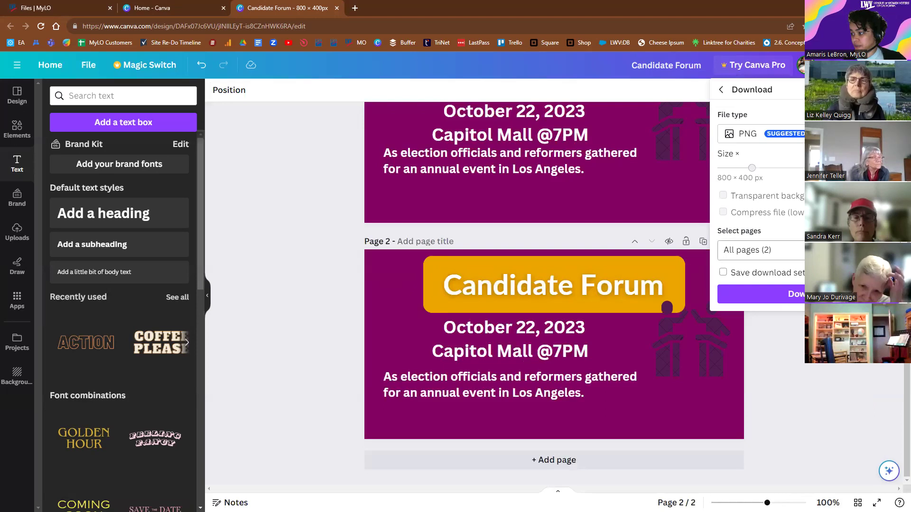
click(794, 248)
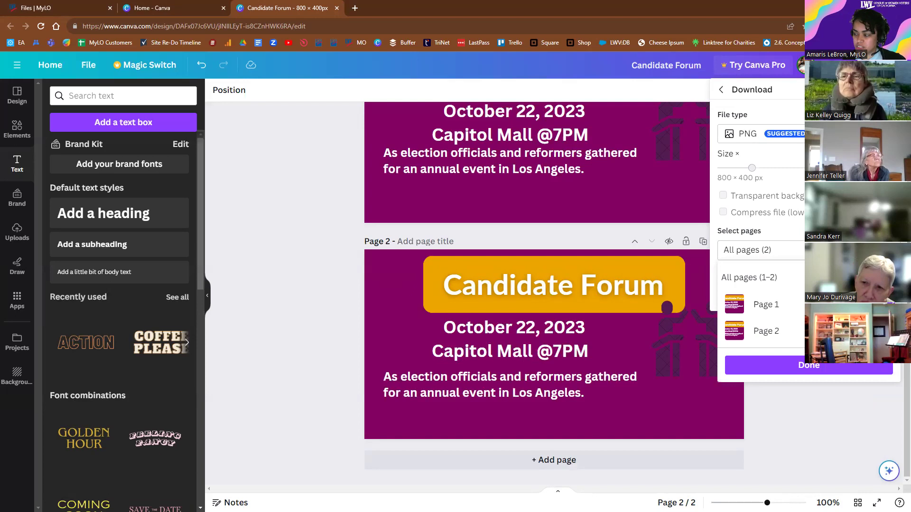
key(Escape)
key(shift+Tab)
key(Return)
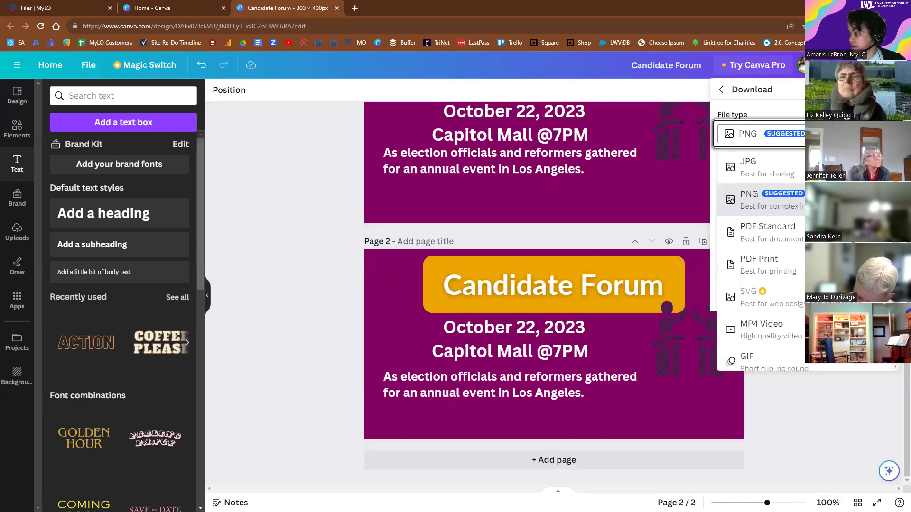
key(Escape)
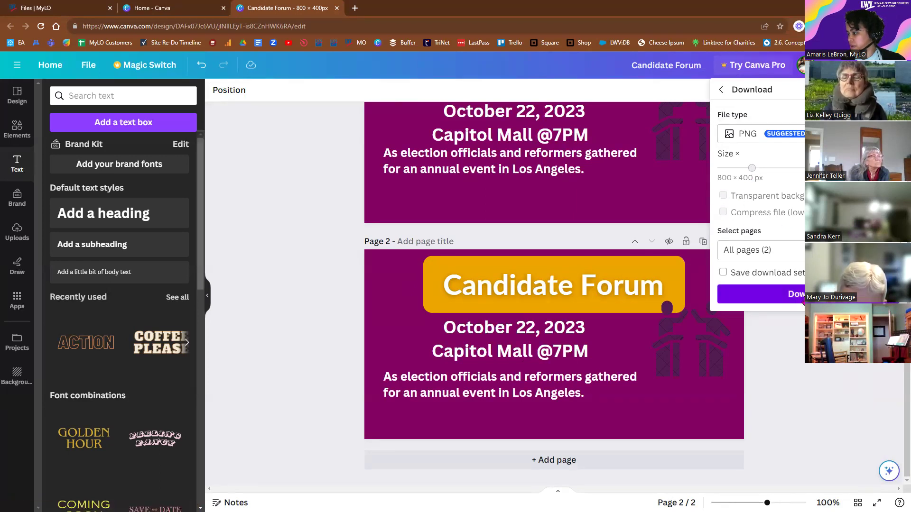
Try to download both pages as PNG files at 800 × 400 px, and close the download settings.
click(803, 295)
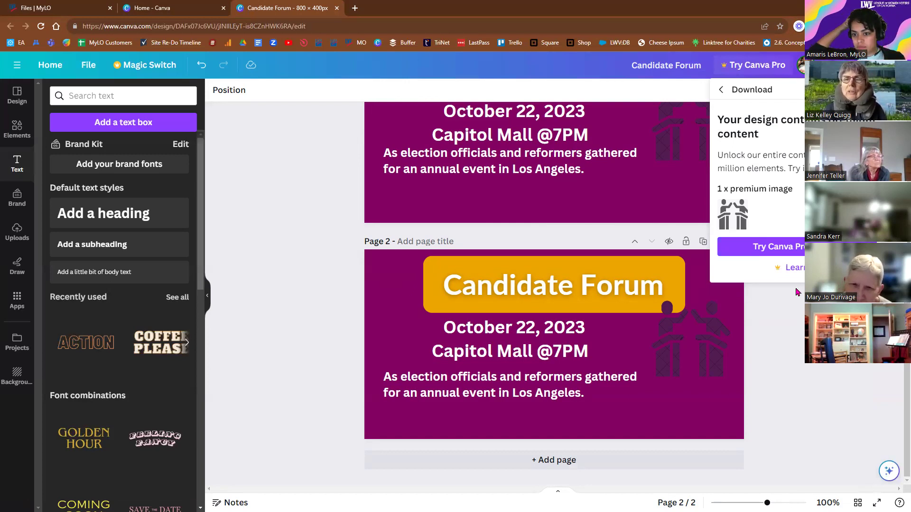
click(723, 90)
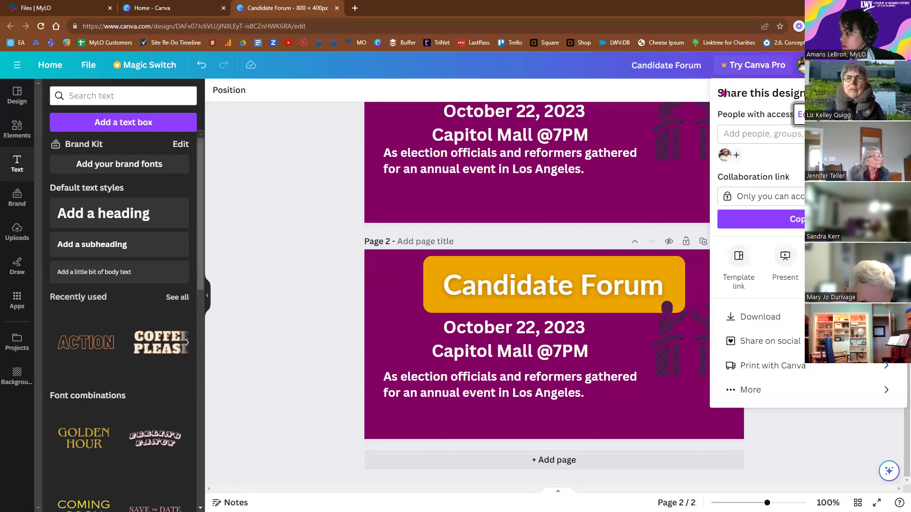
click(755, 317)
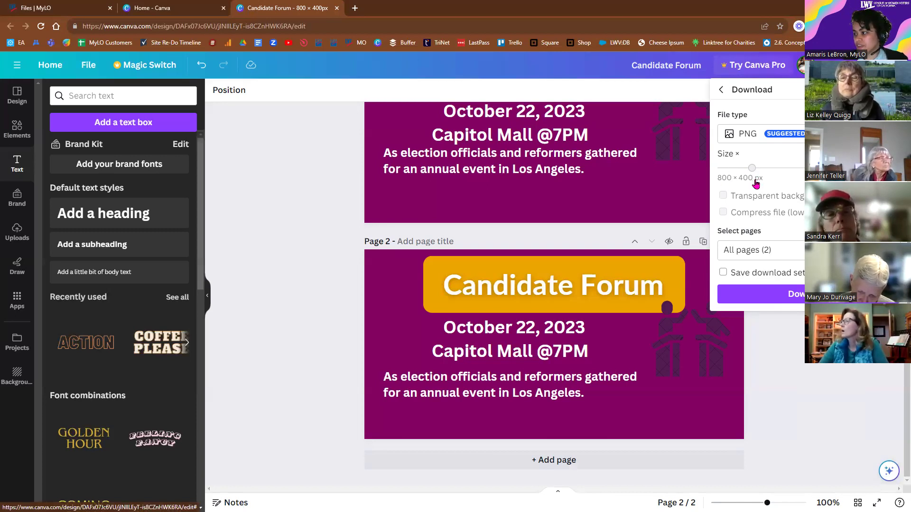
click(785, 294)
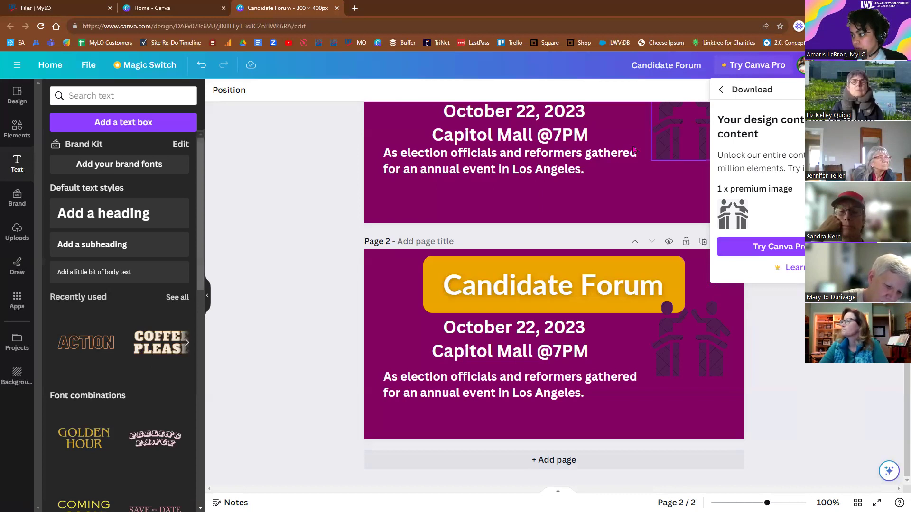
click(722, 93)
click(275, 218)
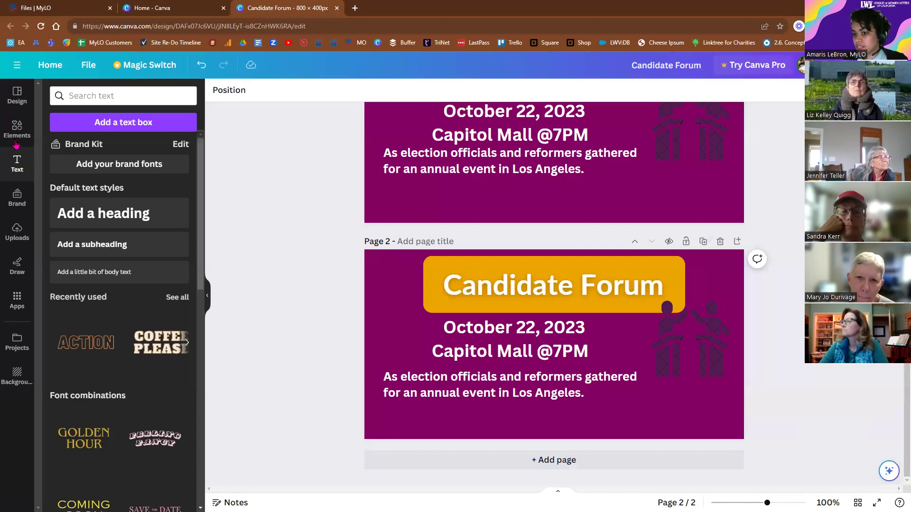
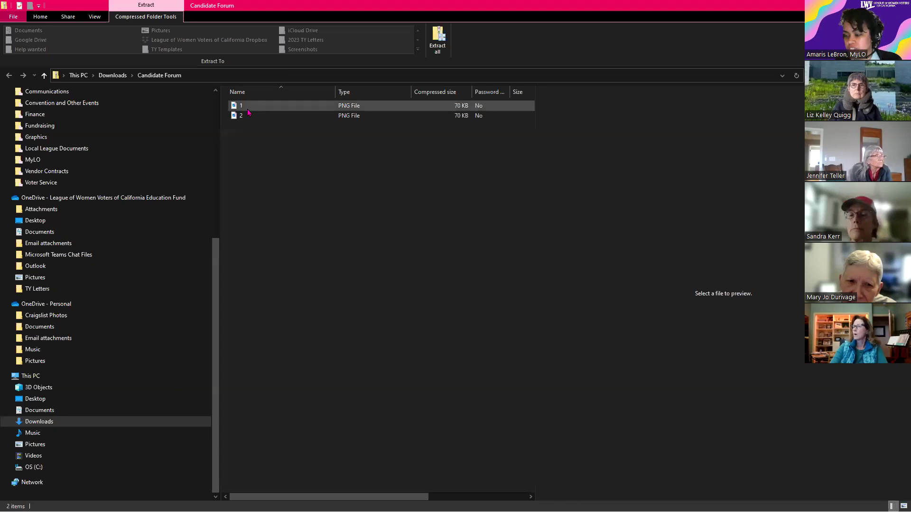
In File Explorer, extract the compressed Candidate Forum folder in Downloads into a regular folder.
click(113, 76)
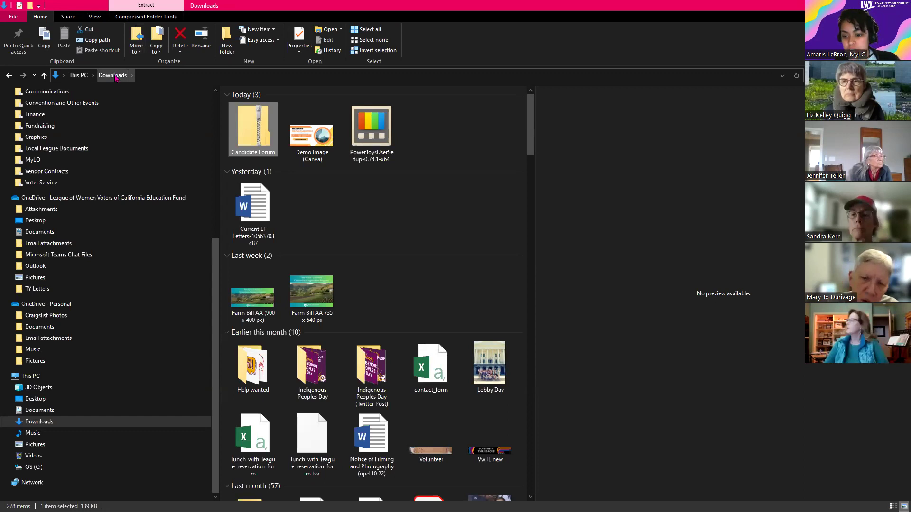
right_click(251, 133)
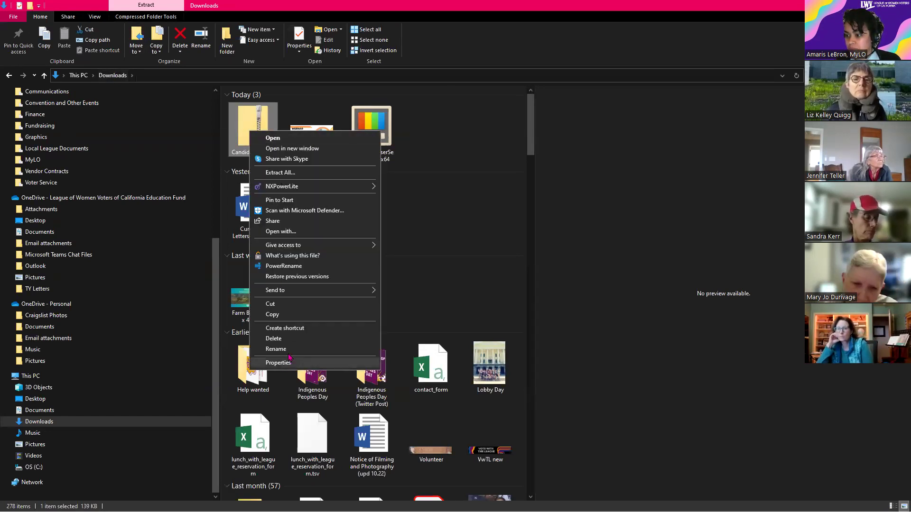
click(288, 173)
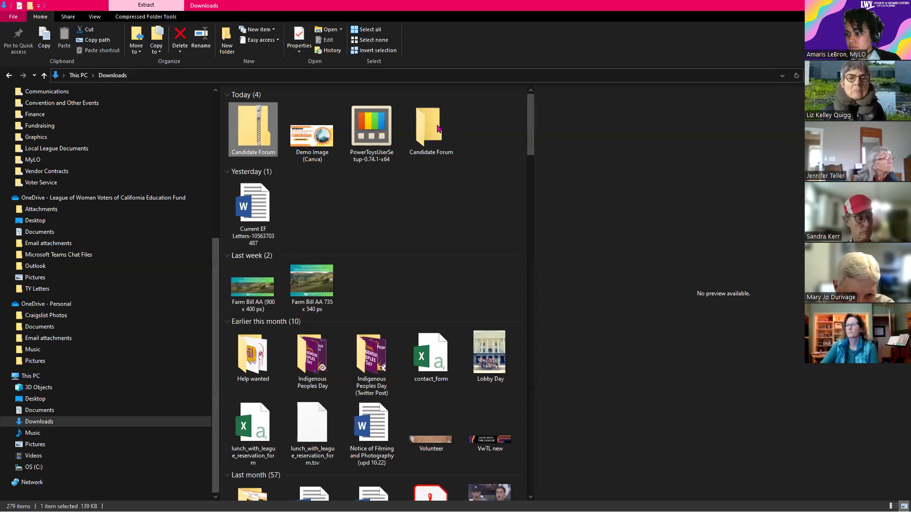
Open the extracted Candidate Forum folder and preview image 2.
double_click(432, 127)
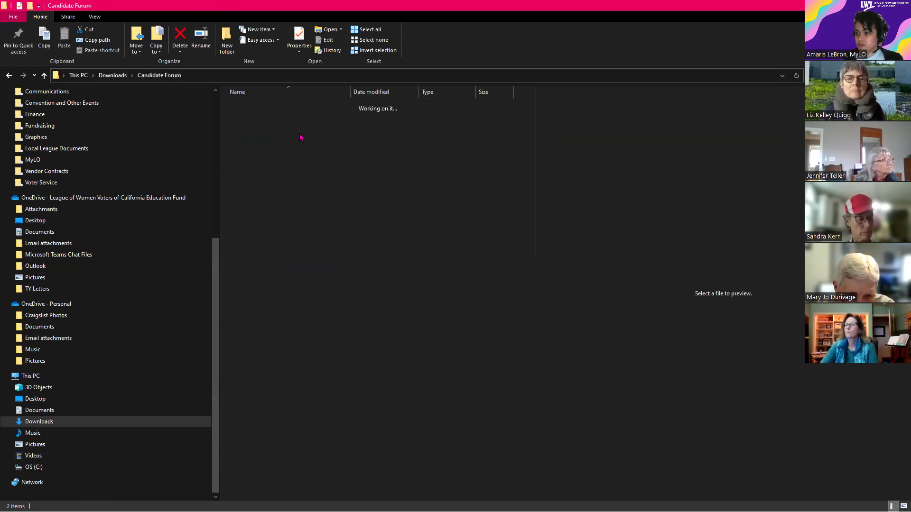
click(304, 135)
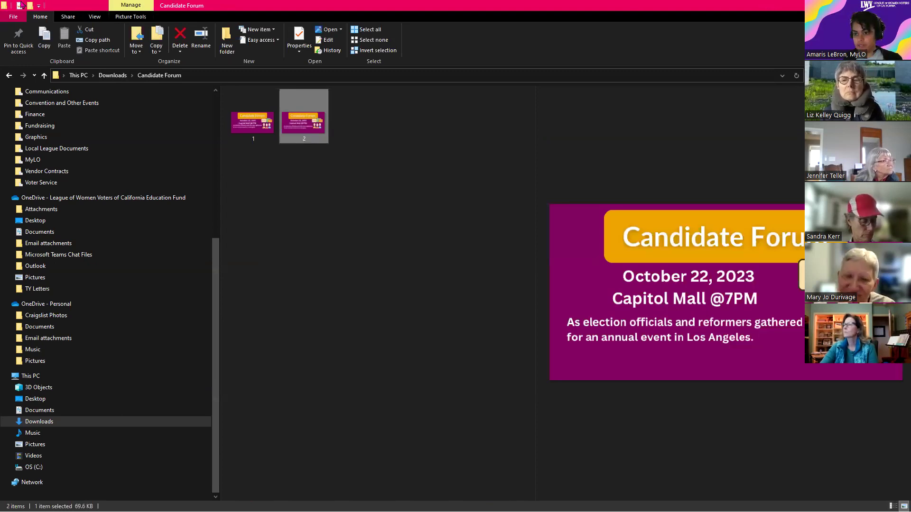
Switch to MyLO in the browser and upload 2.png from the extracted Candidate Forum folder as a new file, keeping the public local files destination.
key(alt+Tab)
key(ctrl+1)
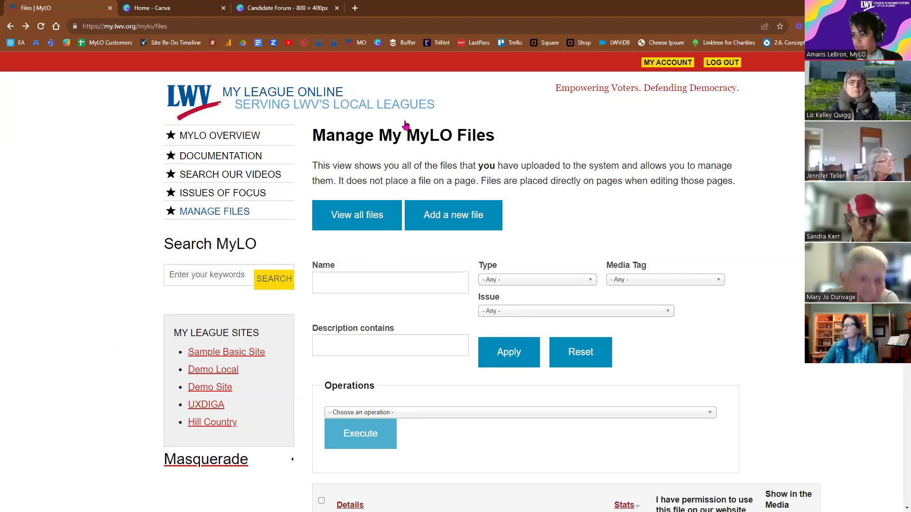
scroll(404, 123, down, 2)
click(439, 134)
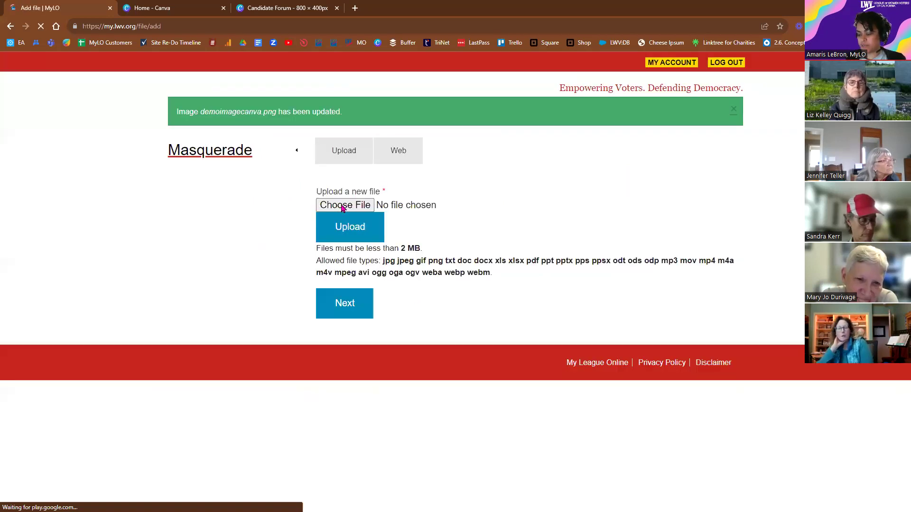
click(343, 207)
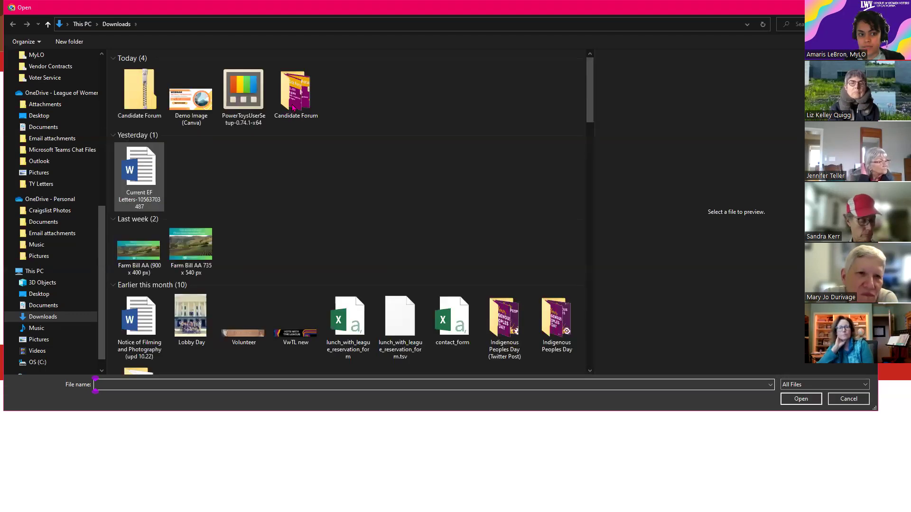
double_click(293, 107)
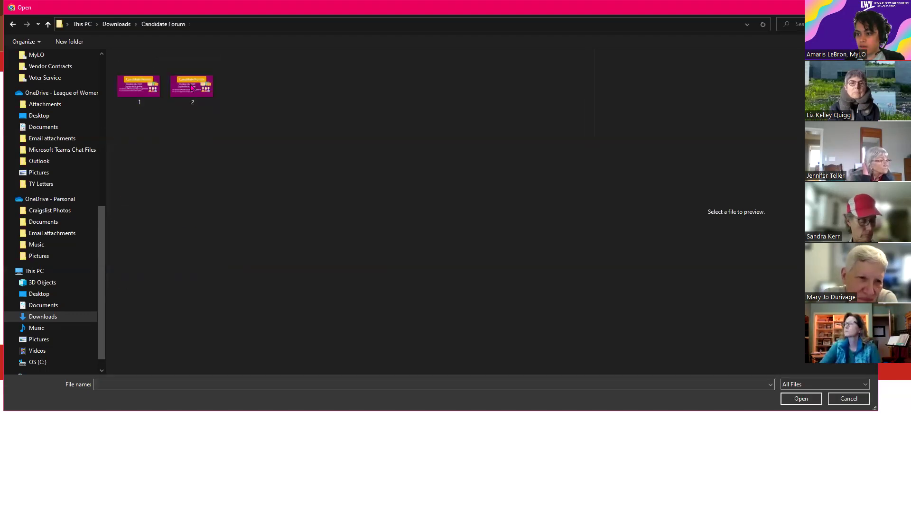
click(190, 96)
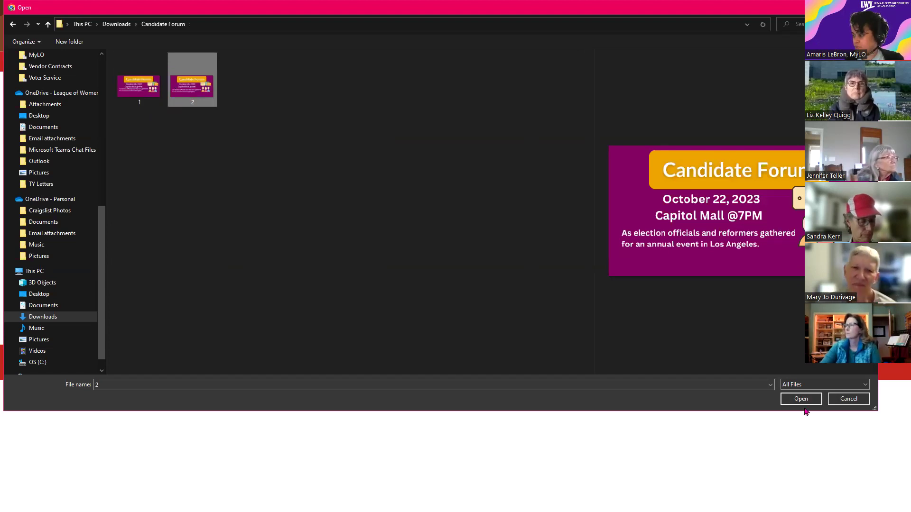
key(Return)
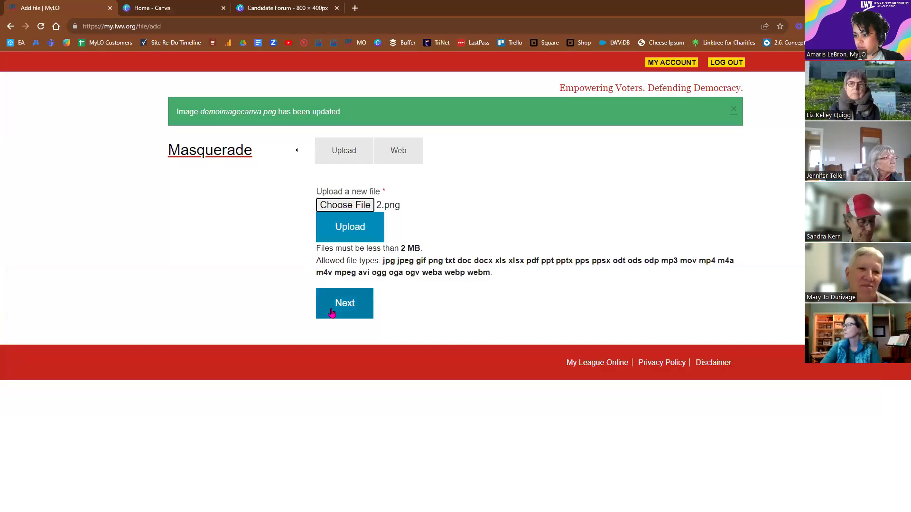
click(354, 314)
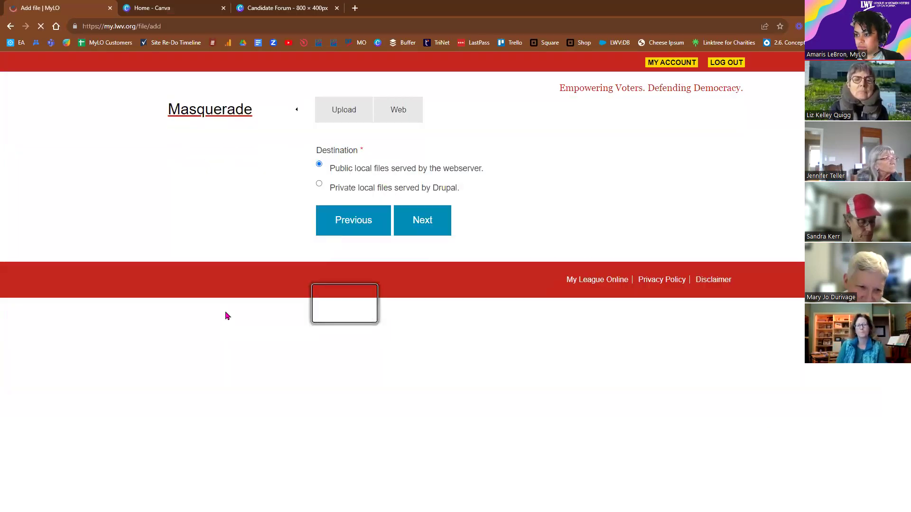
click(429, 230)
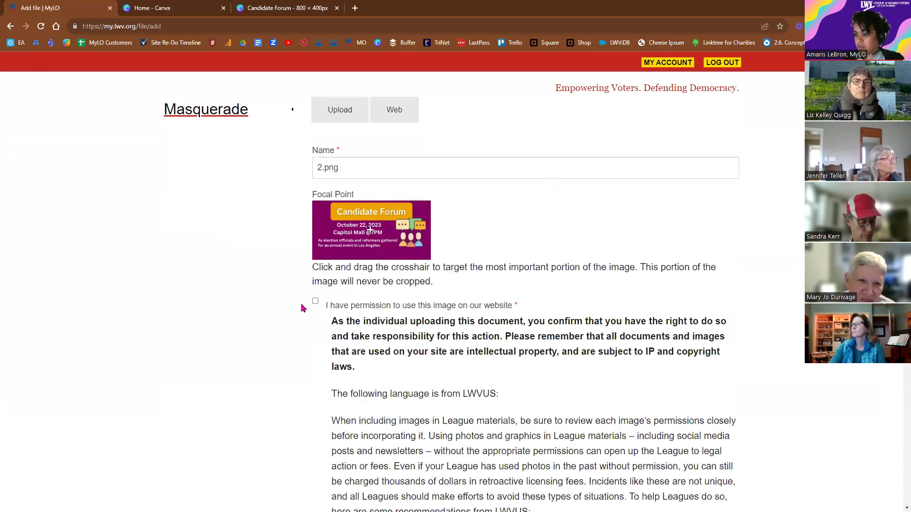
Confirm permission to use the image, restrict its media library use to the uploader only, and set the alt text to "Test image".
click(315, 302)
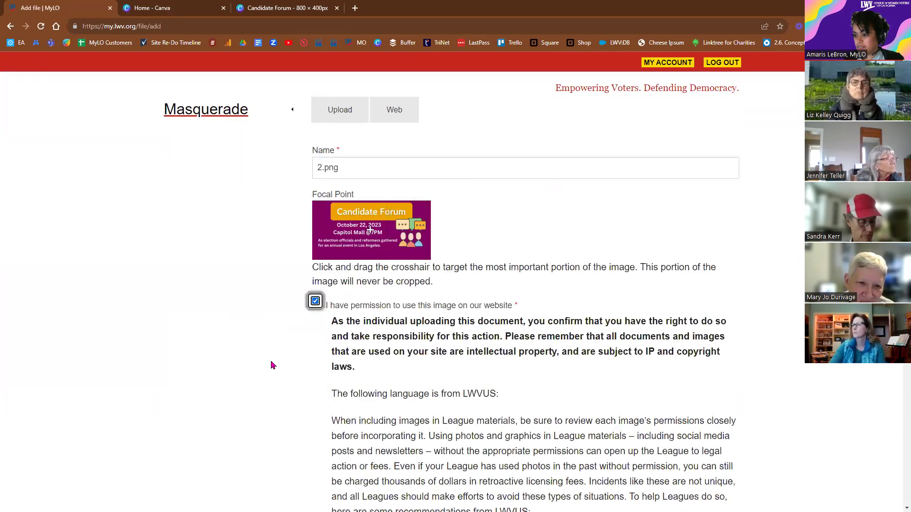
scroll(266, 351, down, 3)
scroll(291, 352, down, 5)
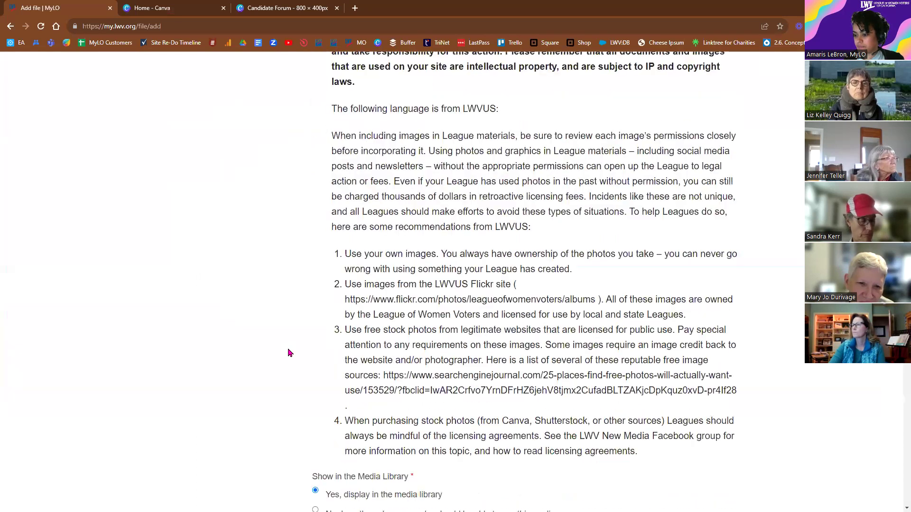
click(317, 325)
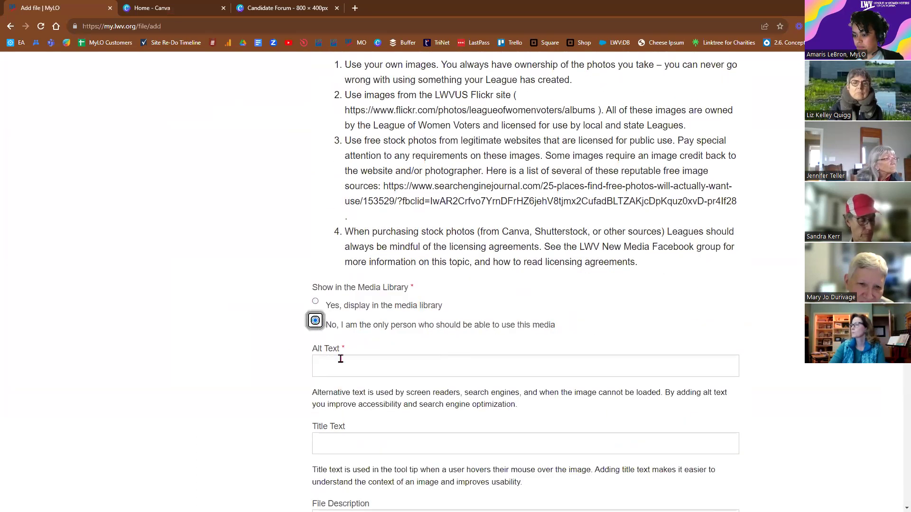
click(342, 363)
text(Test image)
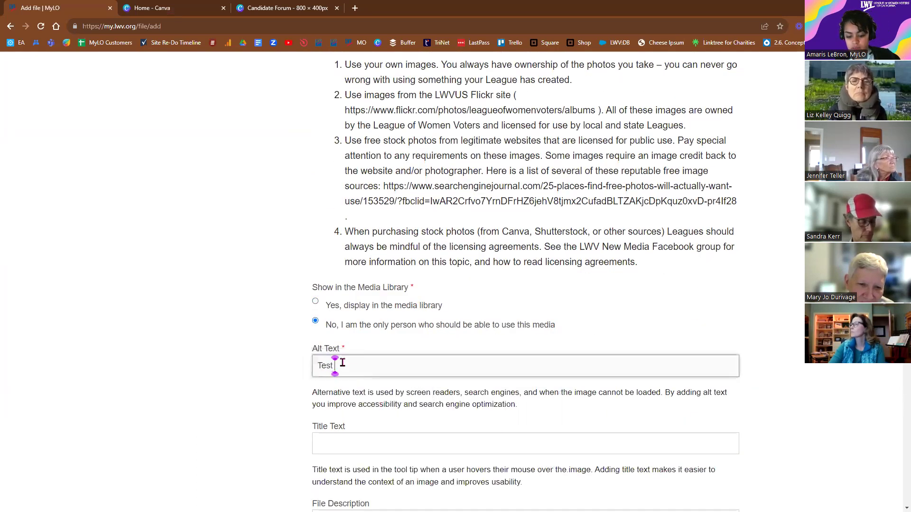
Tag the image as Demo Image Delete and save the file.
scroll(273, 368, down, 9)
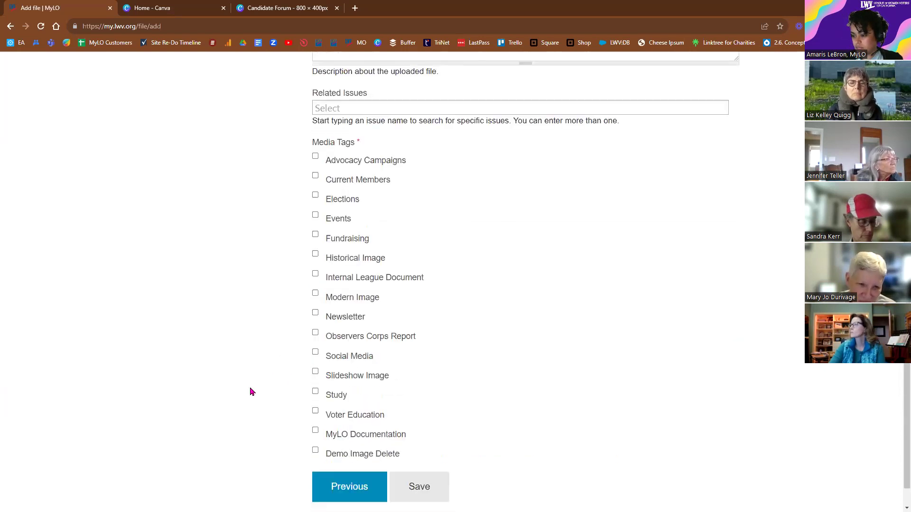
click(315, 450)
click(427, 490)
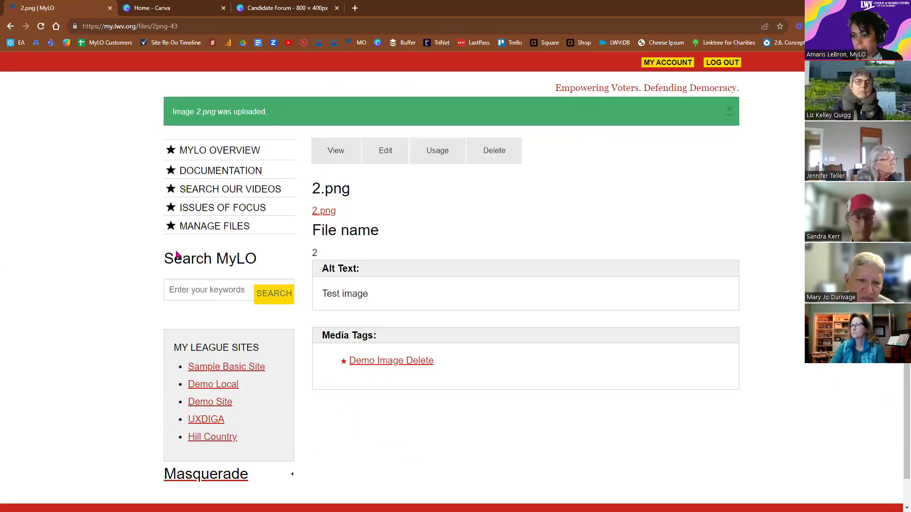
Go to the Demo Site and start a new slideshow item from its administrator options.
click(212, 404)
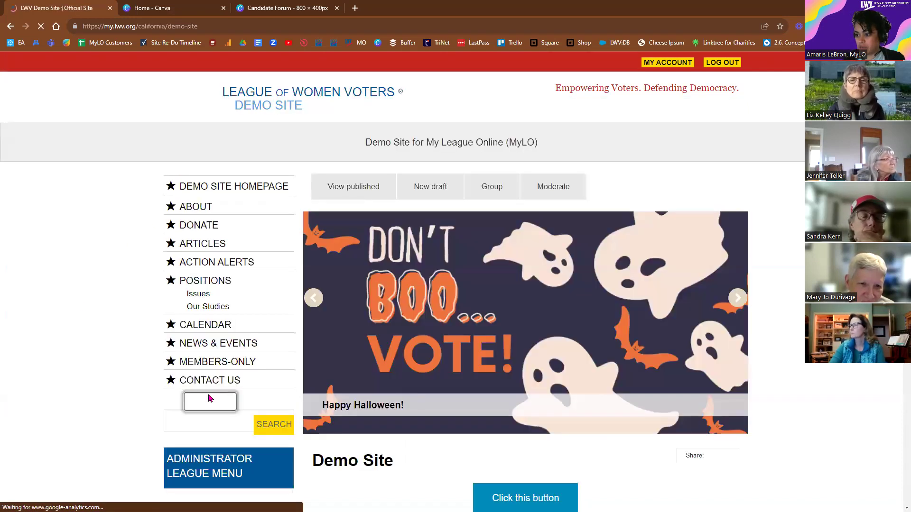
scroll(214, 323, down, 3)
click(248, 330)
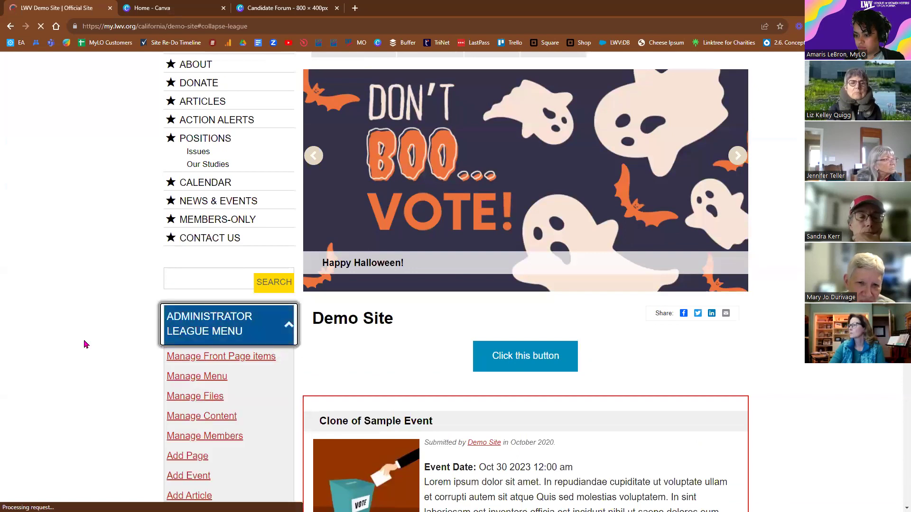
scroll(119, 365, down, 1)
click(210, 376)
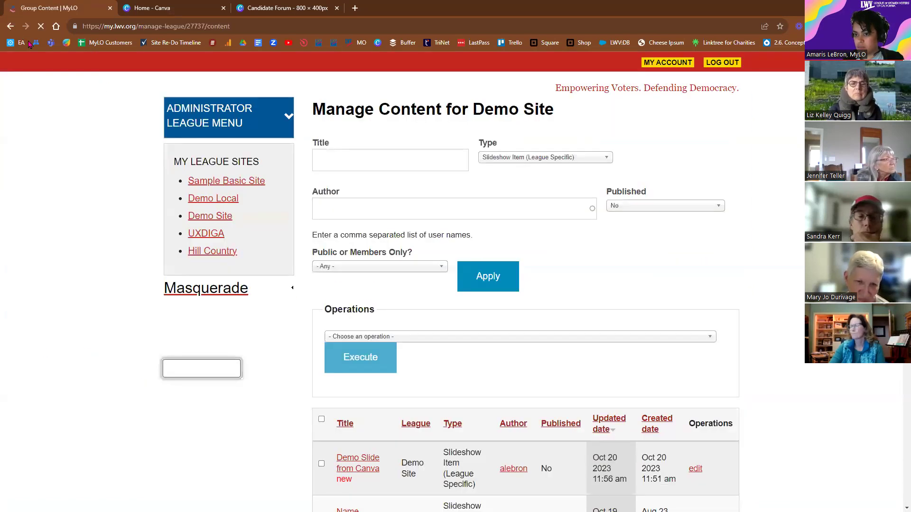
key(alt+Left)
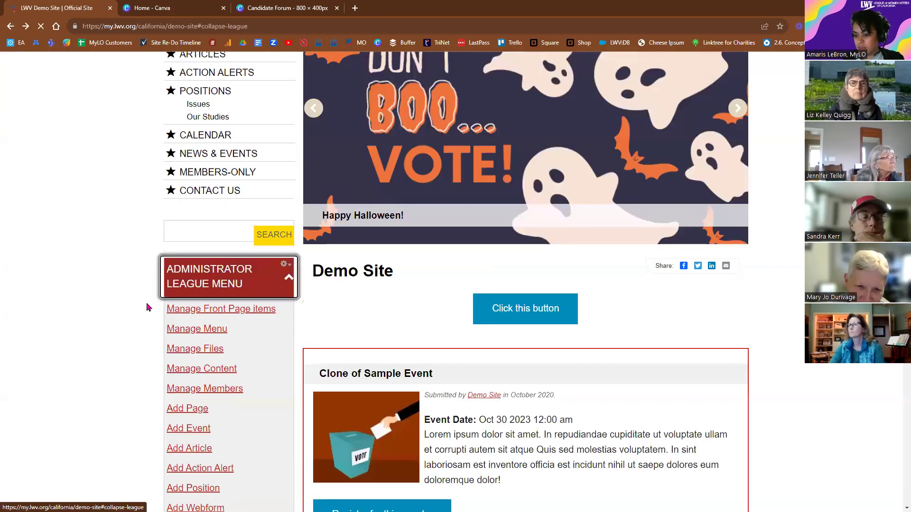
scroll(147, 308, down, 5)
click(197, 291)
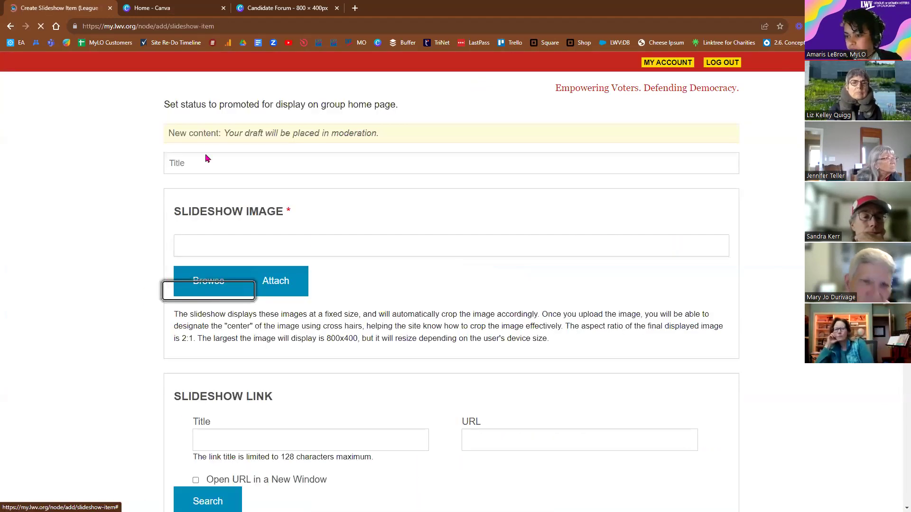
Title the slideshow item "Demo Candidate Forum" and attach 2.png from the leagues' files as its image.
click(205, 163)
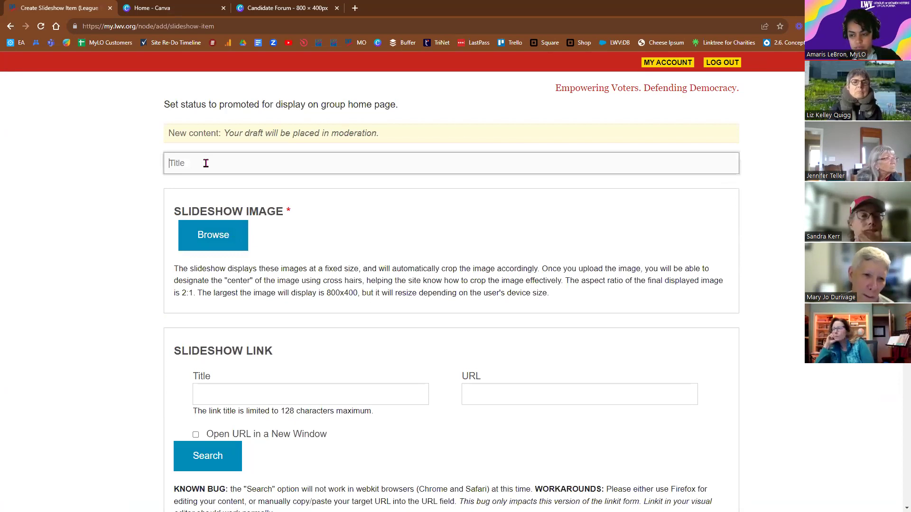
text(Demo C)
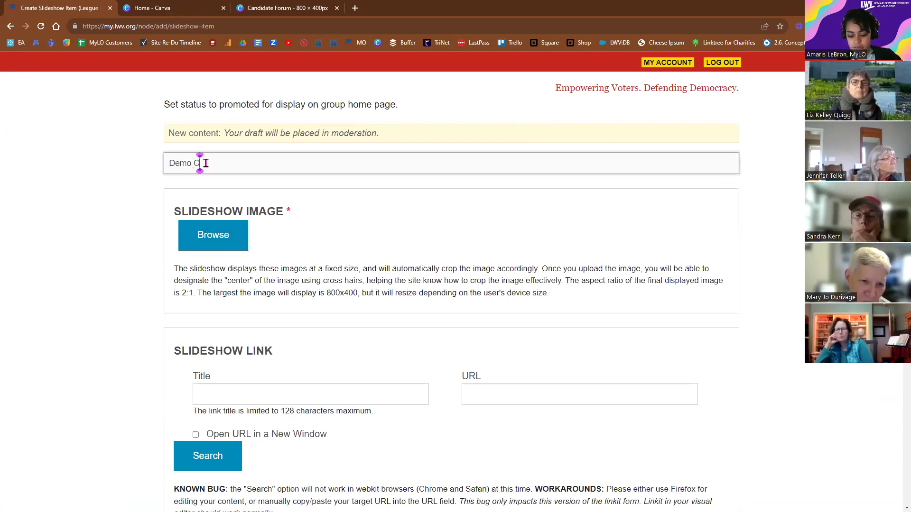
text(andidate Foru)
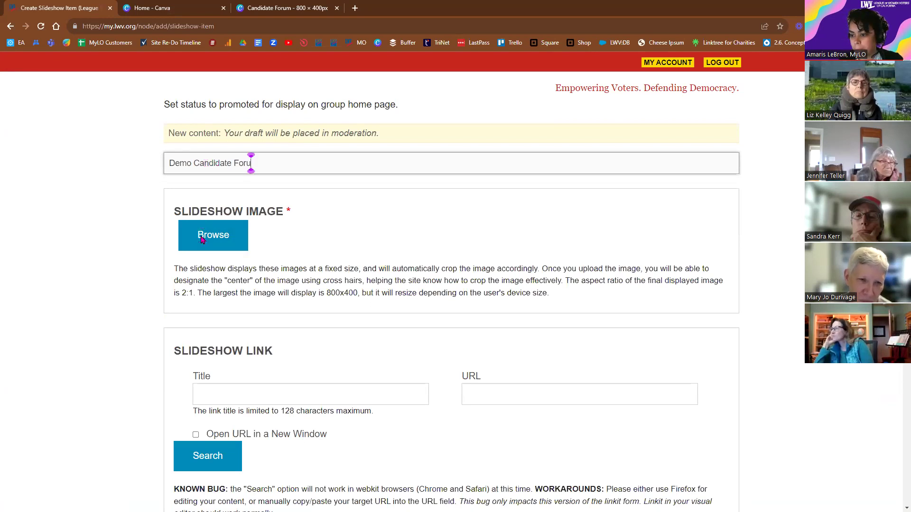
click(201, 240)
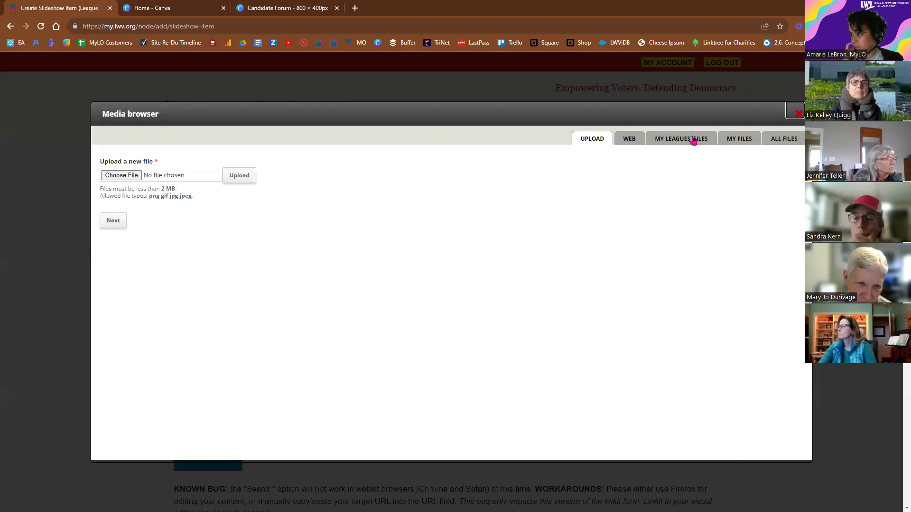
click(693, 141)
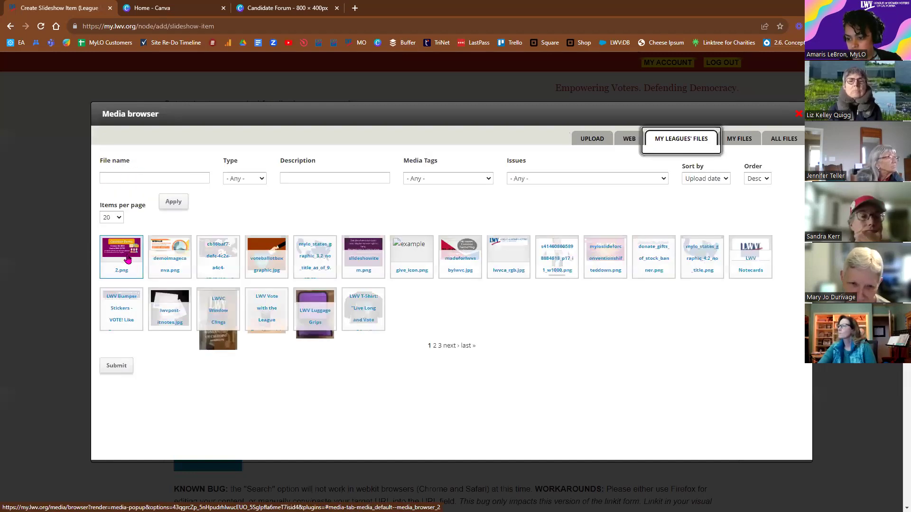
double_click(121, 257)
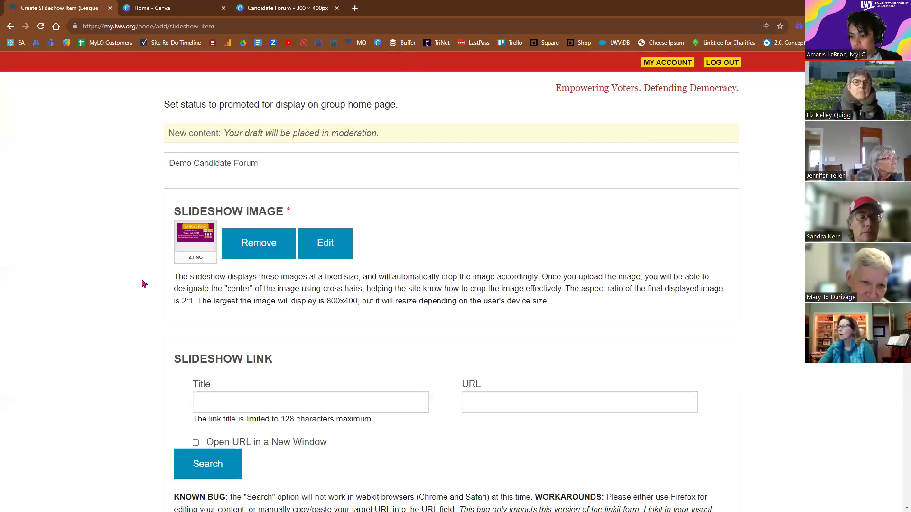
Assign the slideshow item to Demo Site, set its moderation state to Published, and save it.
scroll(138, 295, down, 3)
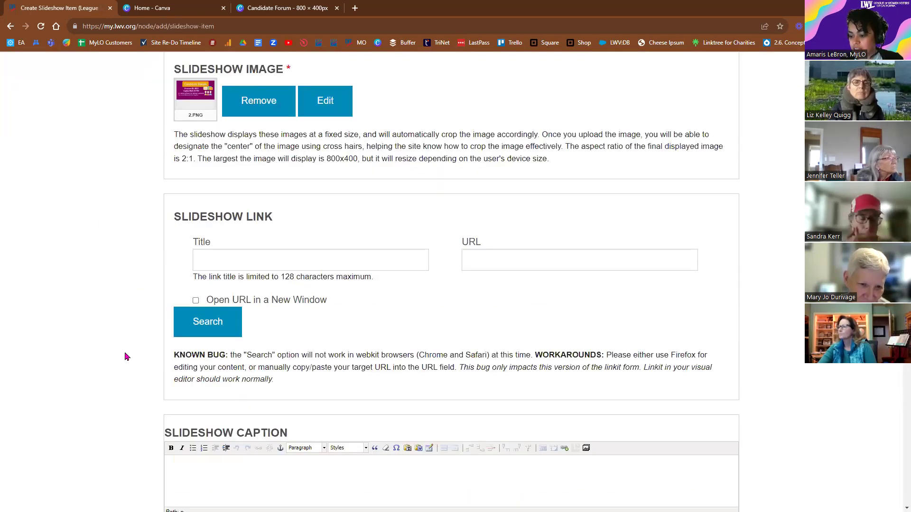
scroll(127, 347, down, 5)
scroll(142, 285, down, 7)
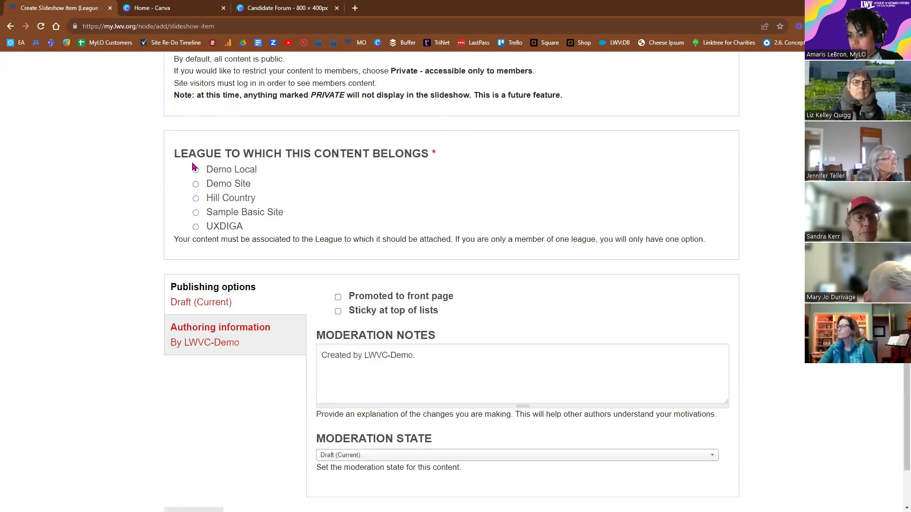
scroll(183, 171, down, 1)
click(195, 158)
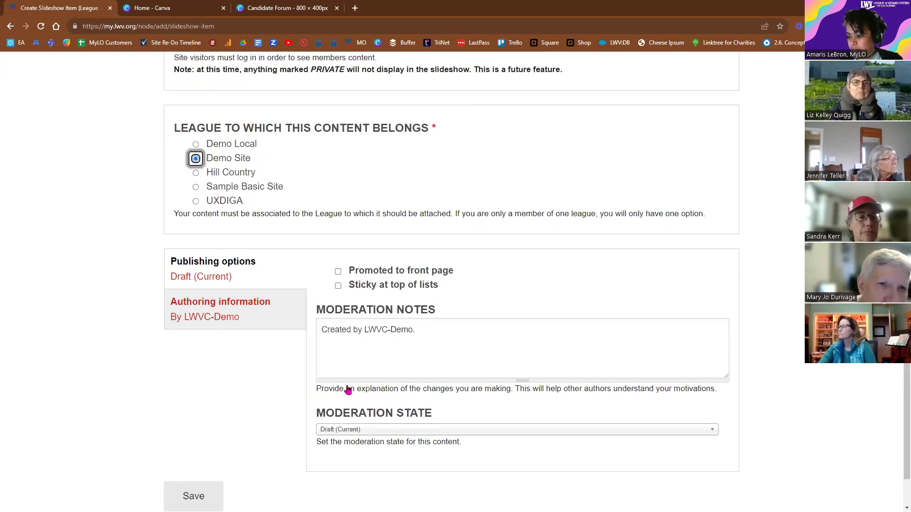
click(344, 429)
scroll(344, 428, down, 1)
click(343, 423)
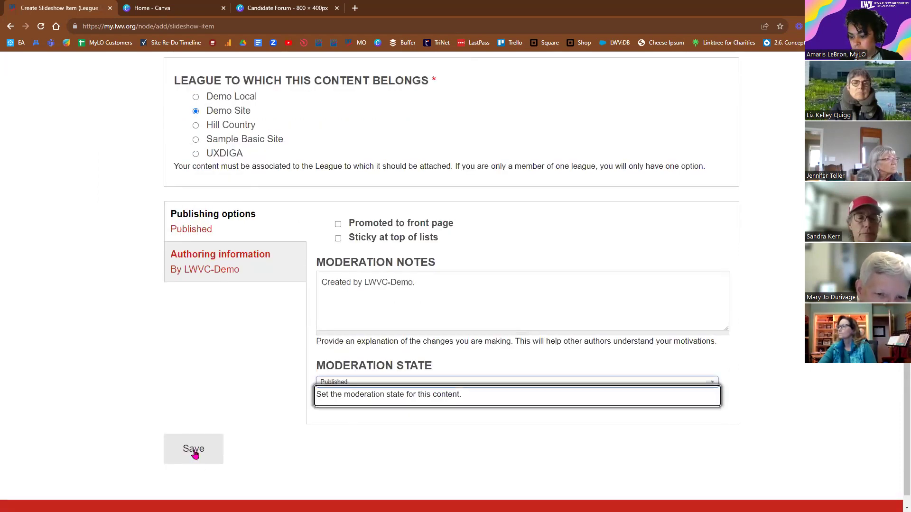
click(193, 450)
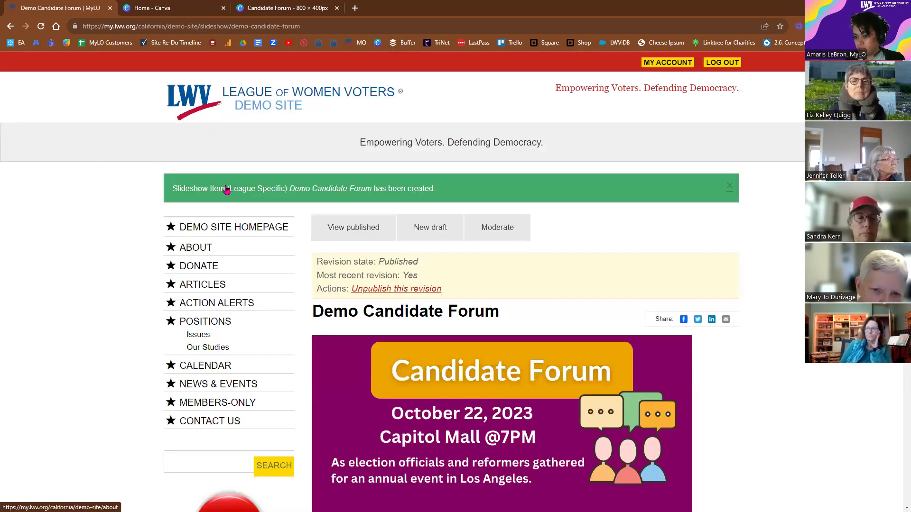
Open the Demo Site homepage and browse its slideshow to check how the Candidate Forum slide displays.
scroll(227, 187, down, 1)
click(230, 183)
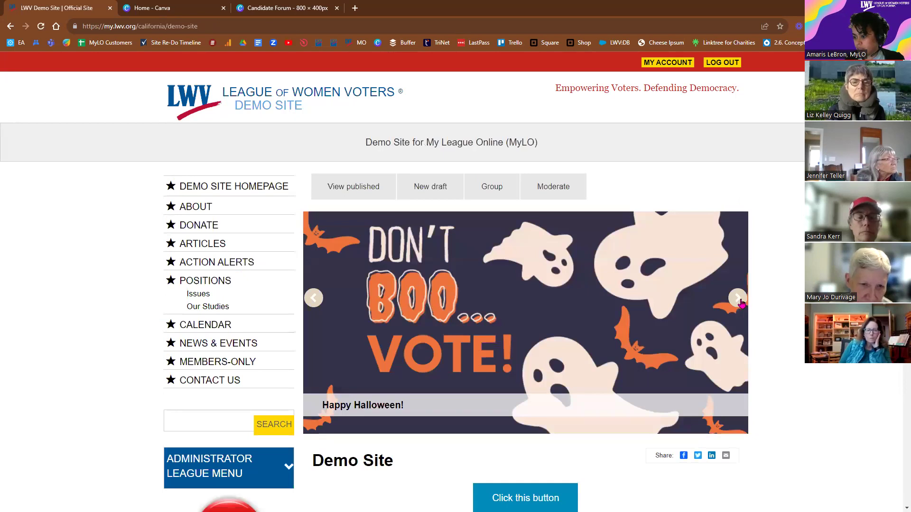
click(738, 299)
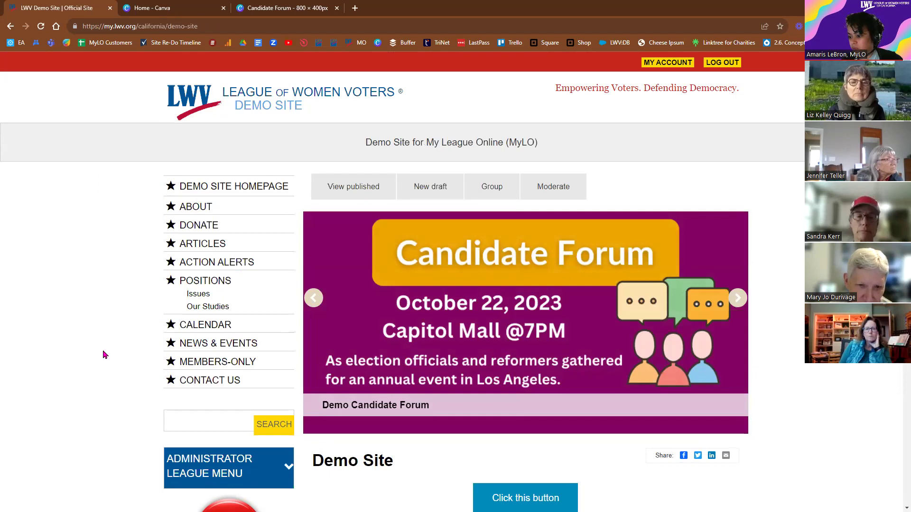
click(316, 304)
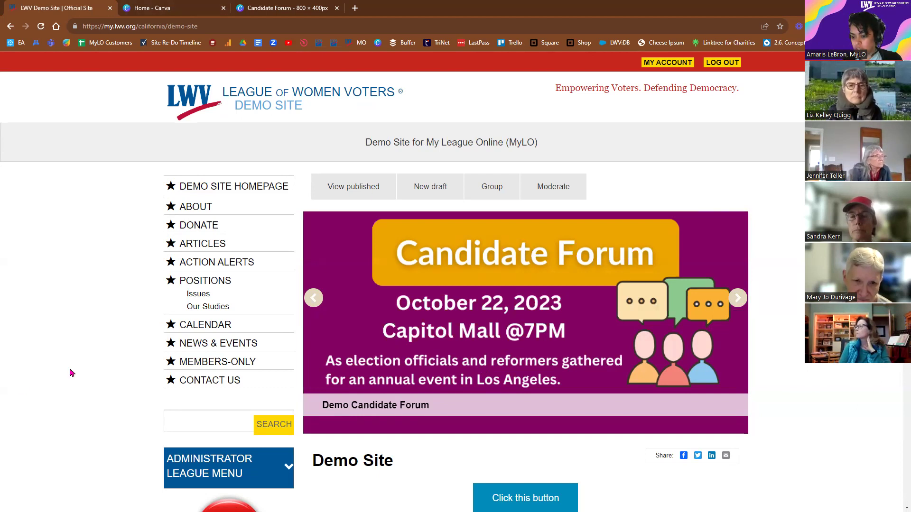
Start another slideshow item from the Demo Site's administrator options.
scroll(116, 372, down, 3)
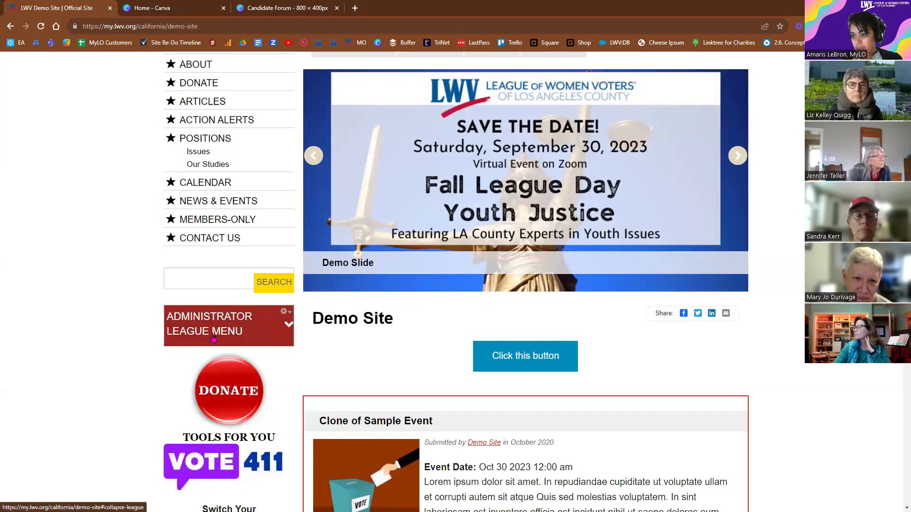
click(273, 10)
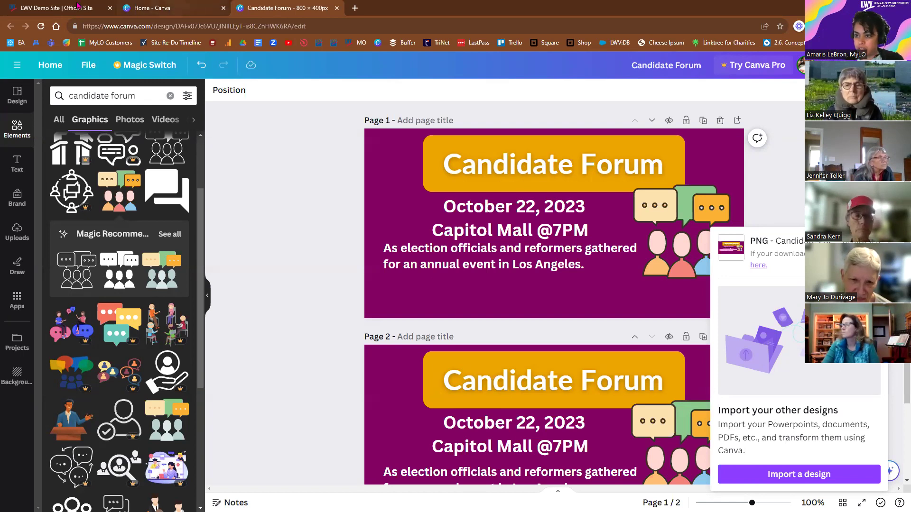
click(92, 15)
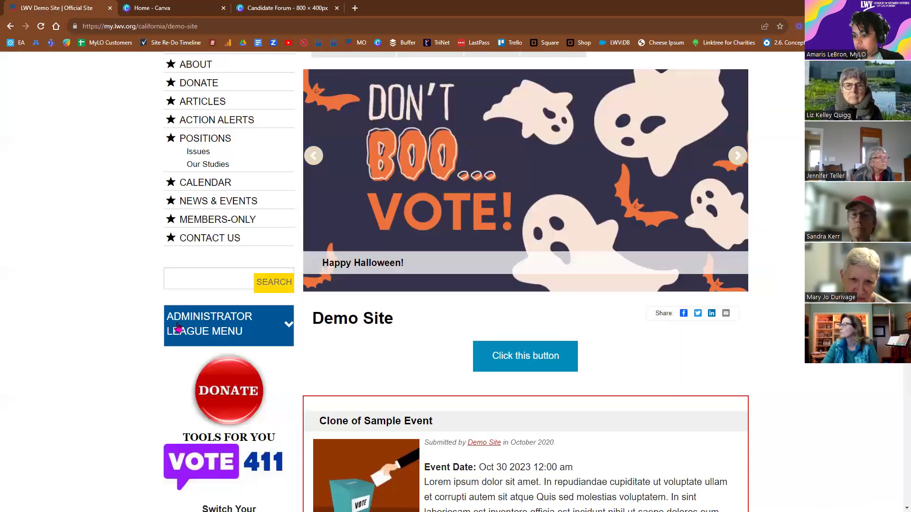
click(177, 327)
scroll(85, 302, down, 4)
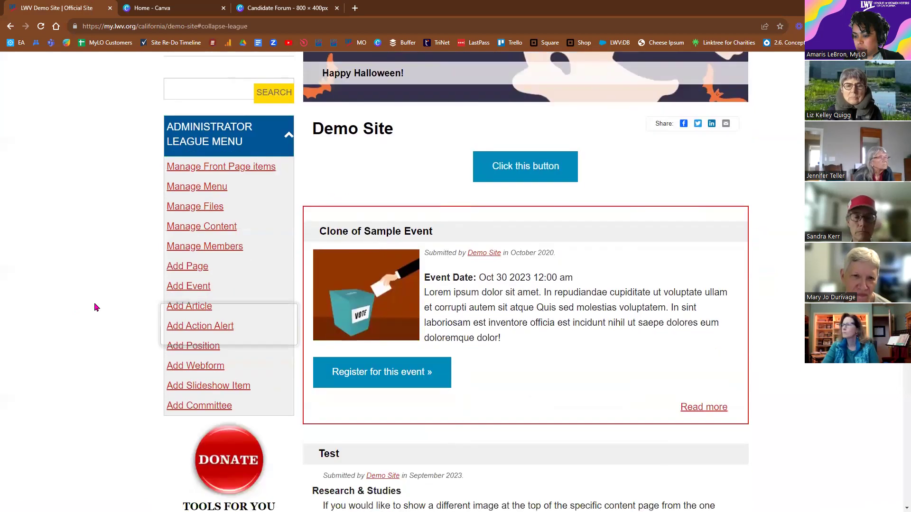
click(203, 390)
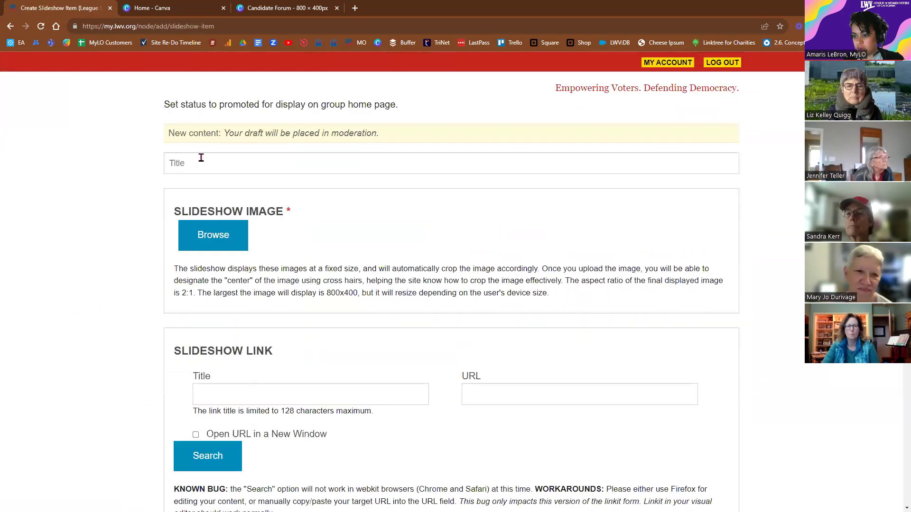
Title the new slideshow item "Demo Candidate Forum (100)".
click(201, 158)
text(Demo )
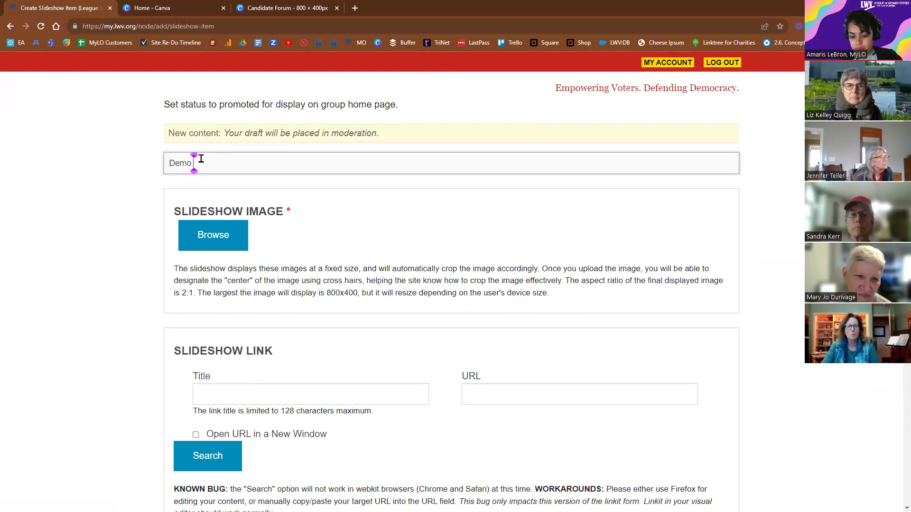
text(Candidate Forum (1)
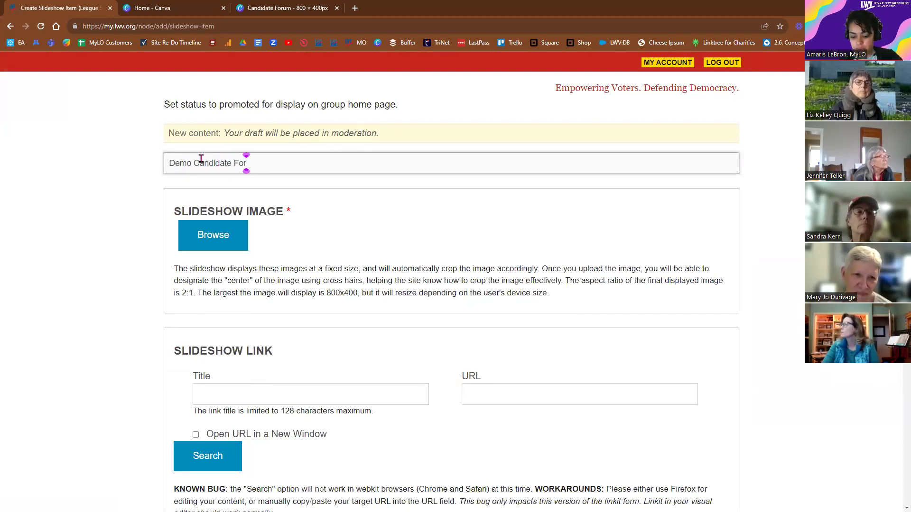
text())
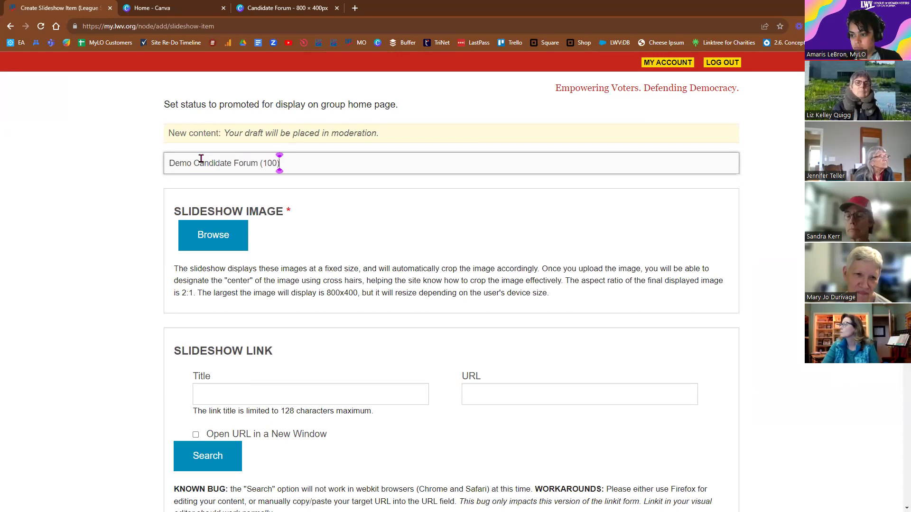
Upload 1.png from the Candidate Forum download folder as the slideshow image, keeping the public local files destination.
click(212, 243)
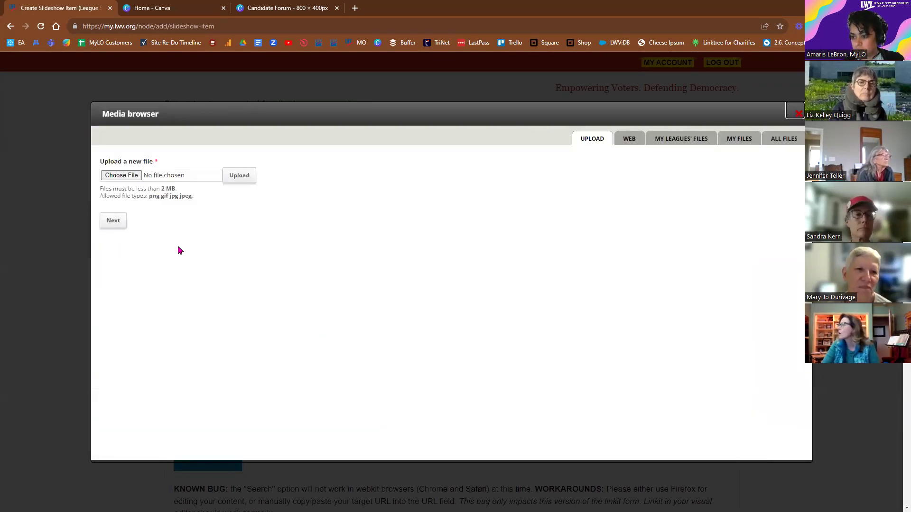
click(121, 175)
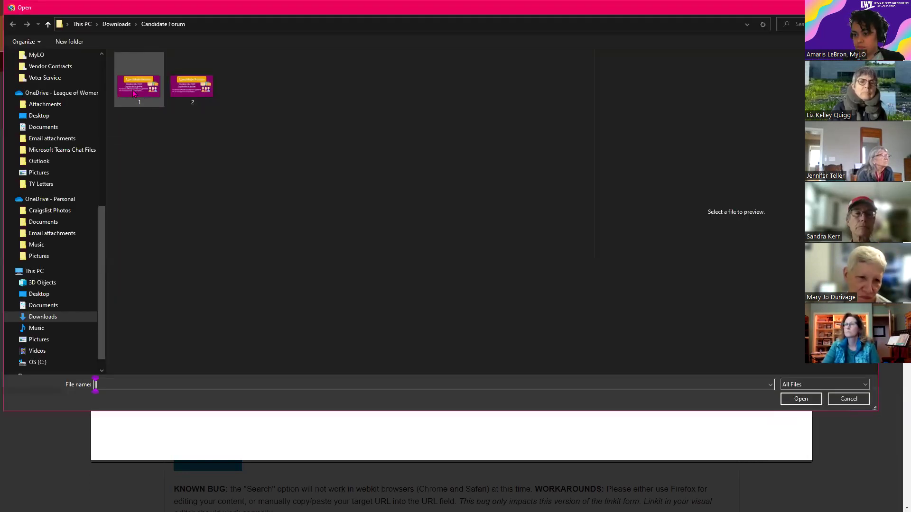
click(134, 93)
click(205, 87)
click(142, 90)
double_click(138, 93)
click(113, 226)
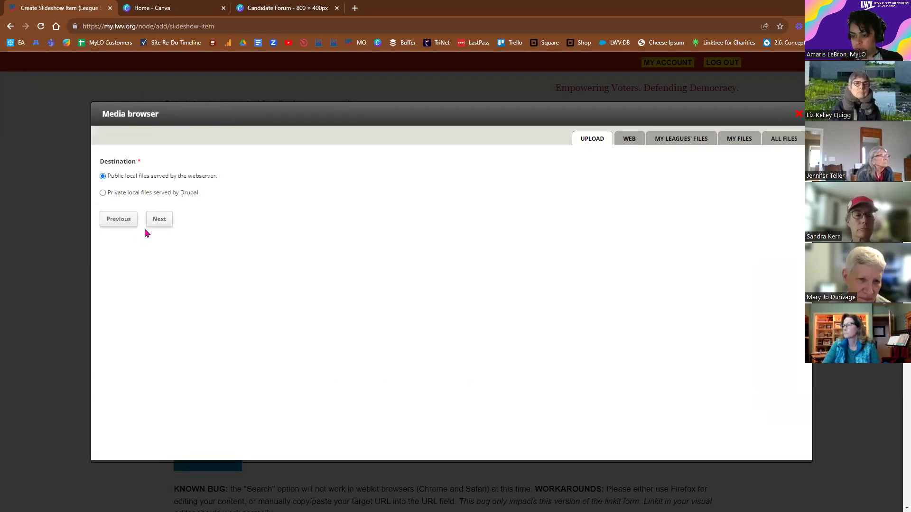
click(158, 220)
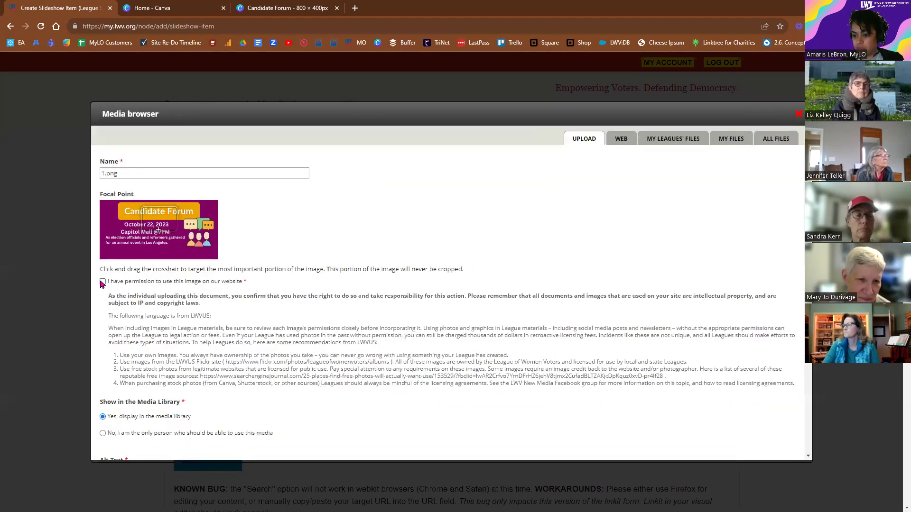
Confirm permission to use 1.png, restrict its use to the uploader only, set its alt text to "Test image", and save it.
click(102, 282)
scroll(107, 338, down, 2)
click(108, 339)
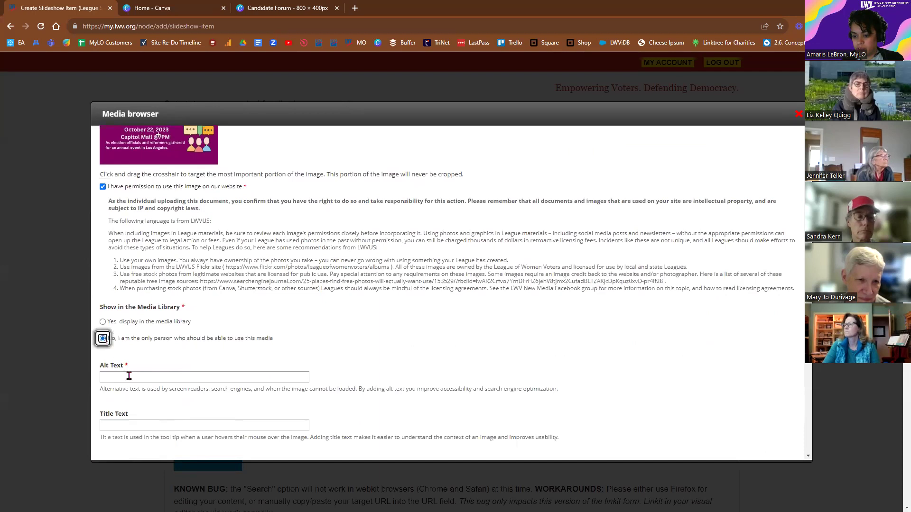
click(129, 376)
text(Test image)
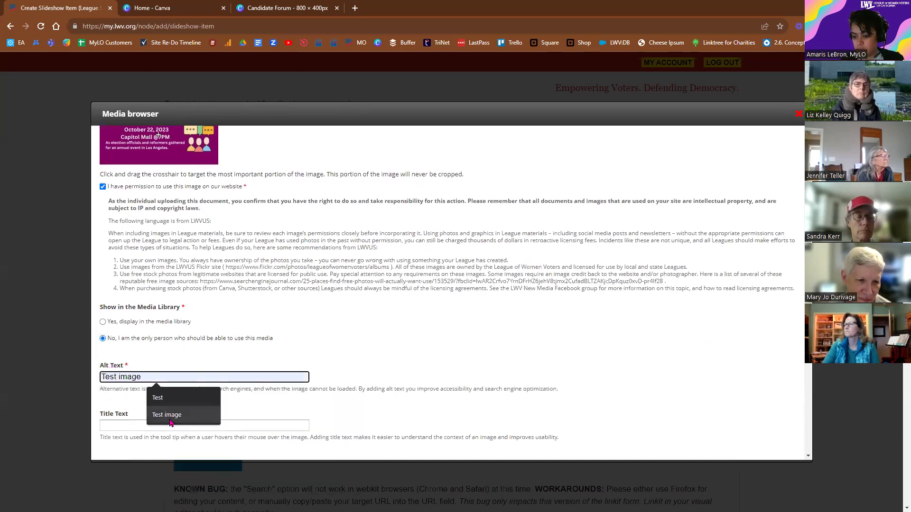
click(166, 415)
scroll(189, 393, down, 5)
scroll(189, 393, down, 5)
click(103, 414)
click(161, 444)
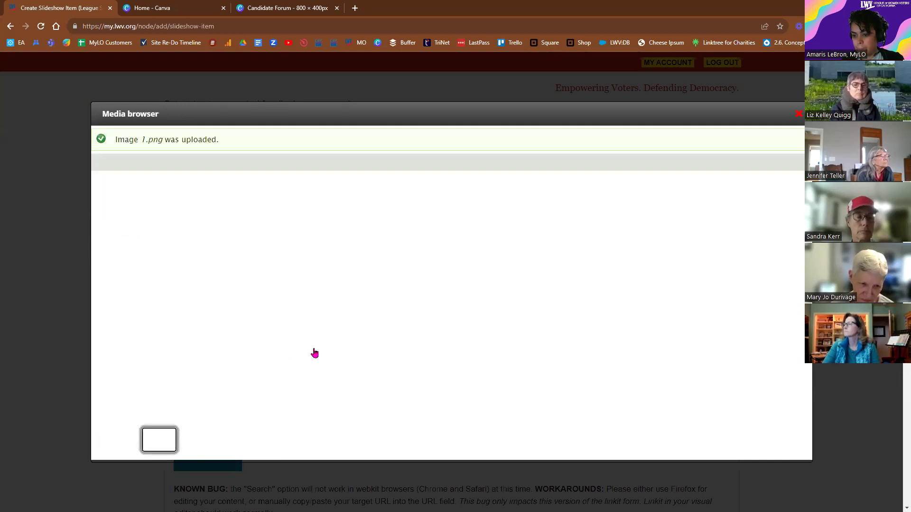
Enter "Test caption." as the slideshow caption.
scroll(136, 302, down, 8)
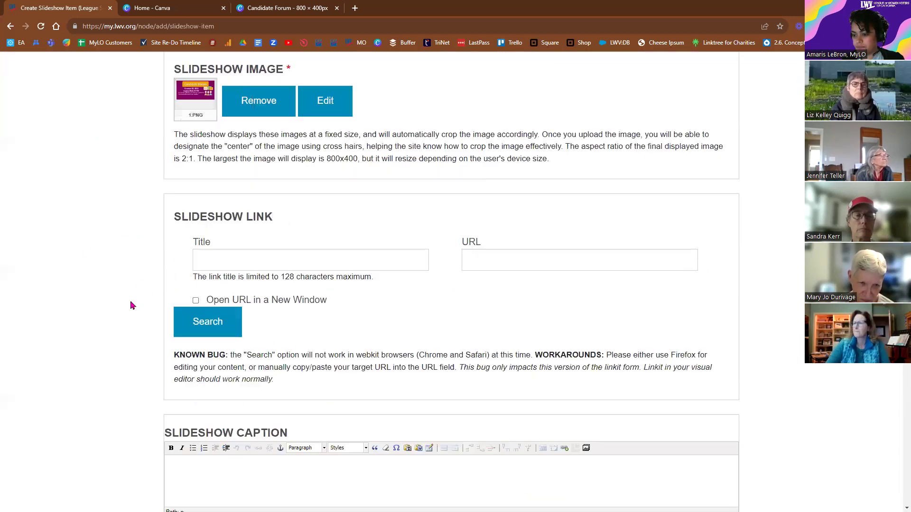
scroll(125, 343, up, 2)
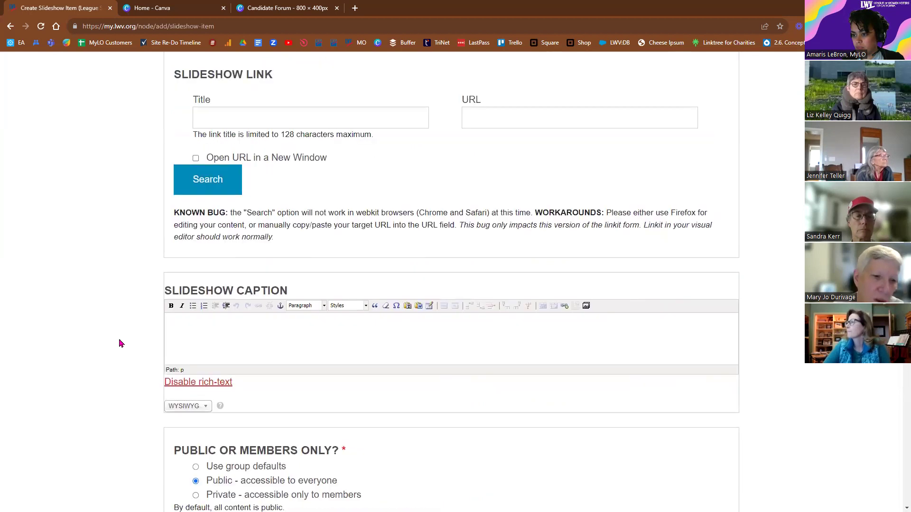
click(220, 331)
text(Test captio)
key(BackSpace)
text(ion.)
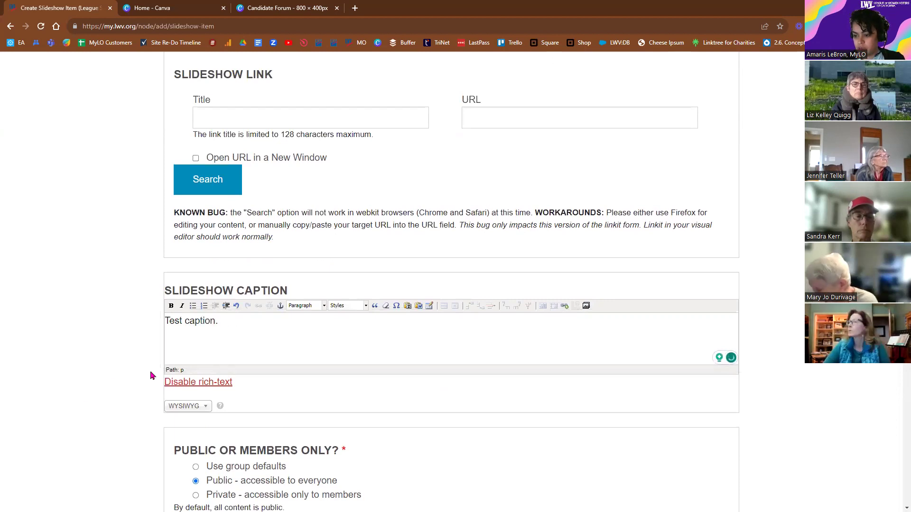
Assign the slideshow item to Demo Site, set its moderation state to Published, and save it.
scroll(141, 380, down, 2)
scroll(141, 380, down, 5)
scroll(132, 408, down, 5)
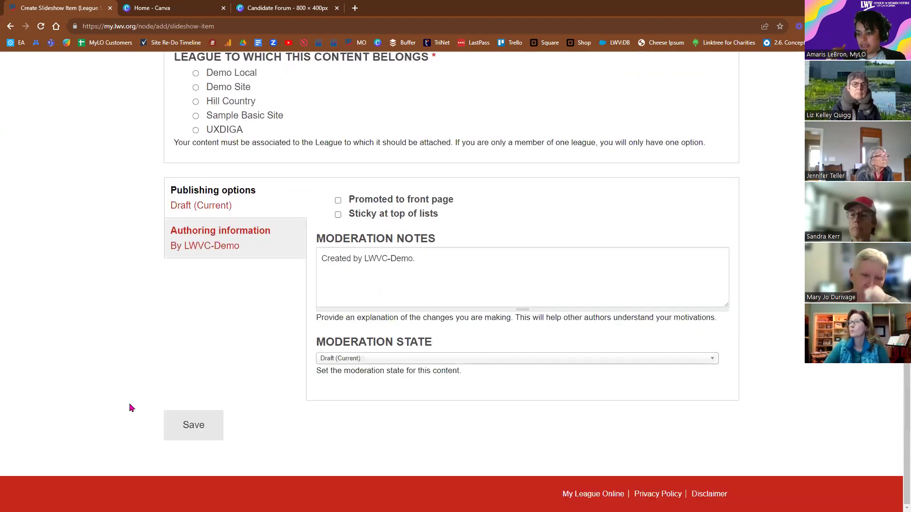
scroll(149, 336, up, 2)
scroll(169, 215, up, 1)
click(195, 182)
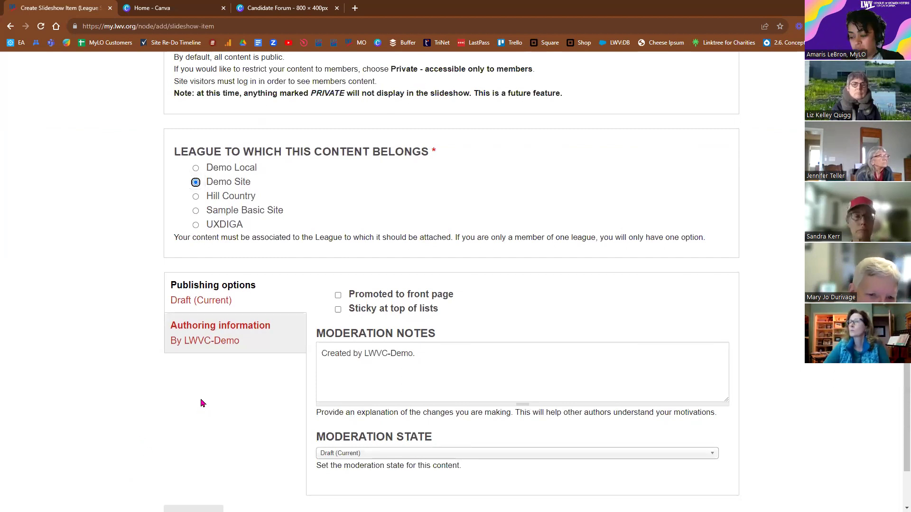
scroll(200, 402, down, 1)
click(331, 407)
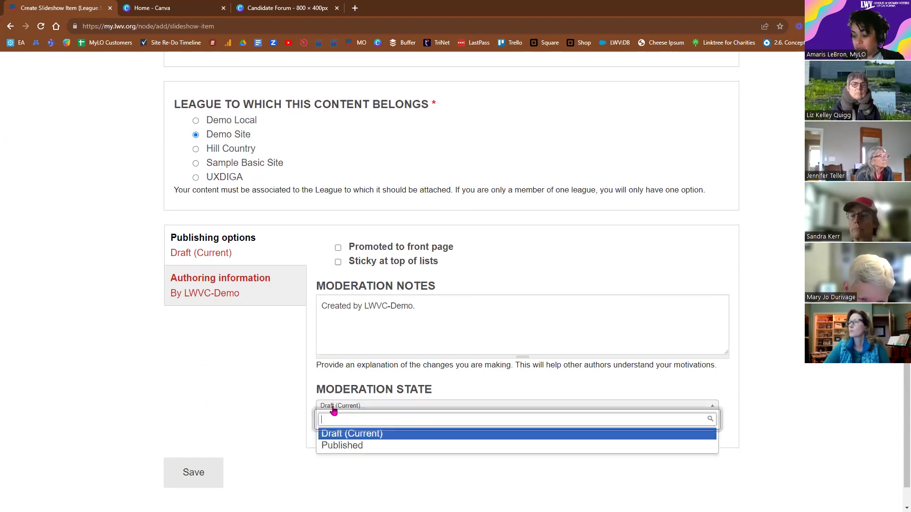
click(336, 446)
click(189, 478)
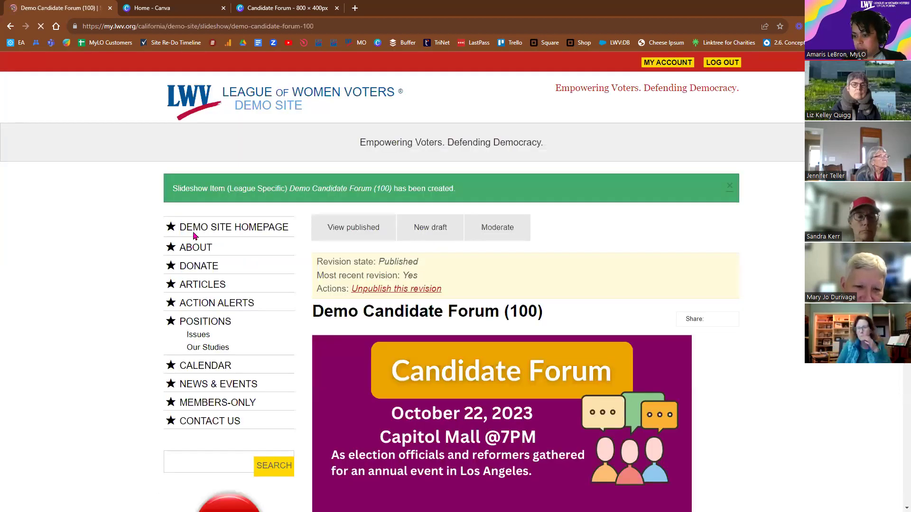
Open the Demo Site homepage and compare the captioned and uncaptioned Candidate Forum slides in its slideshow.
click(194, 236)
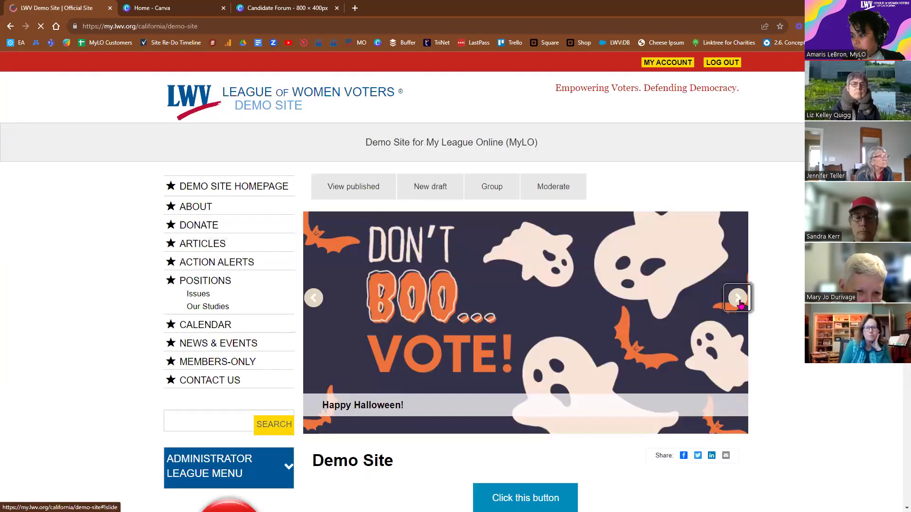
click(740, 299)
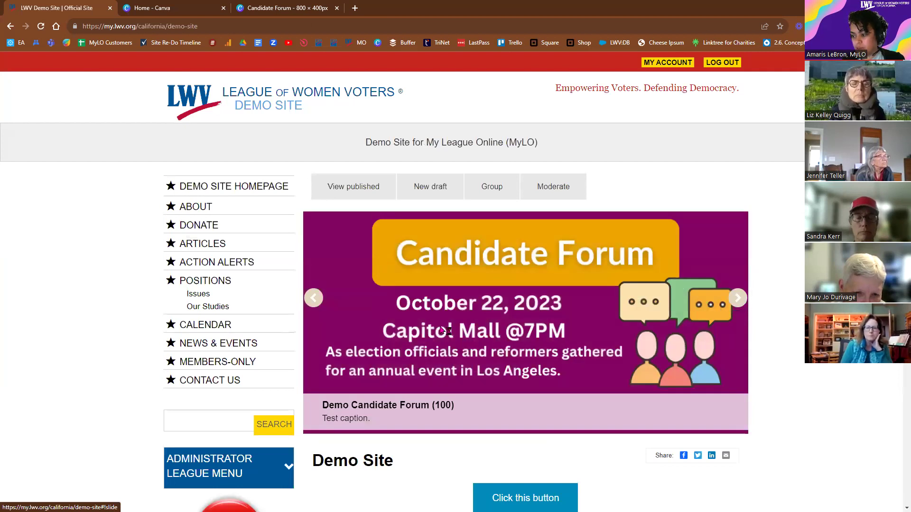
click(314, 299)
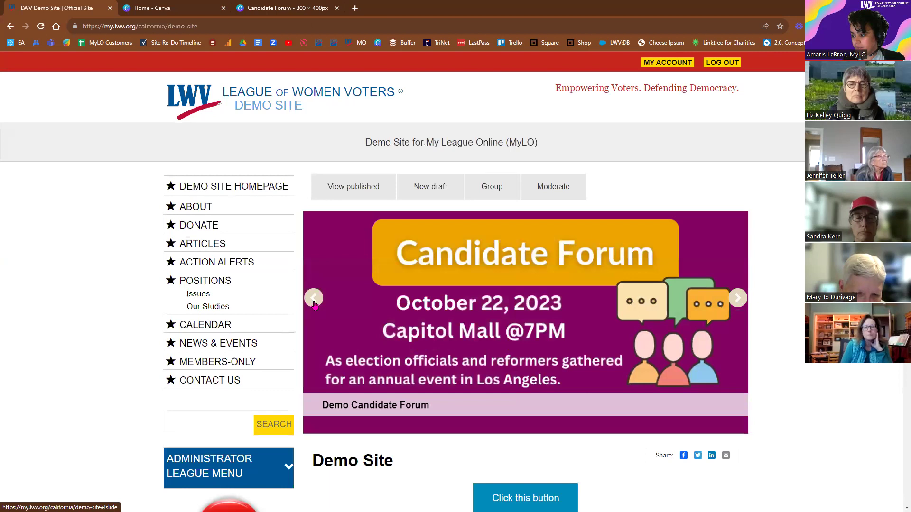
click(314, 299)
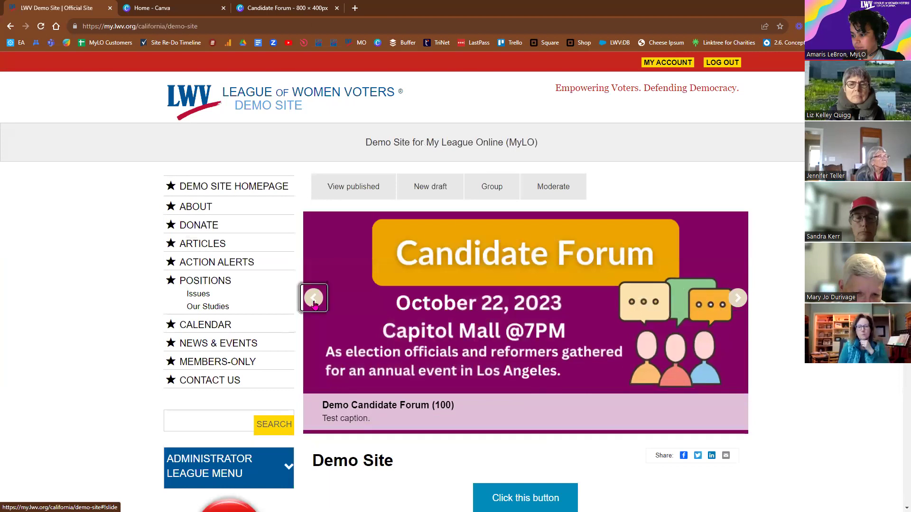
click(738, 304)
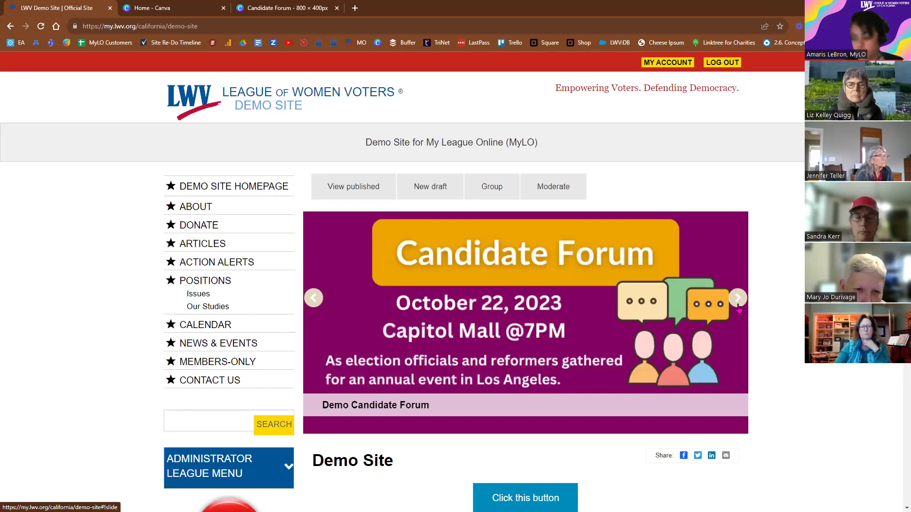
click(738, 304)
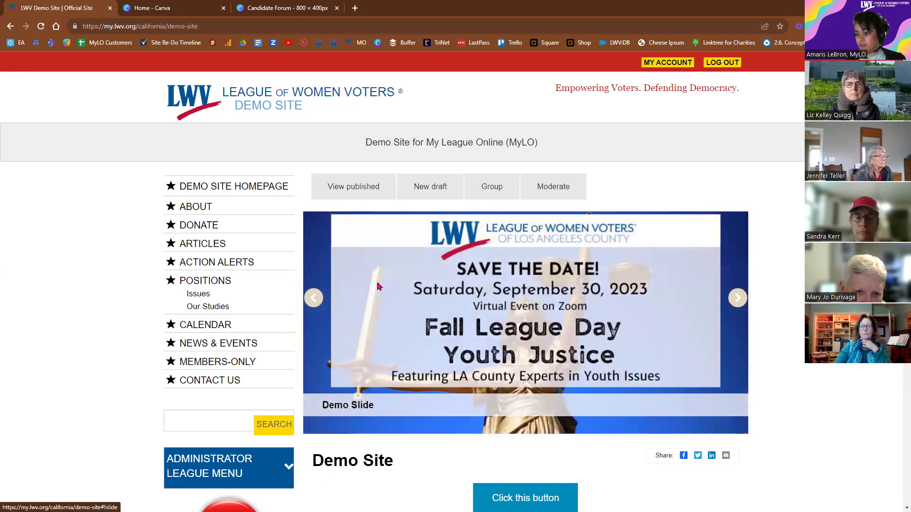
Switch between the two Candidate Forum slides again and highlight the title and caption text of the captioned one.
click(314, 302)
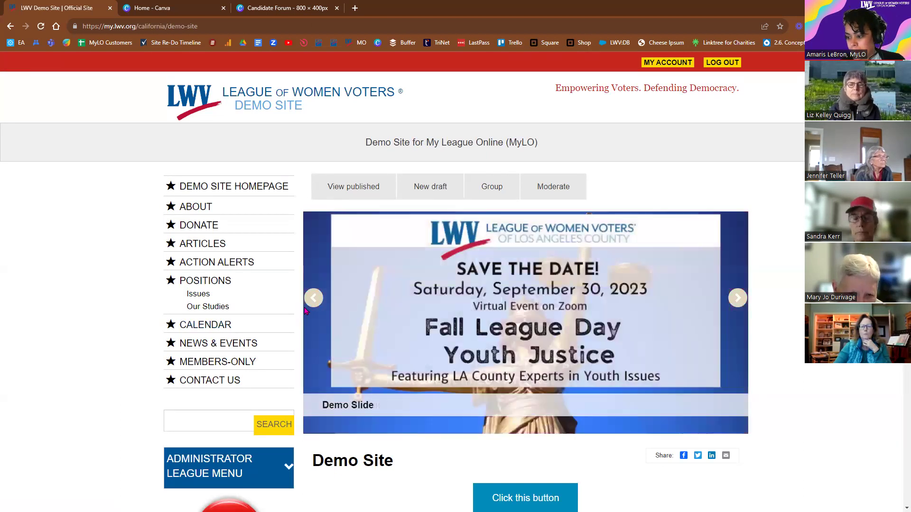
click(321, 304)
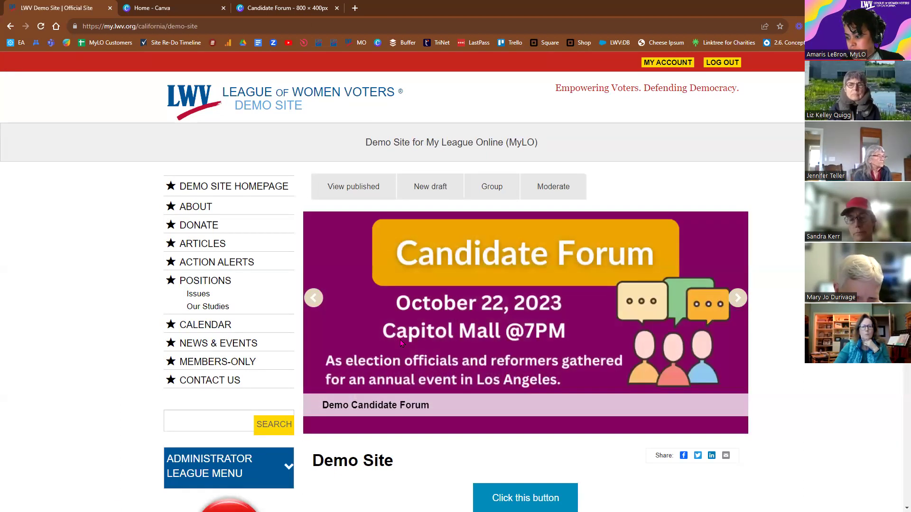
click(314, 299)
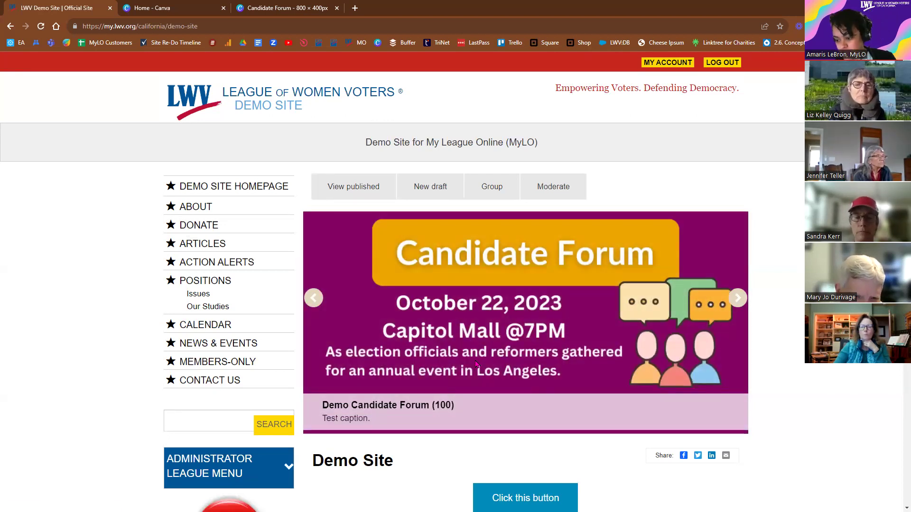
click(740, 302)
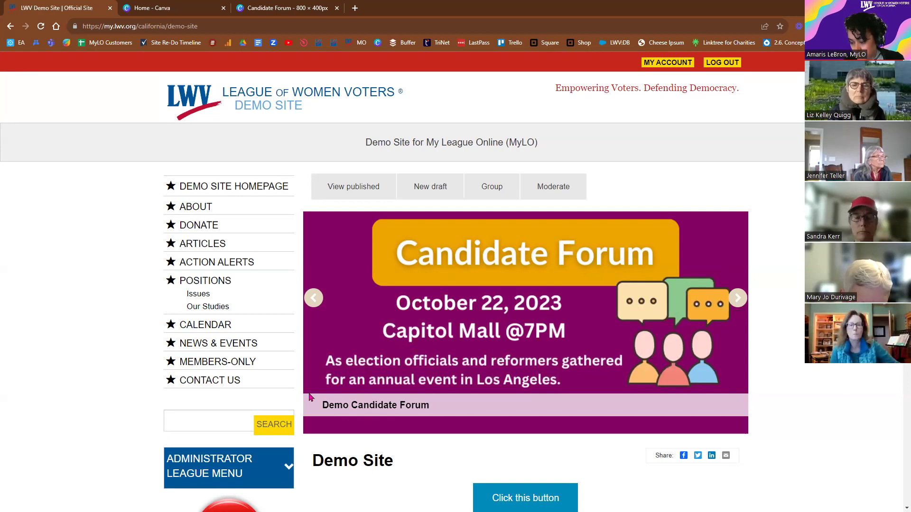
click(313, 298)
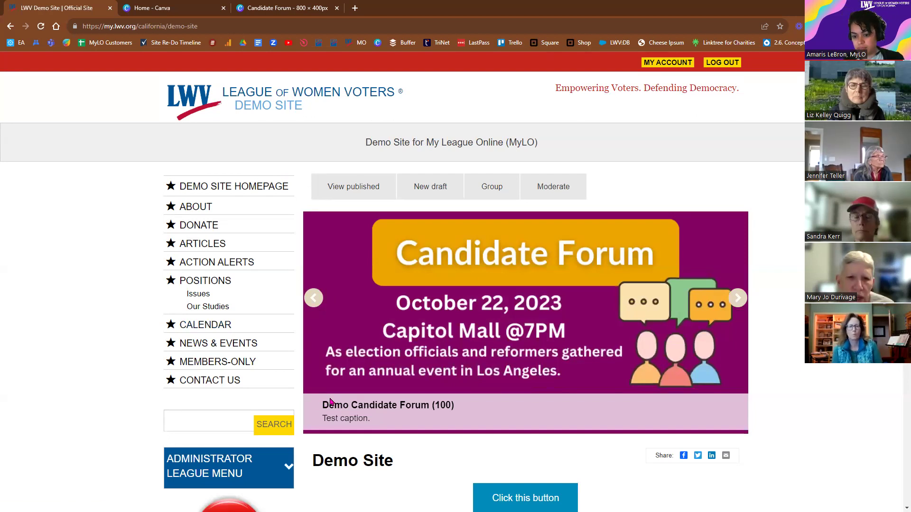
drag(322, 404, 459, 411)
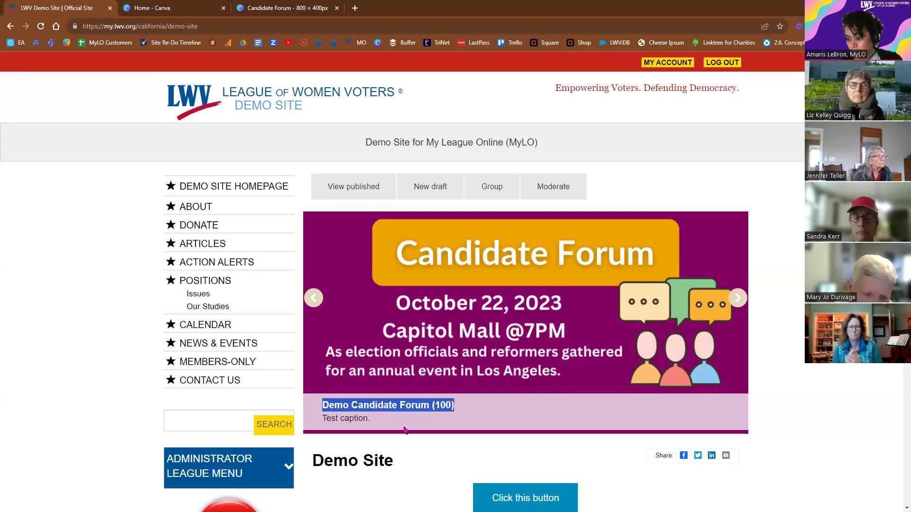
drag(325, 420, 379, 427)
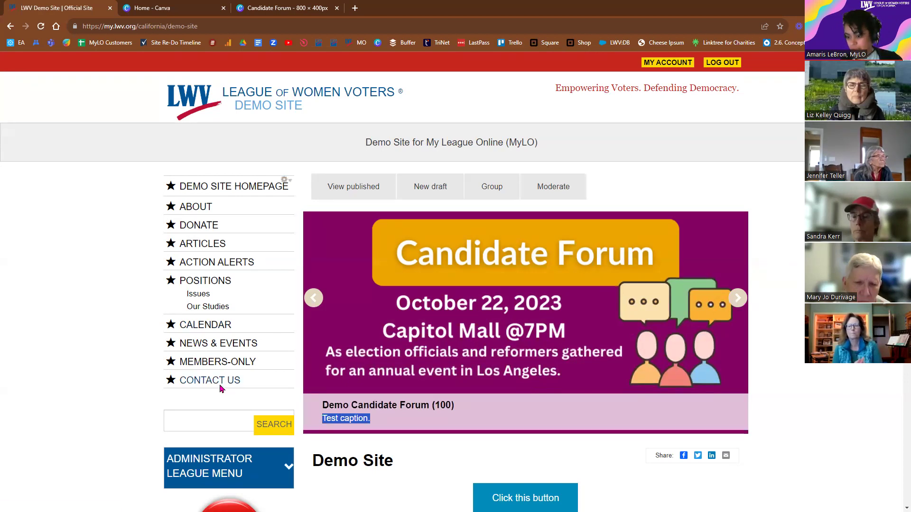
Open the content management list for Demo Site and filter its league-specific slideshow items to Published: Yes.
scroll(245, 343, down, 1)
scroll(244, 342, down, 2)
click(244, 342)
scroll(228, 332, down, 2)
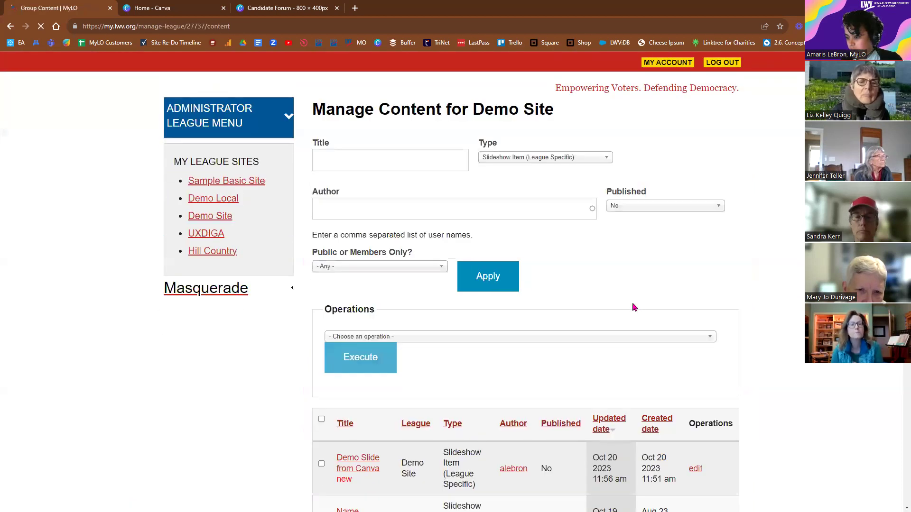
scroll(699, 327, down, 3)
scroll(395, 315, down, 2)
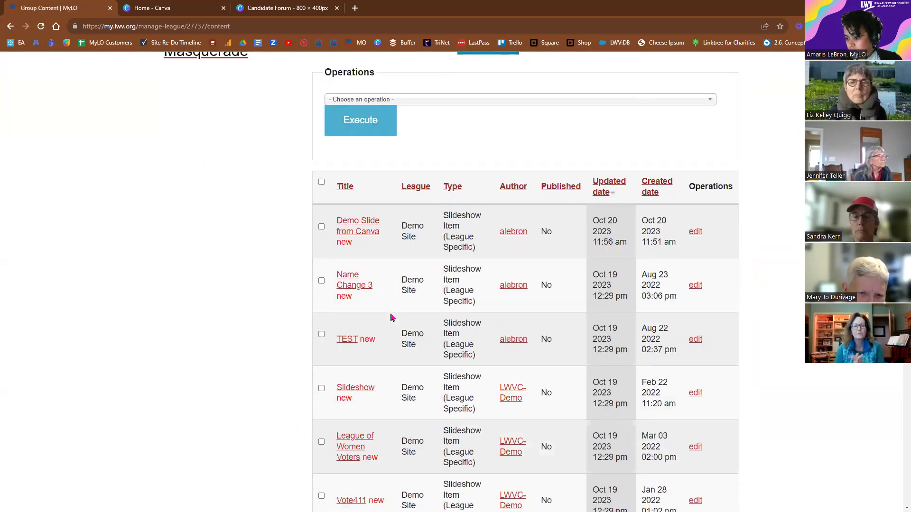
scroll(385, 325, up, 5)
click(624, 206)
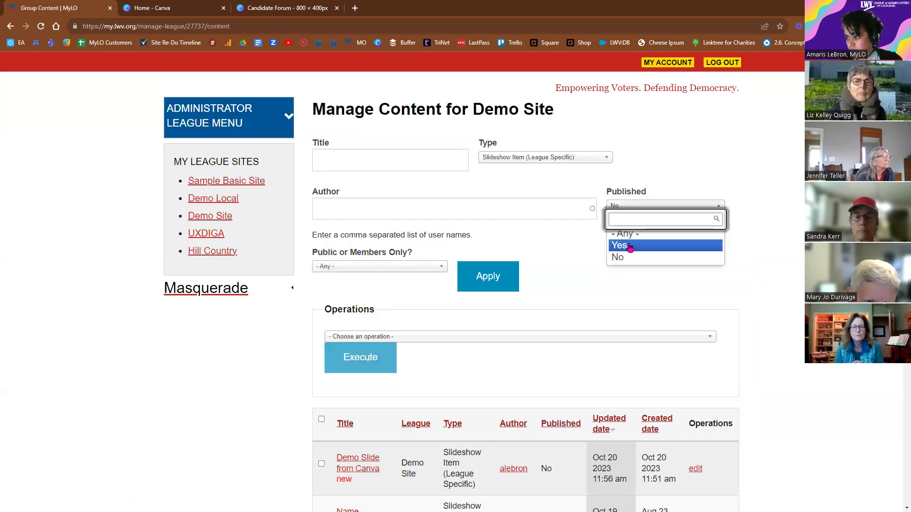
click(629, 246)
click(490, 277)
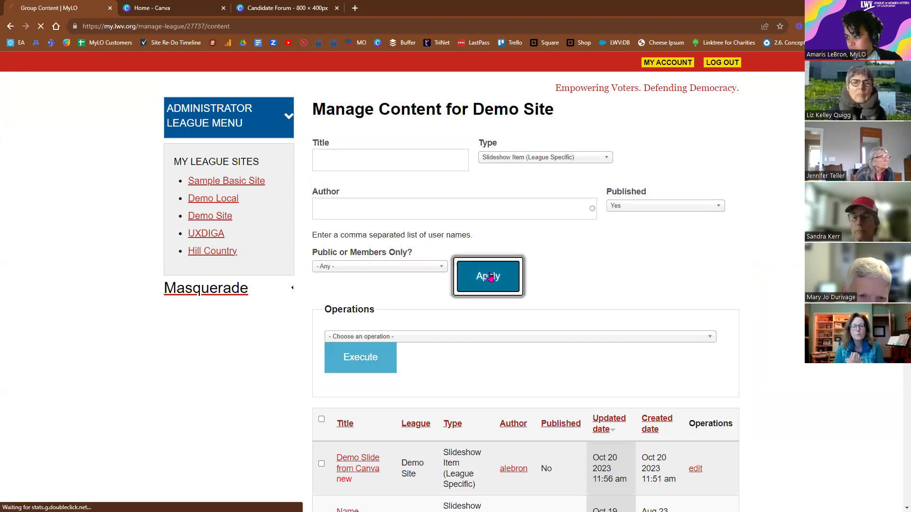
Open the Demo Candidate Forum (100) slideshow item for editing and review its title, link and caption fields.
scroll(696, 380, down, 2)
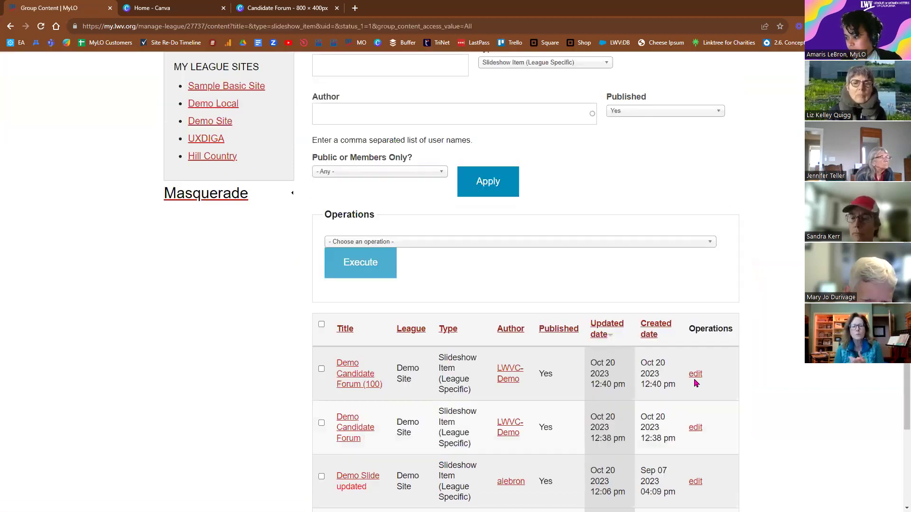
click(695, 381)
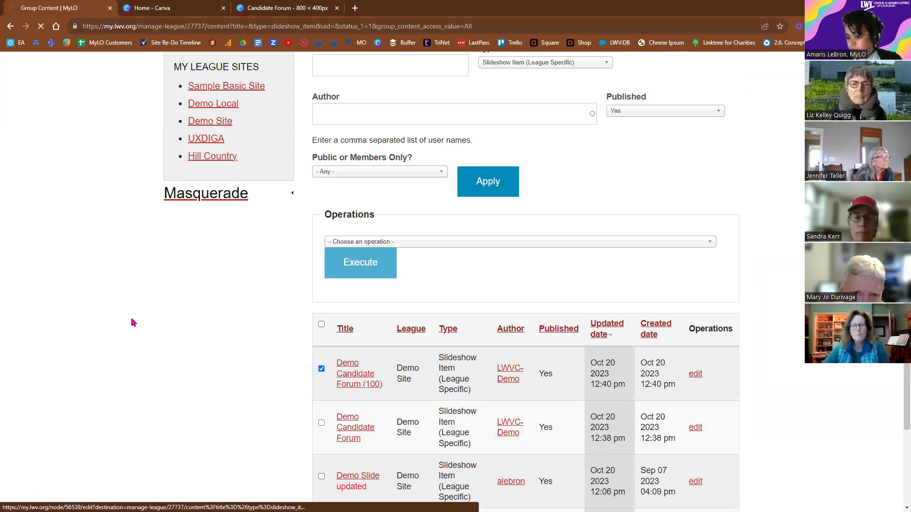
scroll(149, 166, down, 6)
scroll(158, 209, up, 4)
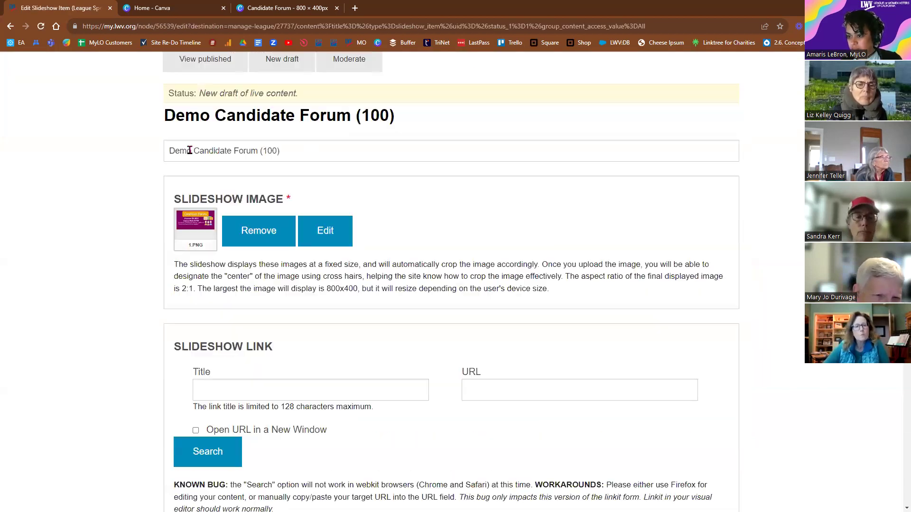
click(191, 150)
scroll(171, 214, down, 3)
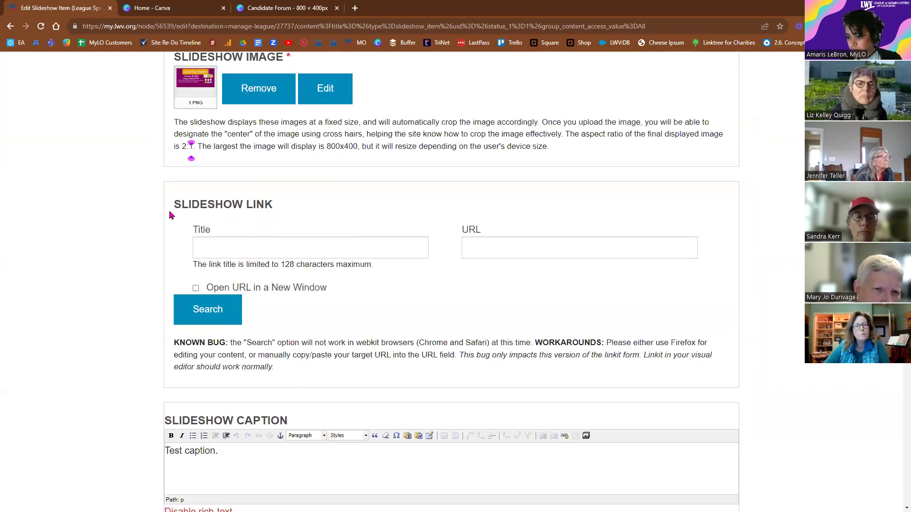
scroll(153, 282, down, 1)
drag(202, 422, 126, 404)
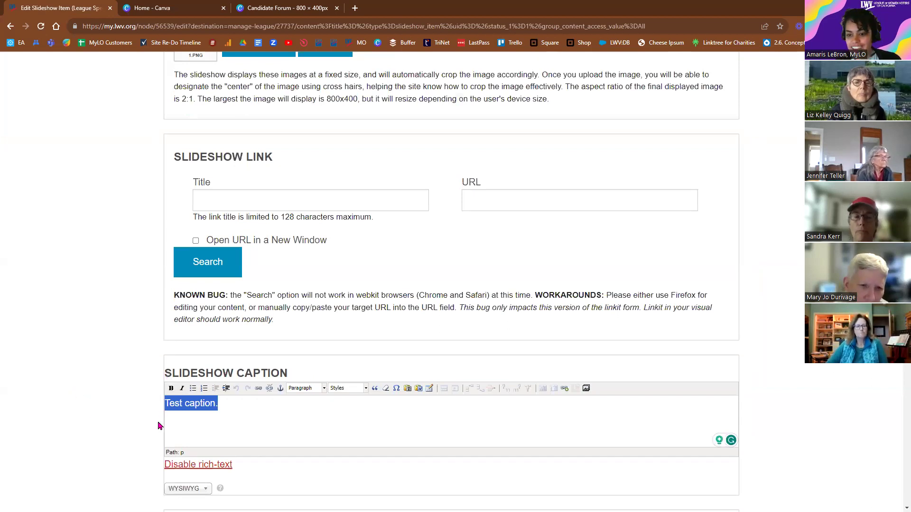
scroll(163, 406, up, 8)
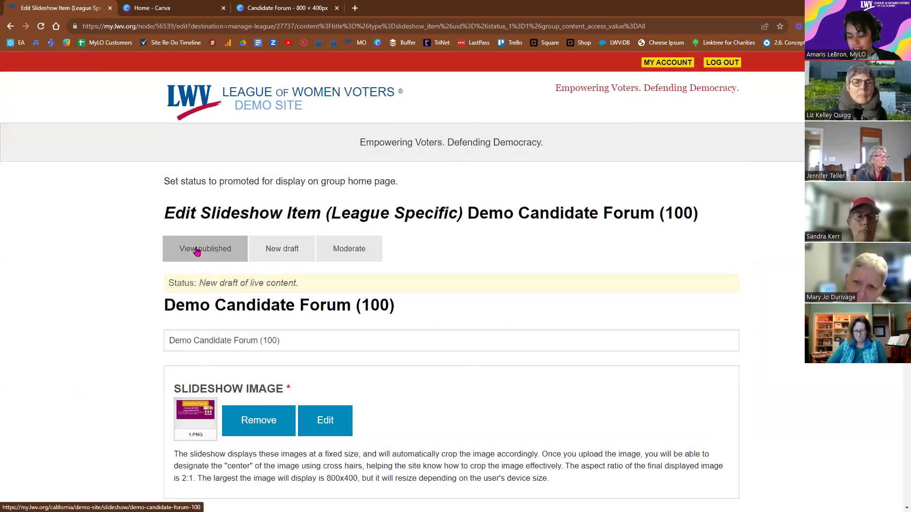
scroll(303, 242, down, 7)
click(292, 247)
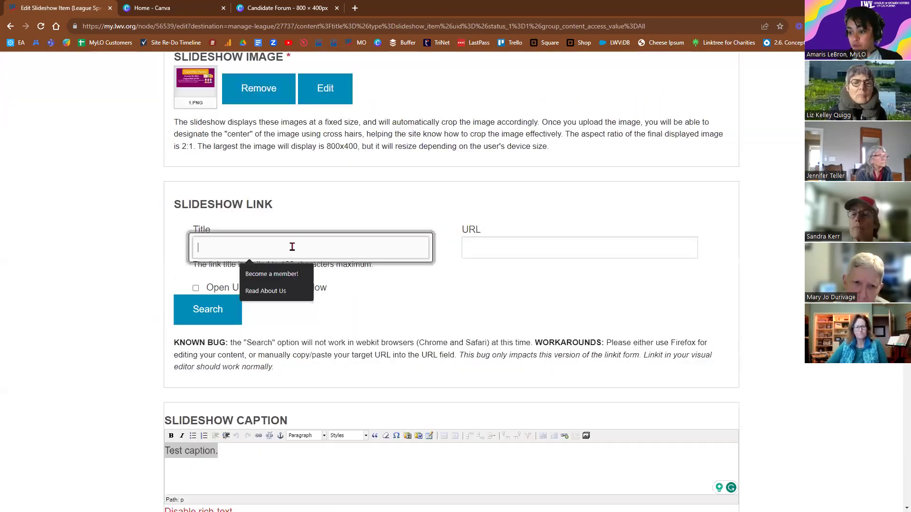
click(293, 273)
click(538, 245)
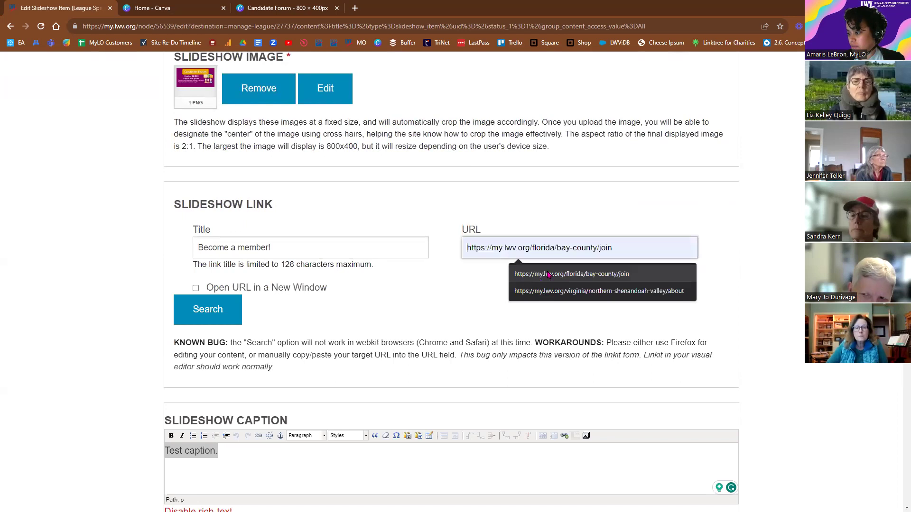
key(Return)
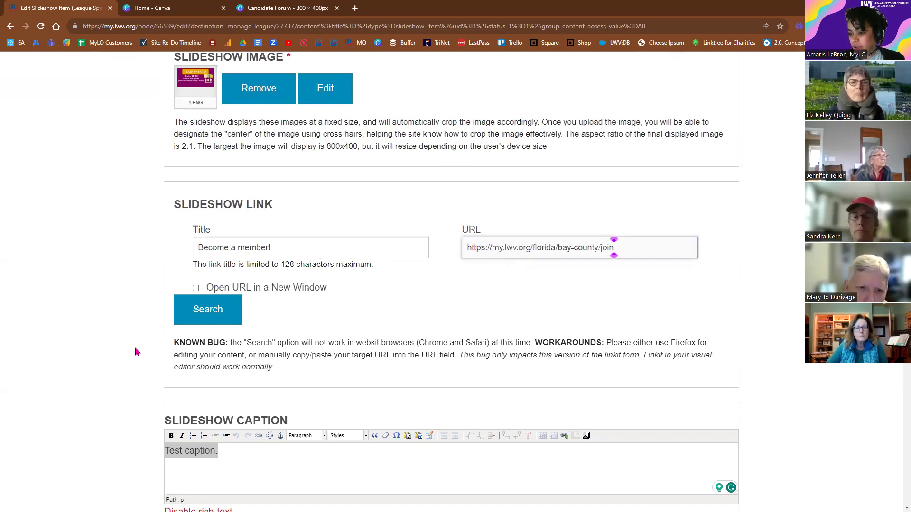
Set the slideshow item's moderation state to Published and save it.
scroll(356, 309, down, 15)
click(356, 287)
click(332, 322)
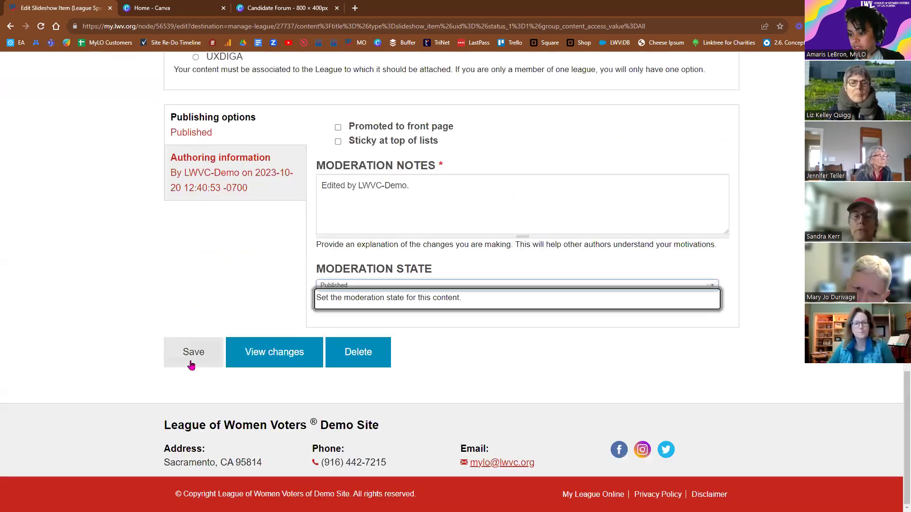
click(182, 363)
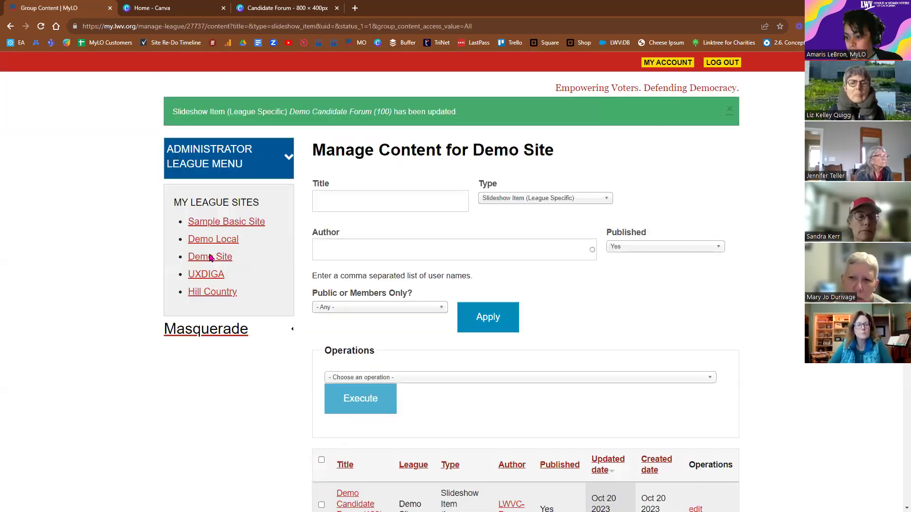
Open the Demo Site homepage and bring up the Demo Candidate Forum (100) slide in the slideshow.
click(216, 261)
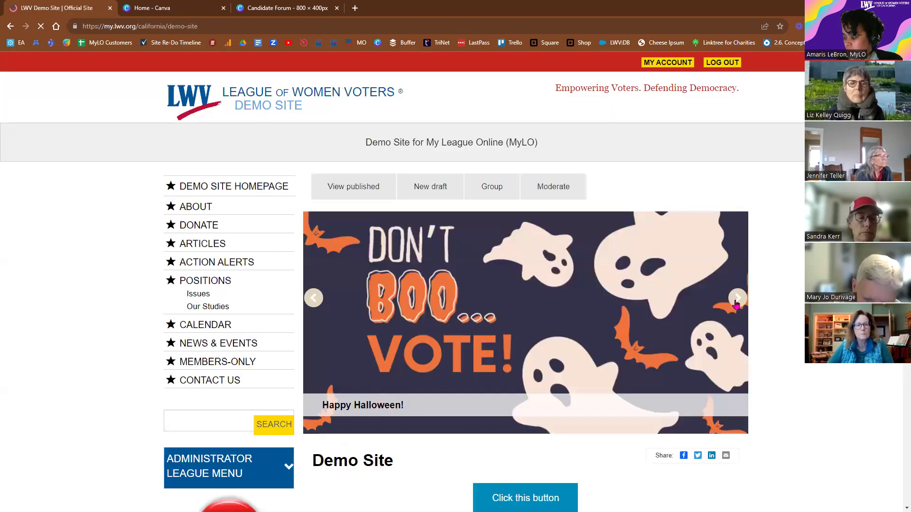
click(740, 304)
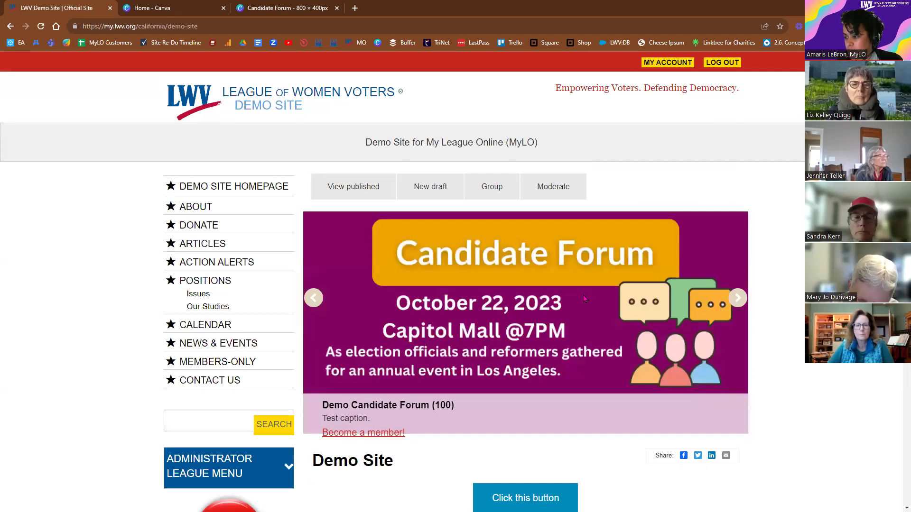
scroll(572, 299, down, 1)
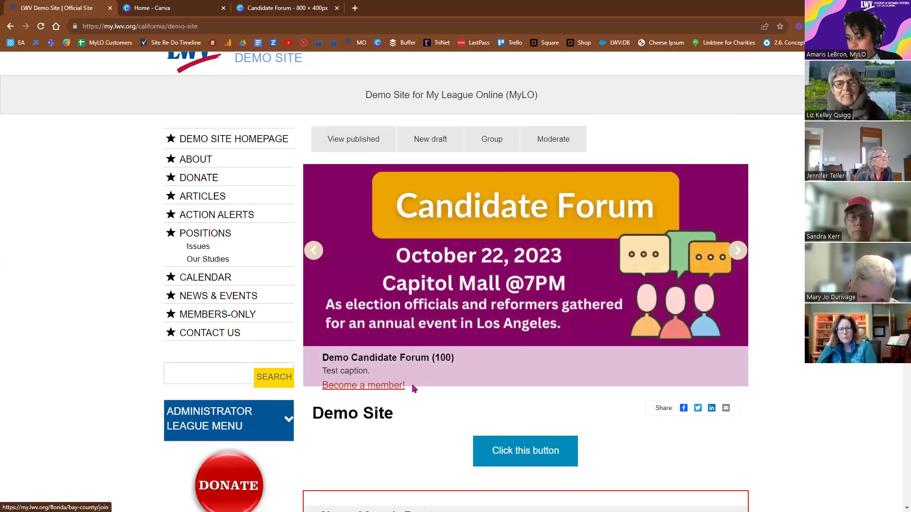
Highlight the slide's title, caption and "Become a member!" link to examine how they fit in the overlay.
drag(323, 382, 315, 375)
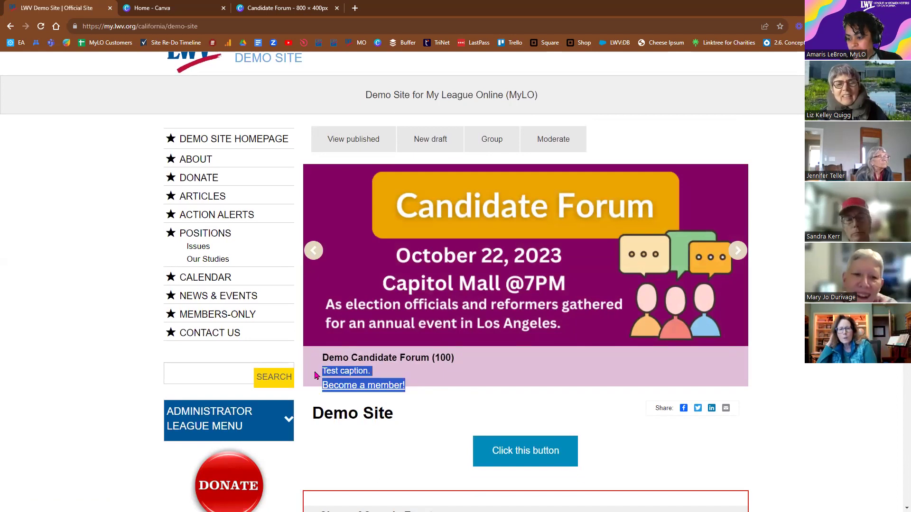
drag(322, 373, 373, 375)
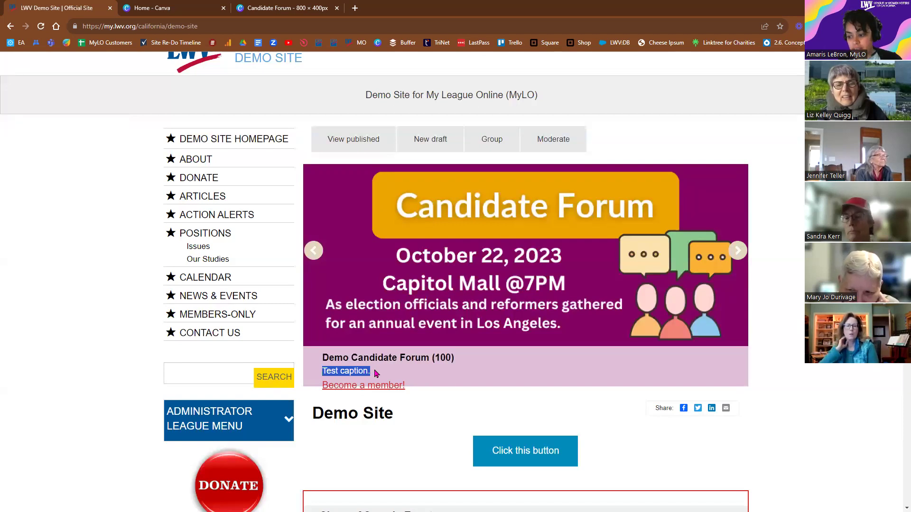
click(405, 390)
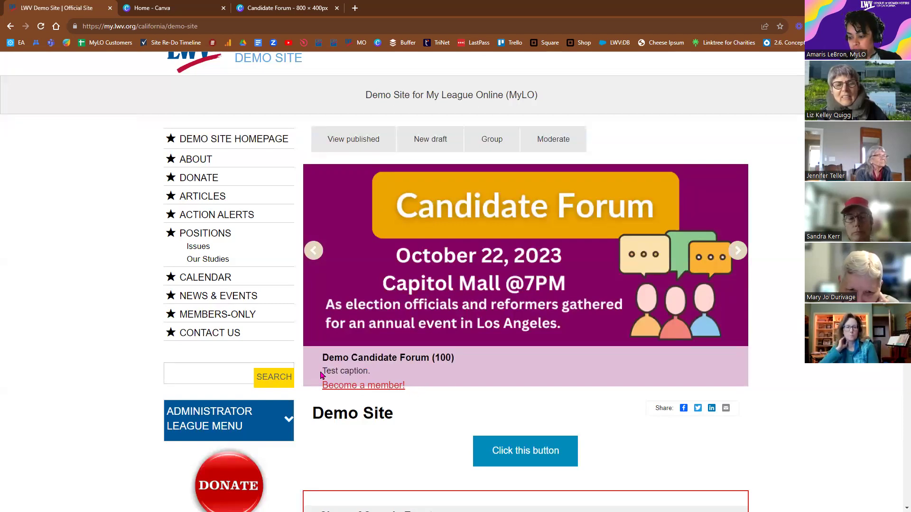
drag(321, 376, 416, 395)
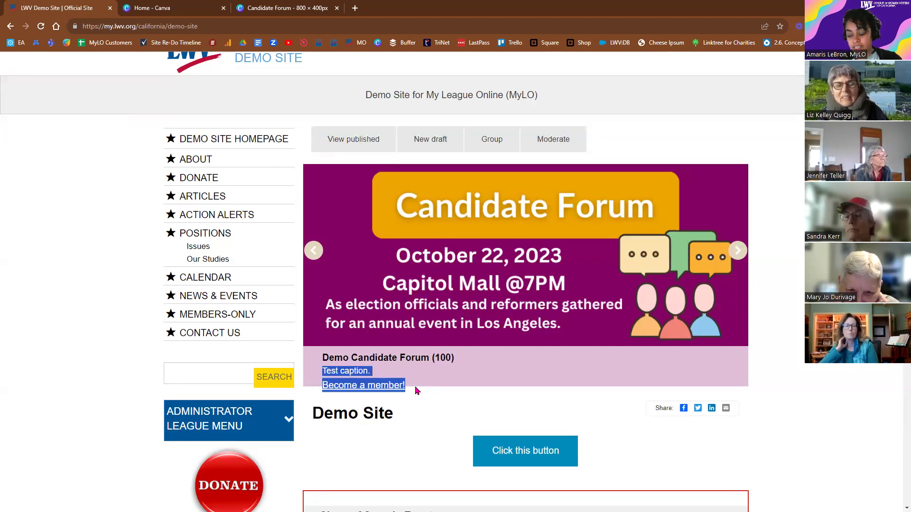
click(467, 361)
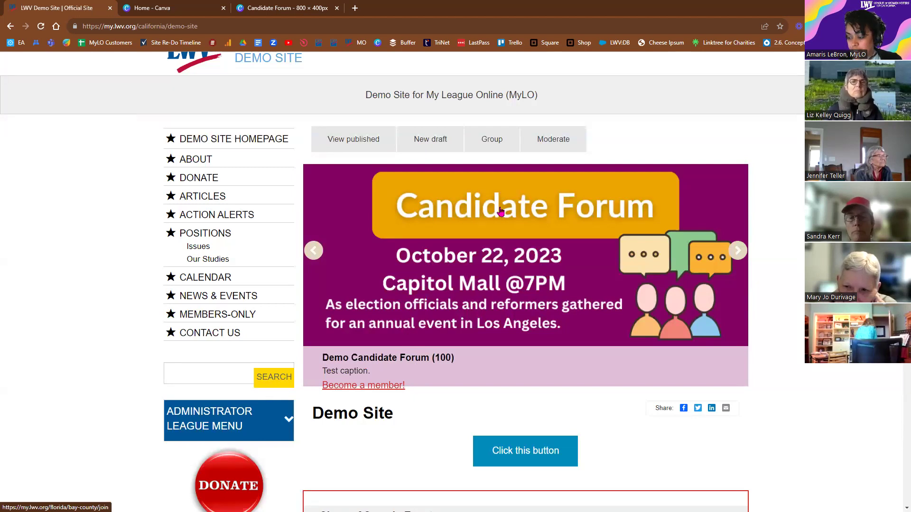
drag(321, 357, 431, 389)
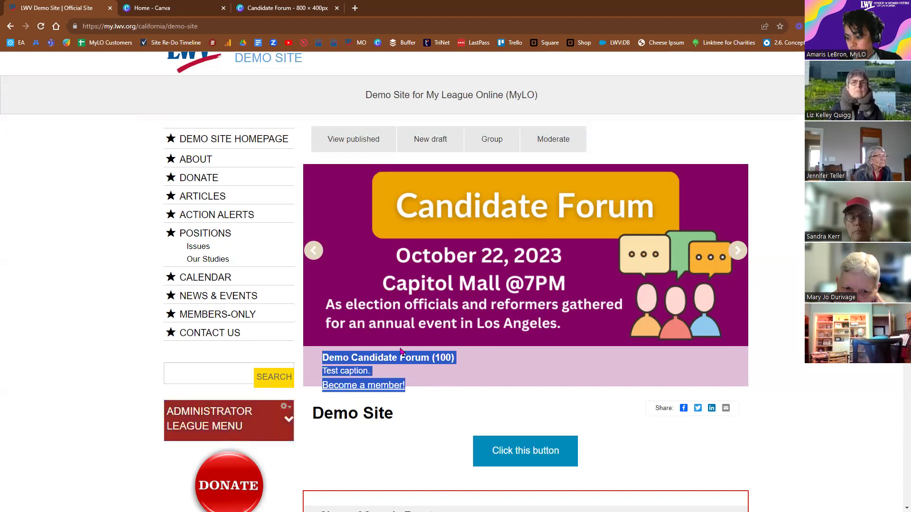
click(313, 251)
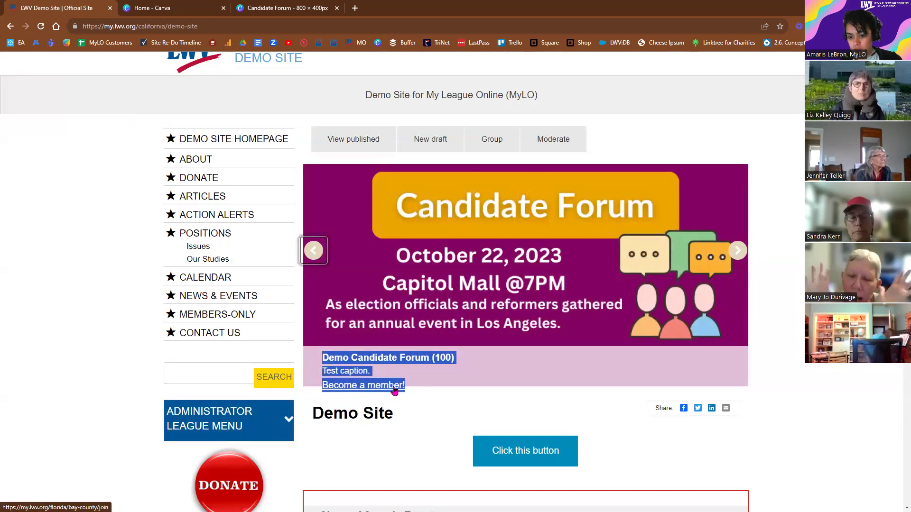
Return to the Demo Site content list and reopen the Demo Candidate Forum (100) slideshow item for editing.
click(229, 427)
scroll(230, 370, down, 3)
click(218, 375)
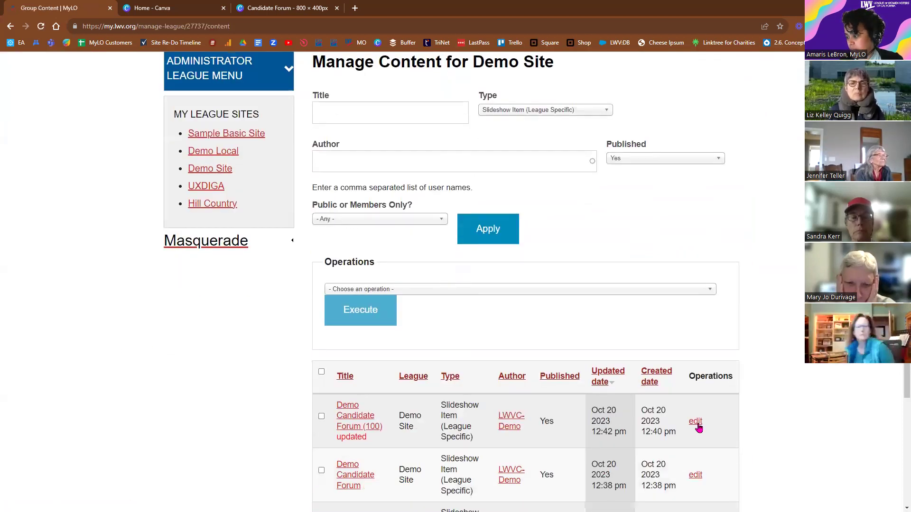
click(697, 423)
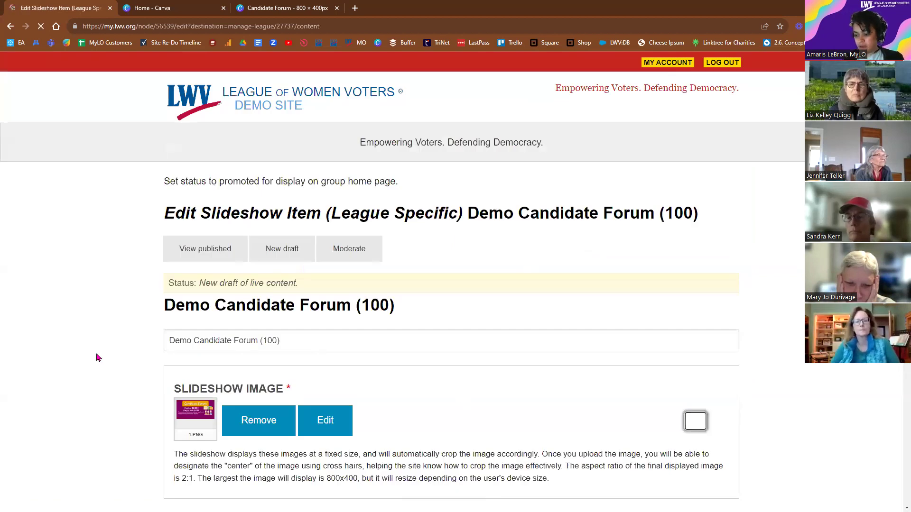
scroll(99, 356, down, 4)
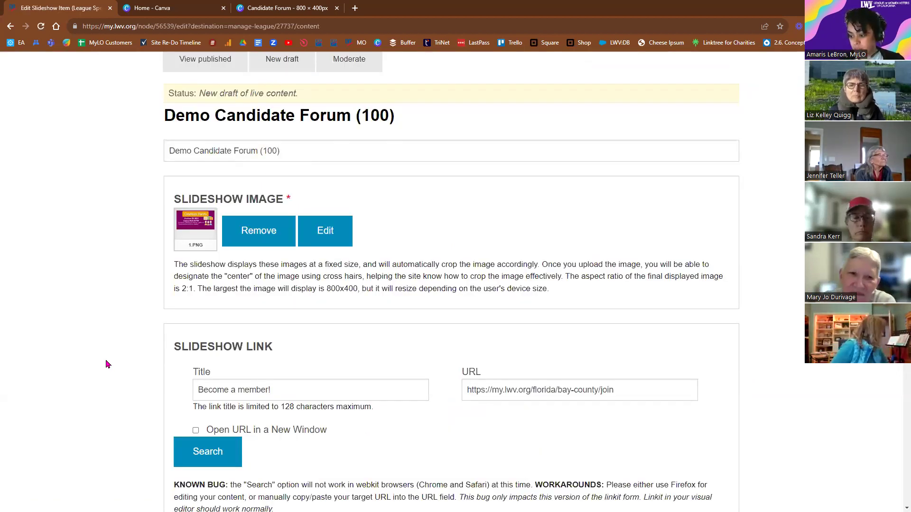
scroll(155, 380, down, 2)
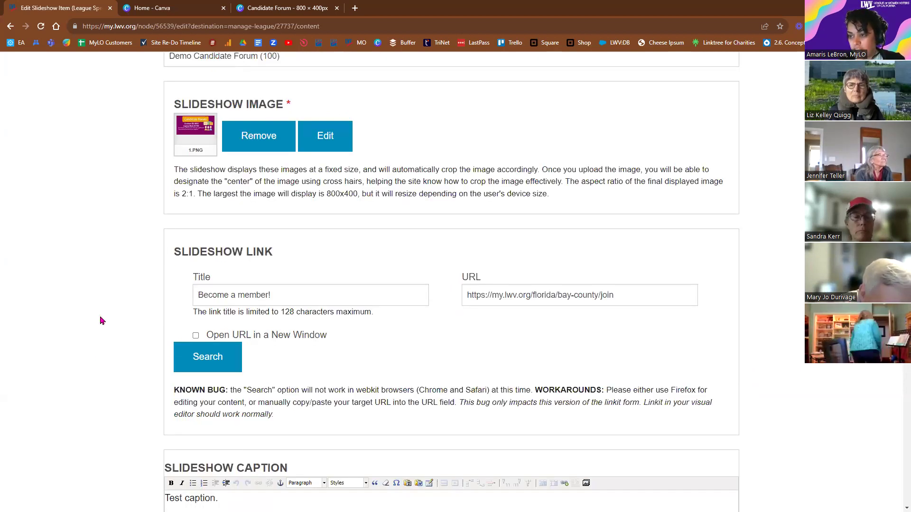
Clear the slideshow caption text.
key(Tab)
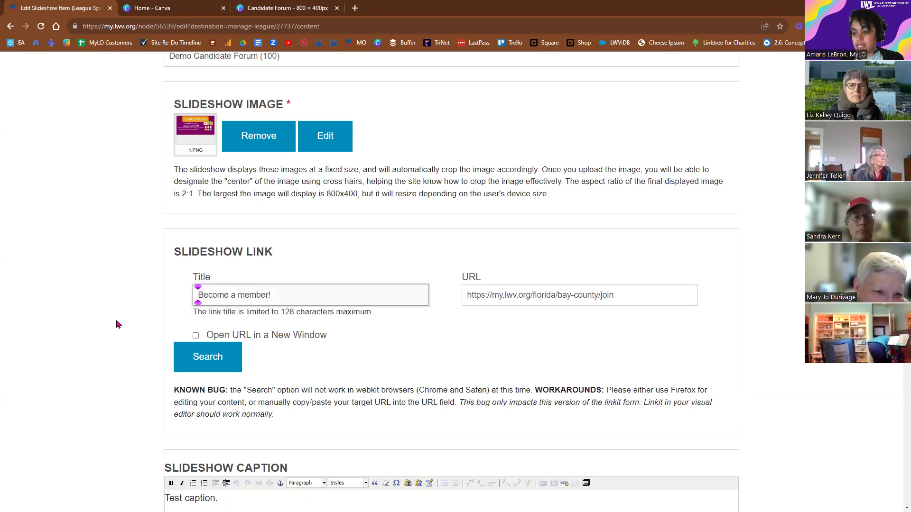
scroll(113, 324, down, 1)
scroll(112, 388, down, 1)
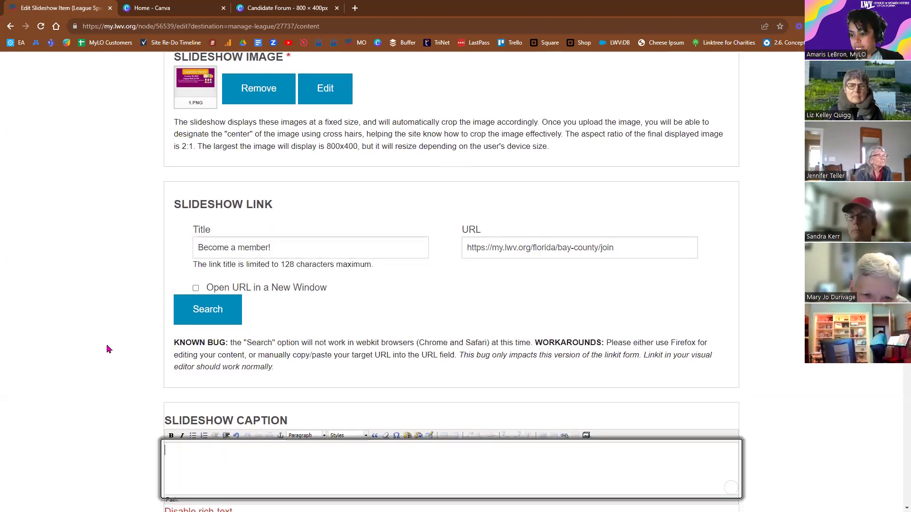
Delete the slideshow link's title and copy the link's URL.
scroll(181, 402, up, 5)
double_click(204, 390)
shift+click(268, 390)
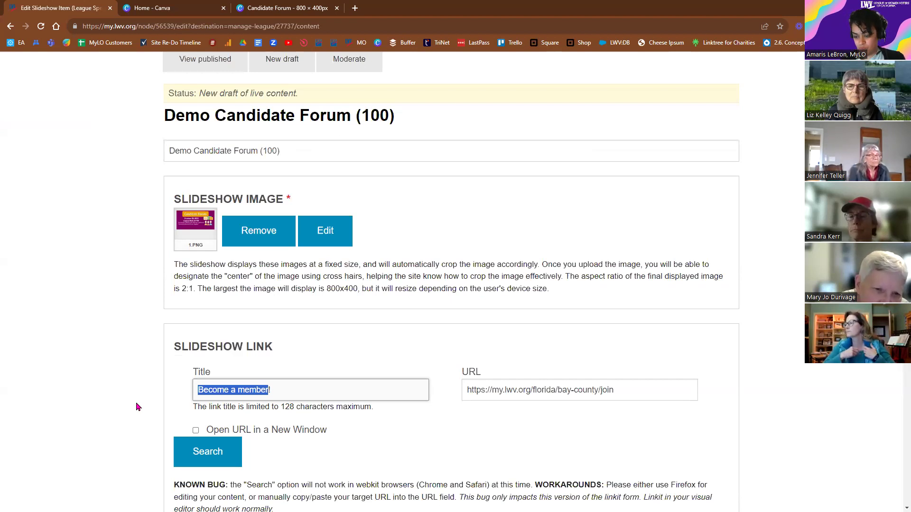
scroll(161, 381, down, 5)
click(246, 366)
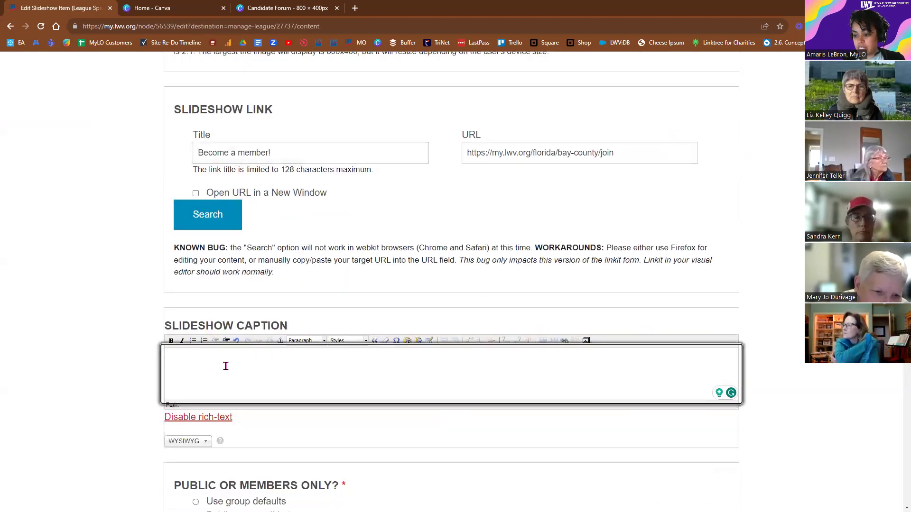
triple_click(228, 153)
key(BackSpace)
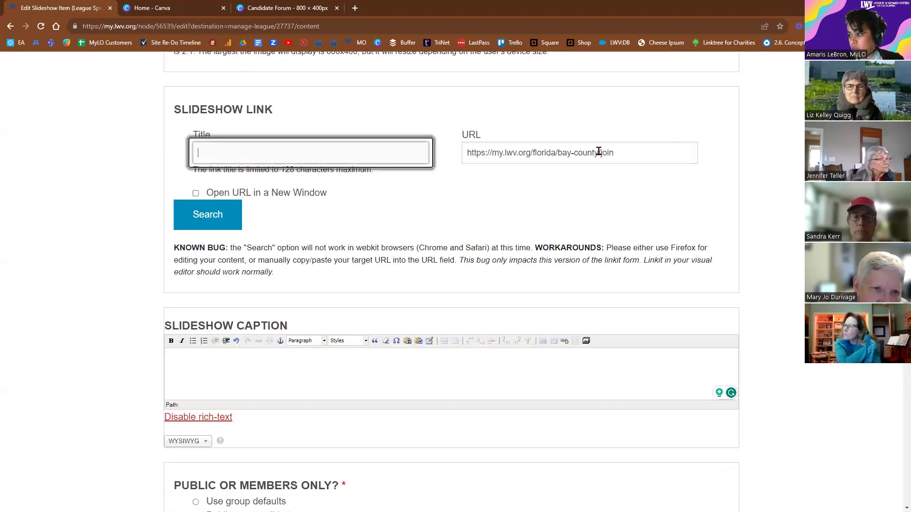
triple_click(617, 153)
key(ctrl+c)
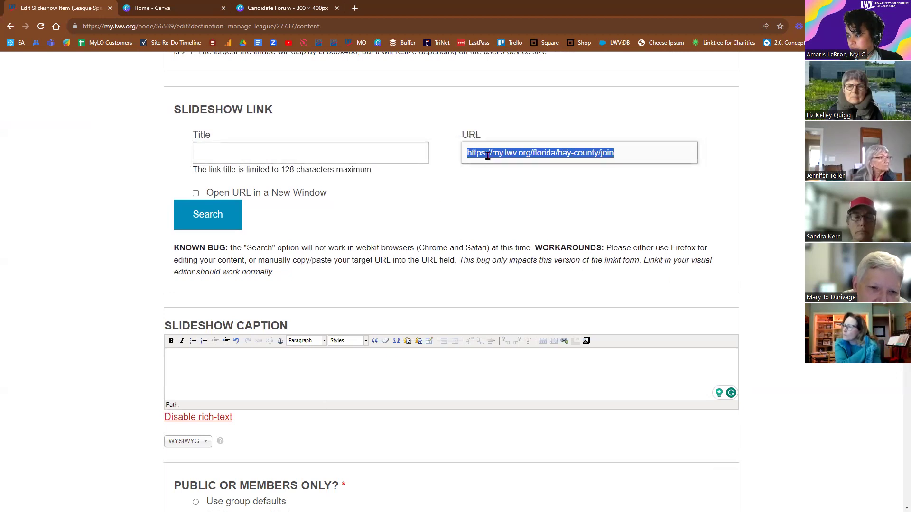
Cut the URL from the slideshow link and enter the caption "Please join us for this event! Read more about it here.".
right_click(487, 154)
click(507, 178)
click(205, 359)
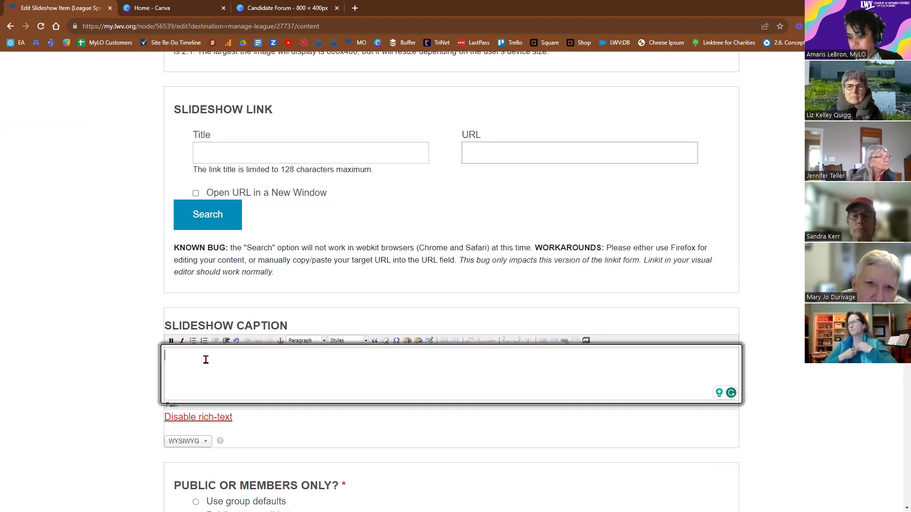
text(Please jo)
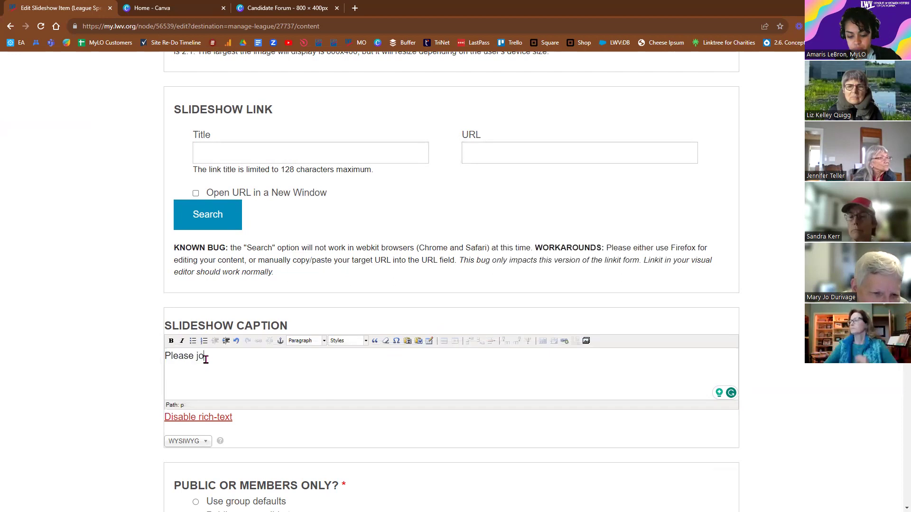
text(in us for this event! Red)
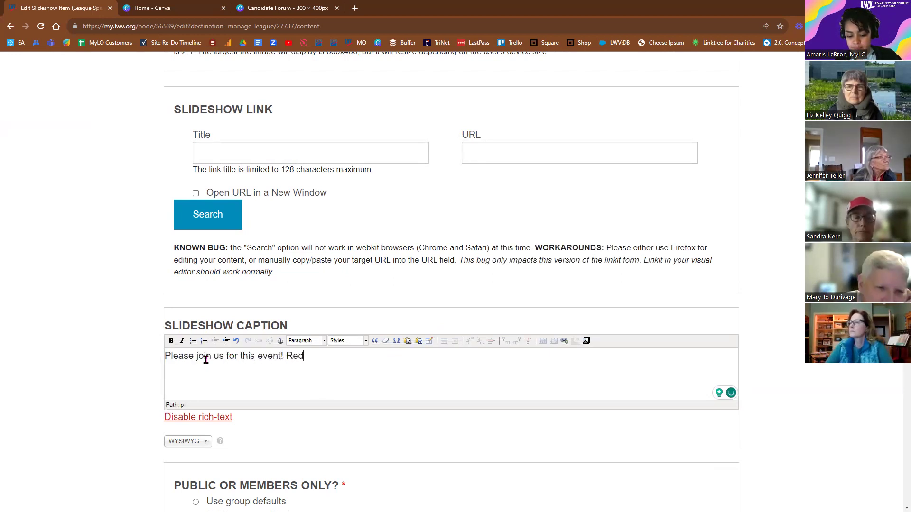
key(BackSpace)
text(ad more about)
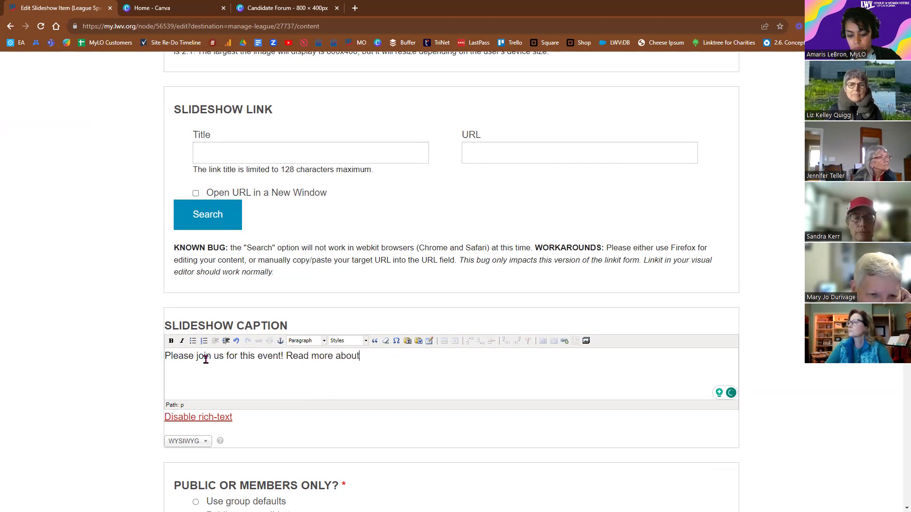
text( it here.)
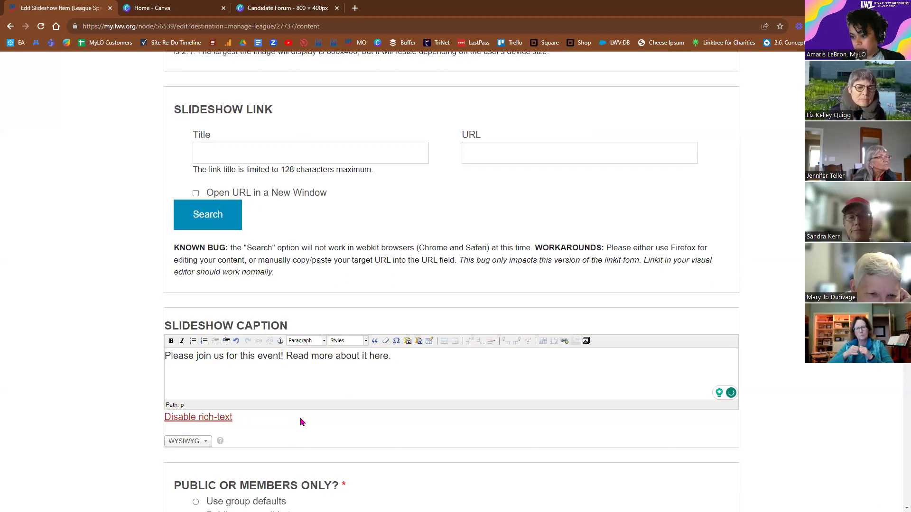
double_click(378, 356)
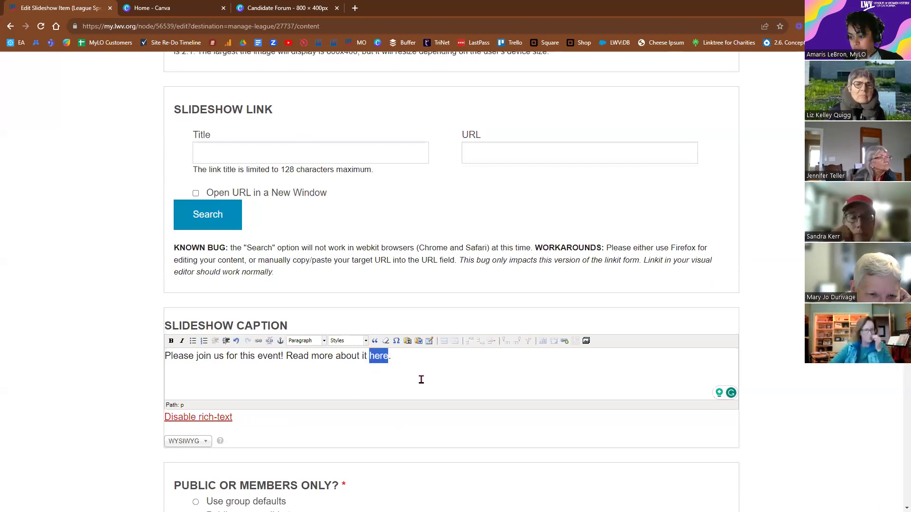
click(259, 341)
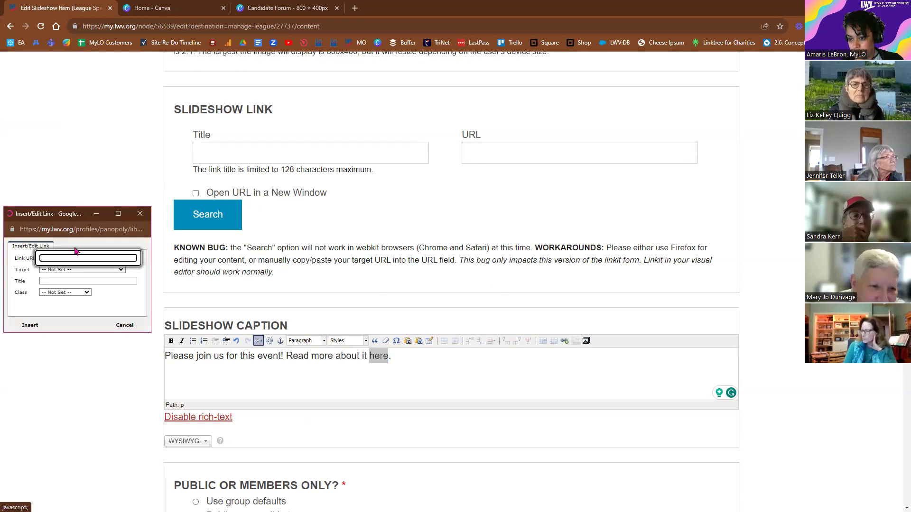
click(77, 260)
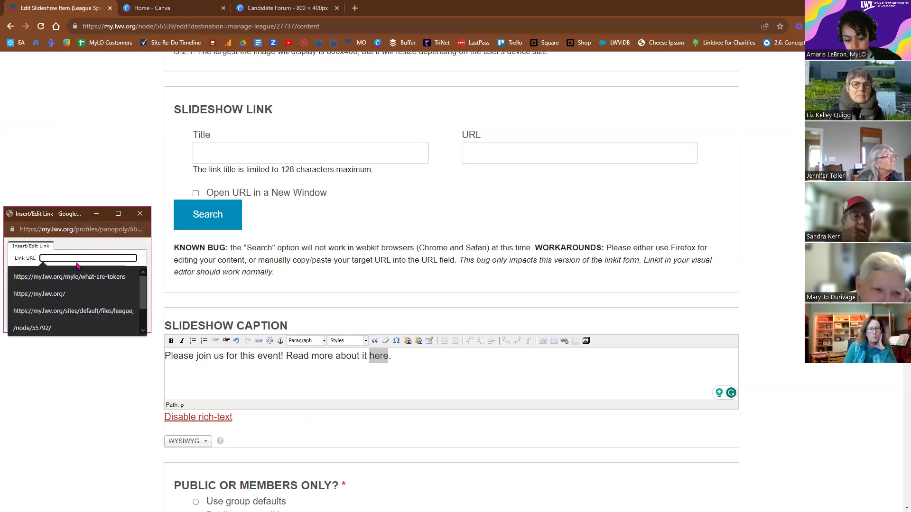
key(ctrl+v)
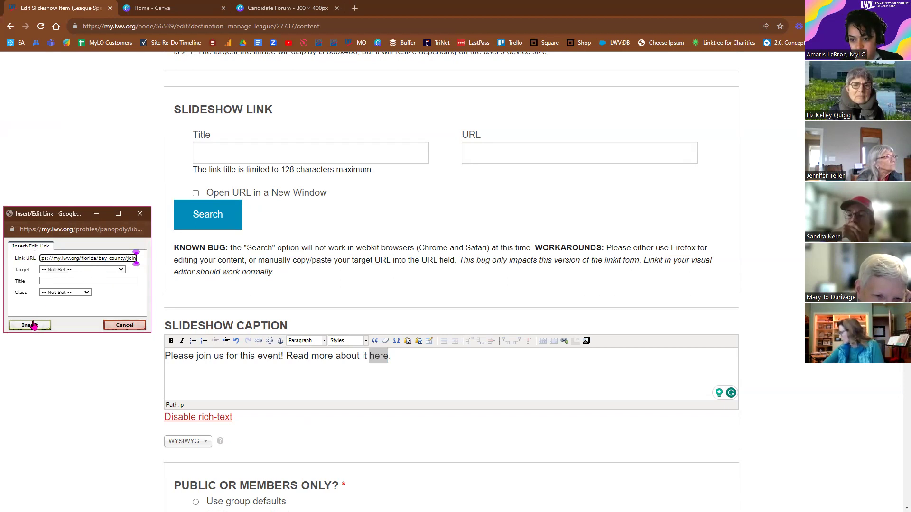
click(30, 326)
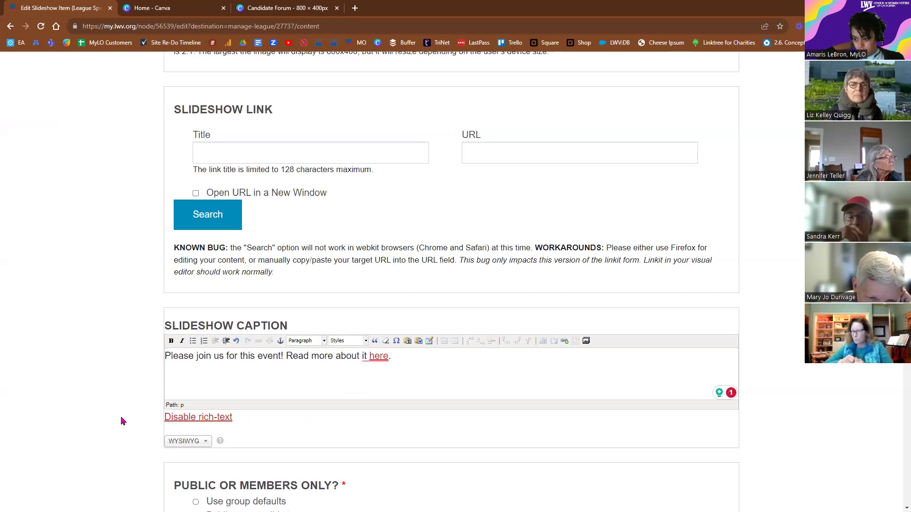
Set the slideshow item's moderation state to Published and save it.
scroll(92, 402, down, 9)
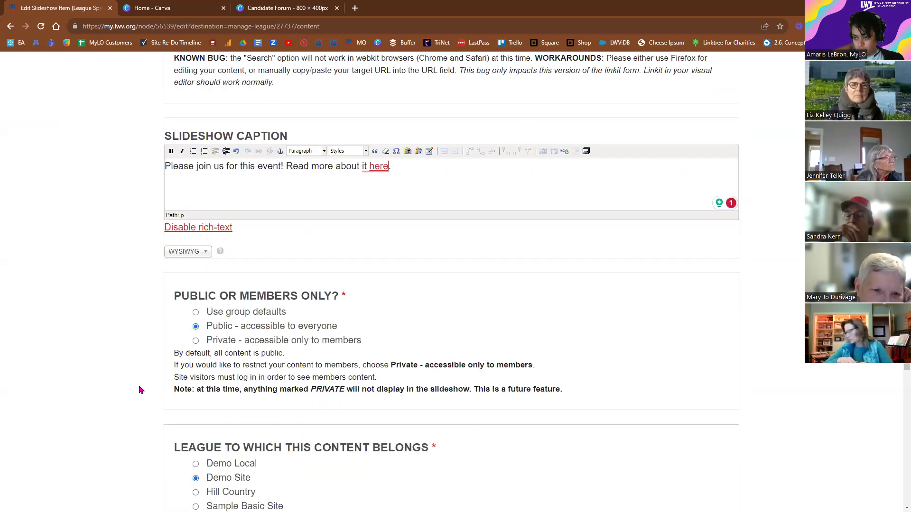
scroll(132, 392, down, 1)
click(344, 370)
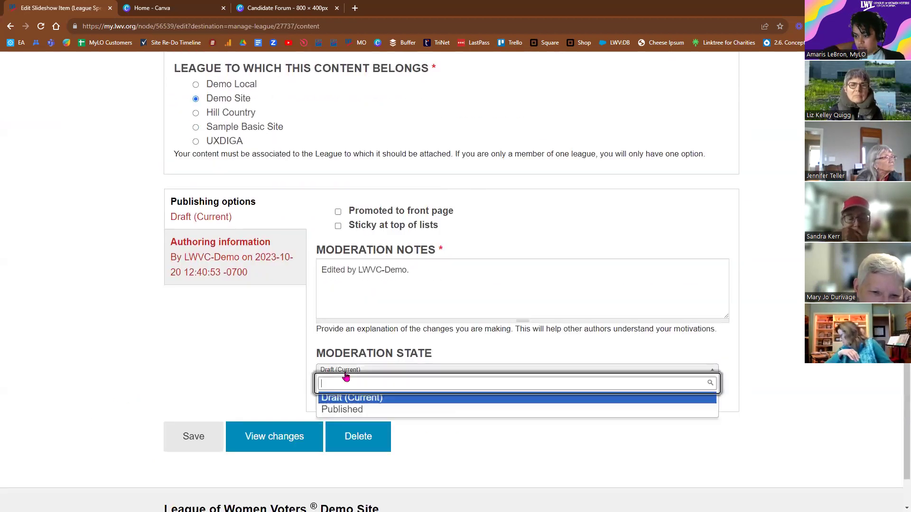
click(349, 408)
click(178, 442)
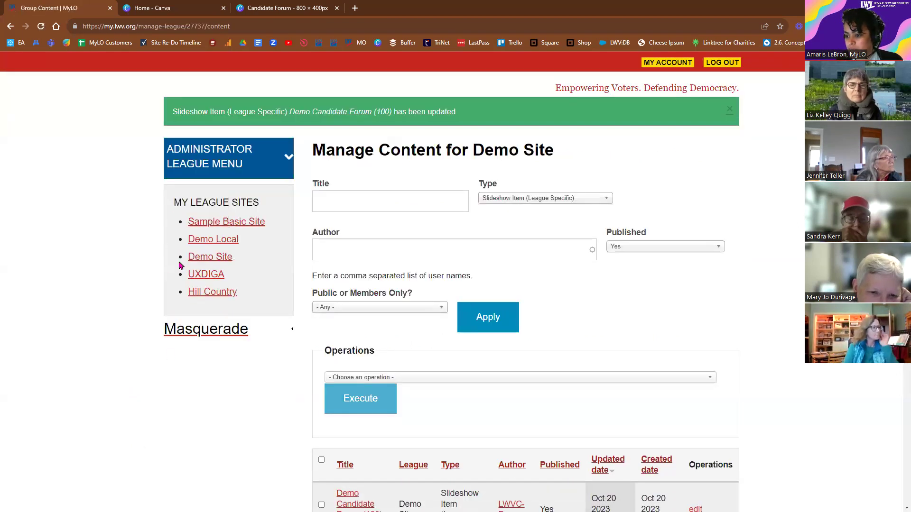
View the Candidate Forum slide on the Demo Site homepage, test the caption's "here" link and return to the slide.
click(225, 257)
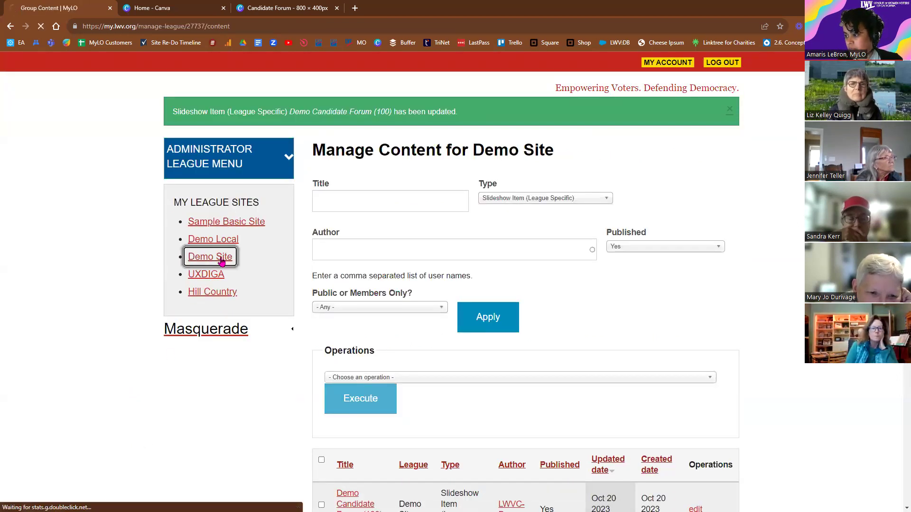
click(741, 297)
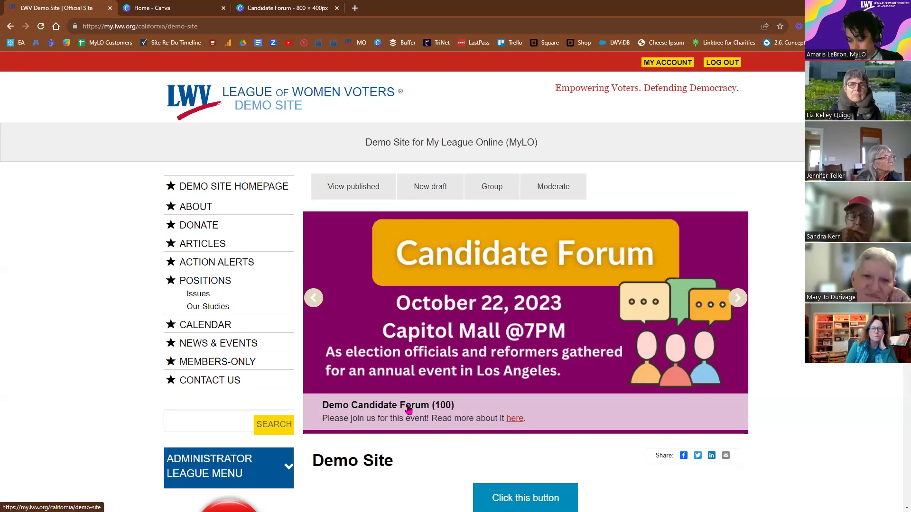
click(515, 420)
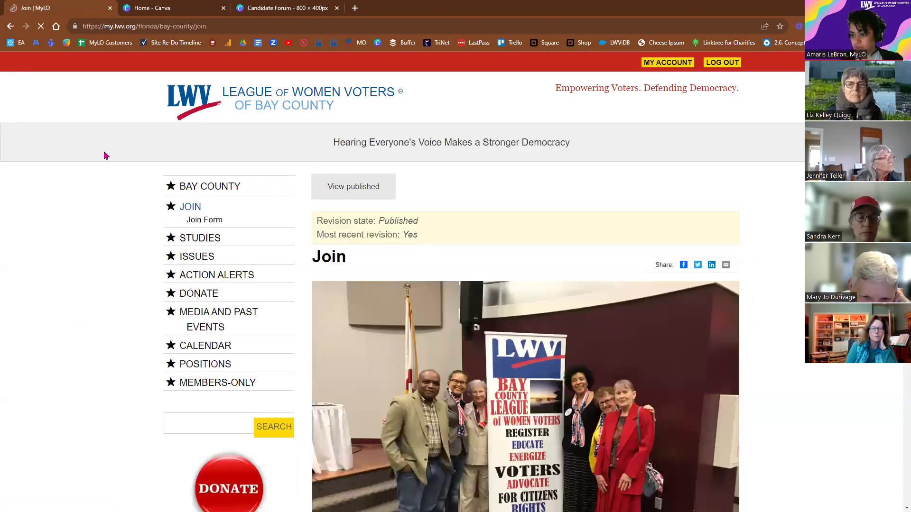
click(10, 27)
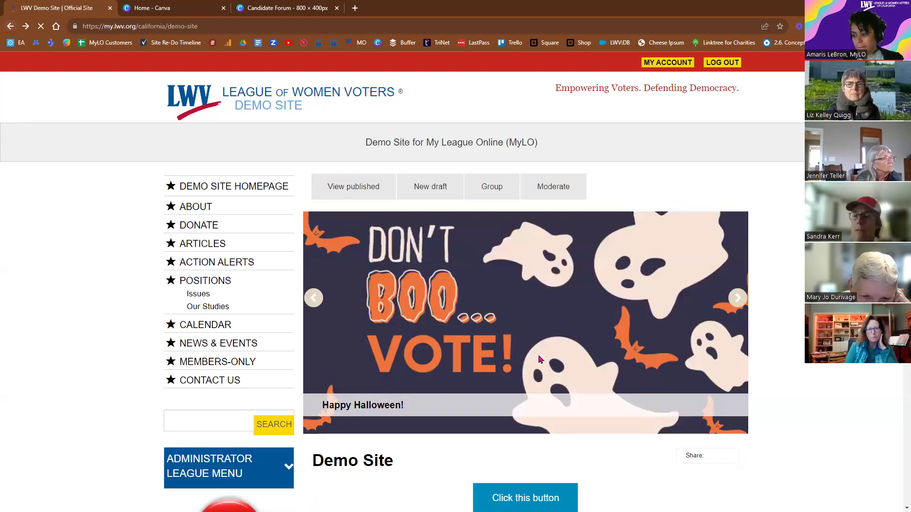
click(738, 299)
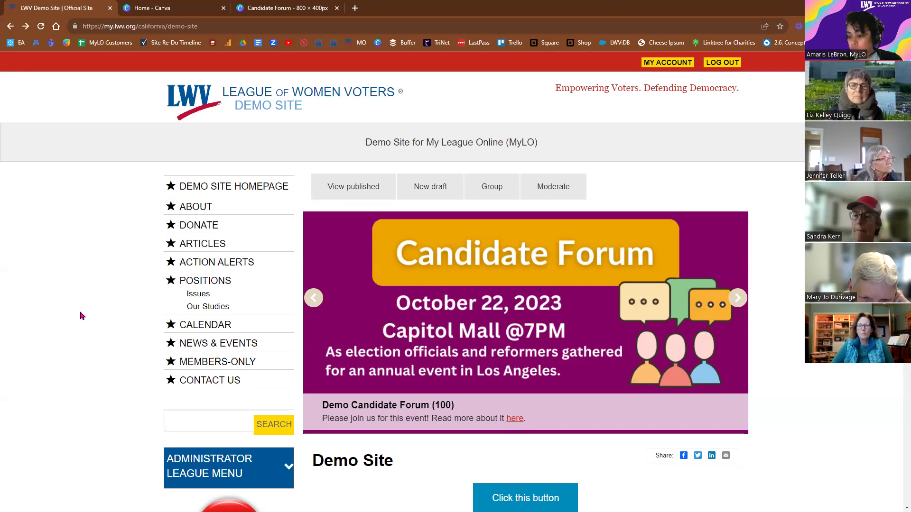
Return to the Demo Site content list and open the Demo Candidate Forum (100) slideshow item for editing.
scroll(171, 401, down, 2)
click(173, 377)
scroll(204, 370, down, 2)
click(208, 372)
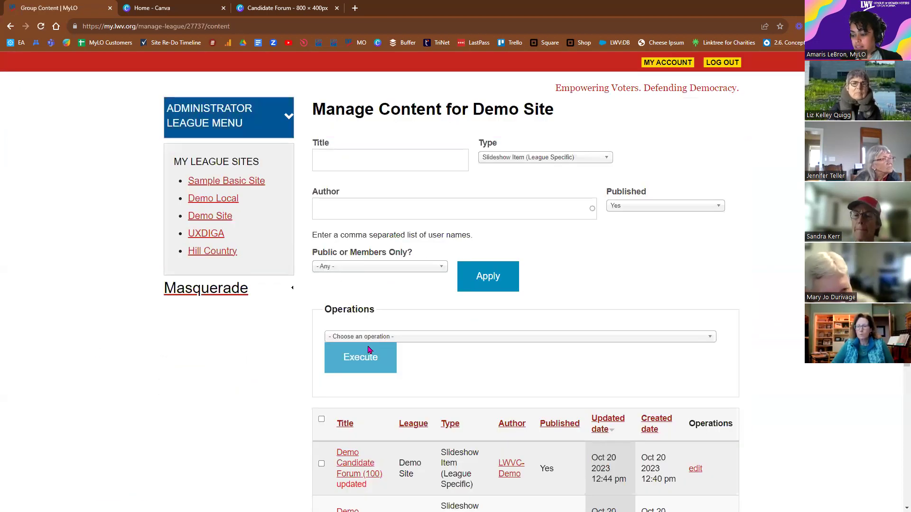
scroll(368, 353, down, 3)
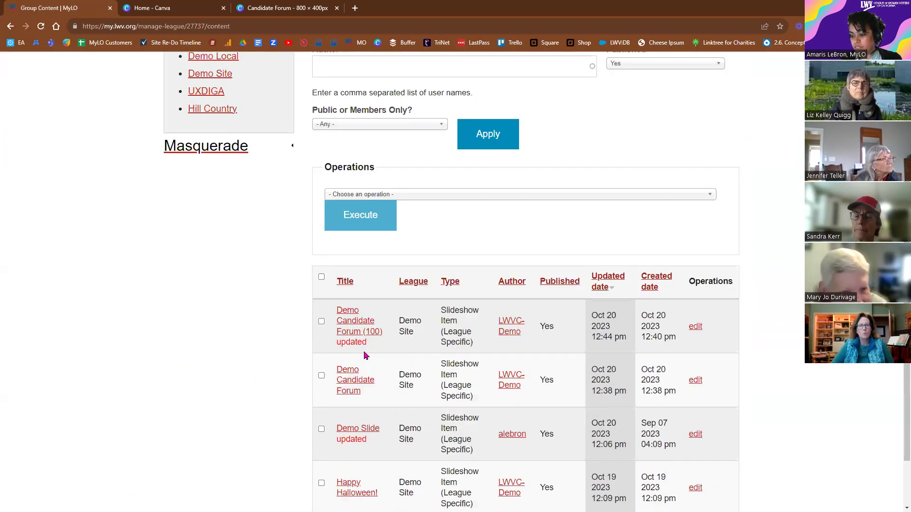
click(697, 328)
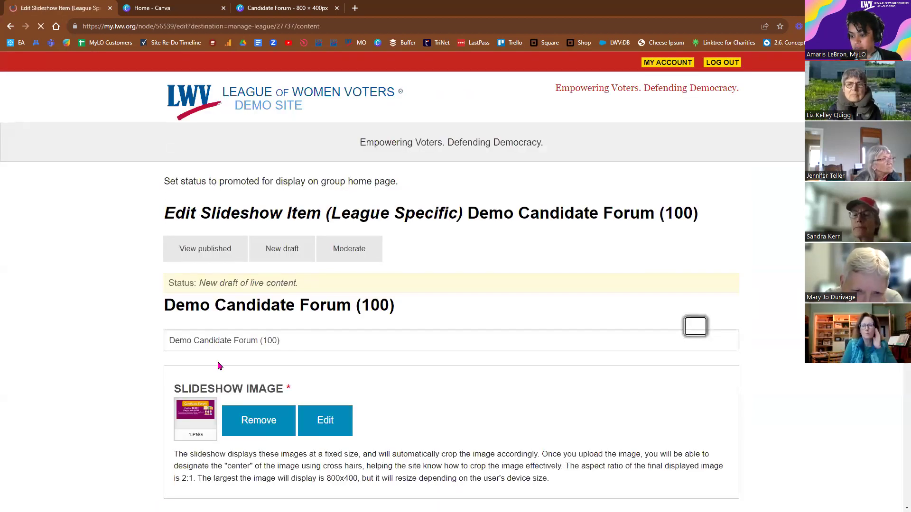
Delete the caption text of the Demo Candidate Forum (100) slideshow item.
scroll(220, 367, down, 8)
scroll(291, 359, down, 2)
drag(408, 312, 138, 366)
key(BackSpace)
scroll(252, 297, up, 1)
scroll(252, 297, up, 2)
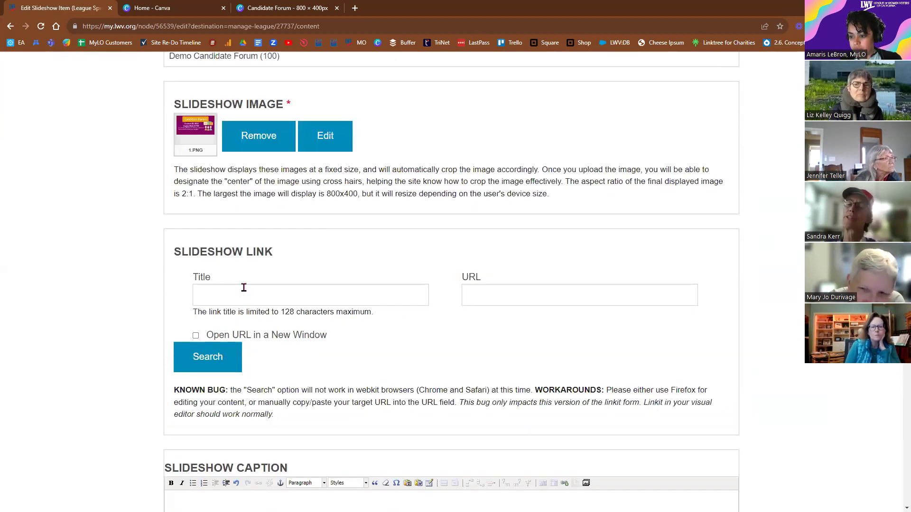
click(244, 288)
text(See our)
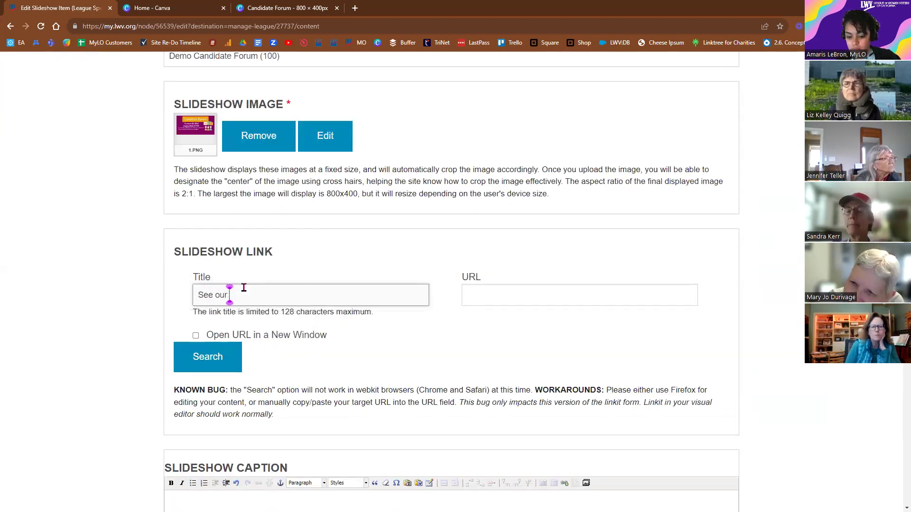
text( event)
click(517, 294)
text(https://my.lwv.org/florida/bay-county/join)
click(50, 342)
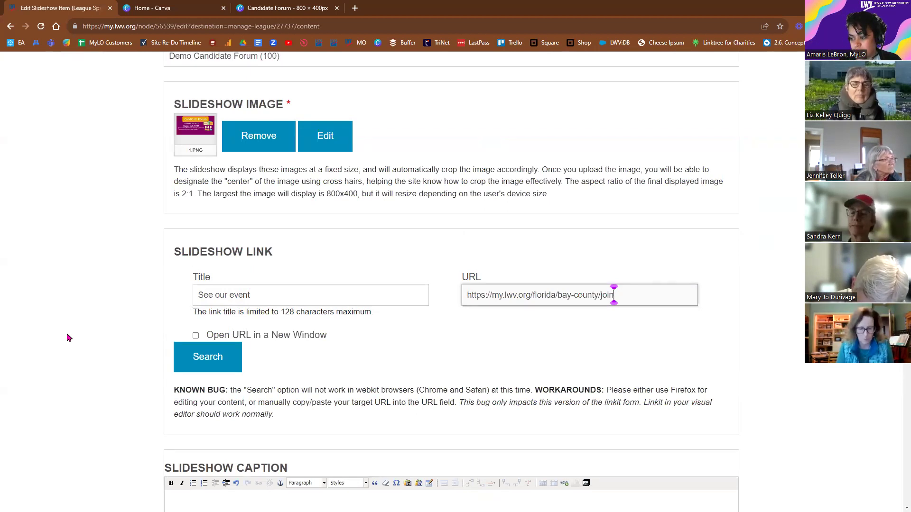
Publish the slideshow item with the "See our event" link and save the changes.
scroll(81, 328, down, 2)
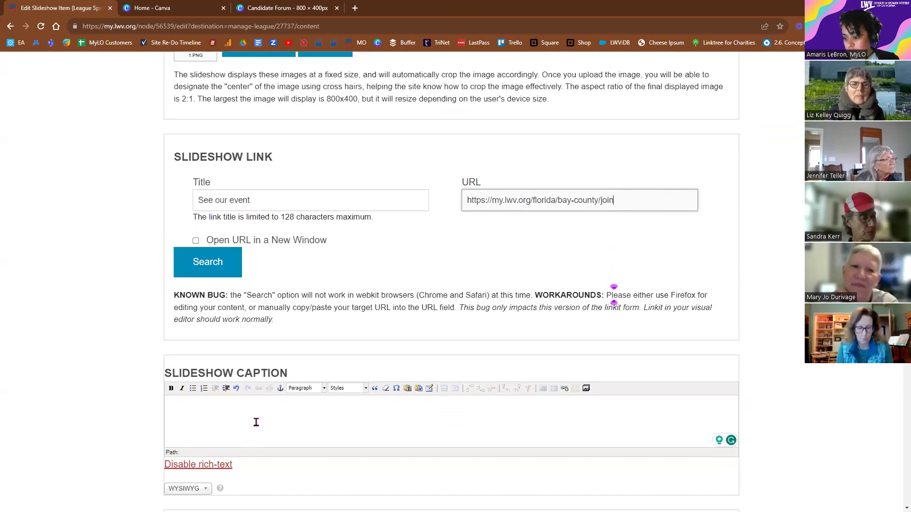
scroll(106, 340, down, 13)
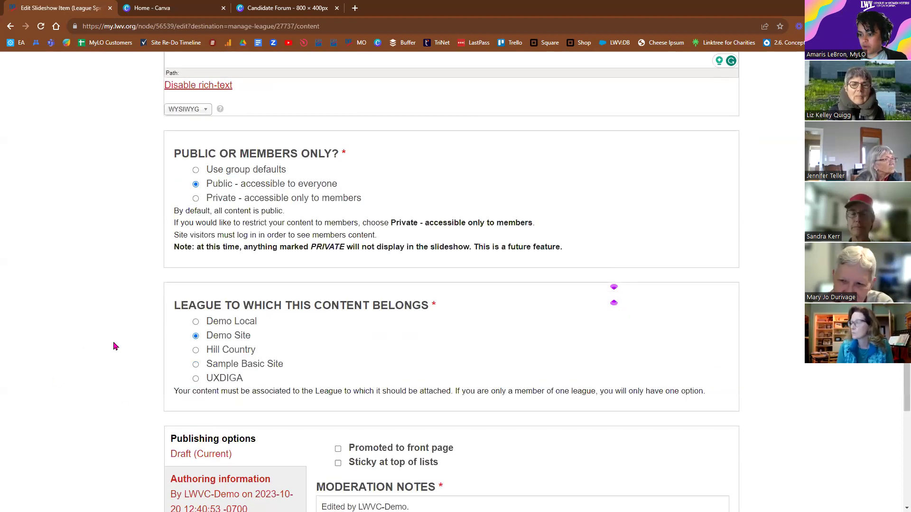
click(373, 369)
click(342, 407)
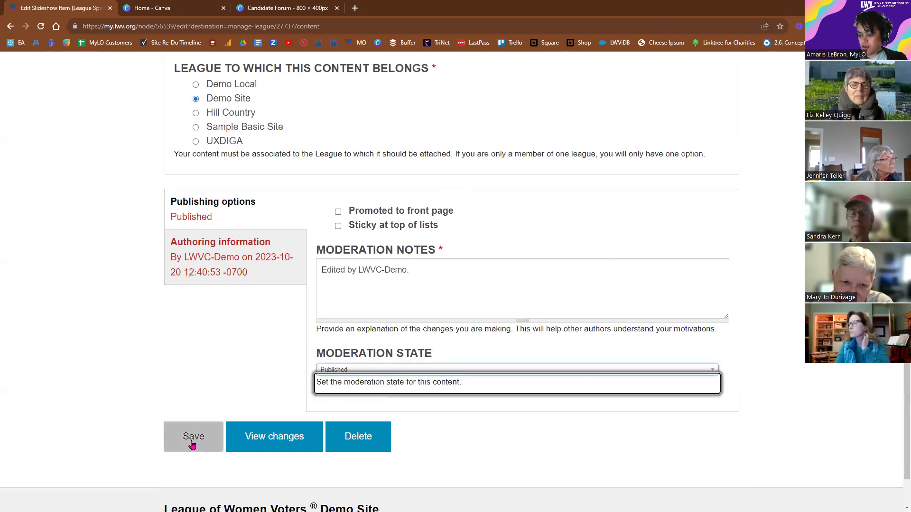
click(192, 437)
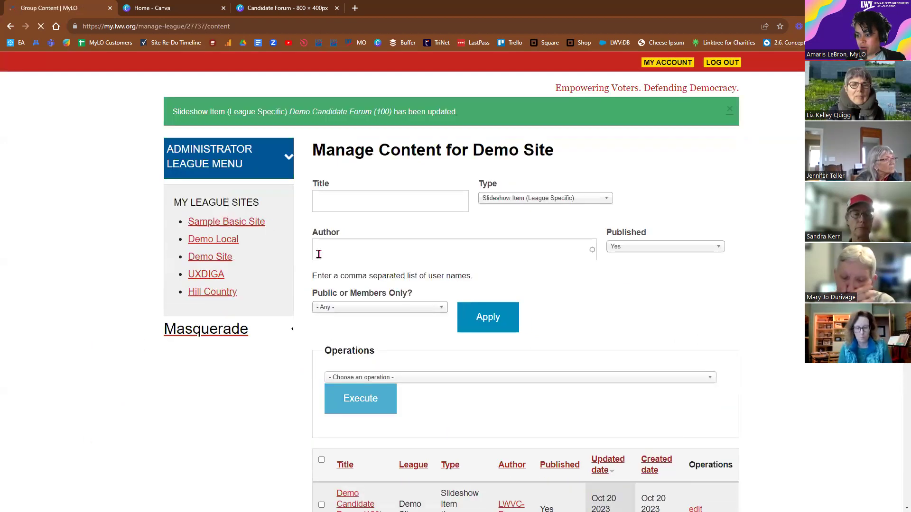
On the Demo Site homepage, test whether different areas of the Candidate Forum slide image open the link, returning to the homepage after each test.
click(199, 261)
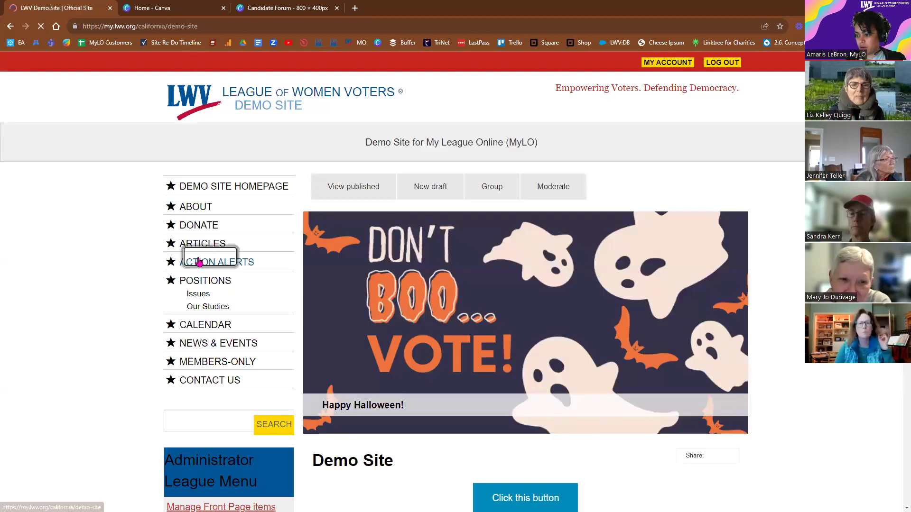
click(737, 298)
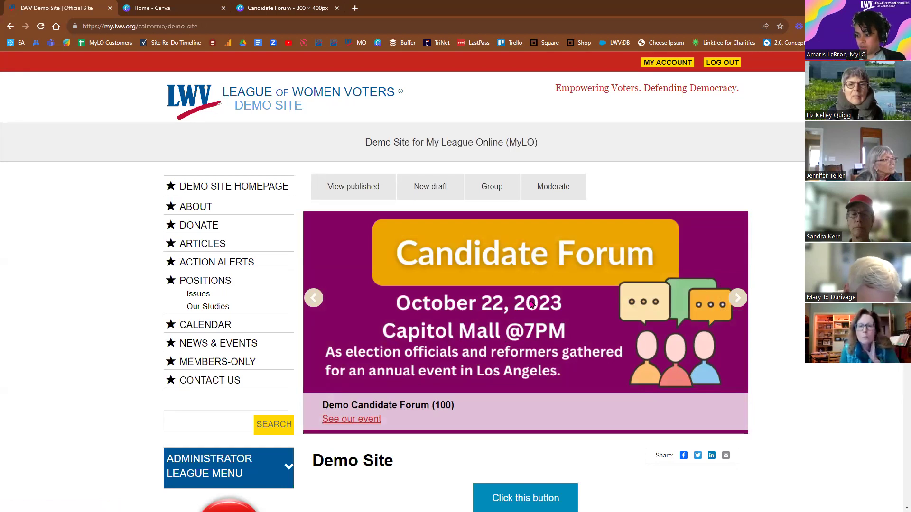
click(492, 340)
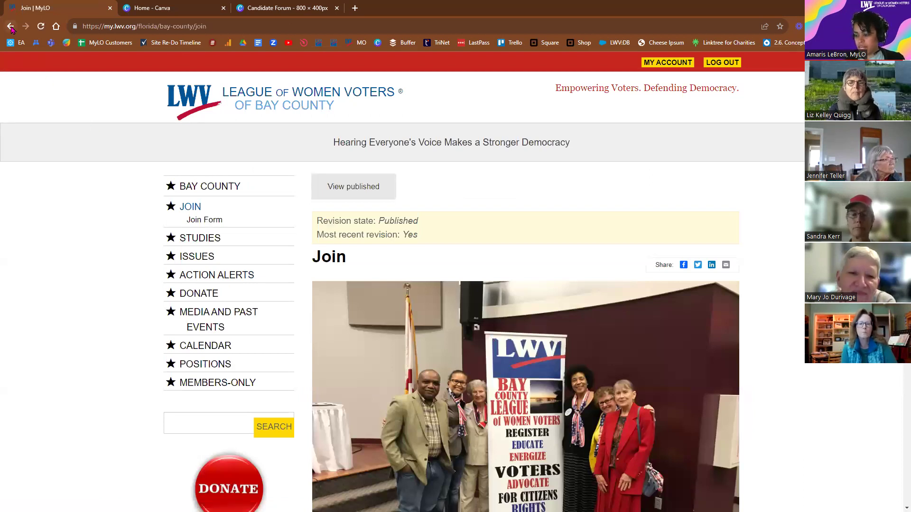
key(alt+Left)
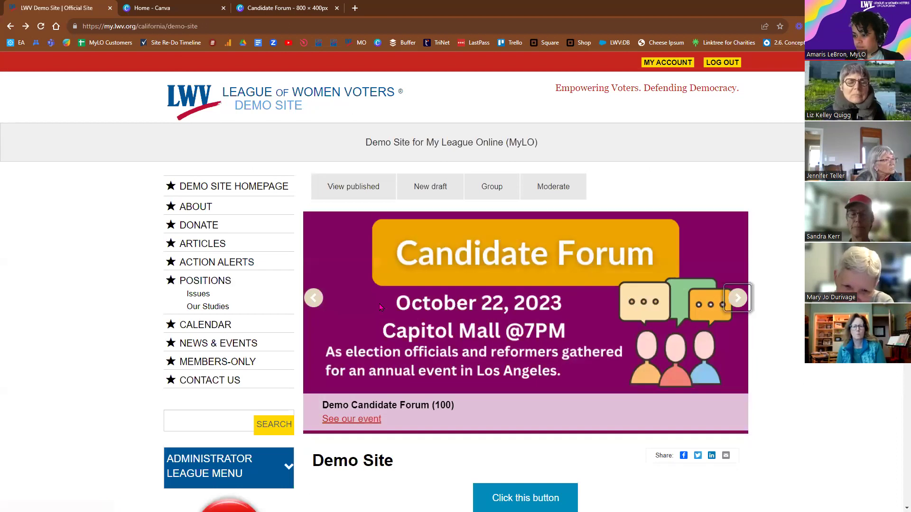
click(398, 274)
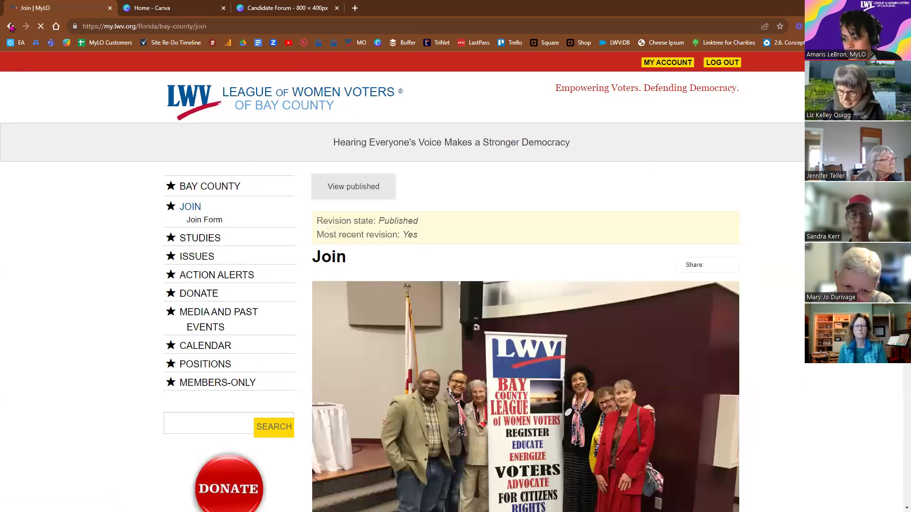
click(10, 27)
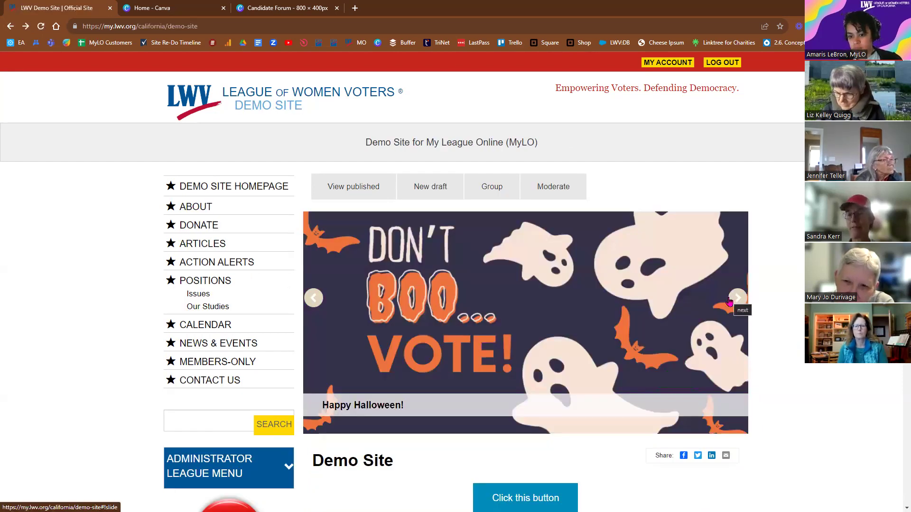
click(738, 299)
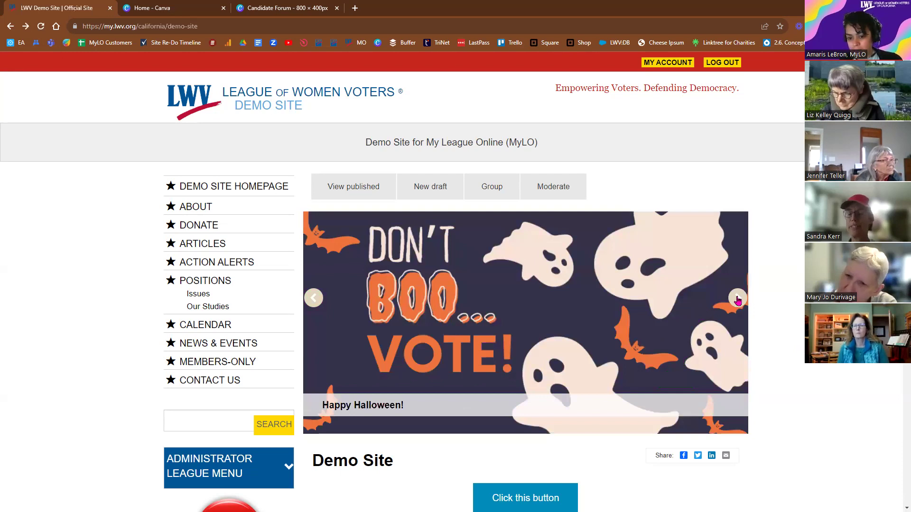
Advance the homepage slideshow to the Candidate Forum slide, switch to the Canva design, and add the National Voter Registration Day logo to page 3.
click(738, 299)
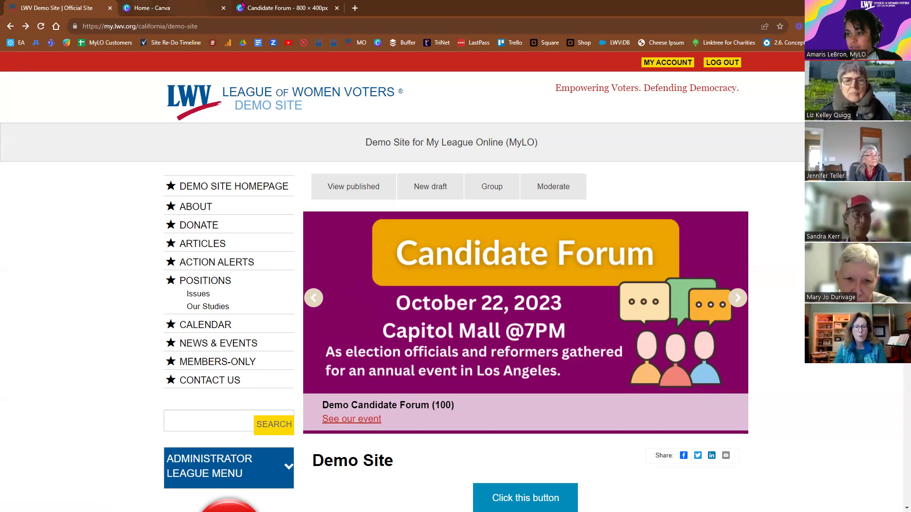
click(267, 8)
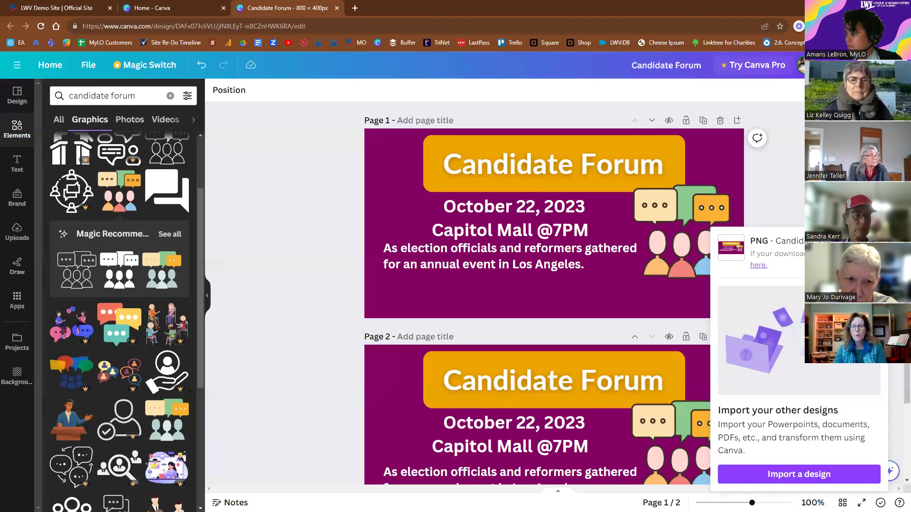
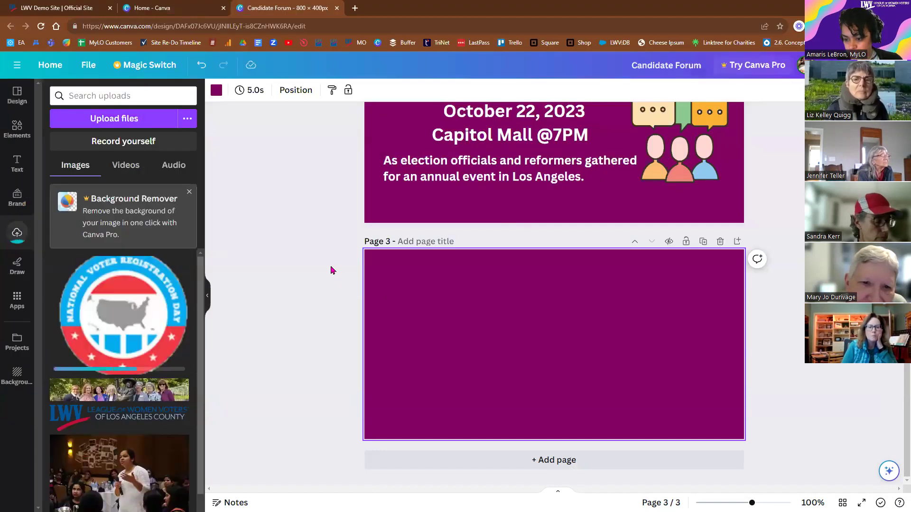
click(113, 328)
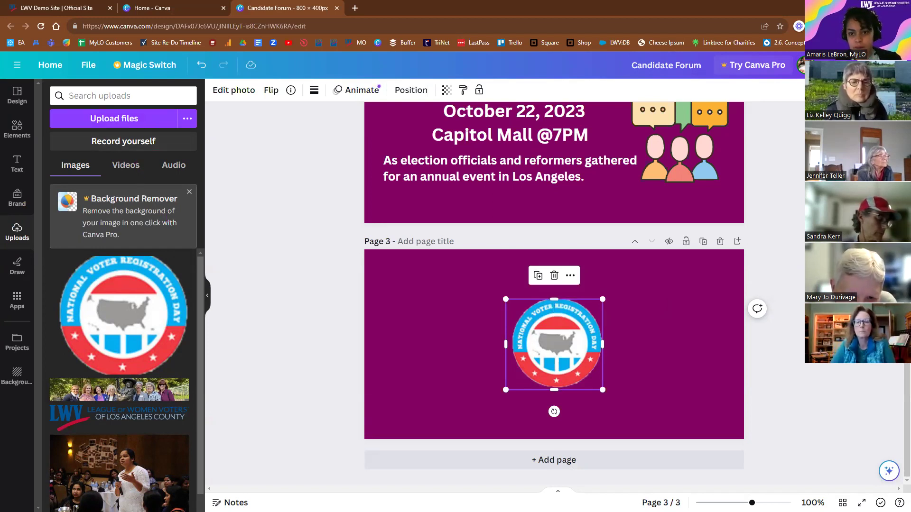
Demonstrate dragging an exported Candidate Forum image from its File Explorer folder to the Canva uploads, and return to the design.
key(alt+Tab)
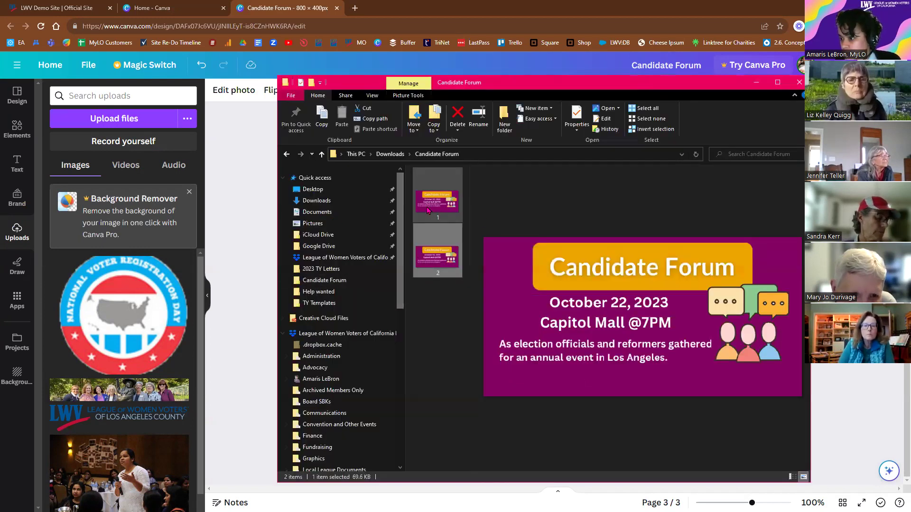
drag(450, 253, 123, 124)
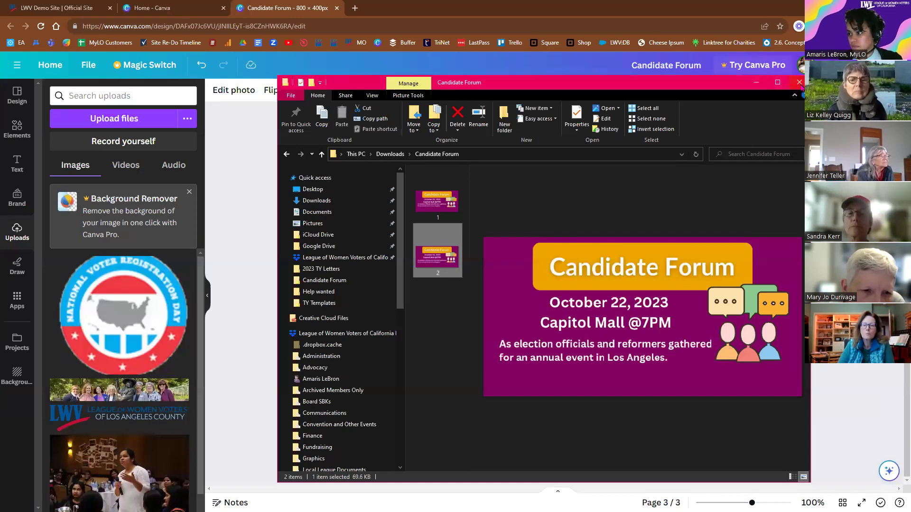
click(180, 239)
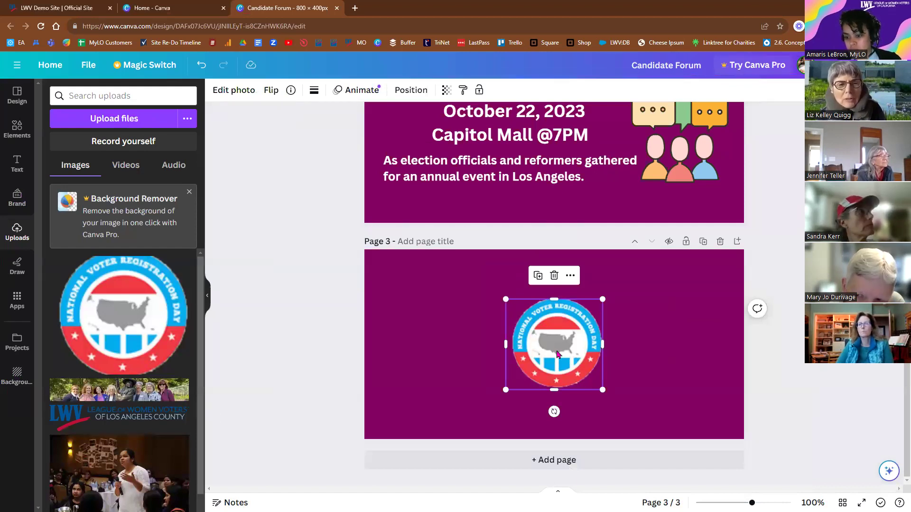
Delete the National Voter Registration Day logo from page 3 and upload the portrait photo of the woman in green from the Downloads folder.
key(Delete)
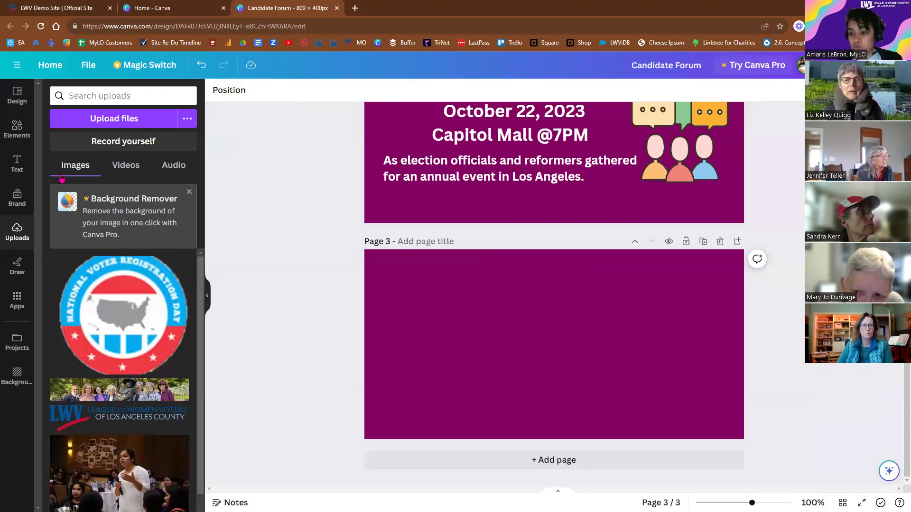
click(124, 122)
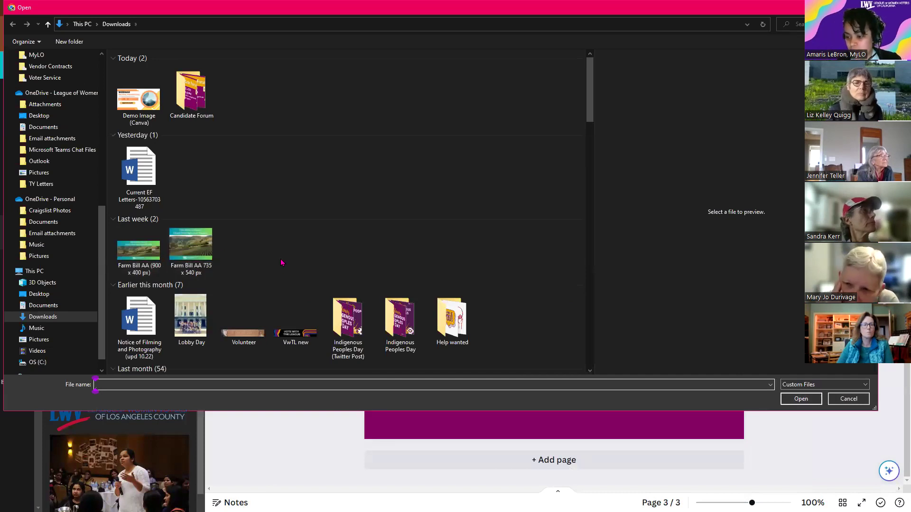
scroll(281, 263, down, 5)
scroll(238, 147, up, 1)
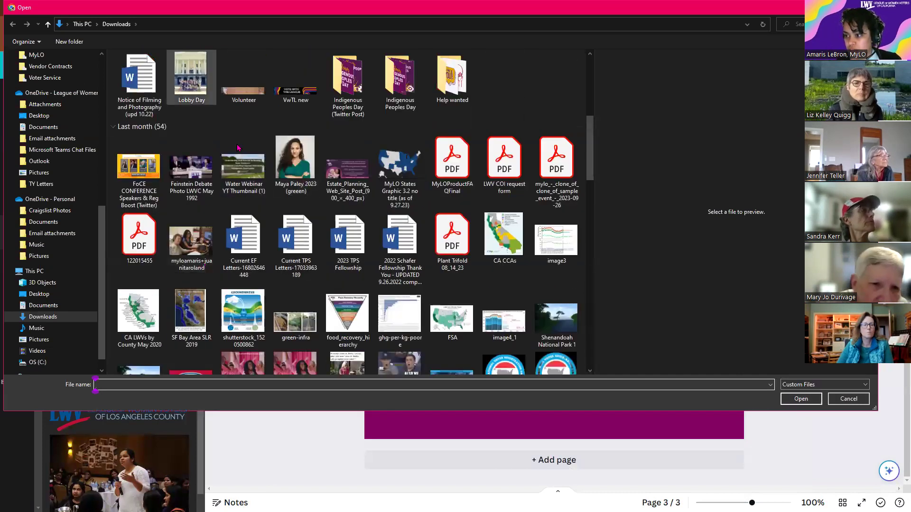
double_click(291, 164)
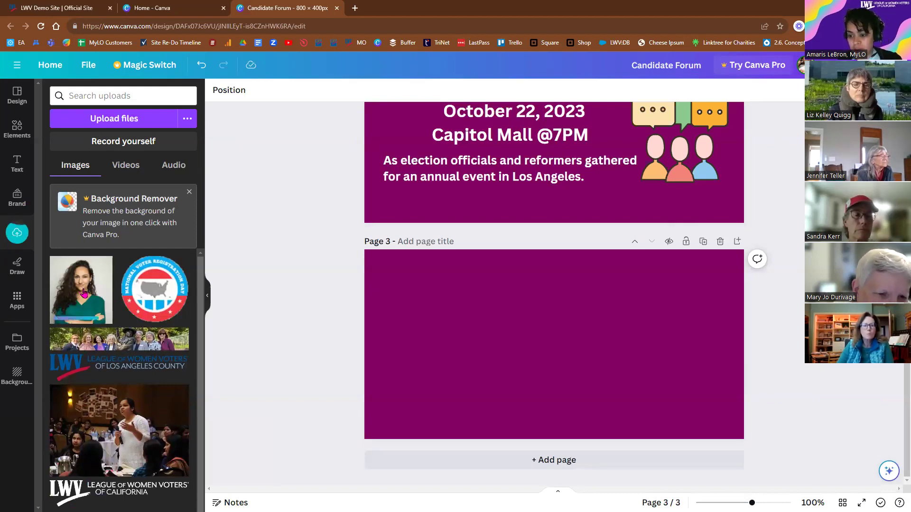
Place the uploaded portrait photo on page 3, shrink it slightly, and delete it from the page.
click(76, 300)
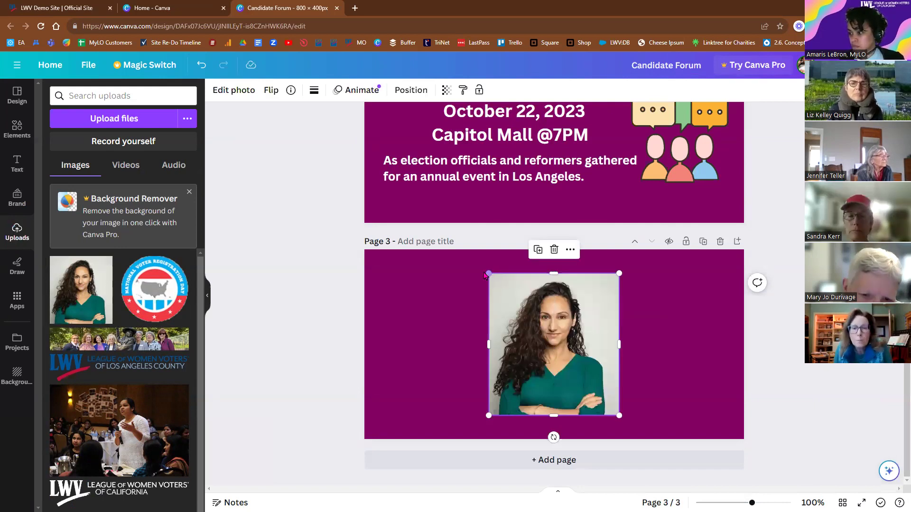
drag(501, 286, 513, 299)
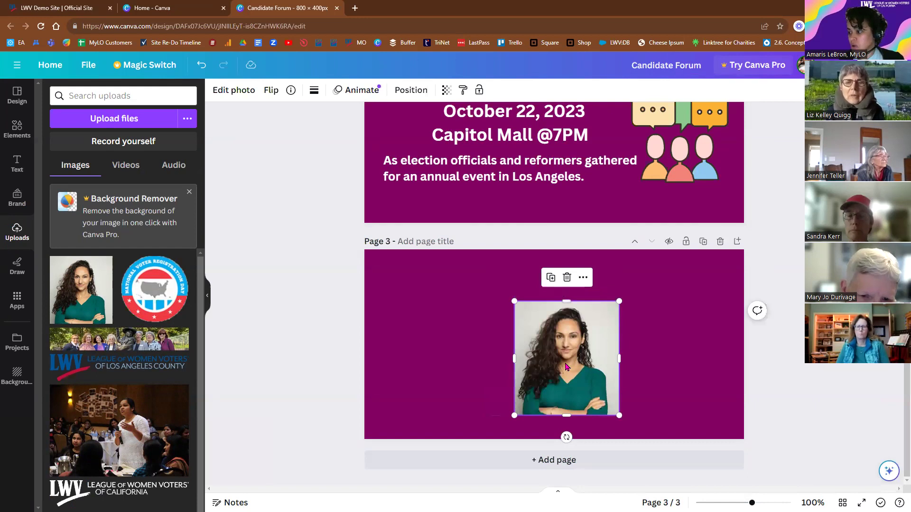
key(Delete)
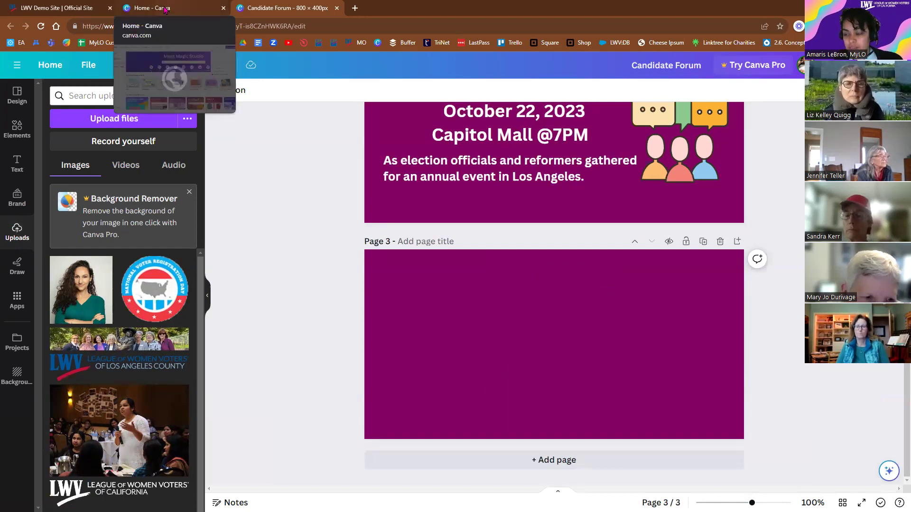
Look over the Magic Switch resize options, selecting Instagram Story as an example, and dismiss them without resizing the design.
click(132, 69)
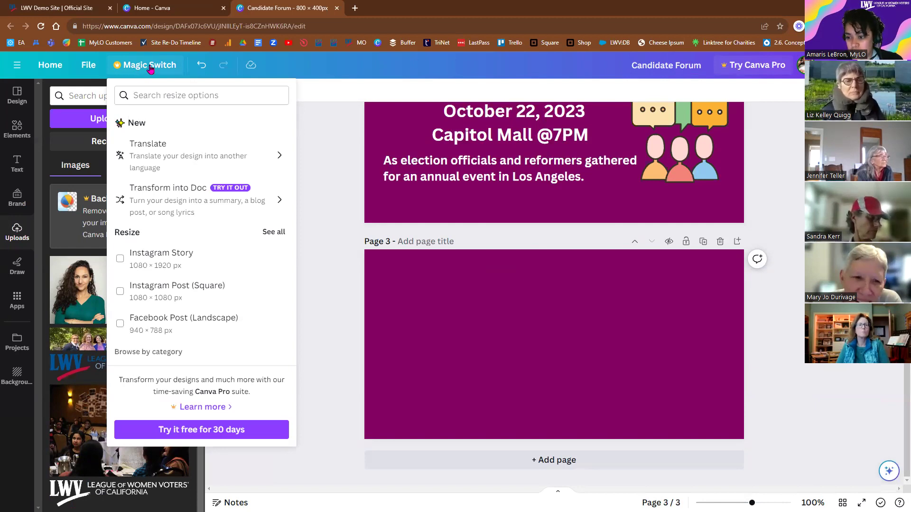
click(160, 265)
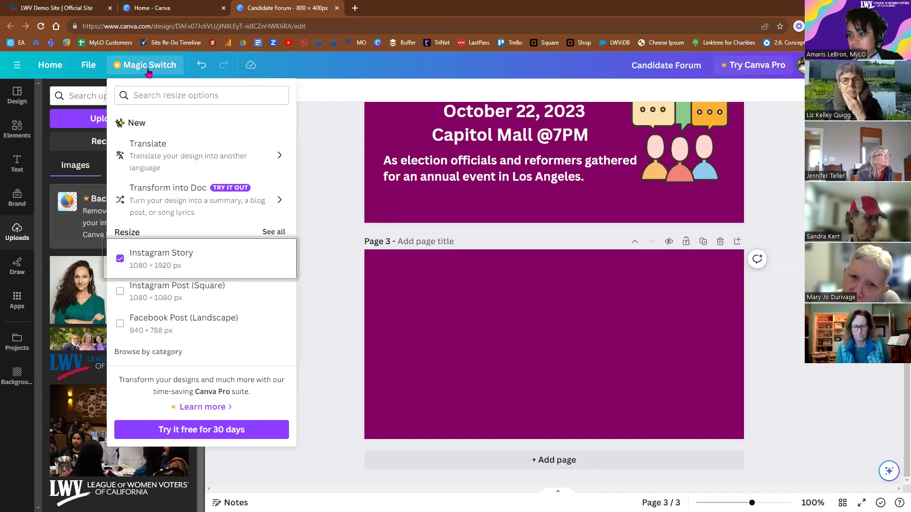
key(Escape)
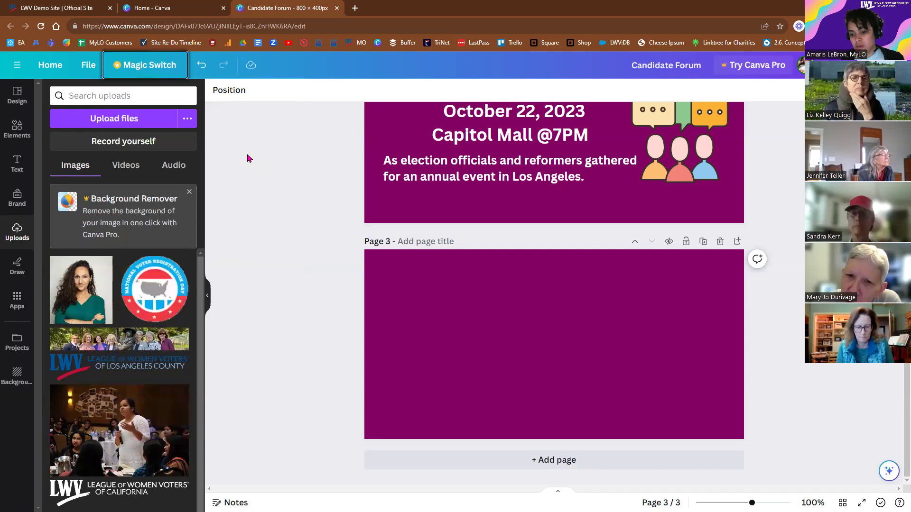
click(247, 158)
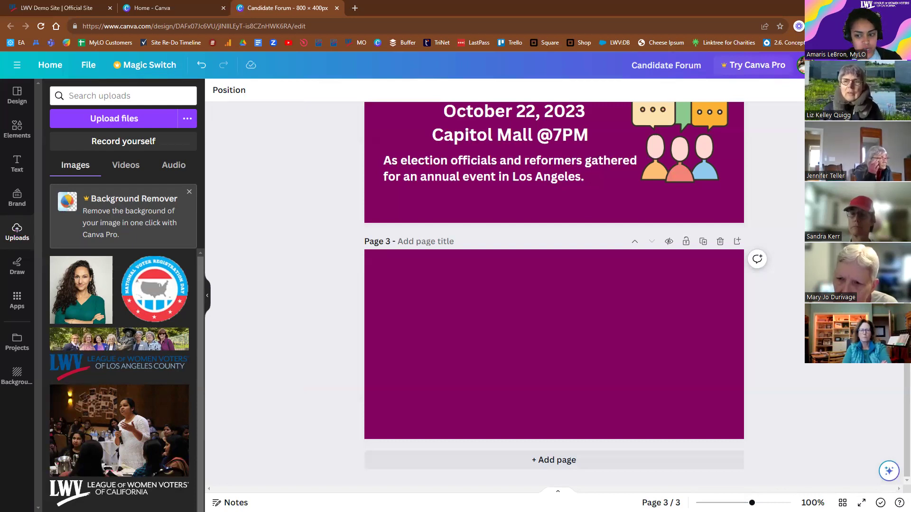
Browse the image files in the Downloads folder in File Explorer, with the file area widened, and return to the design.
key(super+e)
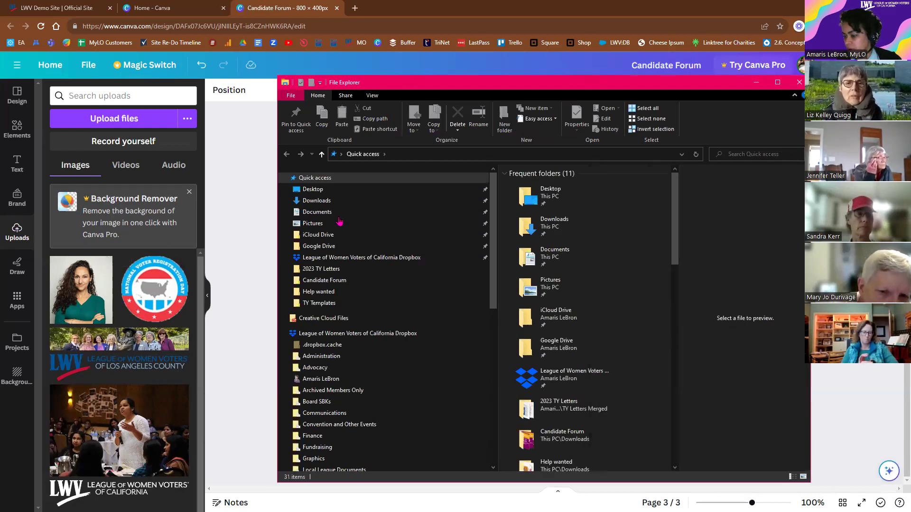
click(316, 201)
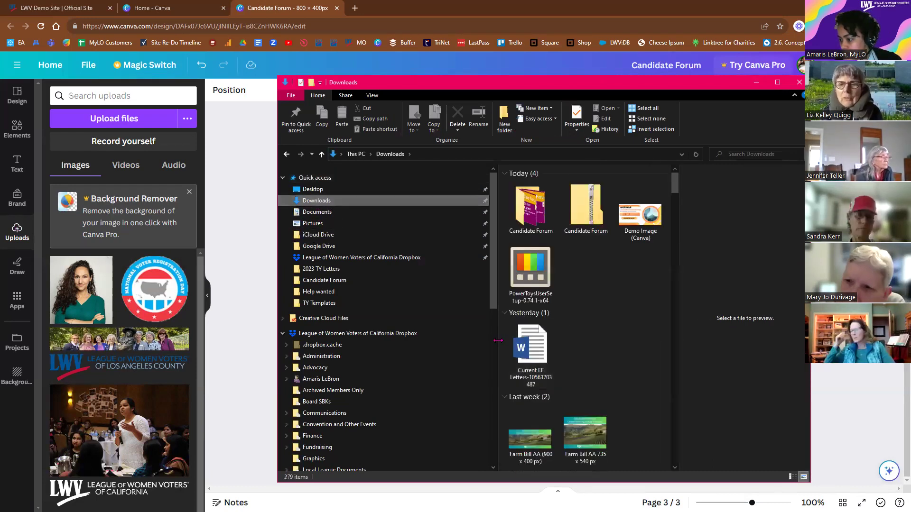
drag(360, 325, 354, 327)
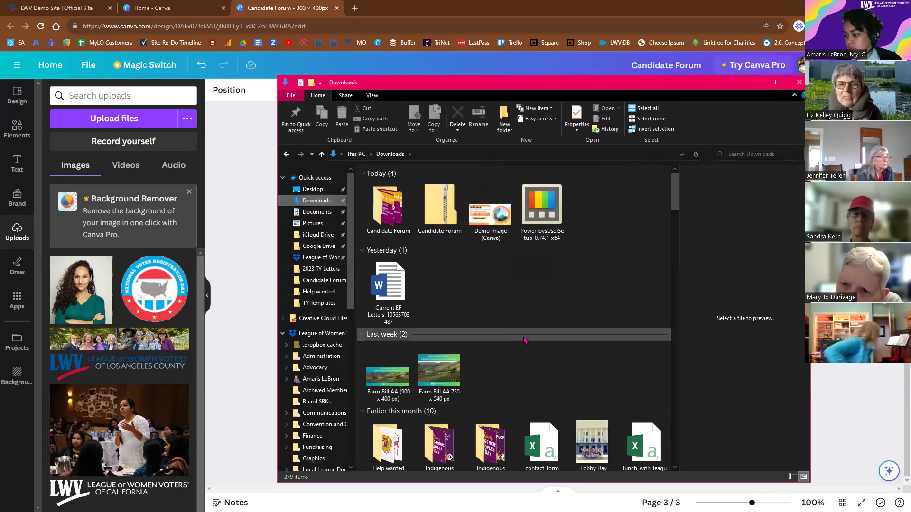
scroll(527, 342, down, 2)
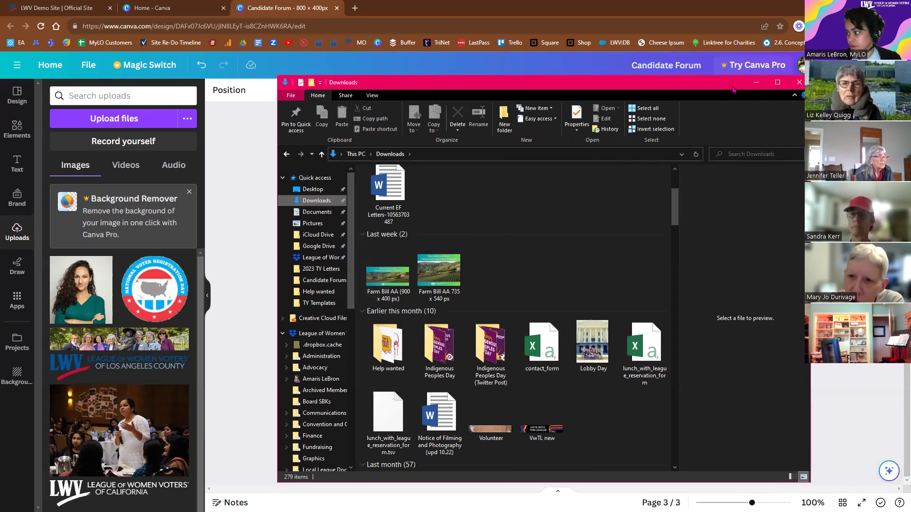
click(756, 82)
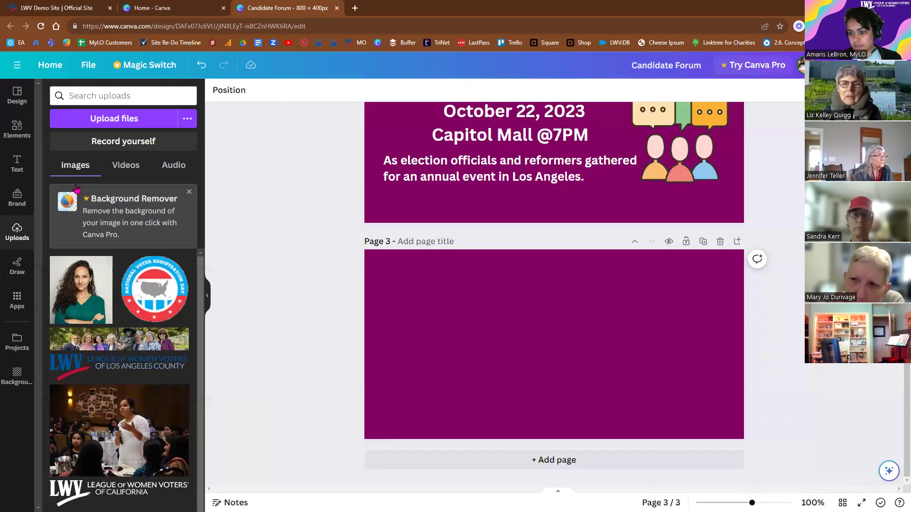
Upload the "Farm Bill AA (900 x 400)" image from Downloads and place it on page 3.
click(97, 124)
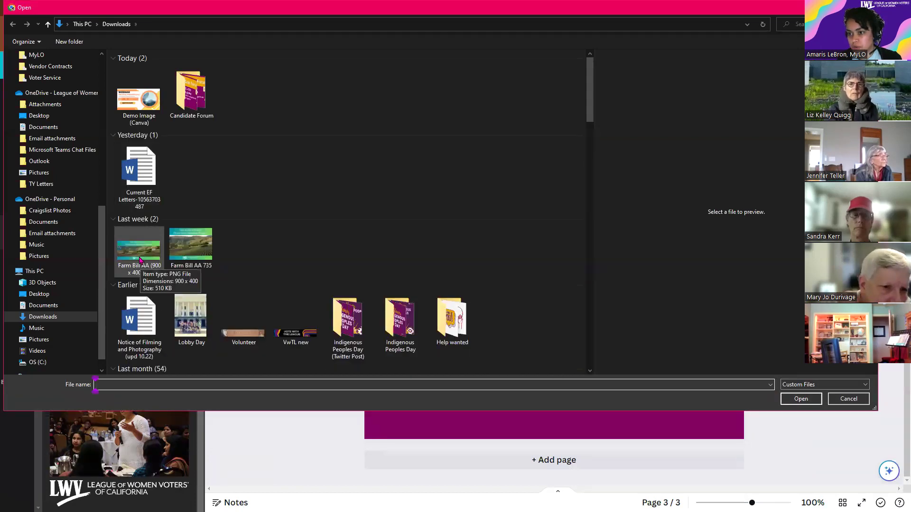
double_click(127, 255)
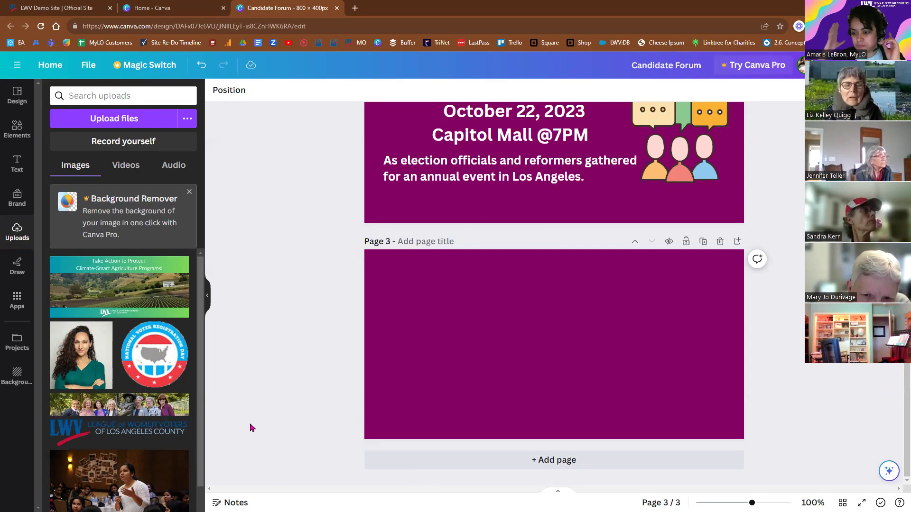
click(120, 296)
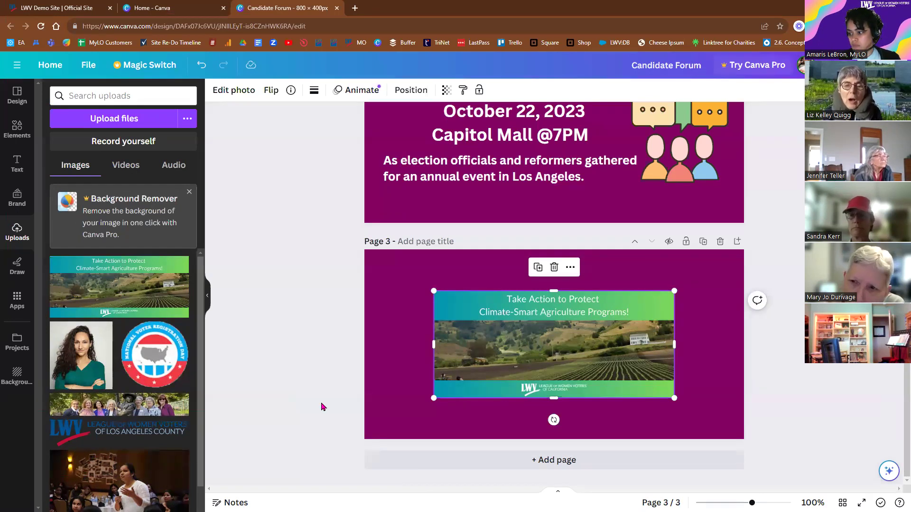
Enlarge the farm image past the edges of page 3 and reposition it so that it covers the whole page.
drag(433, 291, 277, 210)
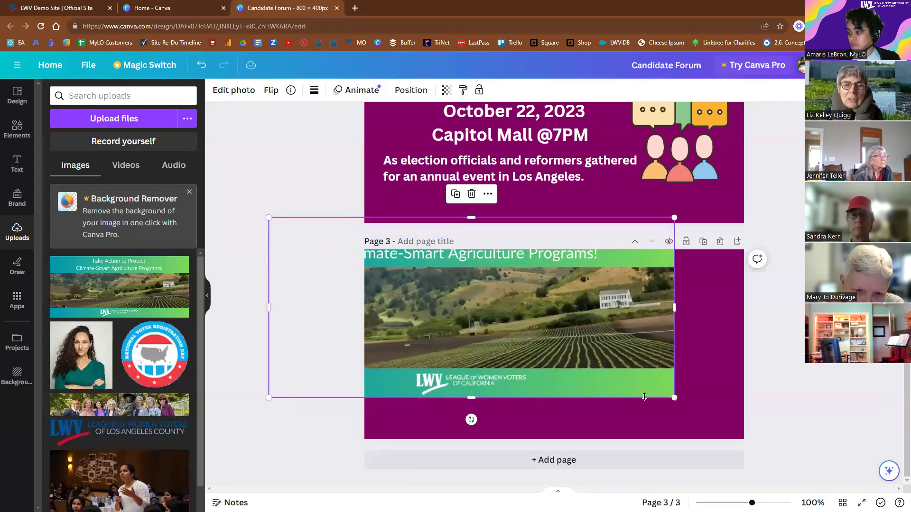
drag(670, 395, 811, 459)
drag(524, 322, 448, 367)
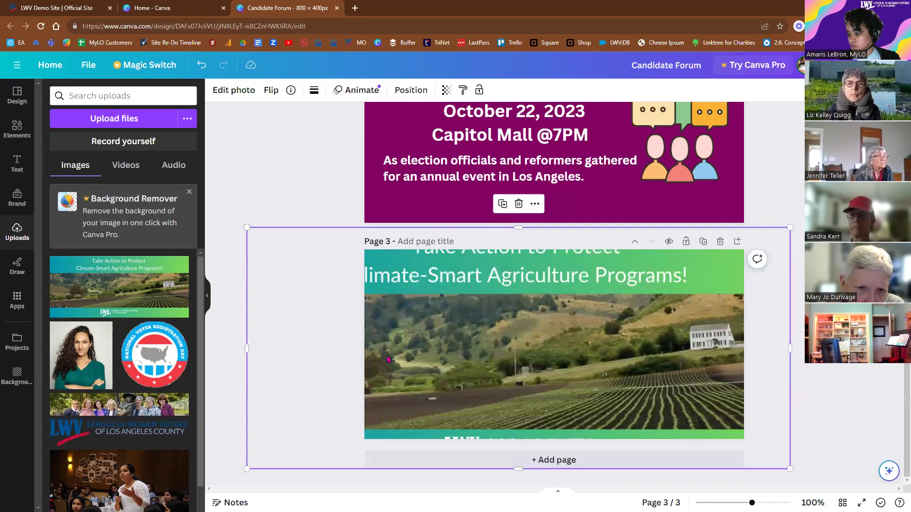
Open the list of available actions for the enlarged farm image on page 3.
right_click(448, 367)
mouse_move(448, 366)
key(Escape)
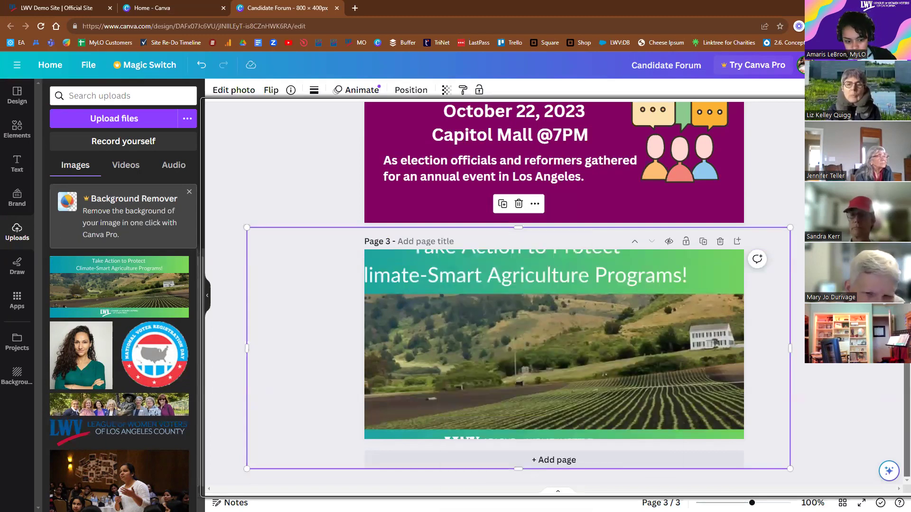
right_click(442, 327)
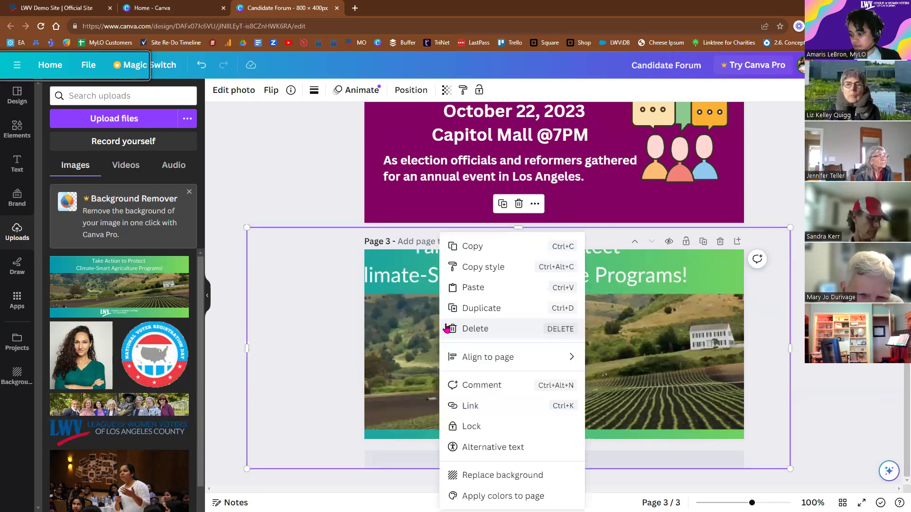
Try using the Climate-Smart Agriculture image as page 3's background and slightly enlarging it within its crop.
click(494, 475)
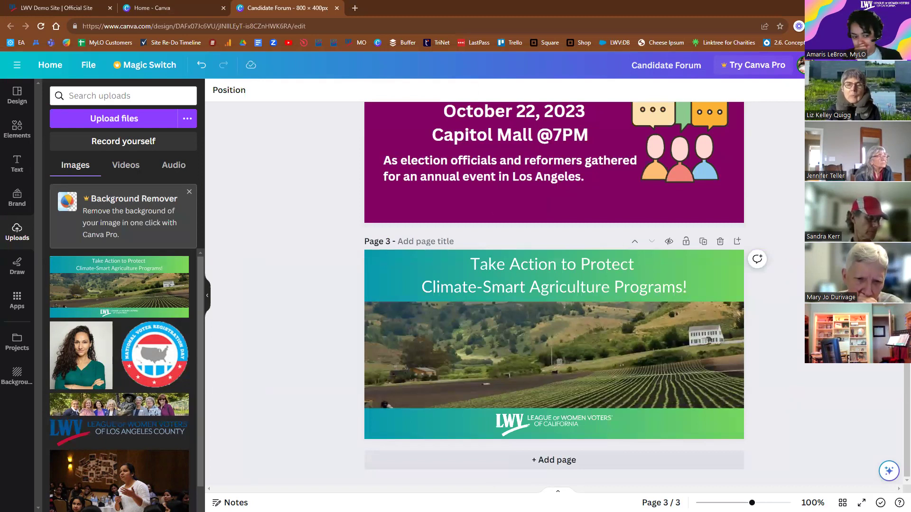
click(454, 355)
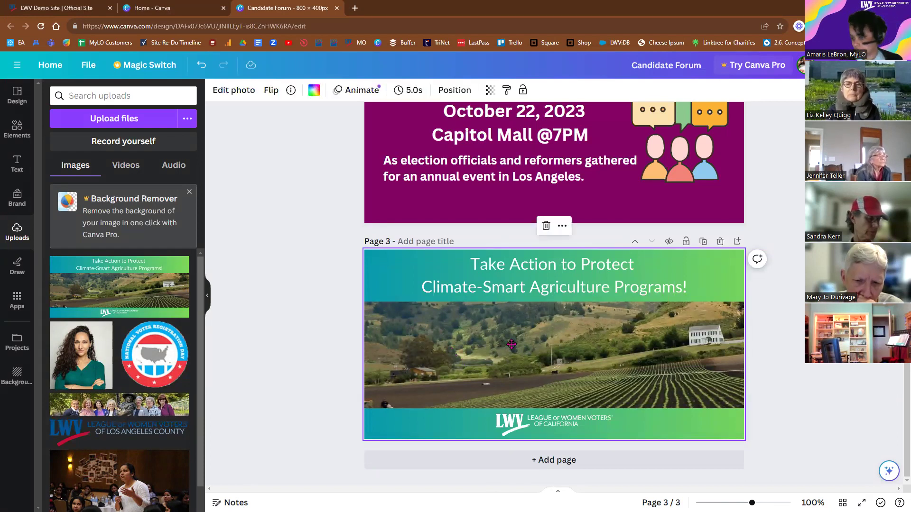
double_click(511, 345)
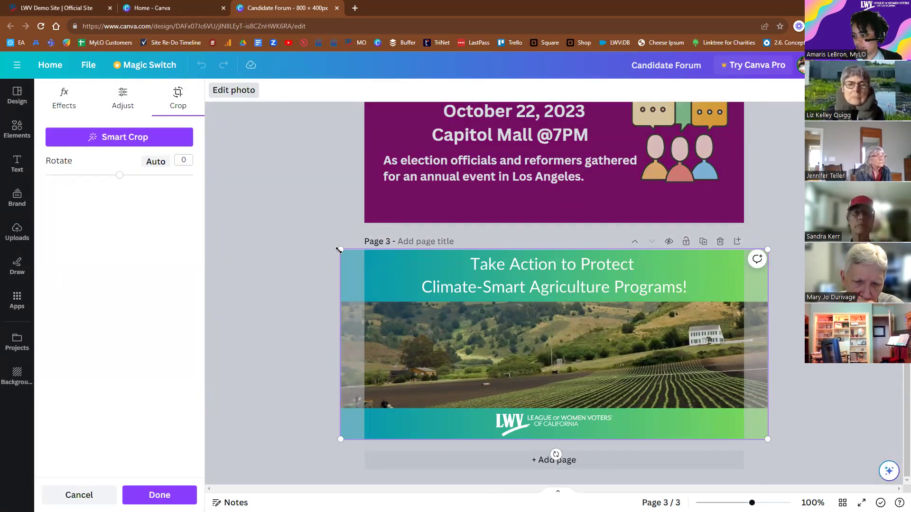
mouse_move(336, 244)
mouse_down()
mouse_move(315, 236)
mouse_move(329, 242)
mouse_up()
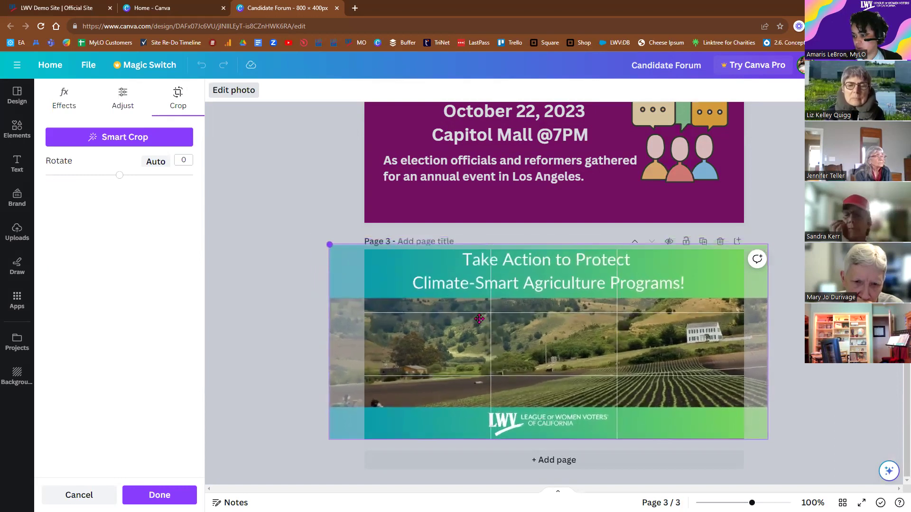
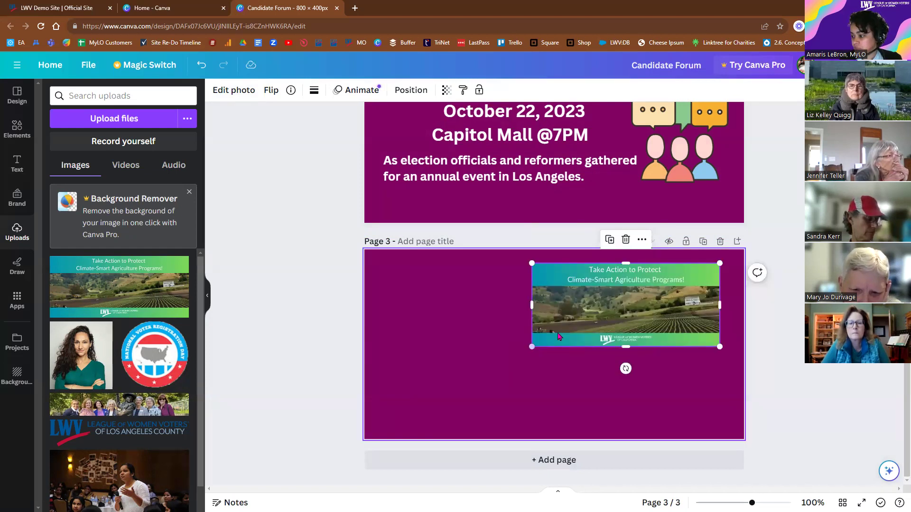
Tilt the Climate-Smart Agriculture image on page 3 slightly and open its flip options.
drag(626, 368, 640, 394)
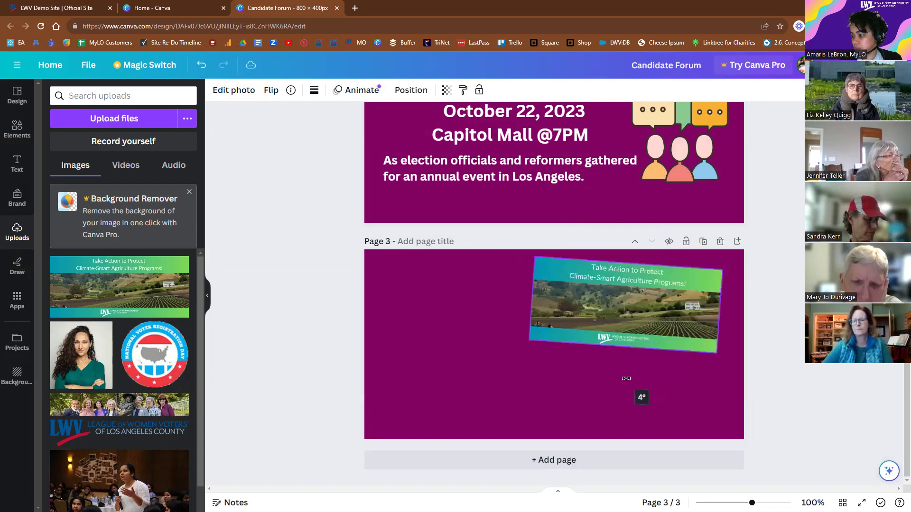
click(277, 93)
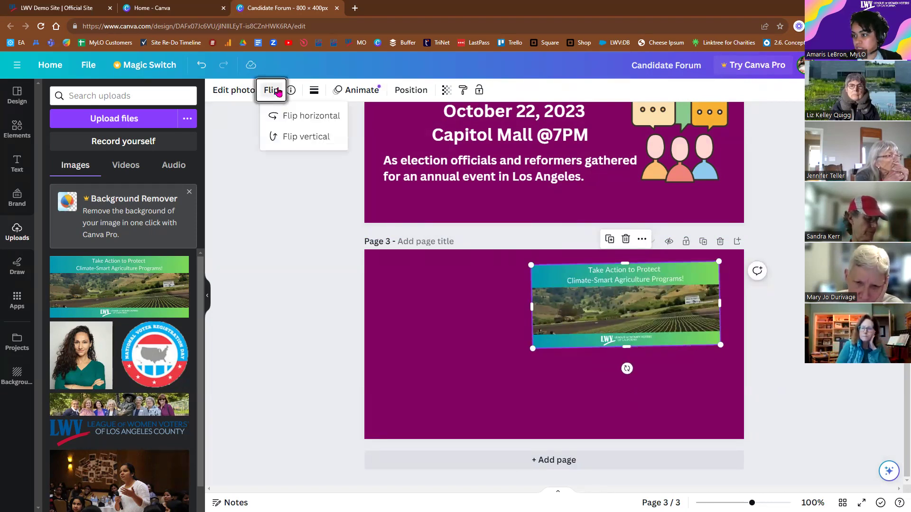
Look through the photo effects and photo animations available for the image, leaving it without either.
click(229, 94)
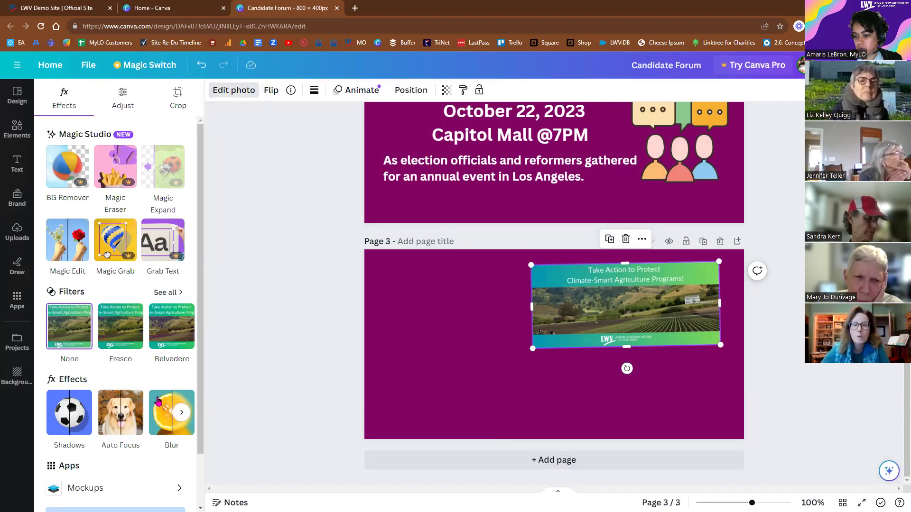
scroll(124, 404, down, 2)
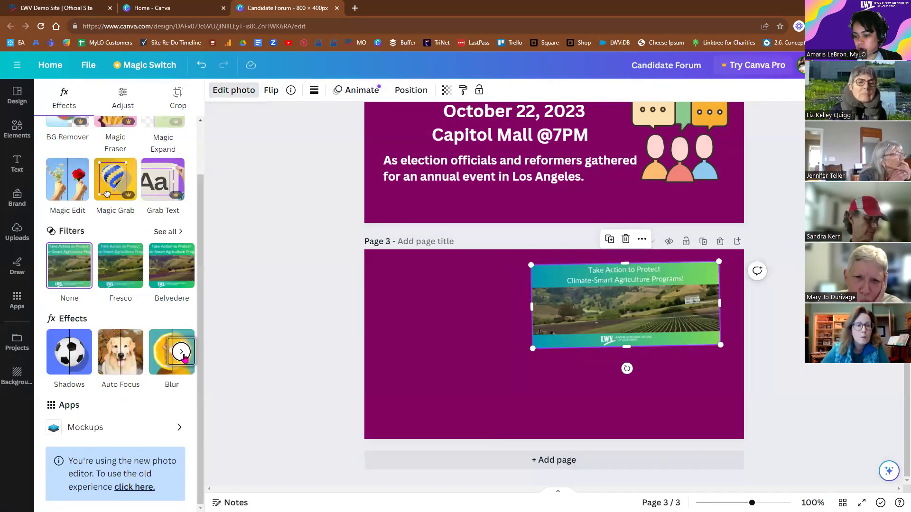
click(181, 352)
scroll(175, 379, up, 1)
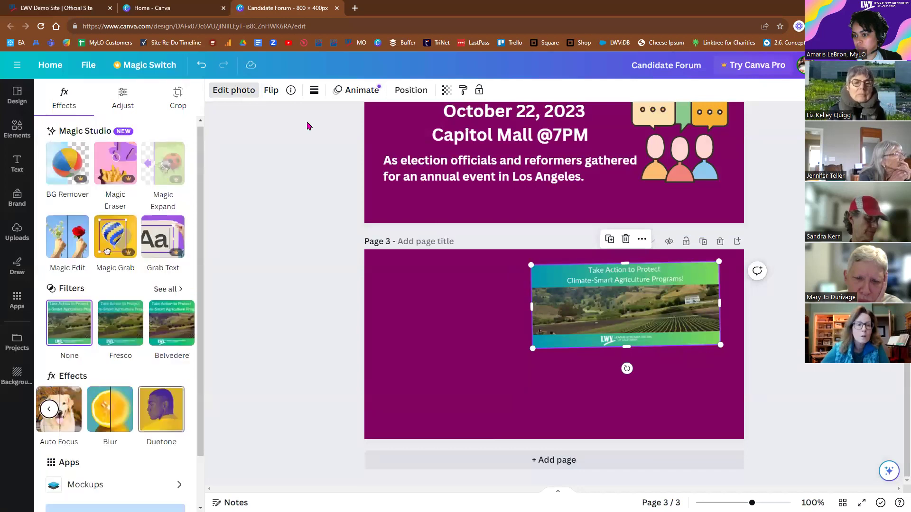
click(350, 97)
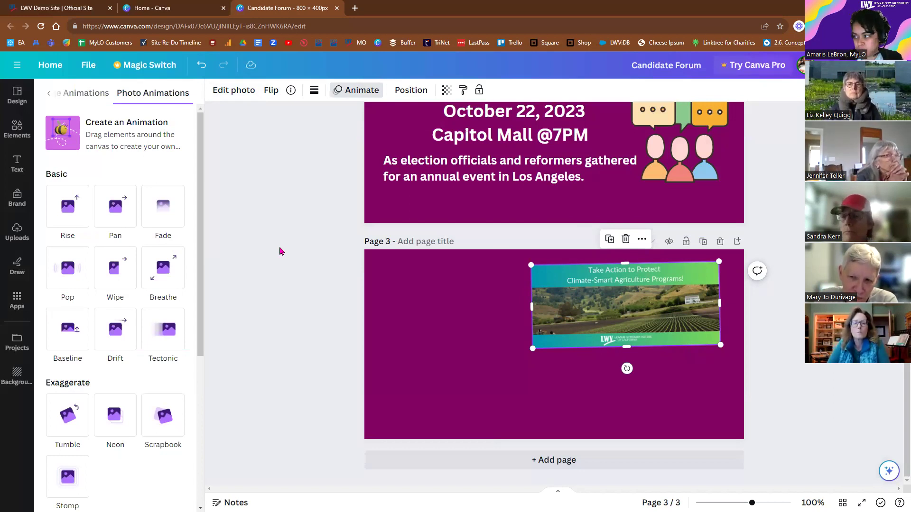
click(279, 251)
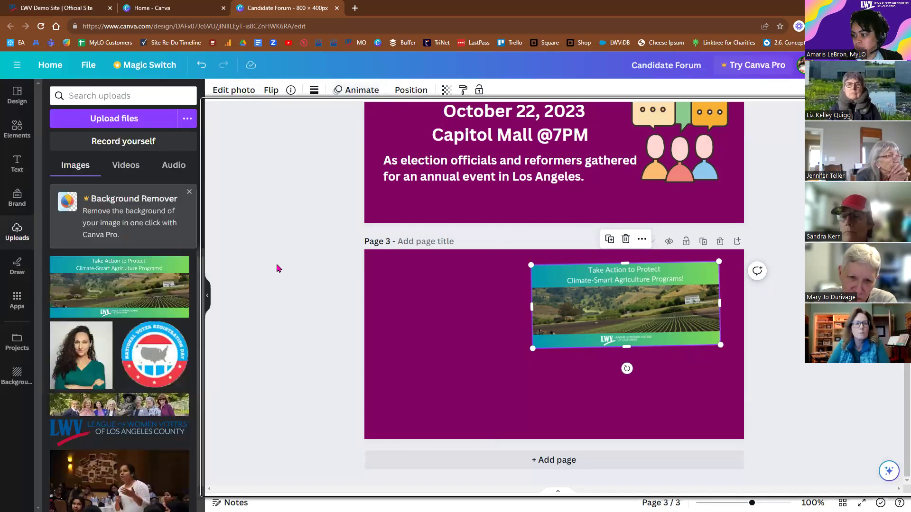
click(411, 343)
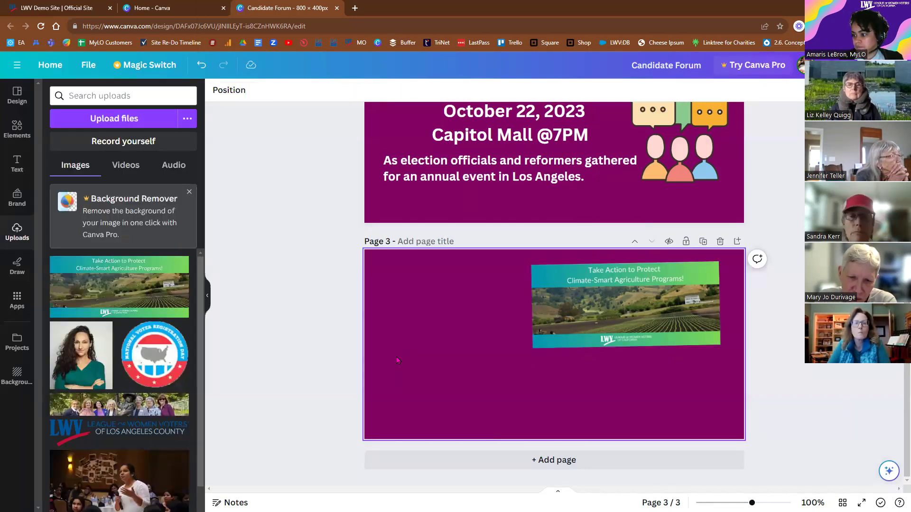
Return to the Canva home page and open the recent design "YT Thumbnail example" in a new tab.
scroll(365, 365, up, 1)
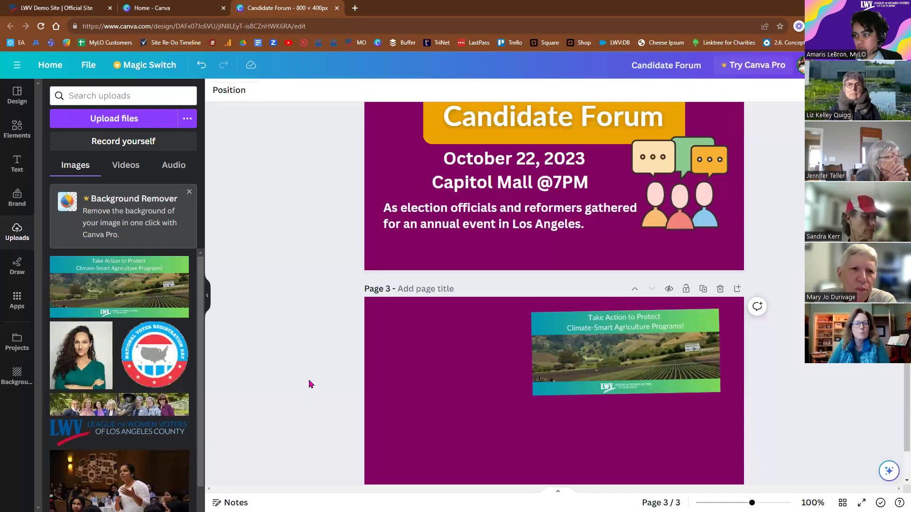
scroll(309, 387, up, 4)
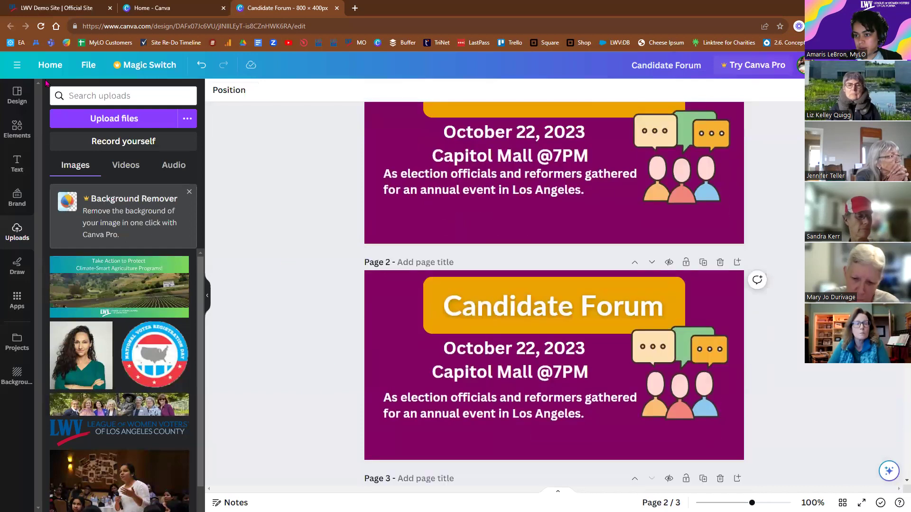
click(48, 66)
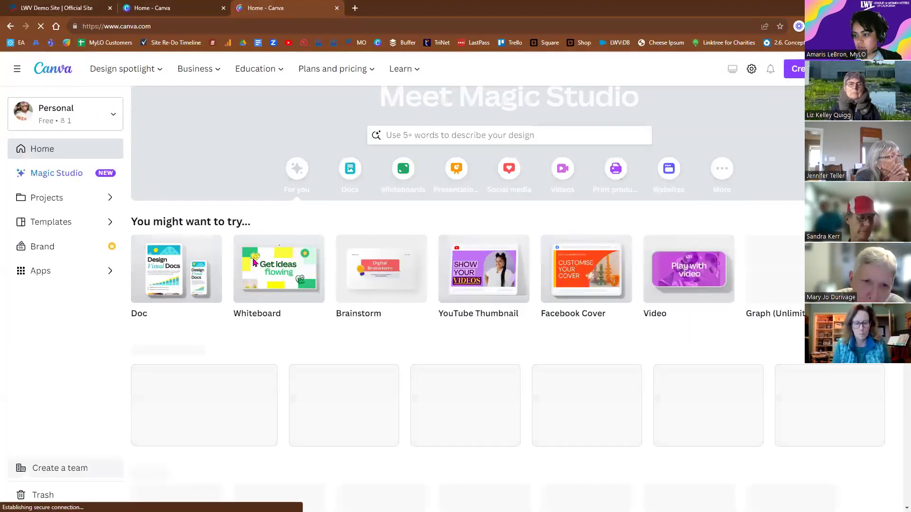
scroll(255, 270, down, 3)
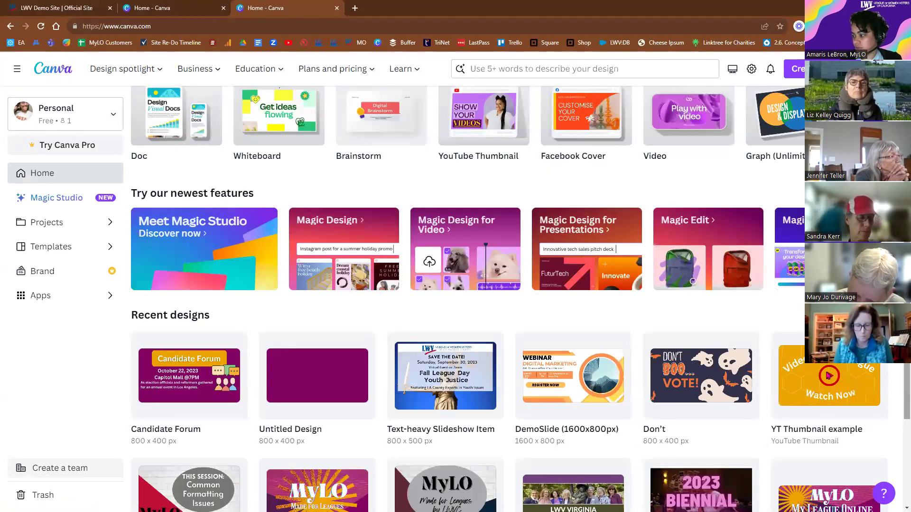
right_click(773, 369)
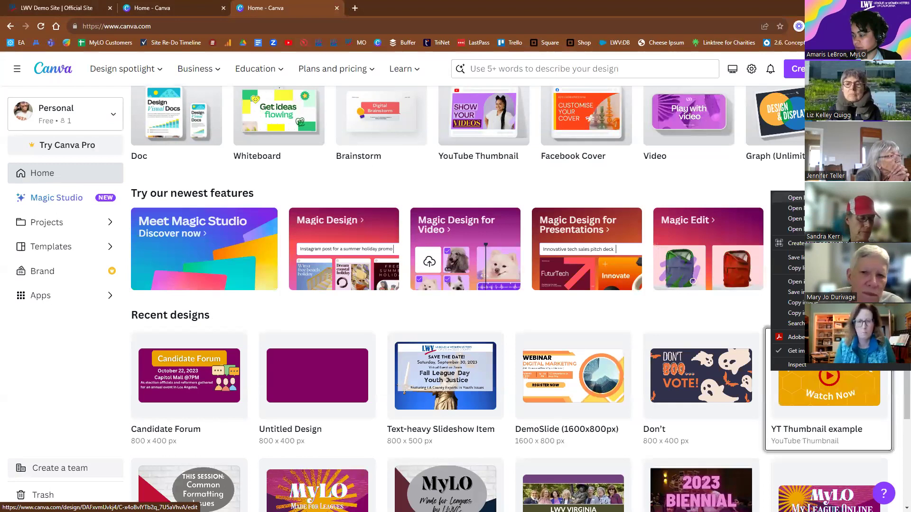
click(792, 198)
Create a new blank design of the YouTube Thumbnail type.
scroll(467, 285, up, 2)
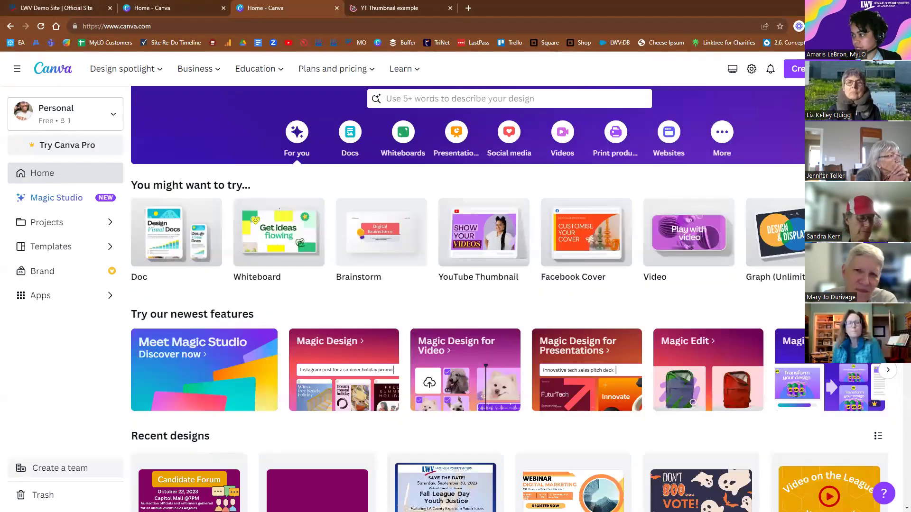
scroll(509, 299, up, 1)
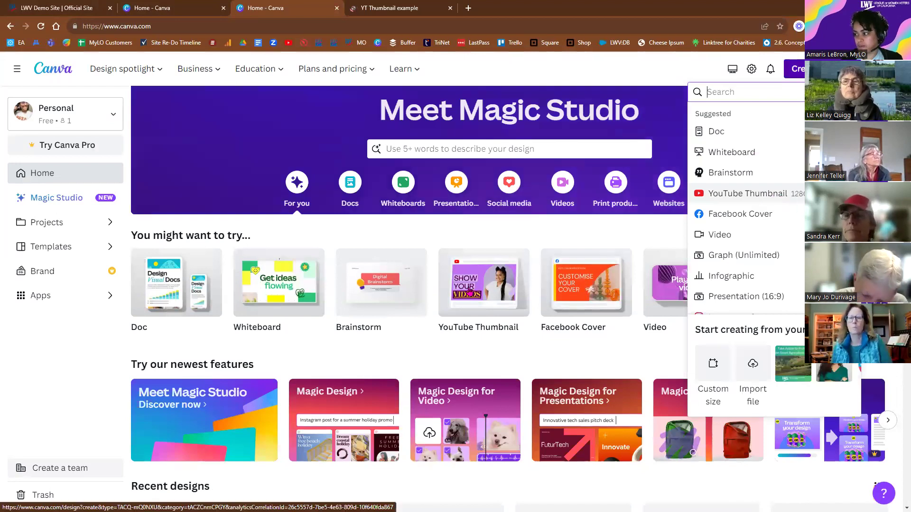
mouse_move(477, 296)
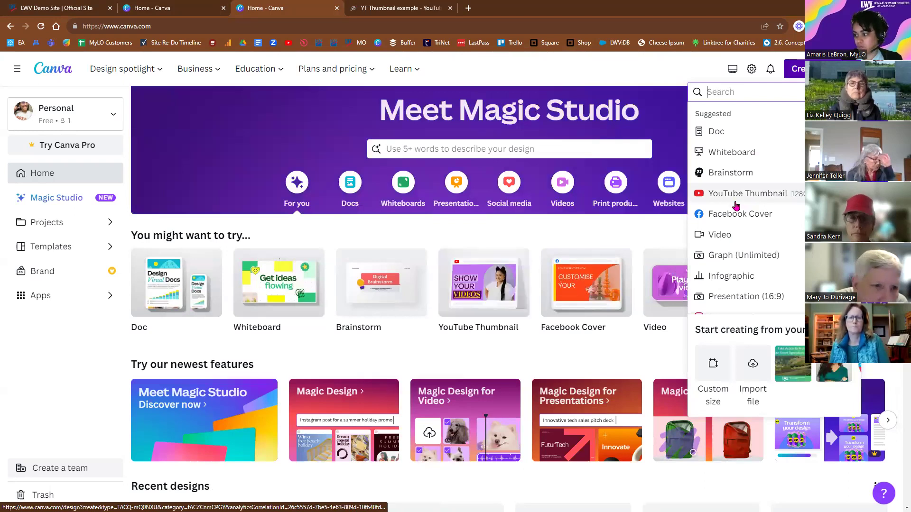
click(482, 290)
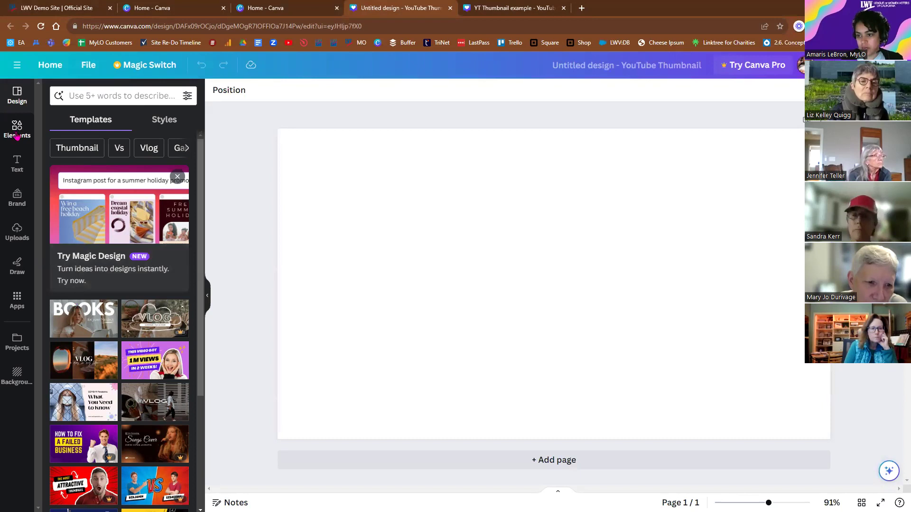
Search the elements for "play button" and show all matching graphics.
click(17, 135)
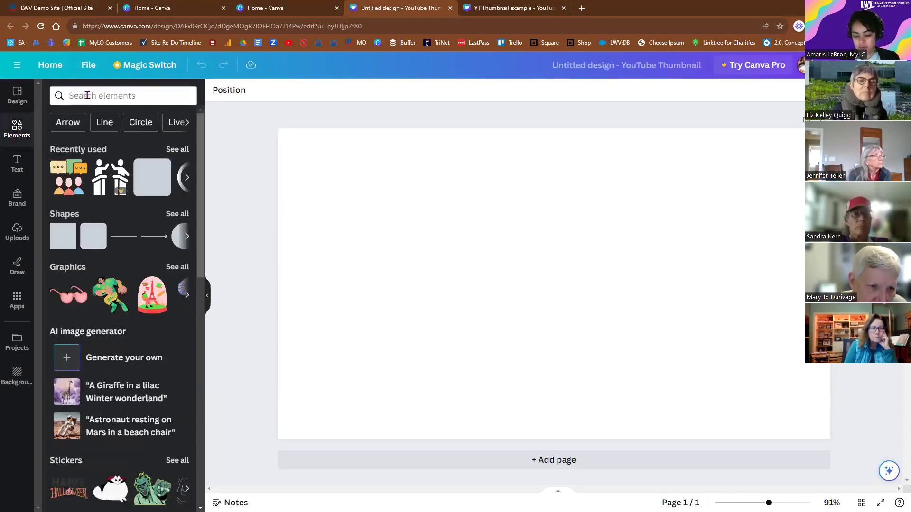
click(87, 95)
text(pla)
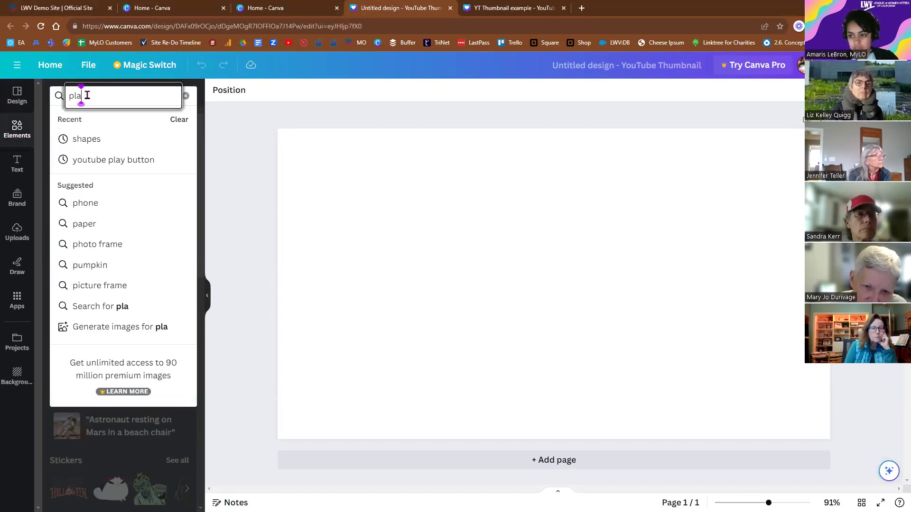
text(y button)
key(Return)
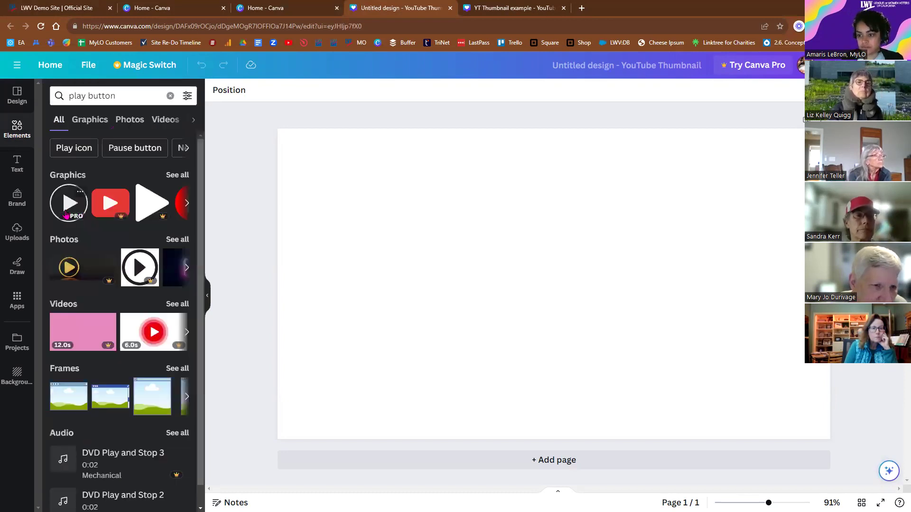
click(173, 176)
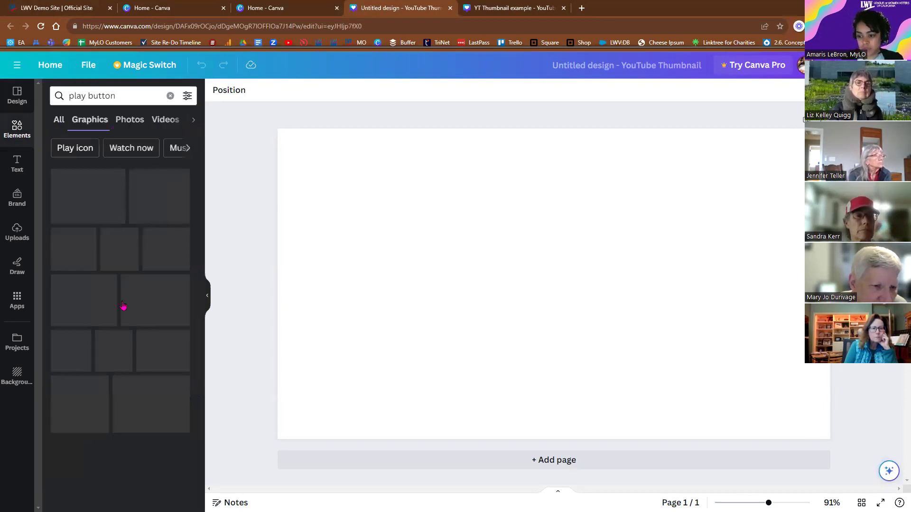
Add the free black circular play button with a white triangle to the page centre and shrink it slightly.
click(155, 294)
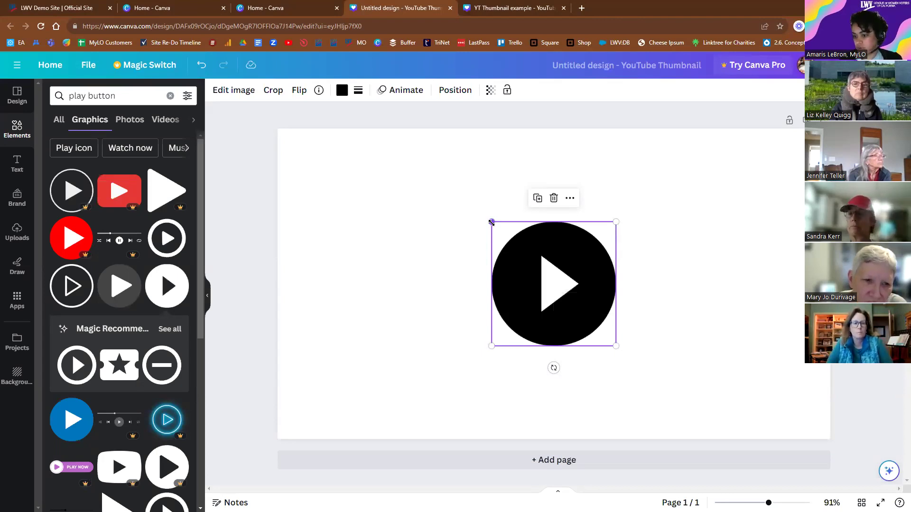
drag(492, 223, 504, 234)
mouse_move(538, 310)
mouse_down()
mouse_move(557, 300)
mouse_move(540, 300)
mouse_up()
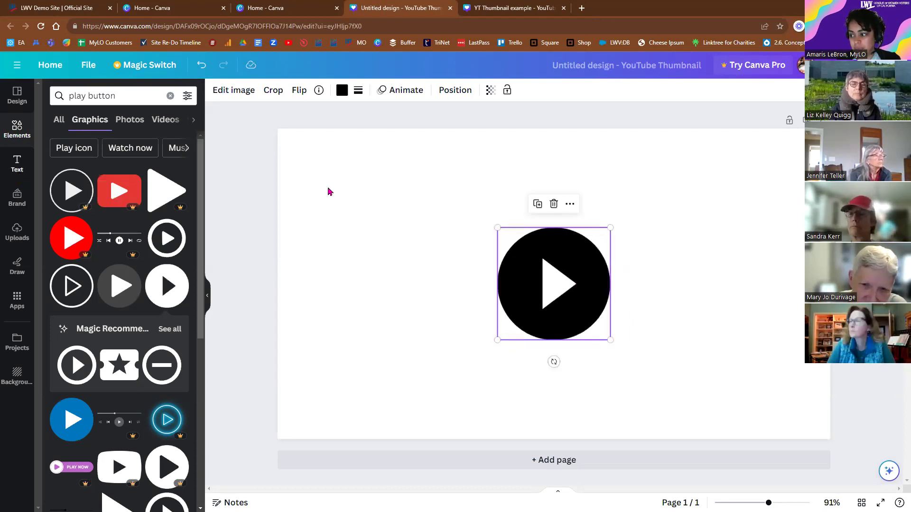
click(335, 215)
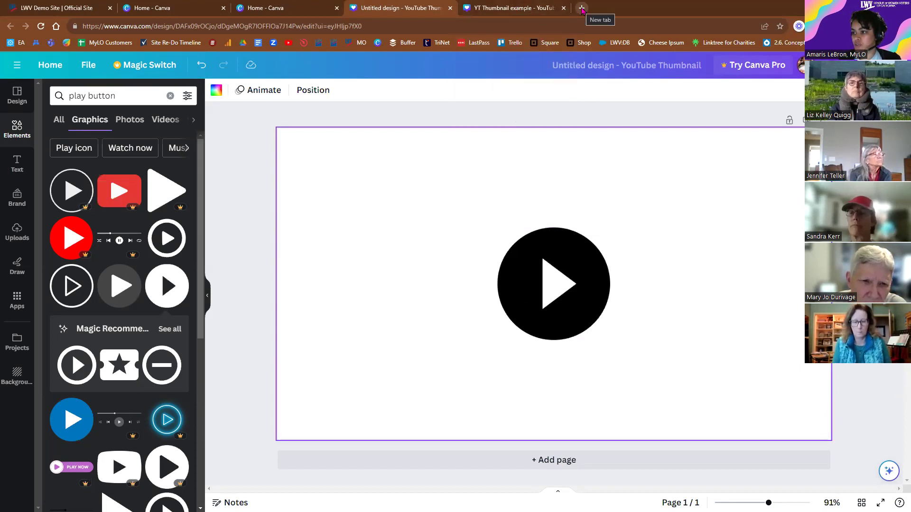
Open YouTube in a new browser tab and start a video search.
right_click(287, 43)
click(313, 53)
click(611, 11)
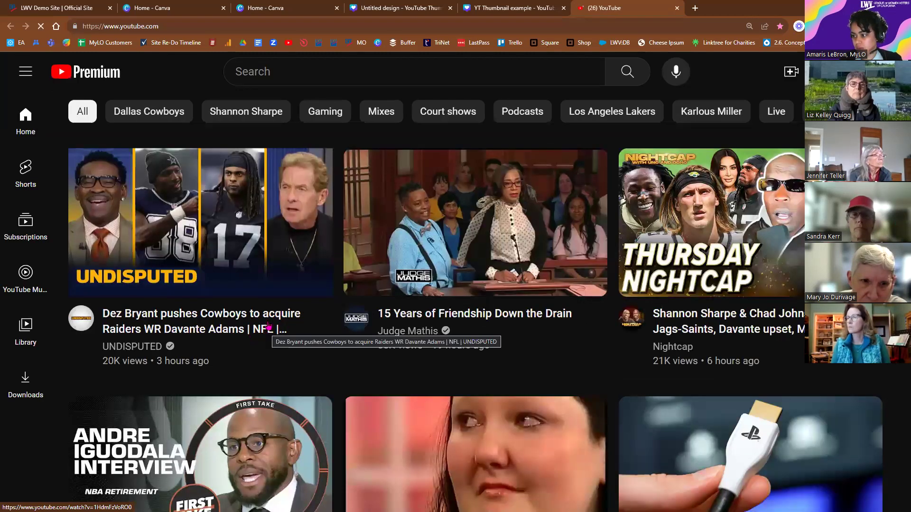
click(328, 69)
text(lw)
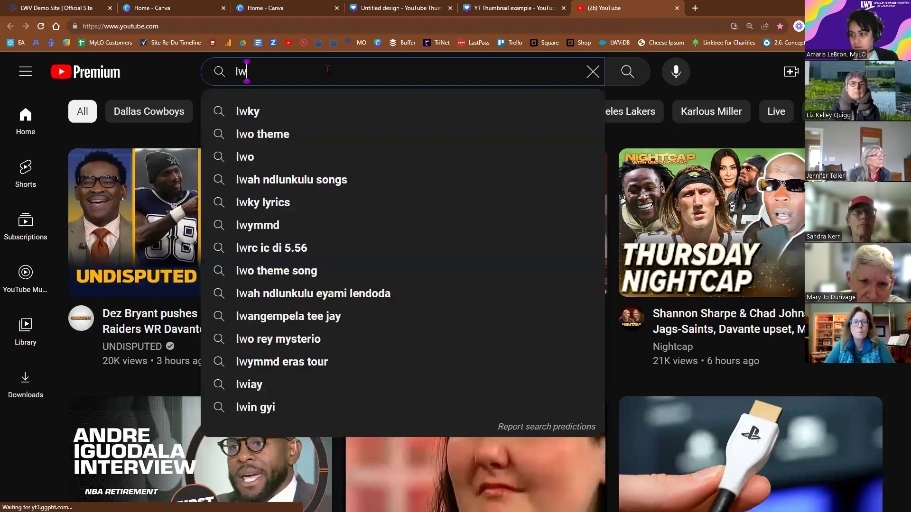
text(vc)
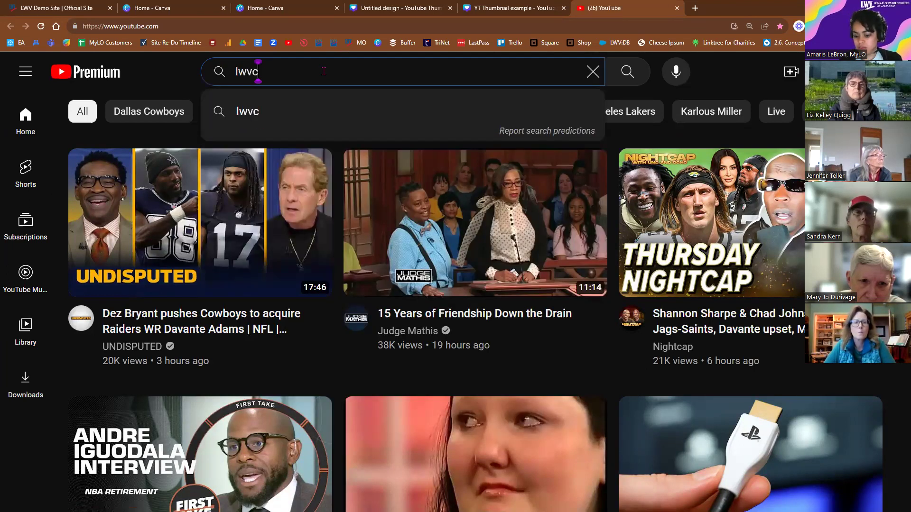
key(BackSpace)
key(BackSpace)
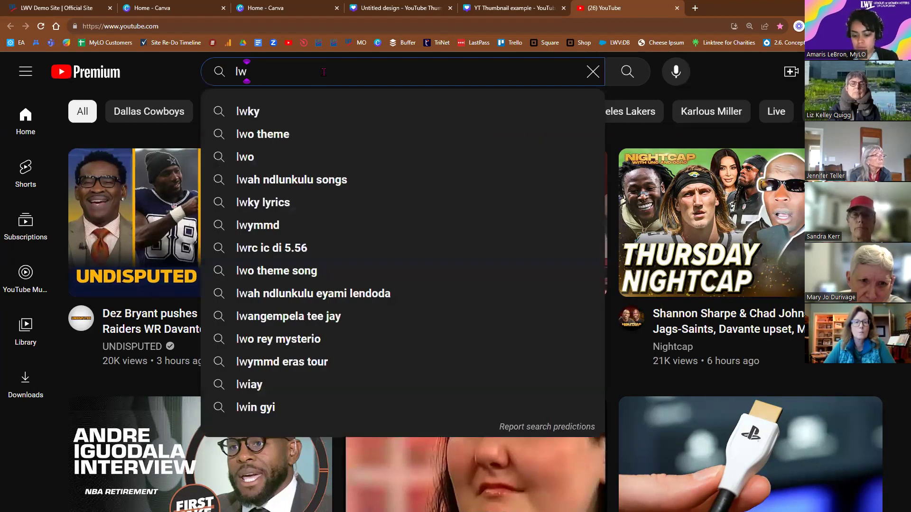
key(BackSpace)
key(BackSpace)
Search YouTube for "mylo training" videos.
text(mylo tra)
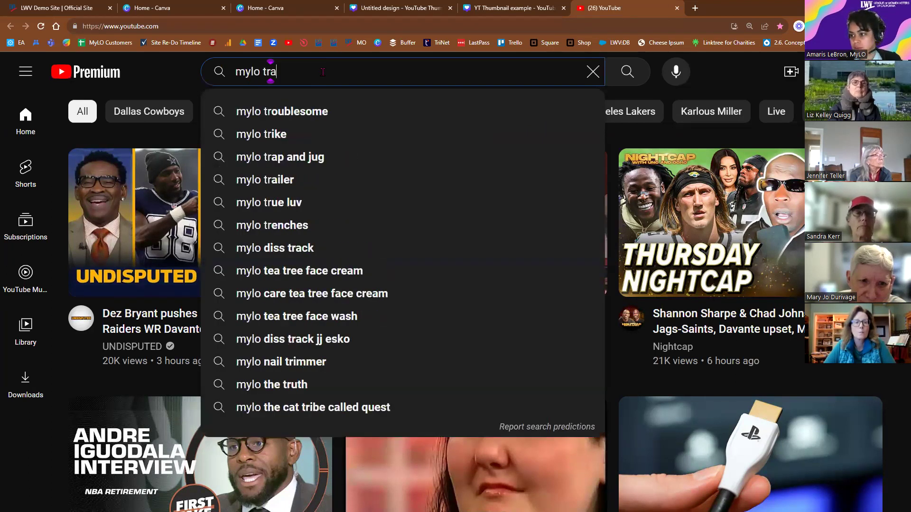
text(ining)
key(Return)
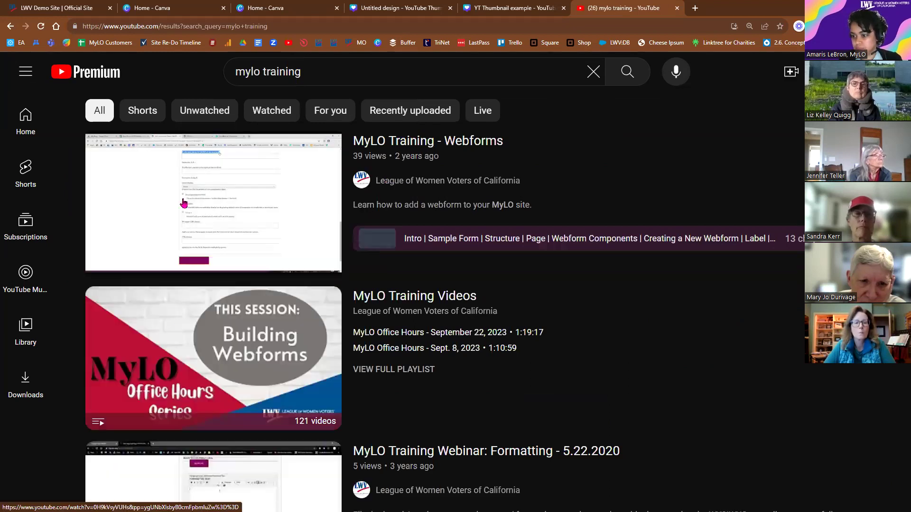
Open the "MyLO Training - Webforms" video and pause it at 5:51 on the webform components page.
click(184, 203)
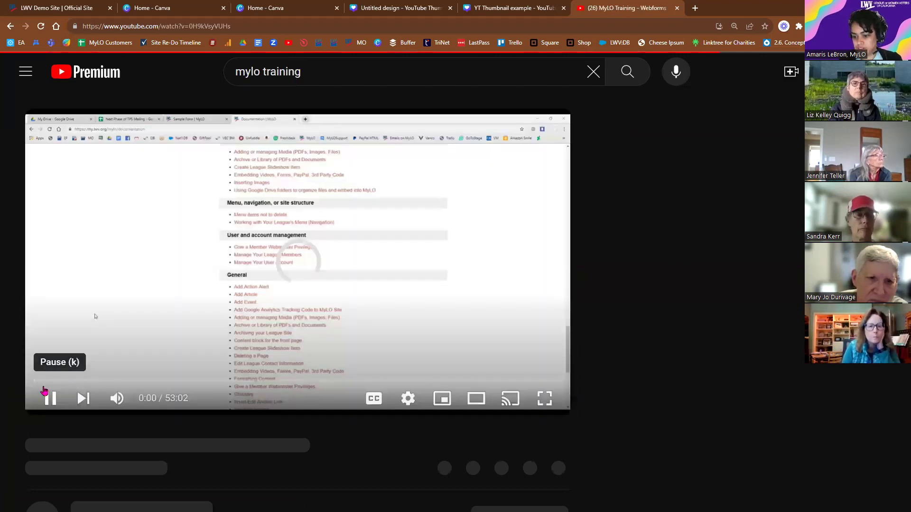
click(53, 404)
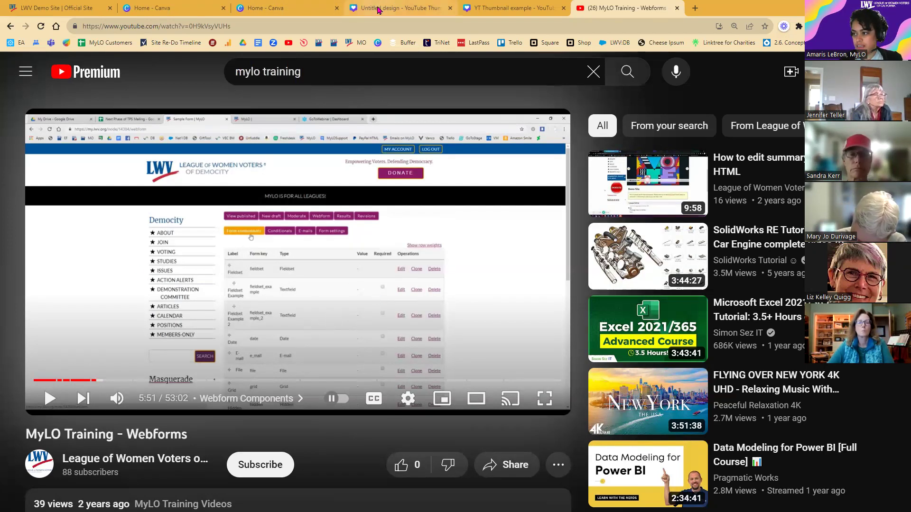
Switch back to the untitled YouTube thumbnail design in Canva and start uploading a file.
click(505, 11)
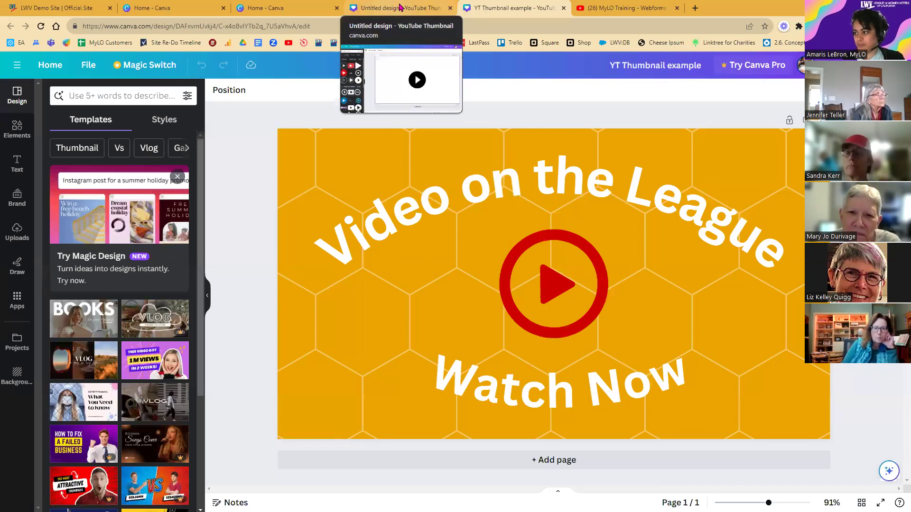
click(388, 7)
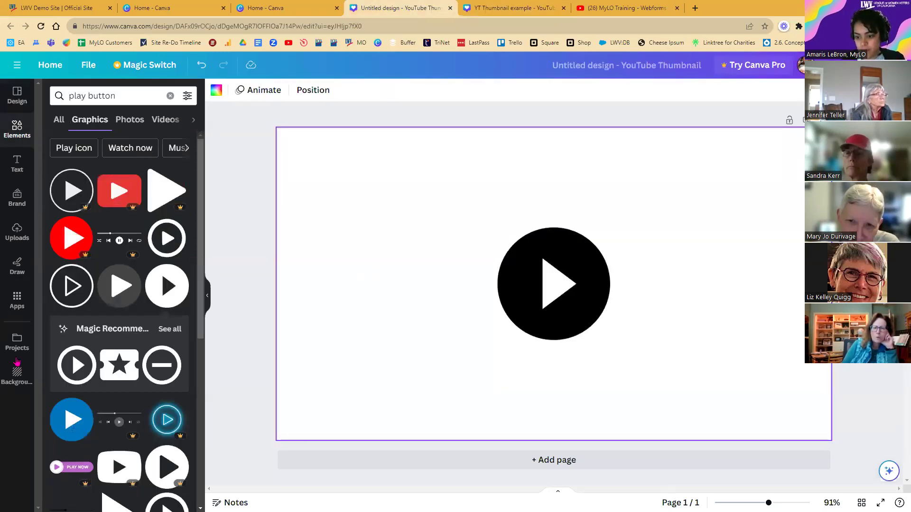
click(21, 241)
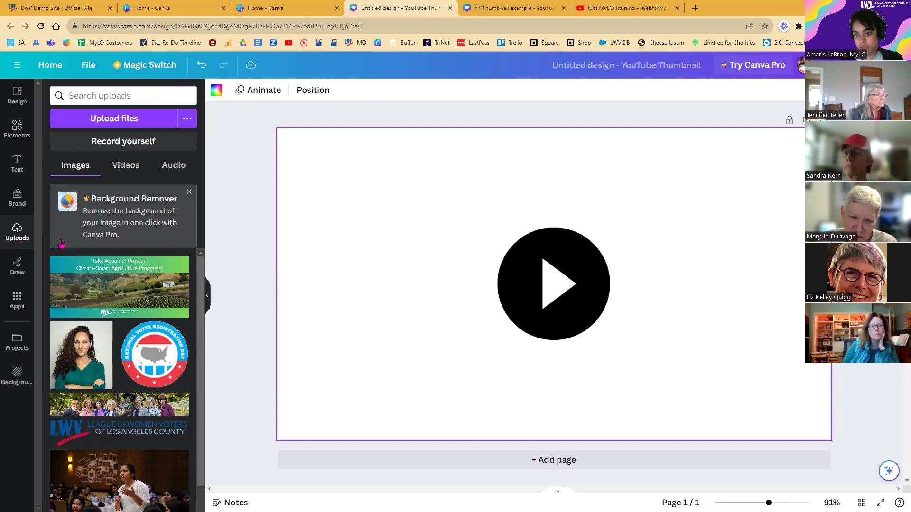
click(107, 123)
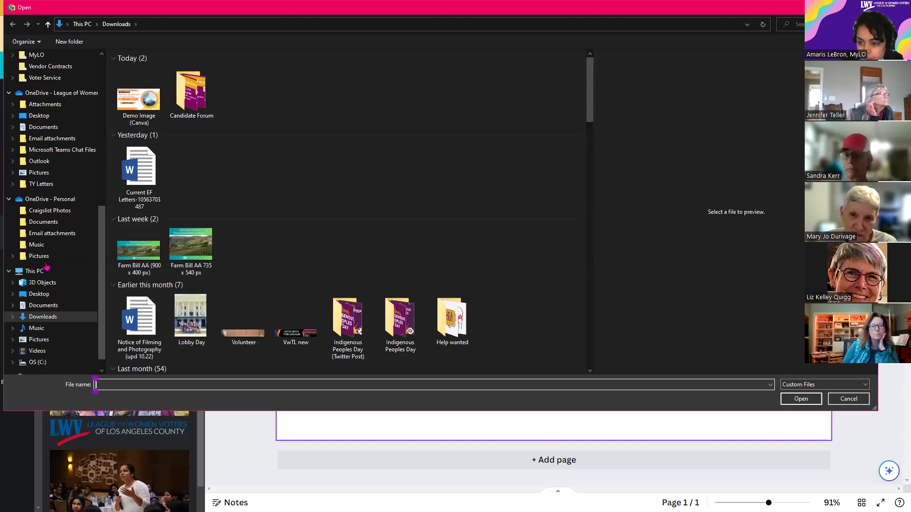
Find Screenshot (373) in the Screenshots folder of This PC's Pictures and upload it.
click(39, 256)
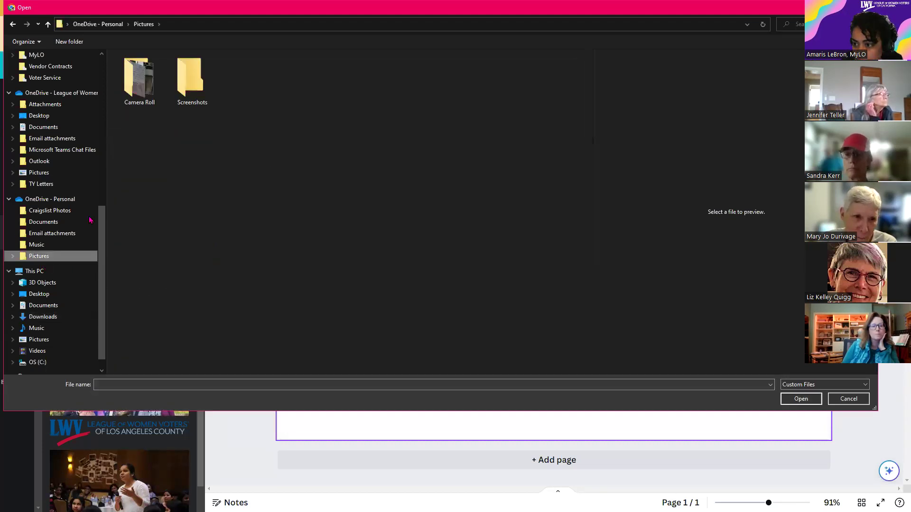
click(183, 95)
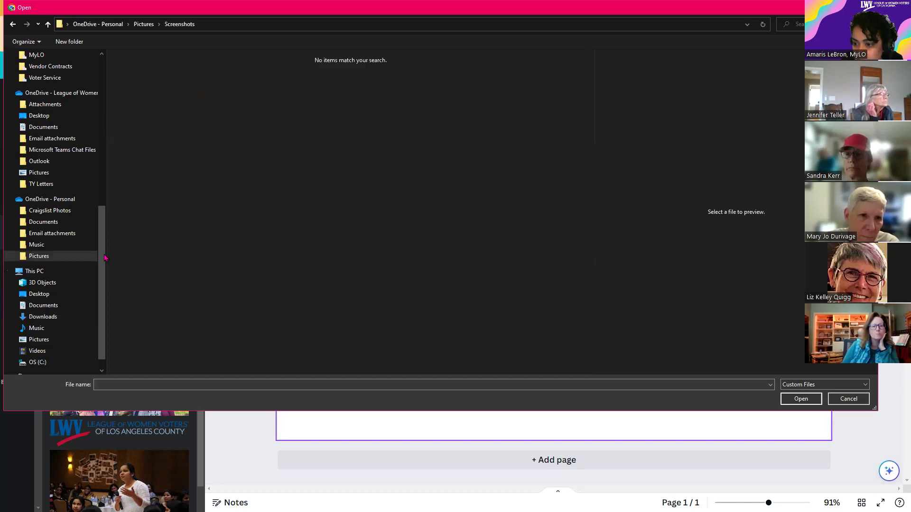
scroll(94, 95, up, 10)
click(43, 64)
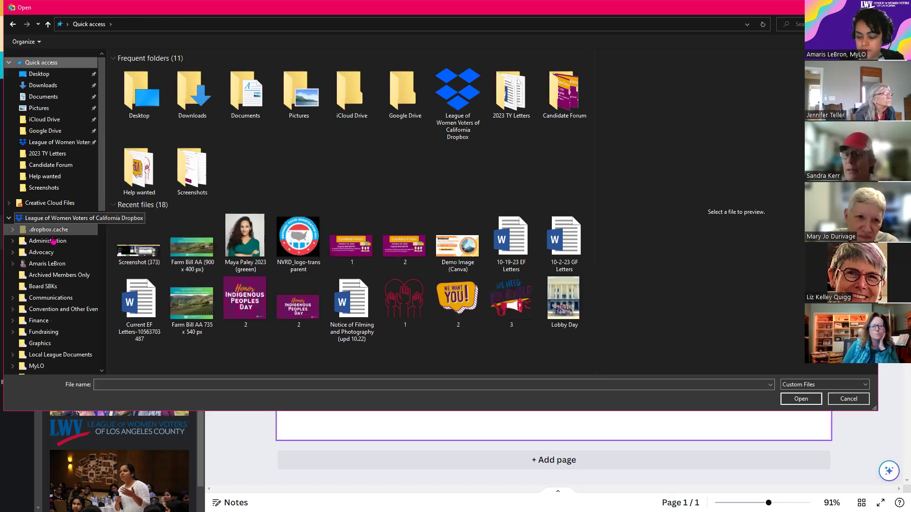
click(45, 188)
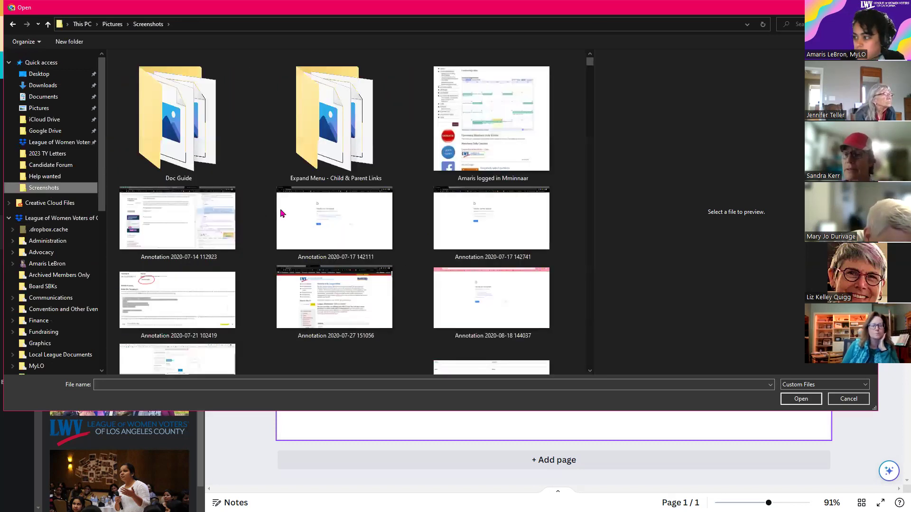
click(588, 362)
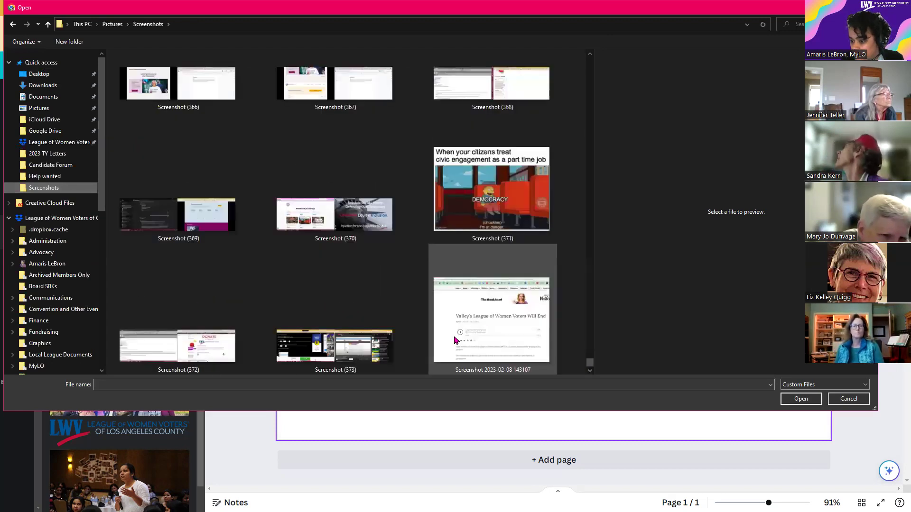
double_click(364, 353)
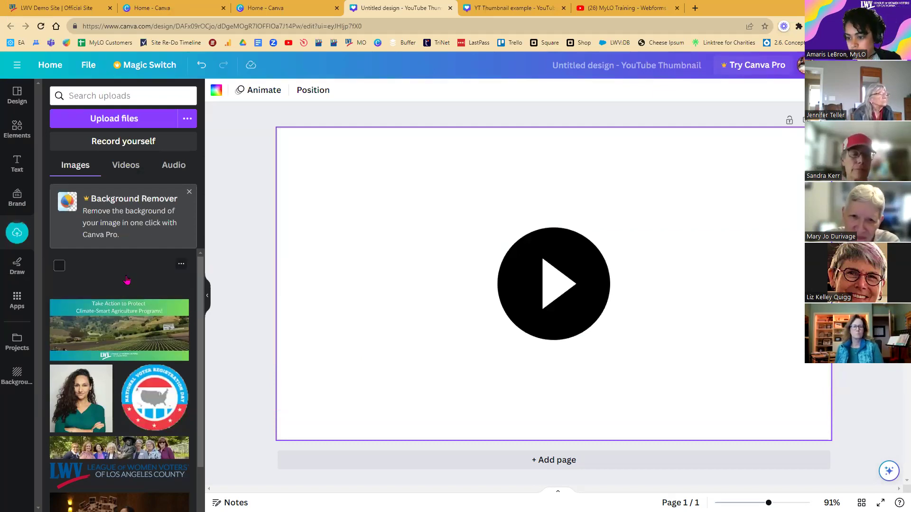
Add the uploaded video screenshot to the page and move it over the play button.
click(142, 277)
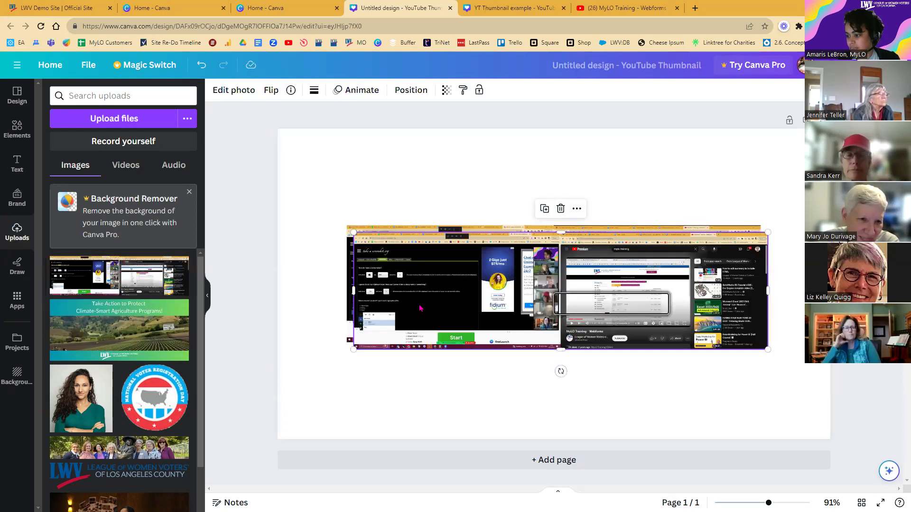
drag(415, 309, 397, 294)
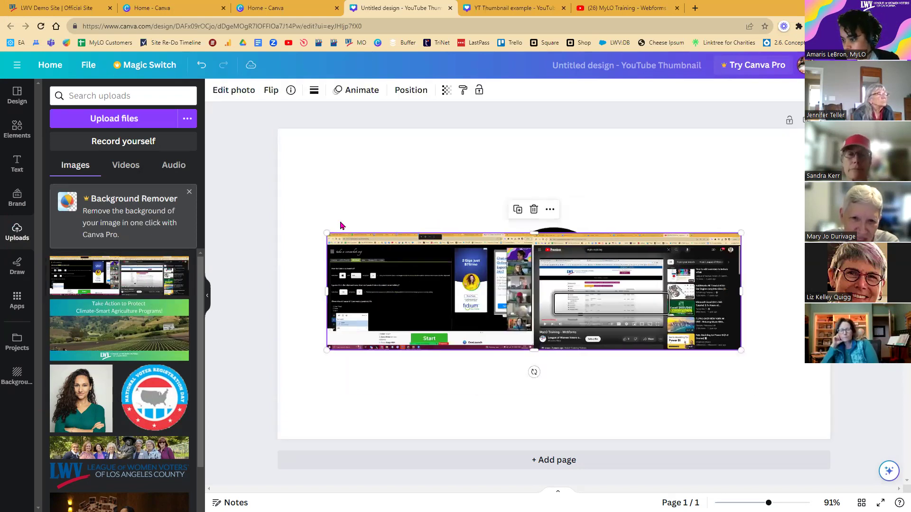
Crop the screenshot with the Freeform ratio to just the video player frame and apply the crop.
double_click(415, 279)
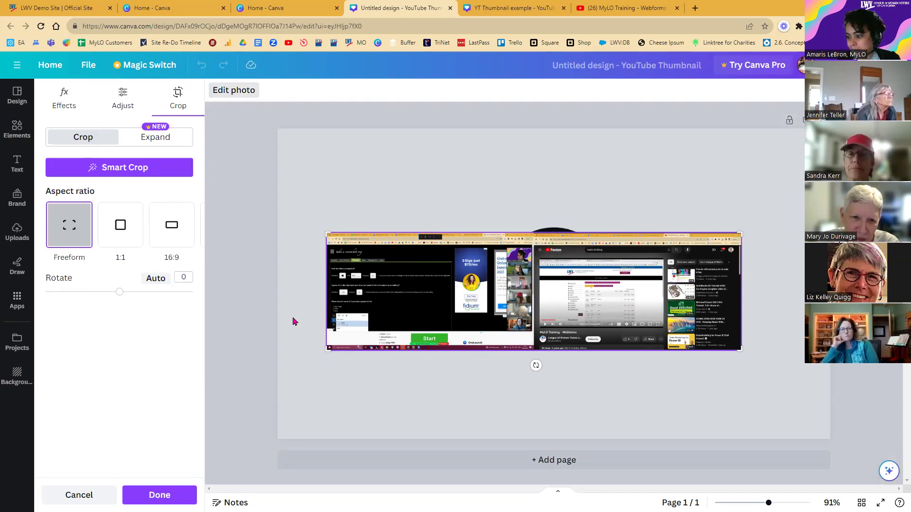
drag(527, 254, 539, 259)
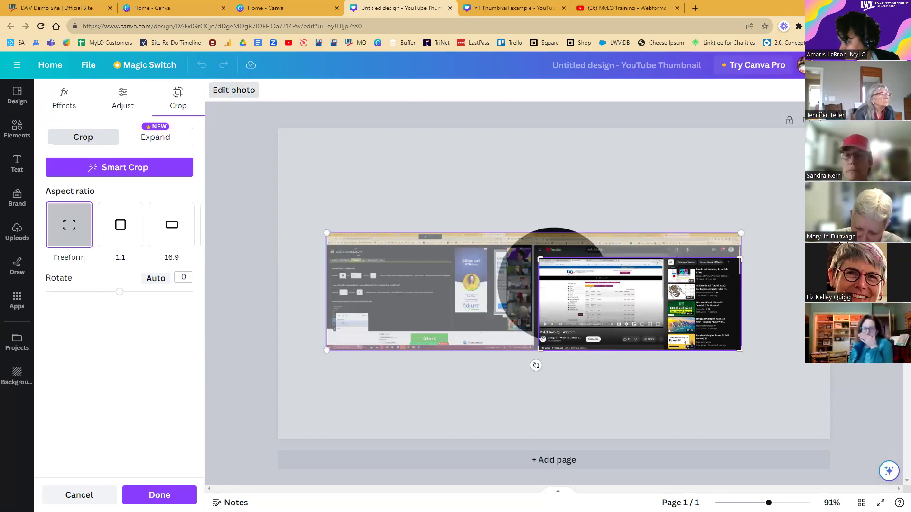
scroll(549, 277, up, 5)
scroll(549, 278, up, 2)
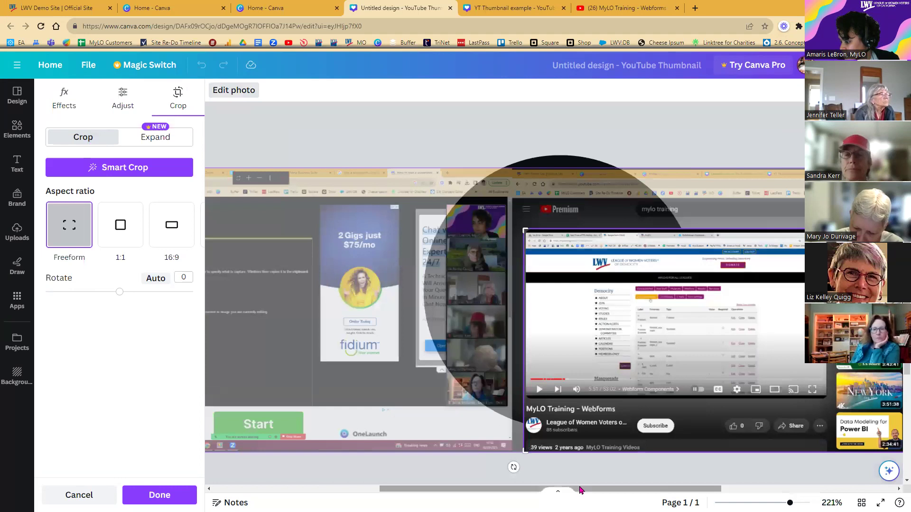
drag(610, 491, 659, 491)
scroll(738, 480, right, 3)
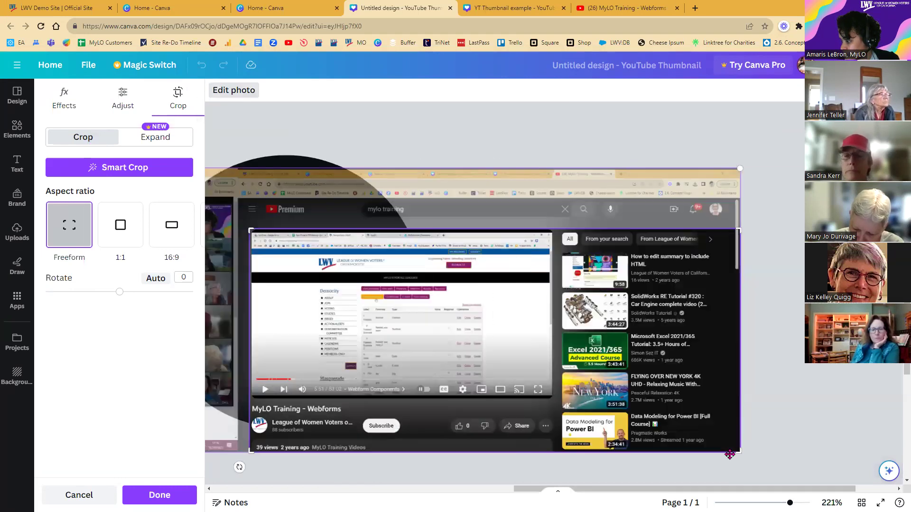
drag(739, 451, 551, 398)
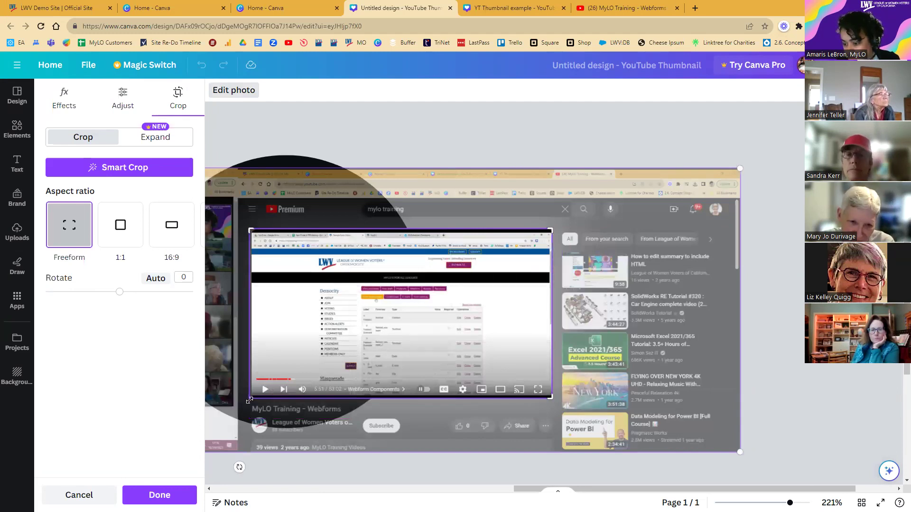
drag(252, 399, 250, 398)
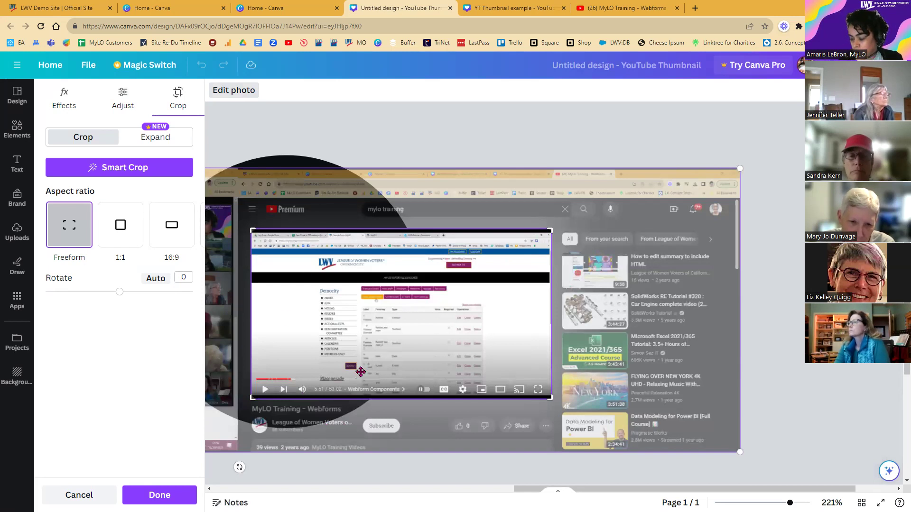
click(169, 496)
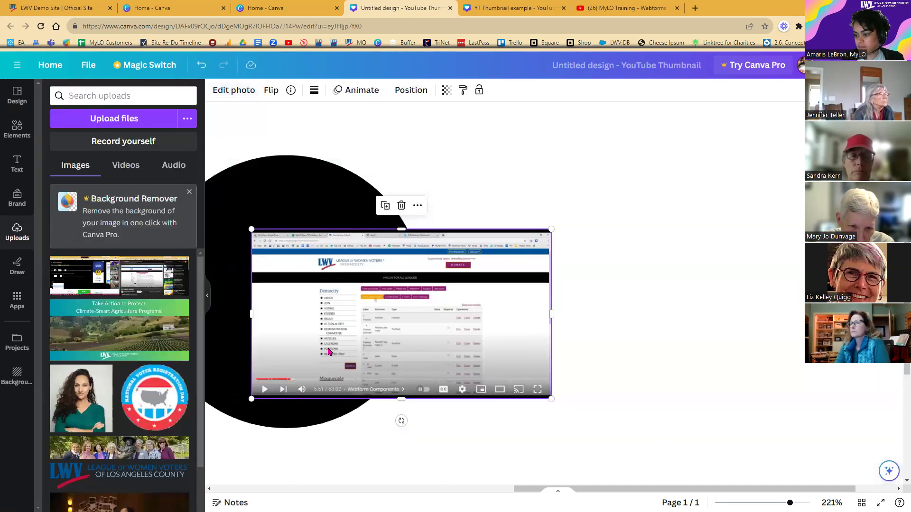
Move the cropped screenshot aside and set it as the page background behind the play button.
drag(350, 337, 393, 319)
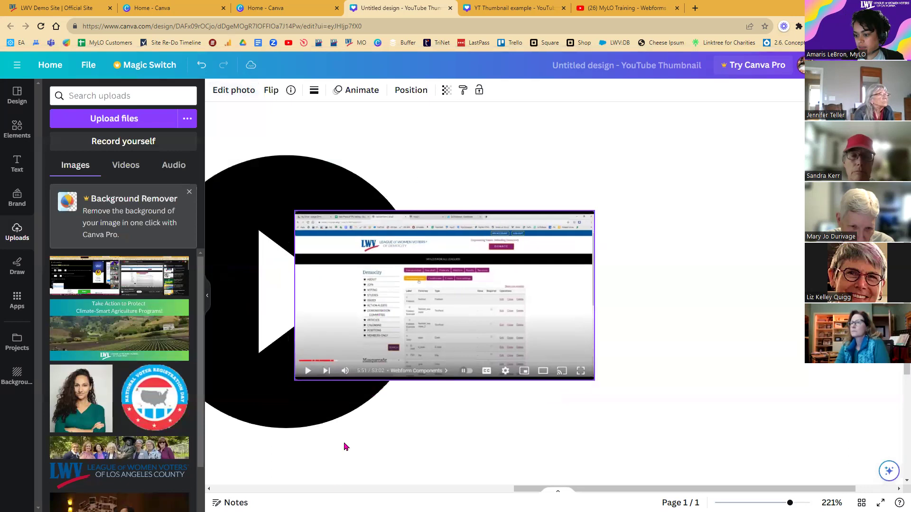
scroll(545, 294, down, 5)
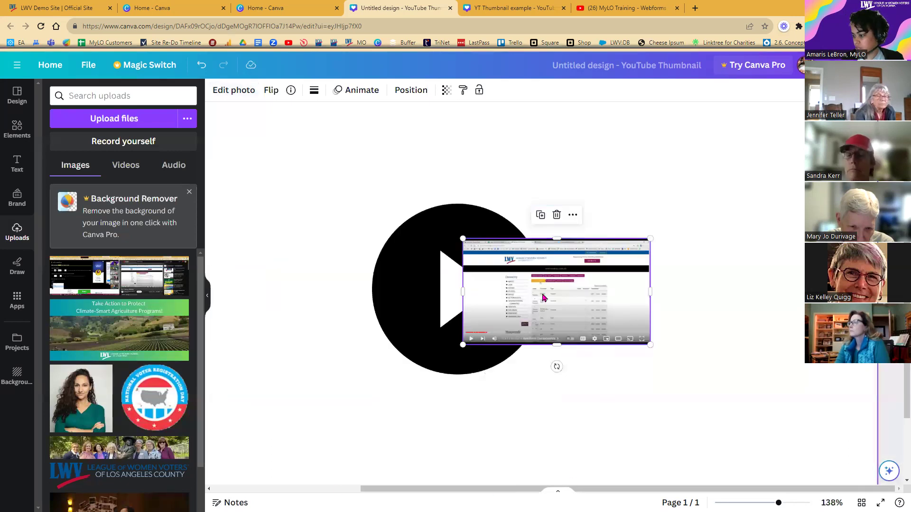
right_click(546, 295)
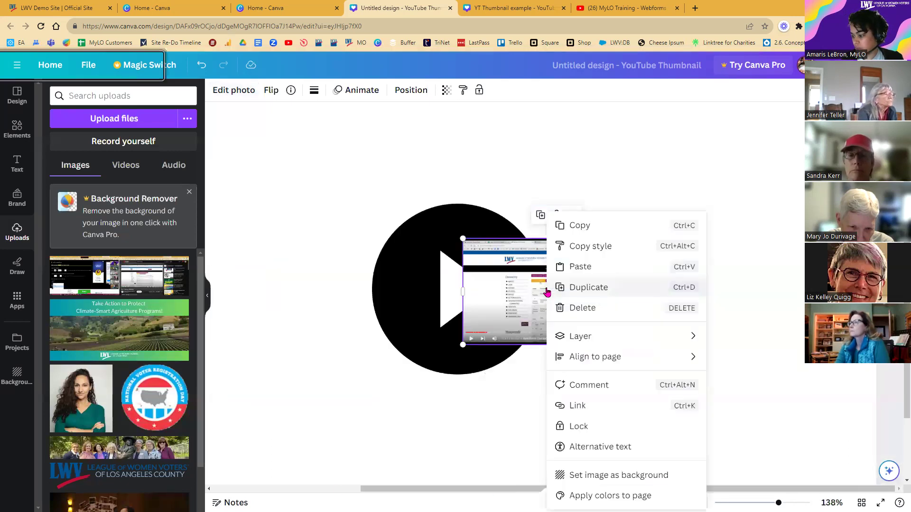
click(593, 475)
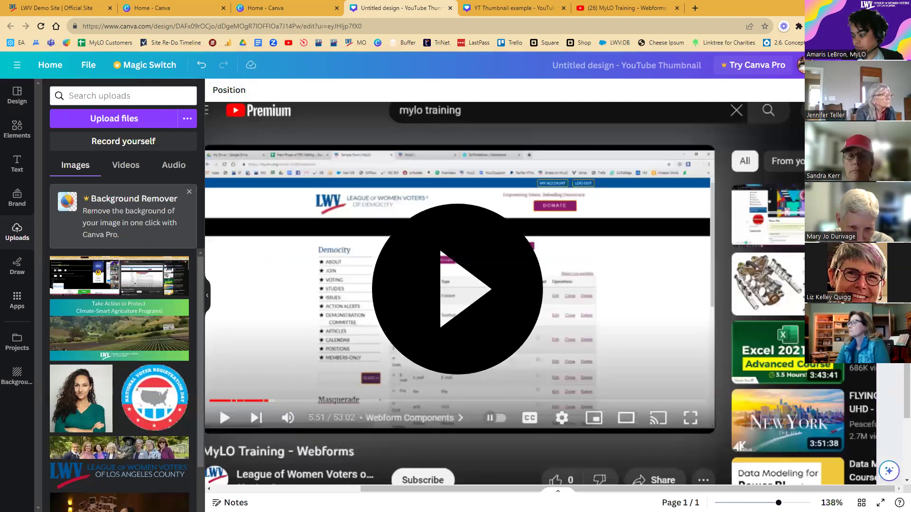
scroll(680, 499, down, 5)
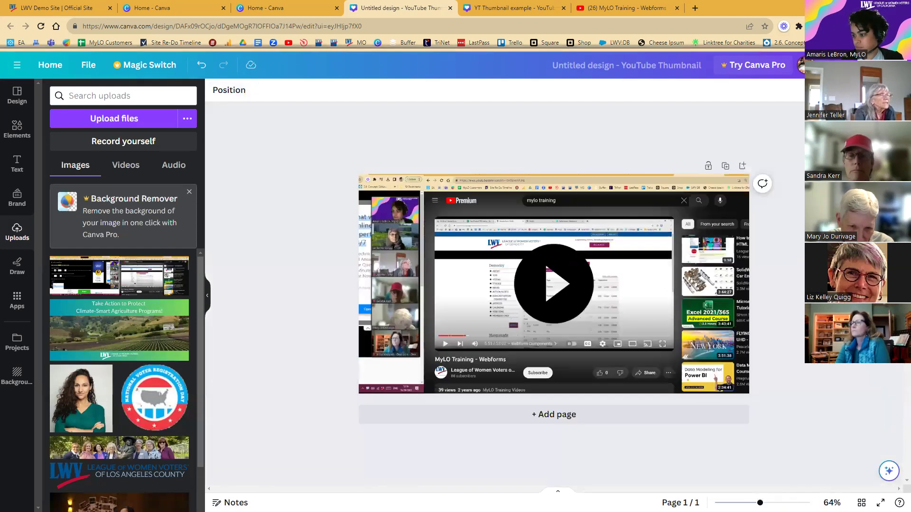
Try to enlarge and reposition the background screenshot so the video frame fills more of the page.
double_click(406, 300)
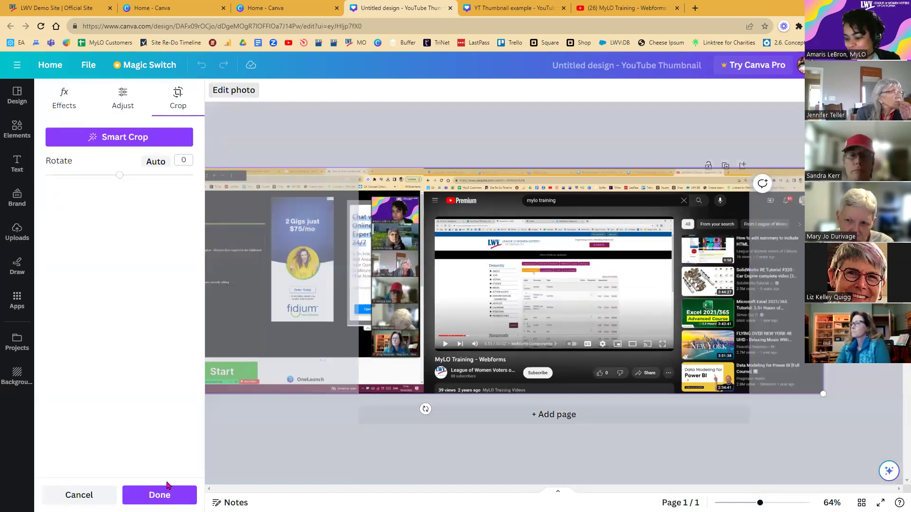
key(Tab)
key(Return)
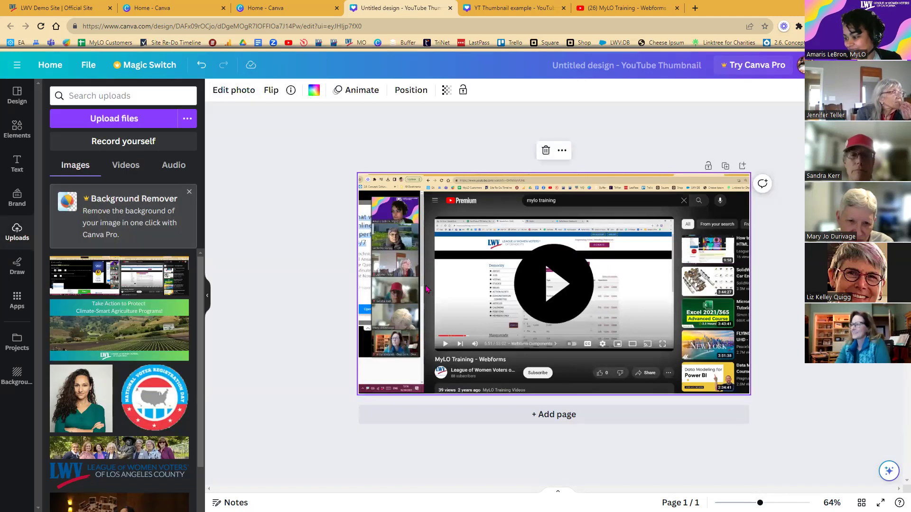
double_click(426, 284)
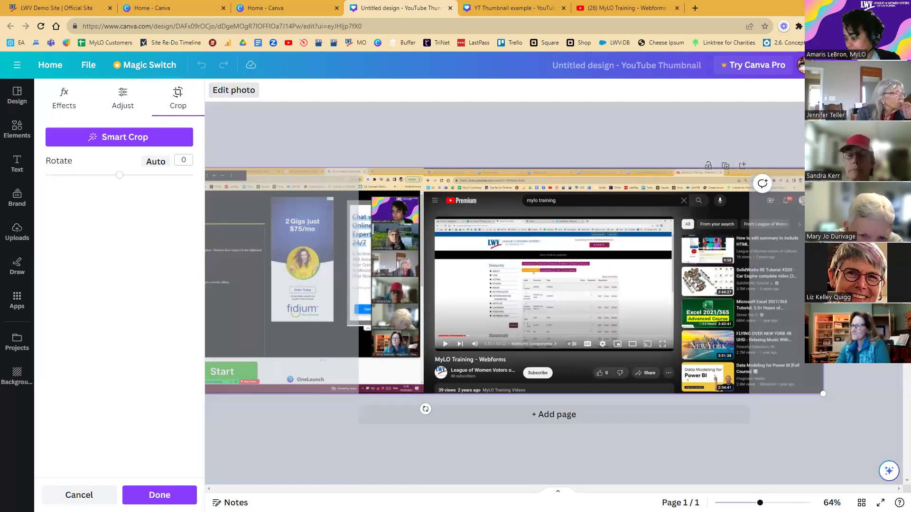
right_click(436, 443)
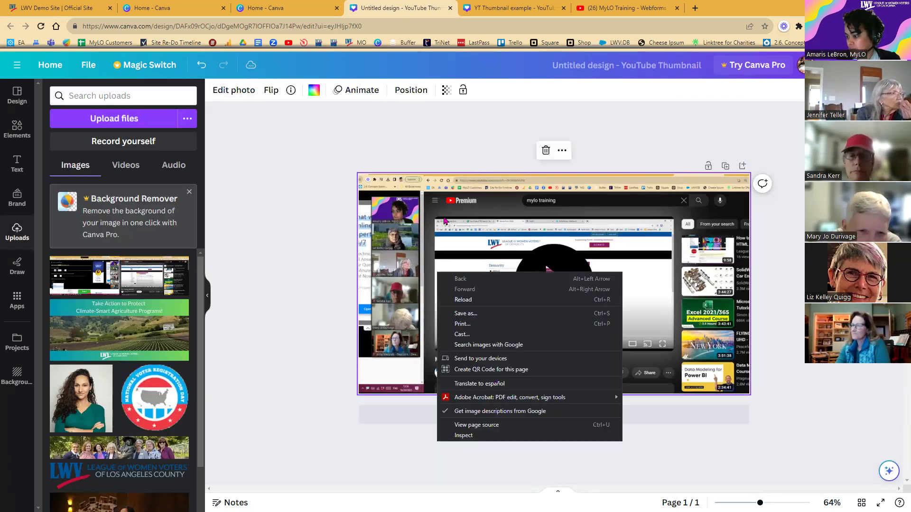
double_click(423, 227)
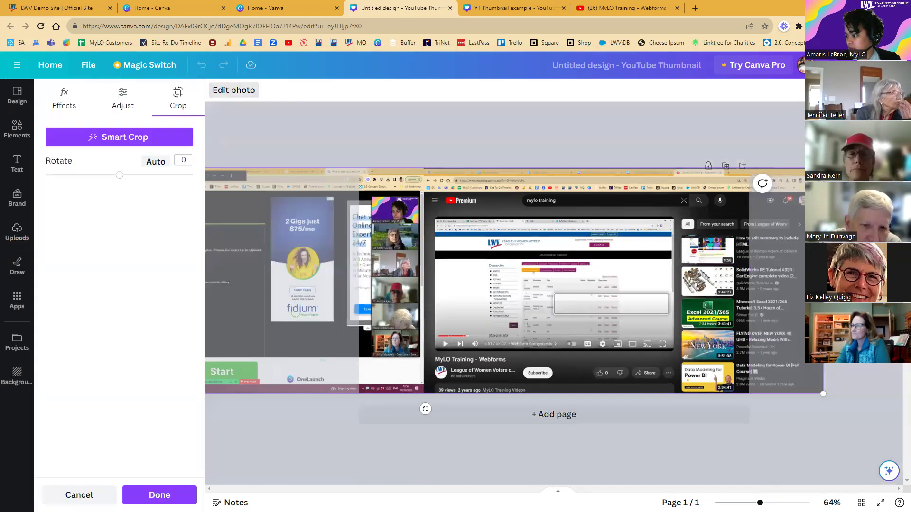
drag(823, 168, 903, 141)
drag(349, 316, 294, 316)
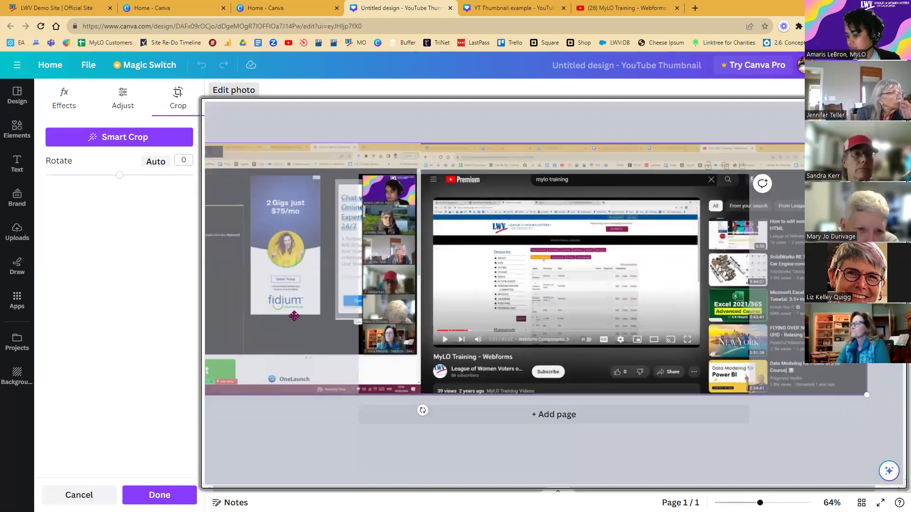
click(52, 496)
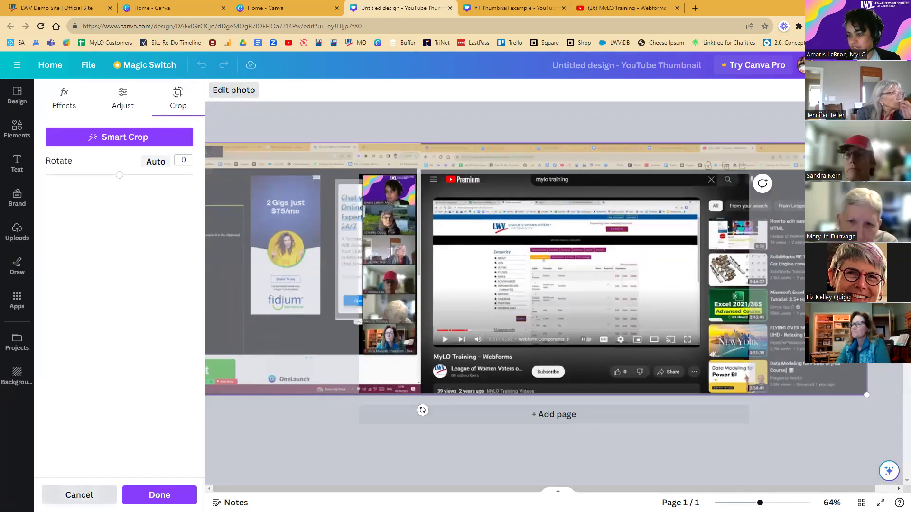
Detach the screenshot from the page background so it is a separate image.
click(393, 293)
right_click(419, 270)
key(Return)
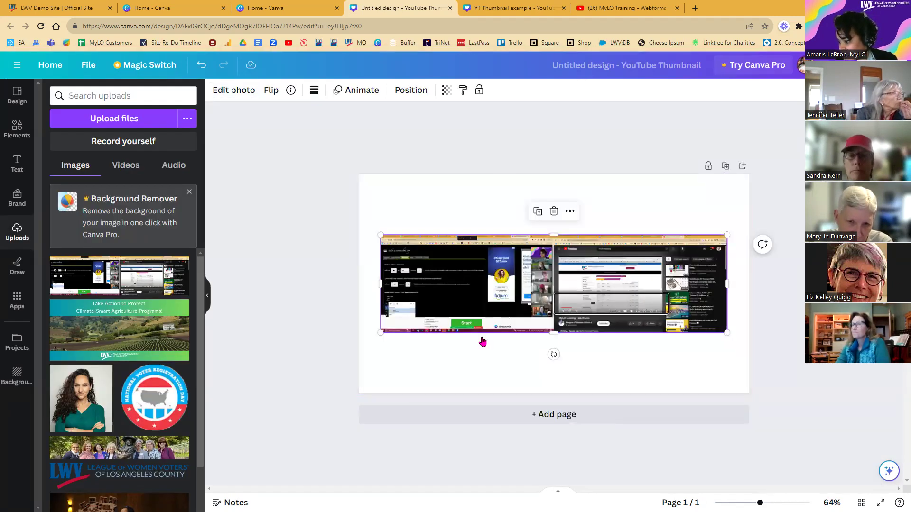
Crop the detached screenshot to just the video player frame, apply the crop, and move it away from the play button.
right_click(458, 275)
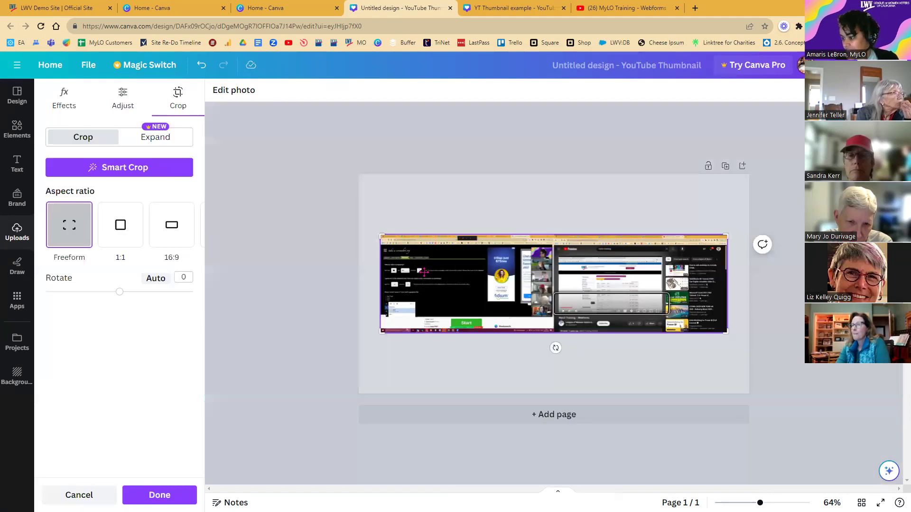
double_click(424, 266)
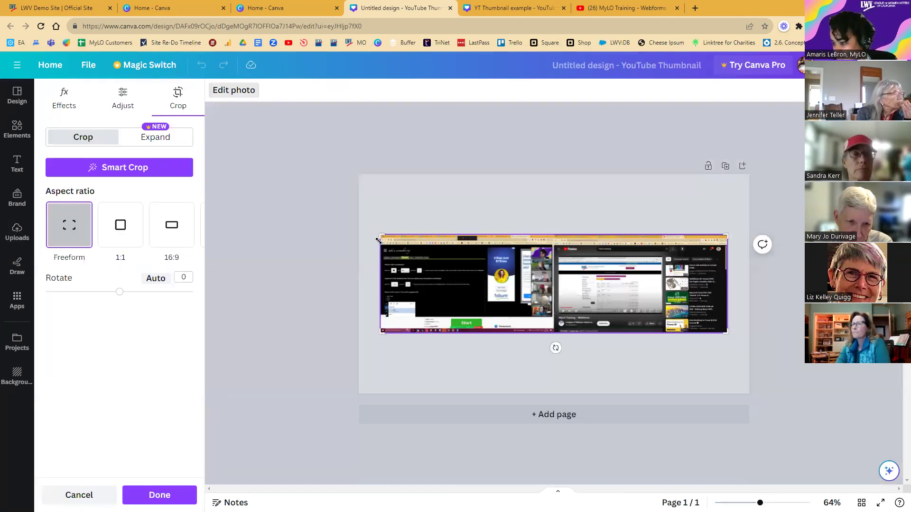
drag(381, 236, 558, 255)
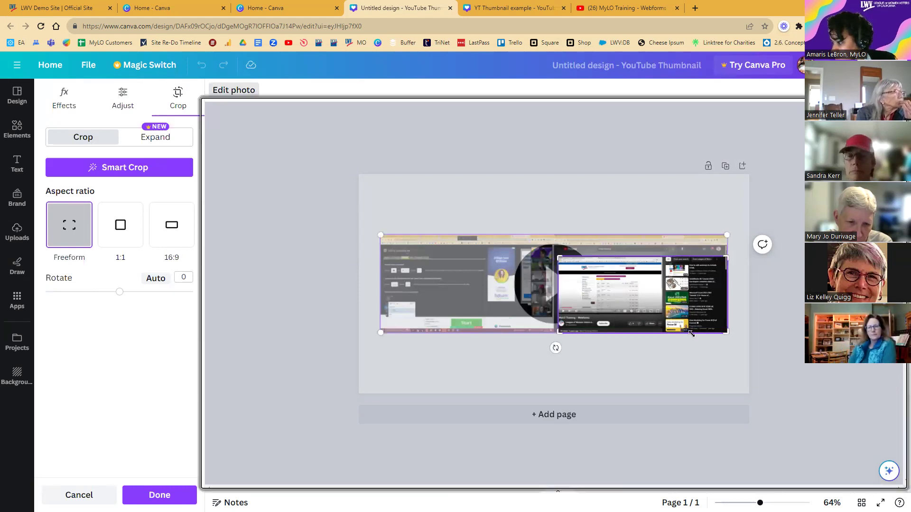
drag(727, 333, 663, 314)
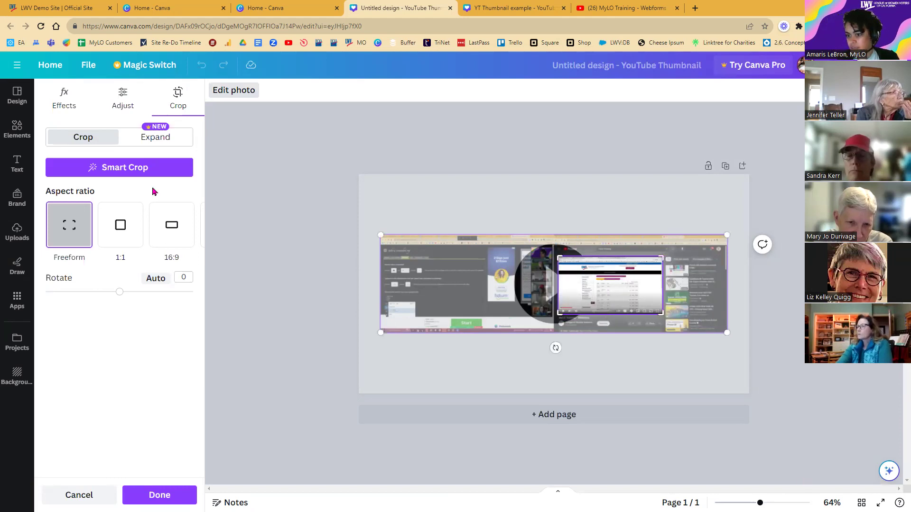
key(Tab)
key(Return)
drag(598, 285, 450, 252)
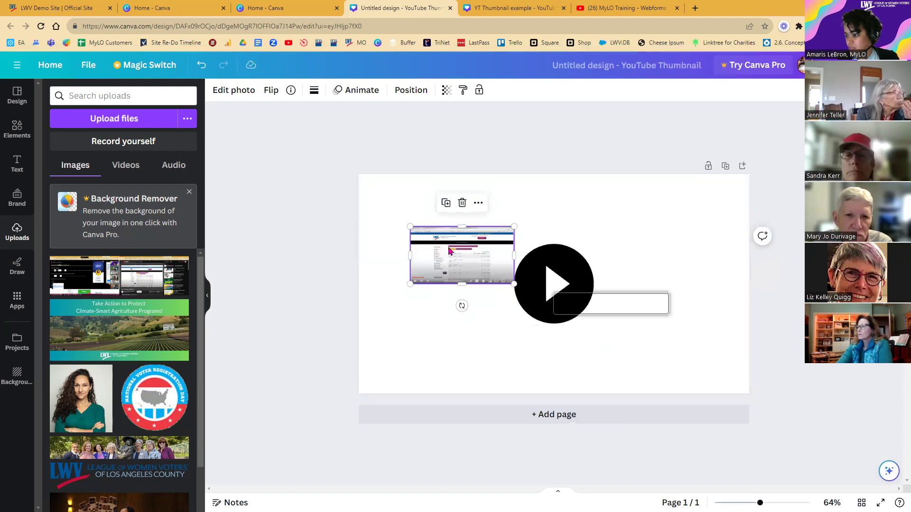
Try to set the cropped screenshot as the page background, and undo it.
right_click(504, 485)
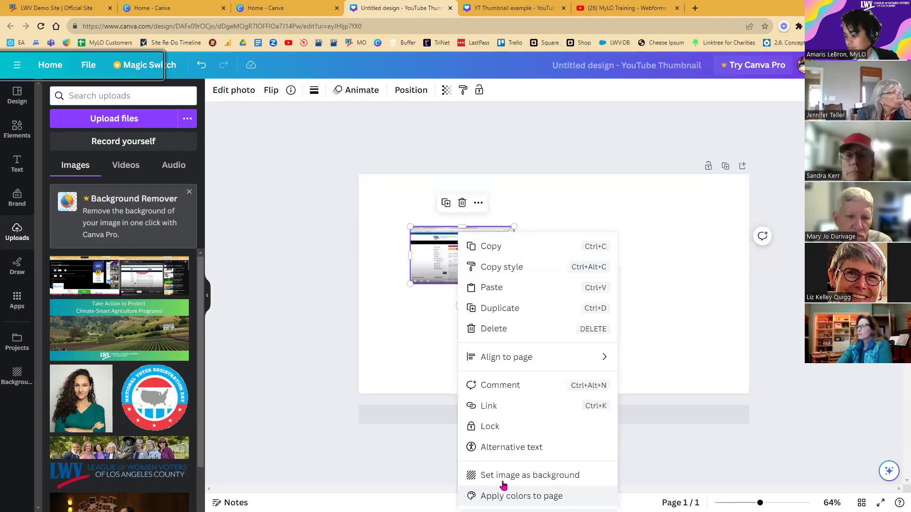
click(504, 476)
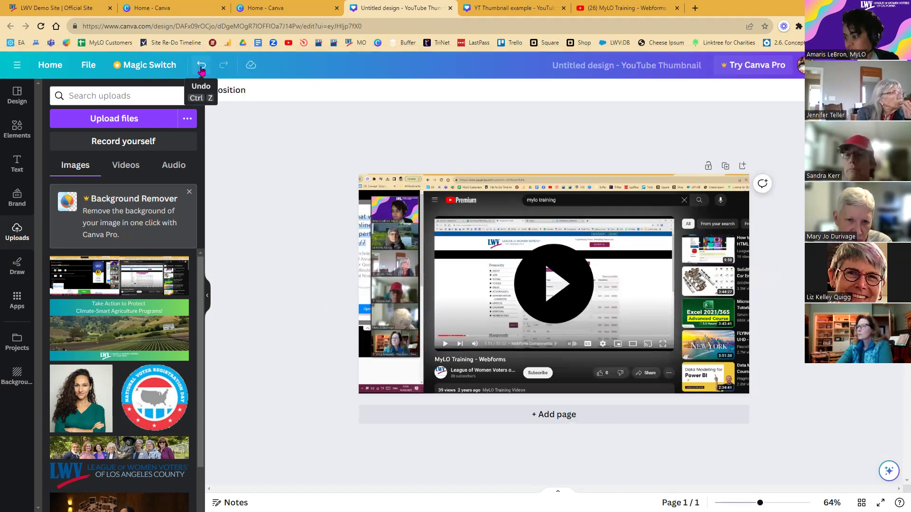
key(ctrl+z)
right_click(430, 263)
click(461, 427)
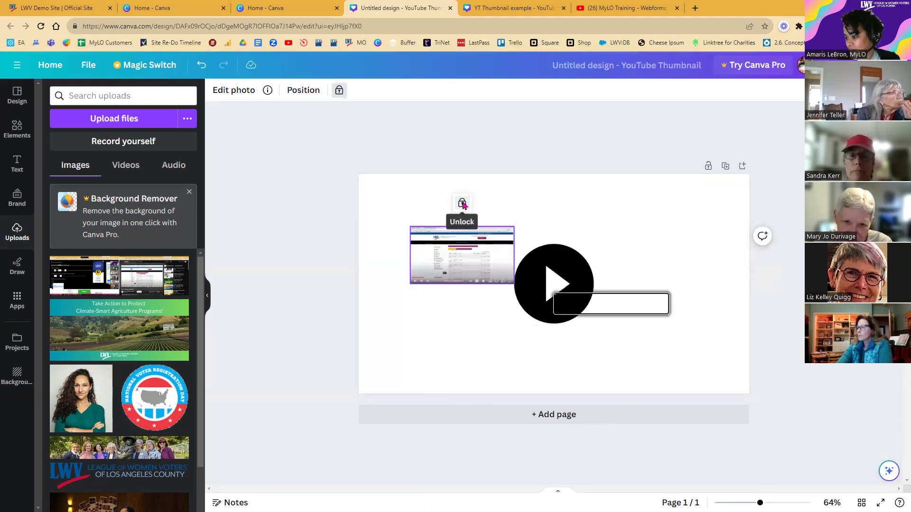
drag(448, 261, 425, 251)
right_click(426, 252)
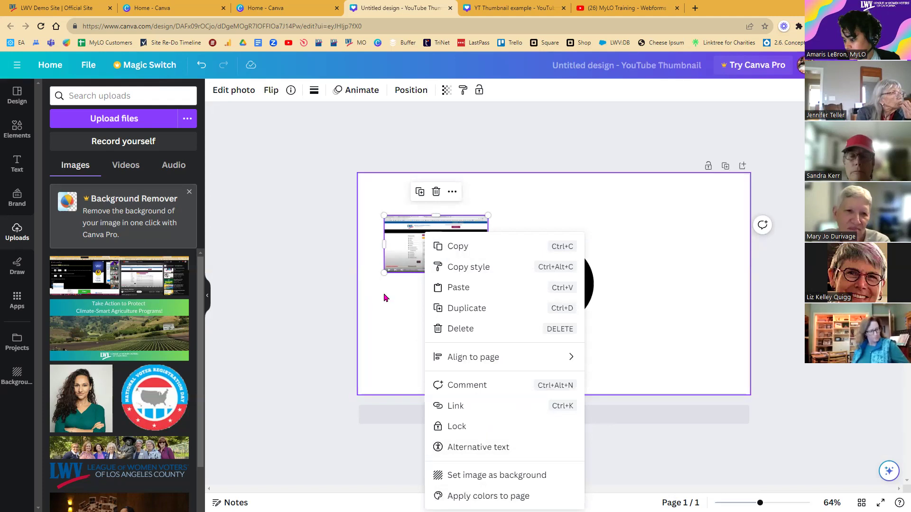
click(398, 329)
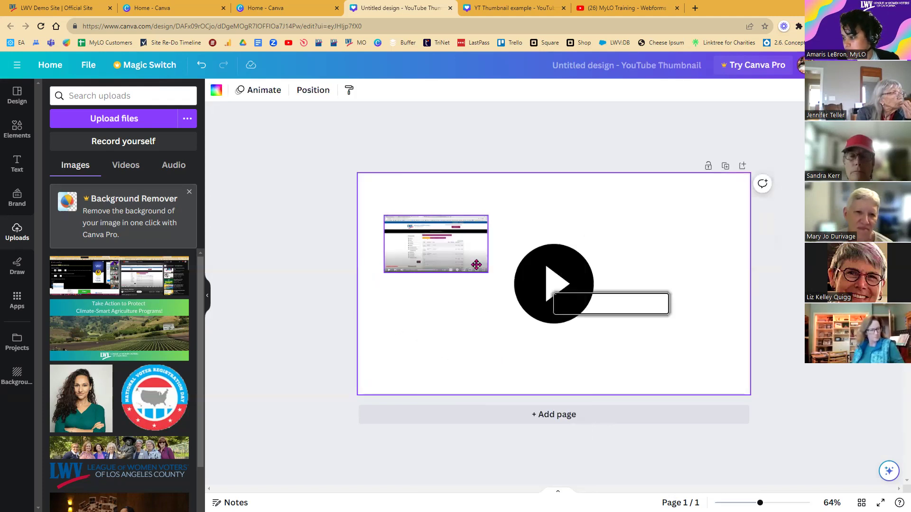
Move the cropped screenshot over to the play button and send it to the back layer.
drag(484, 218, 505, 236)
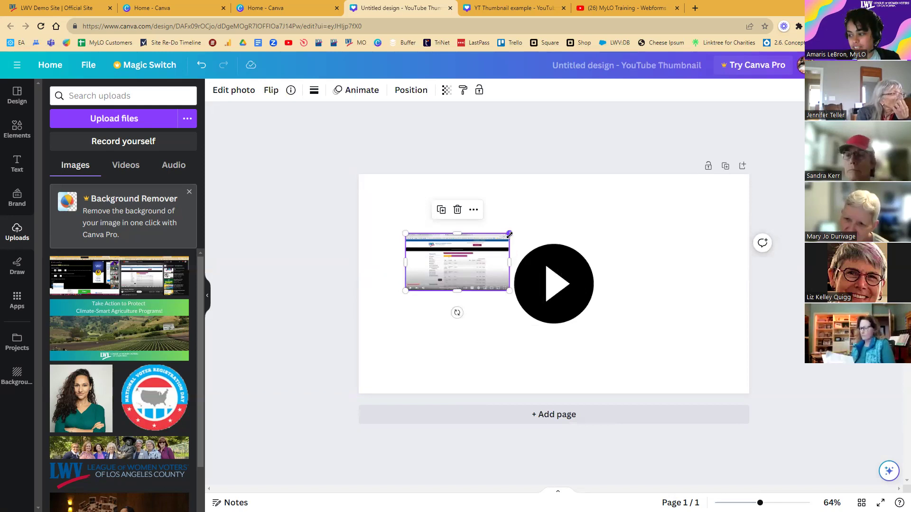
drag(470, 263, 501, 295)
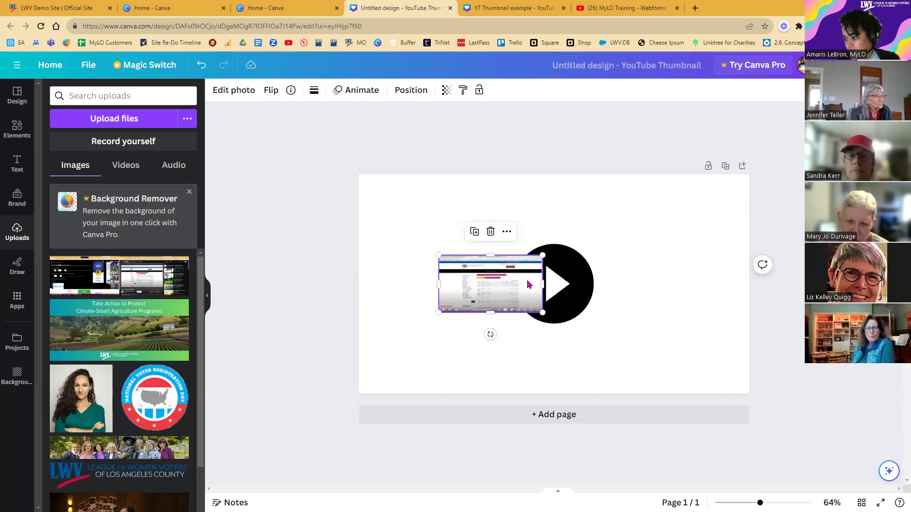
drag(700, 186, 585, 274)
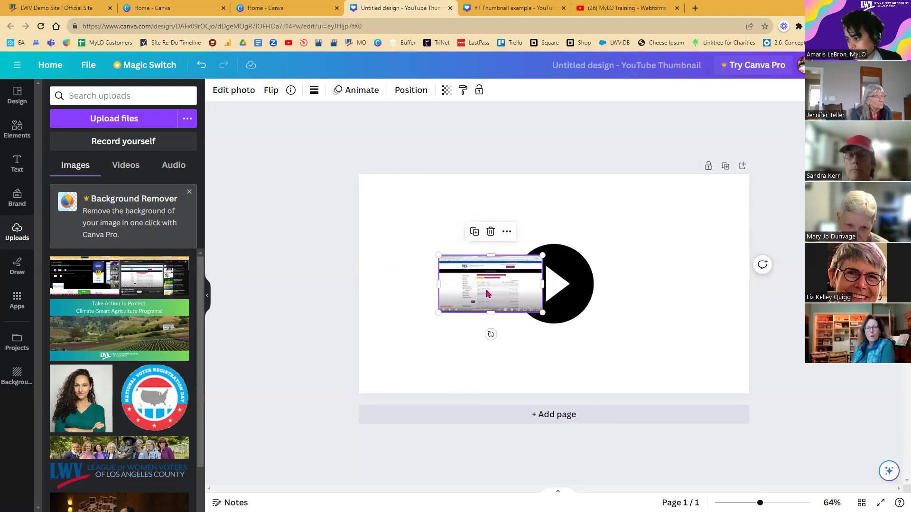
right_click(501, 294)
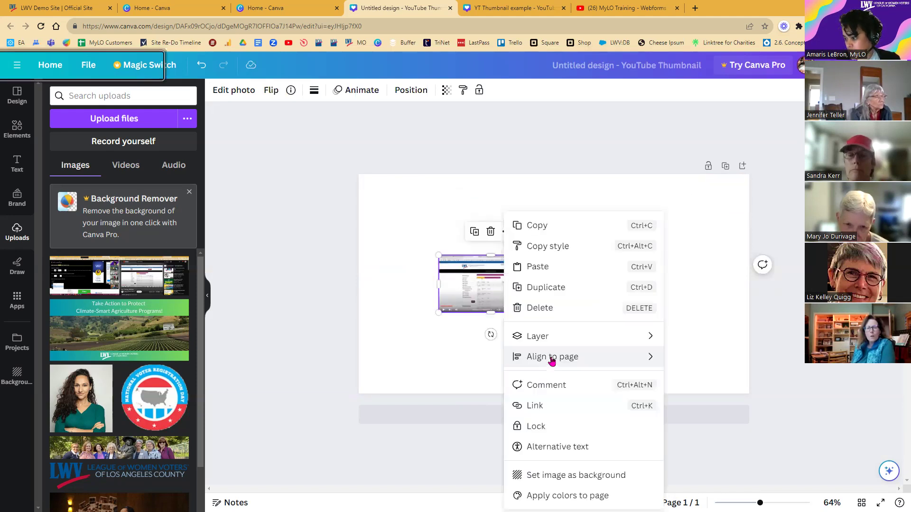
mouse_move(633, 336)
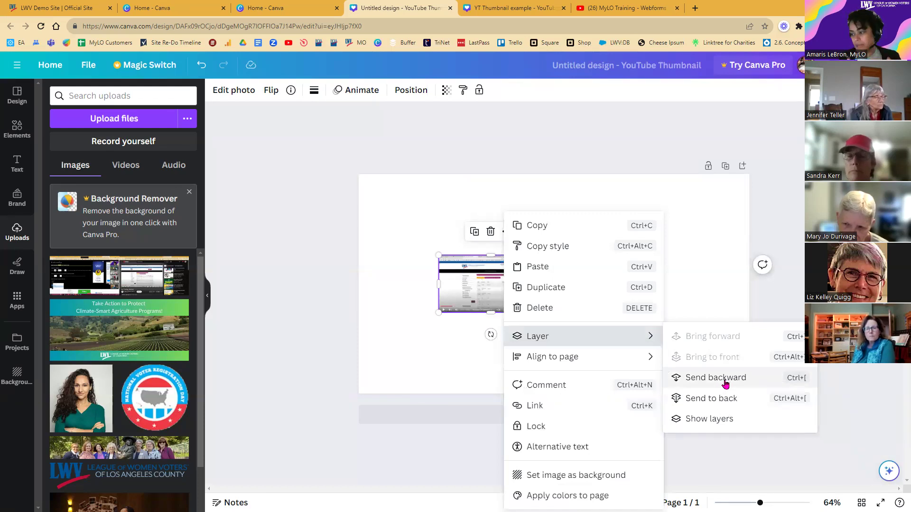
click(727, 405)
Enlarge the cropped screenshot and adjust its position until it fills the whole page behind the play button.
drag(590, 255, 740, 369)
drag(439, 345, 356, 382)
drag(345, 427, 346, 426)
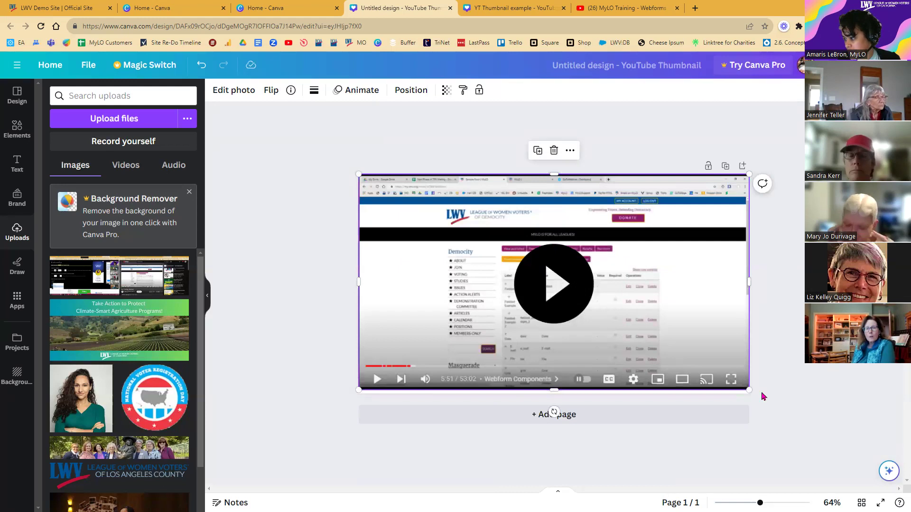
drag(748, 390, 753, 391)
drag(425, 294, 418, 291)
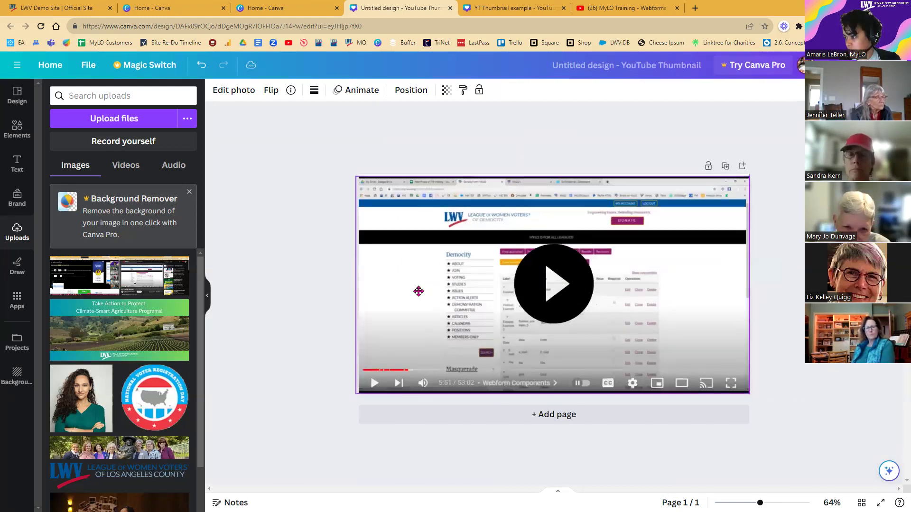
drag(418, 291, 417, 296)
drag(269, 327, 290, 331)
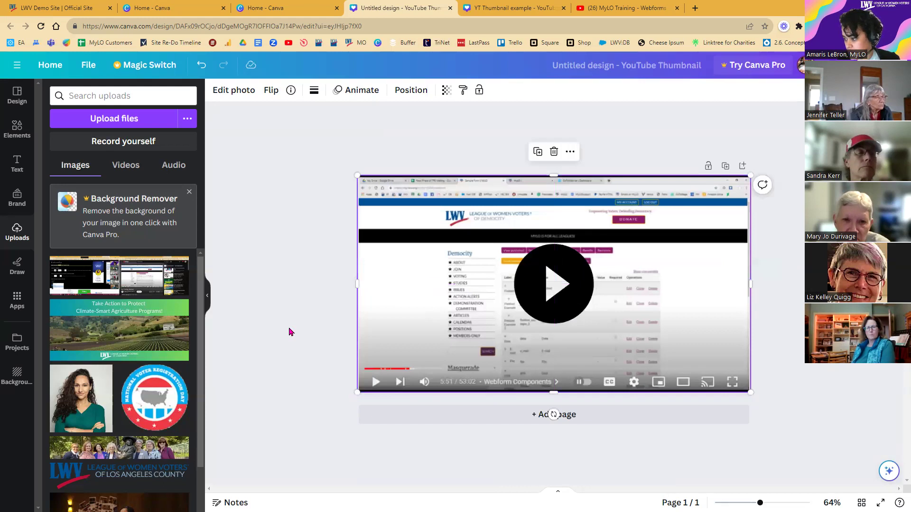
click(290, 332)
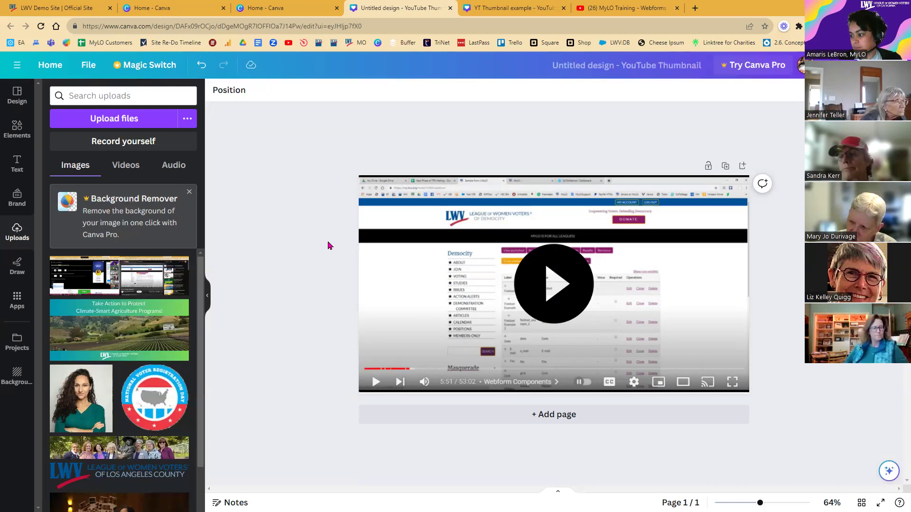
Recolor the play button dark red, #A60404.
click(554, 285)
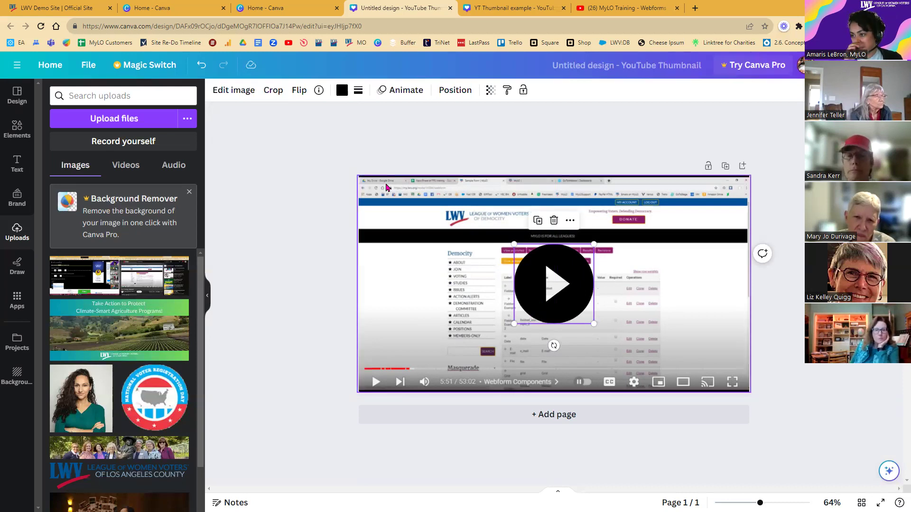
click(343, 90)
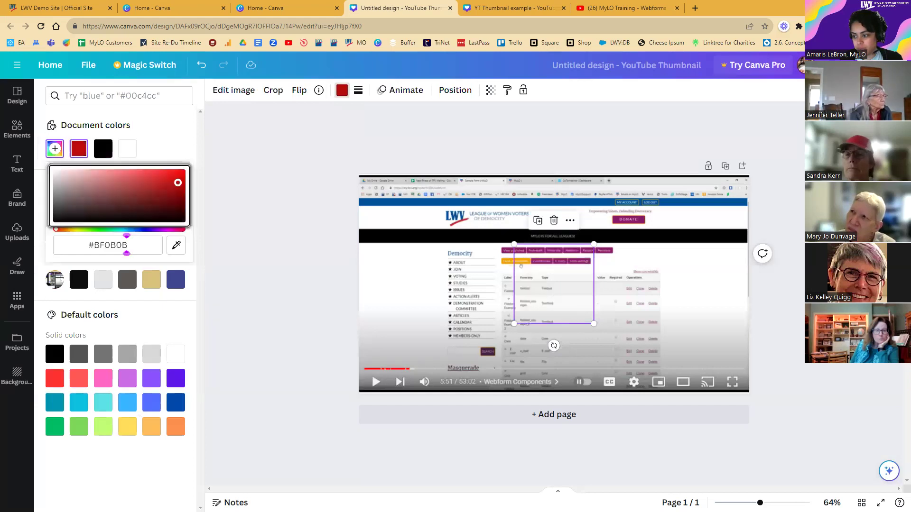
drag(178, 182, 182, 188)
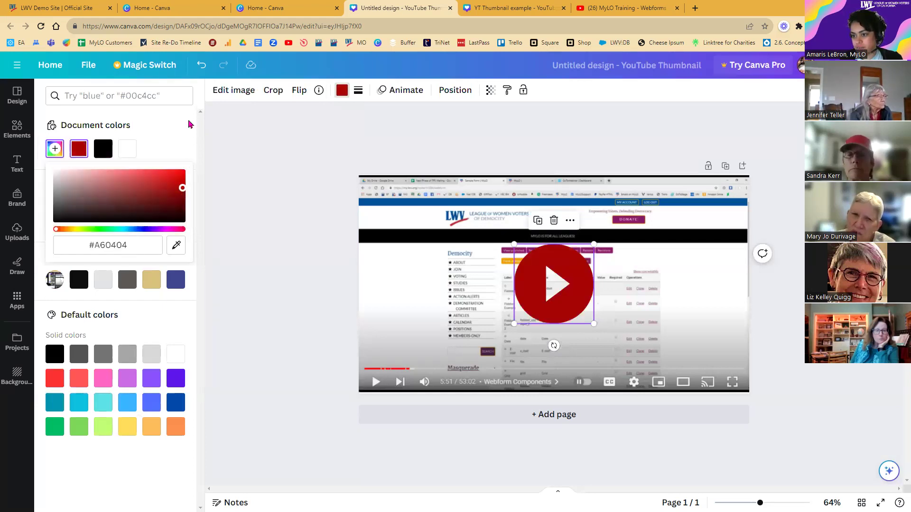
click(175, 140)
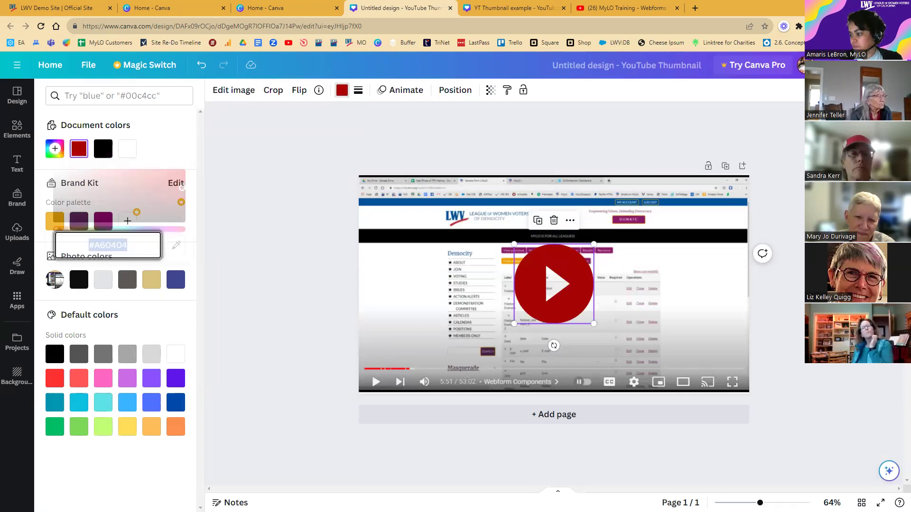
click(18, 232)
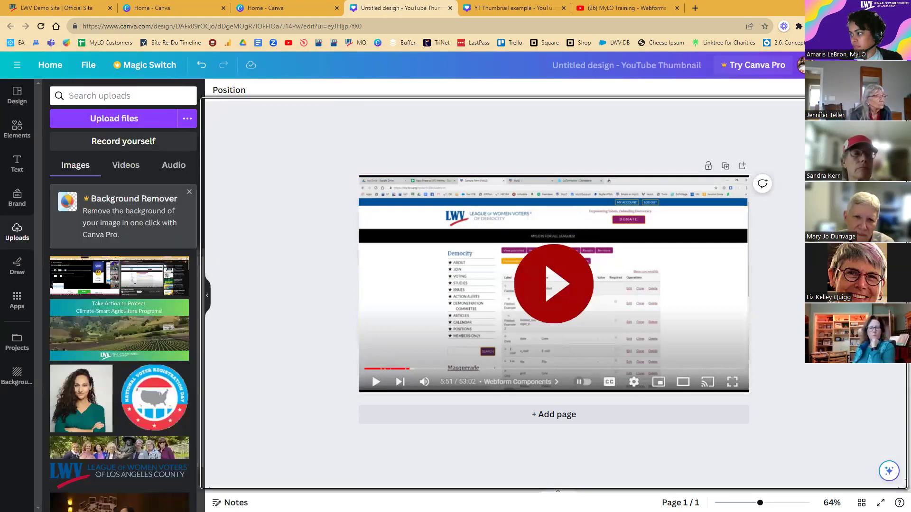
Download the thumbnail as a 1,280 × 720 px PNG and save it as Untitled design in the Downloads folder.
click(835, 65)
click(760, 323)
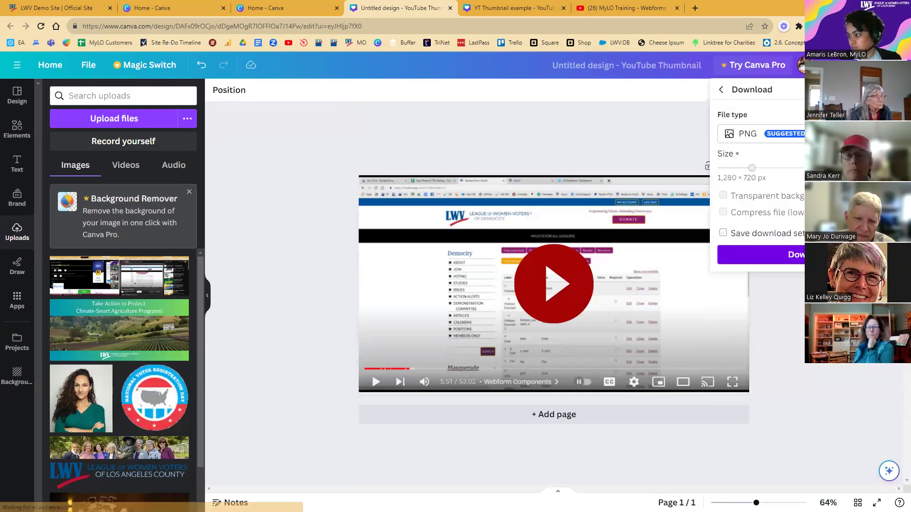
click(797, 259)
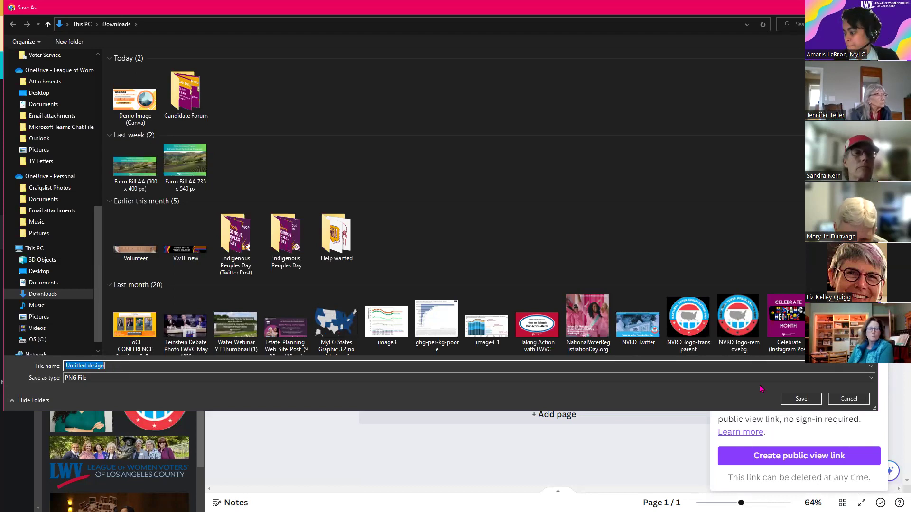
click(798, 400)
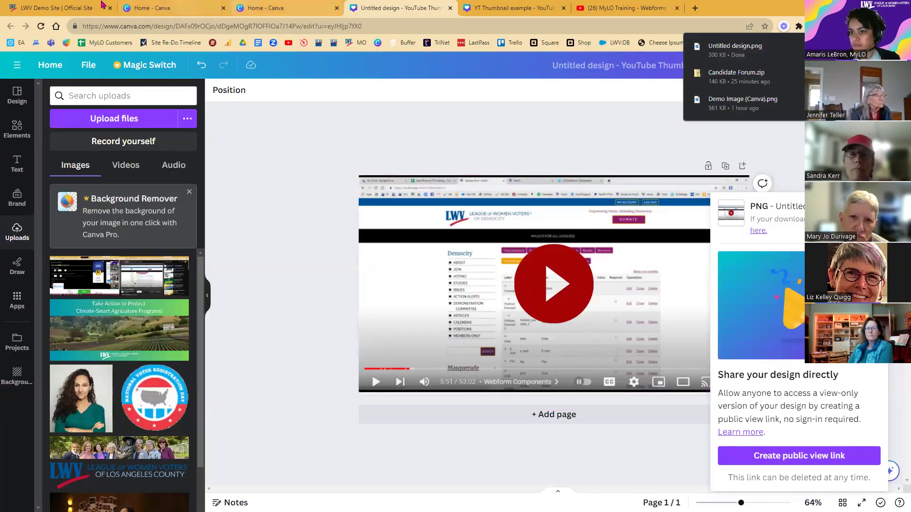
Switch to the LWV Demo Site, open its home page as a new draft, and expand the Sidebar Content section.
click(57, 8)
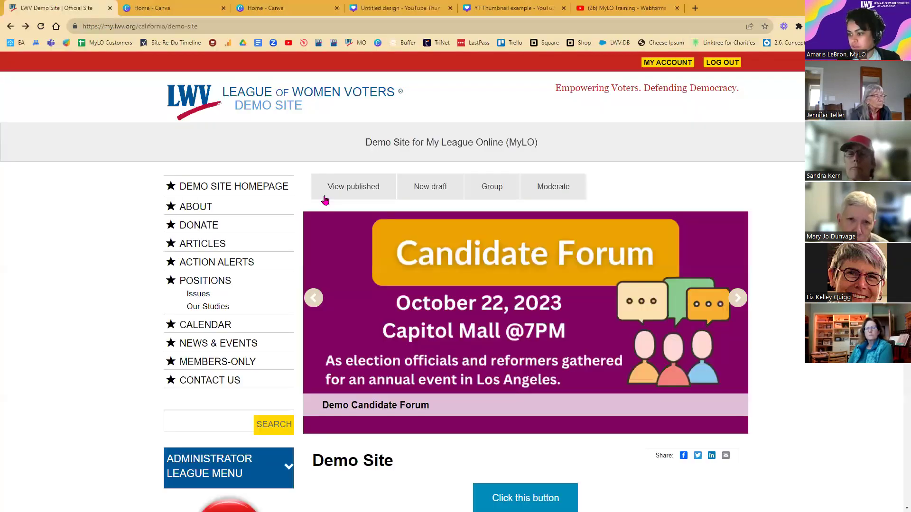
click(422, 195)
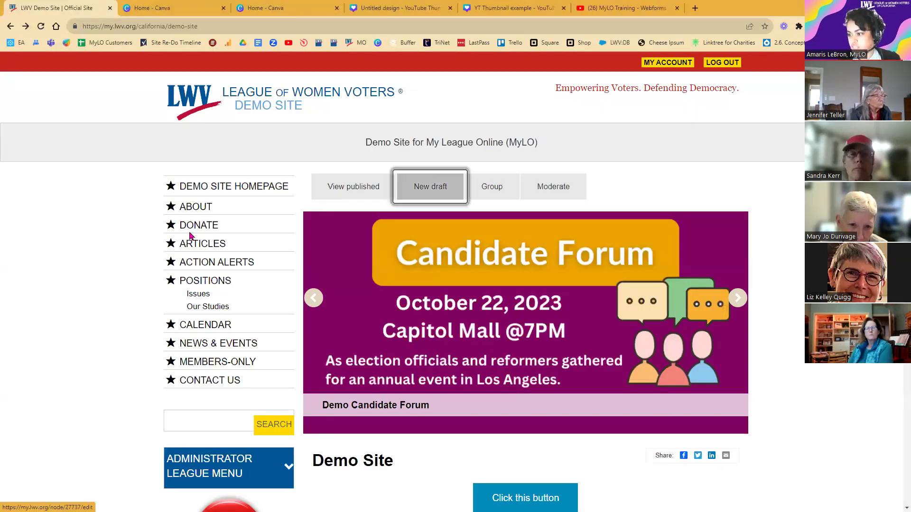
scroll(114, 346, down, 5)
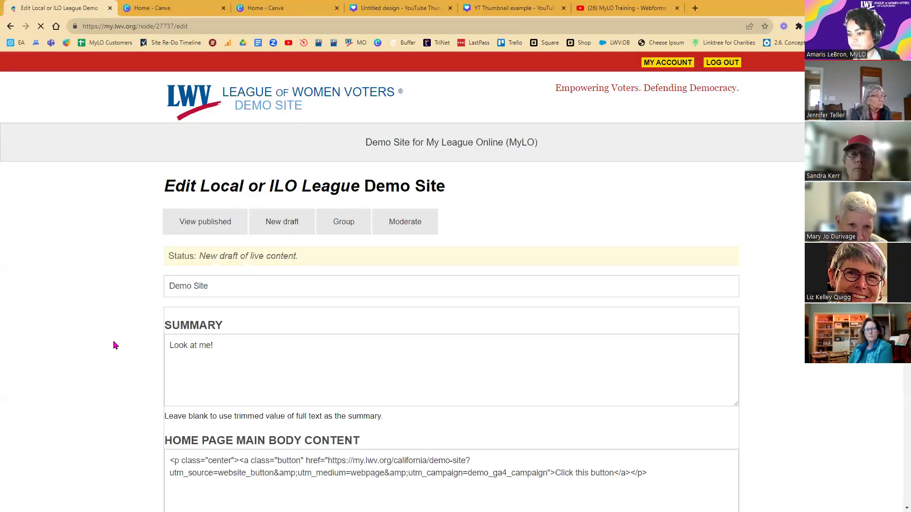
scroll(117, 348, down, 5)
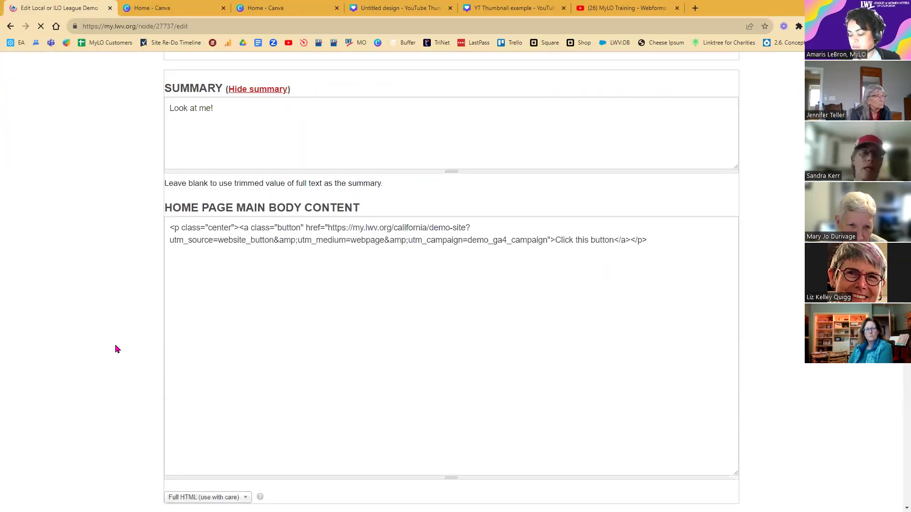
scroll(116, 350, down, 10)
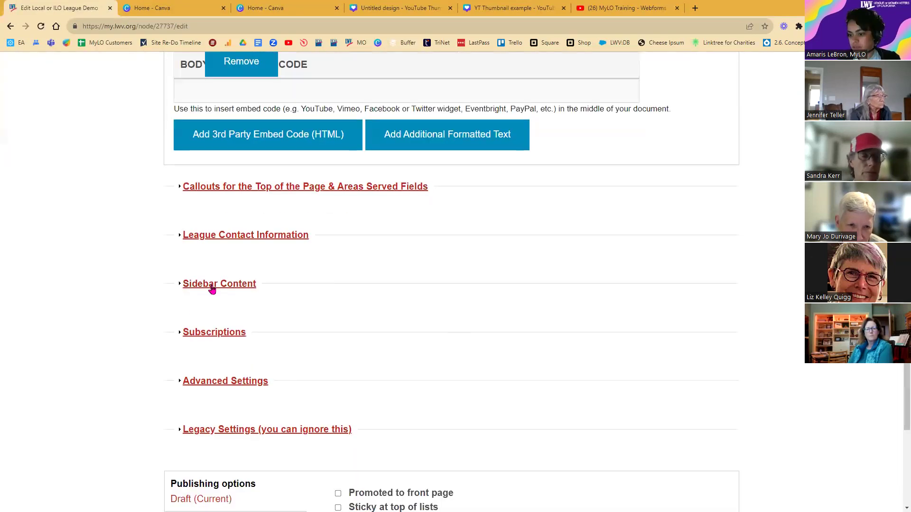
click(211, 284)
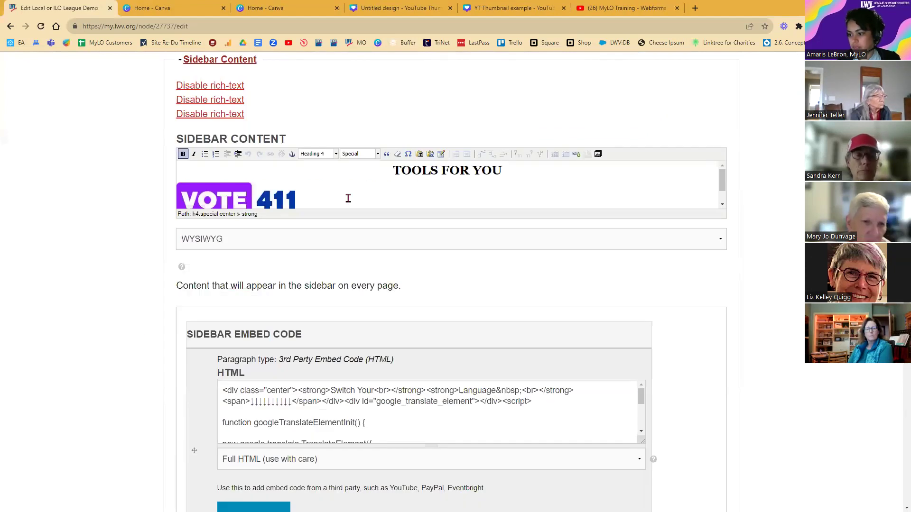
Enlarge the Sidebar Content editor by switching its format to Full HTML, stretching the text area, and returning it to WYSIWYG.
click(321, 194)
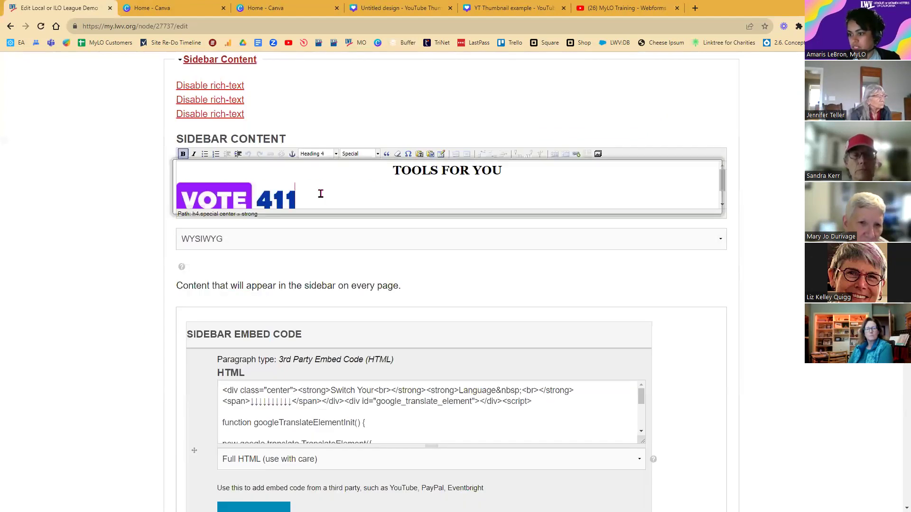
click(282, 247)
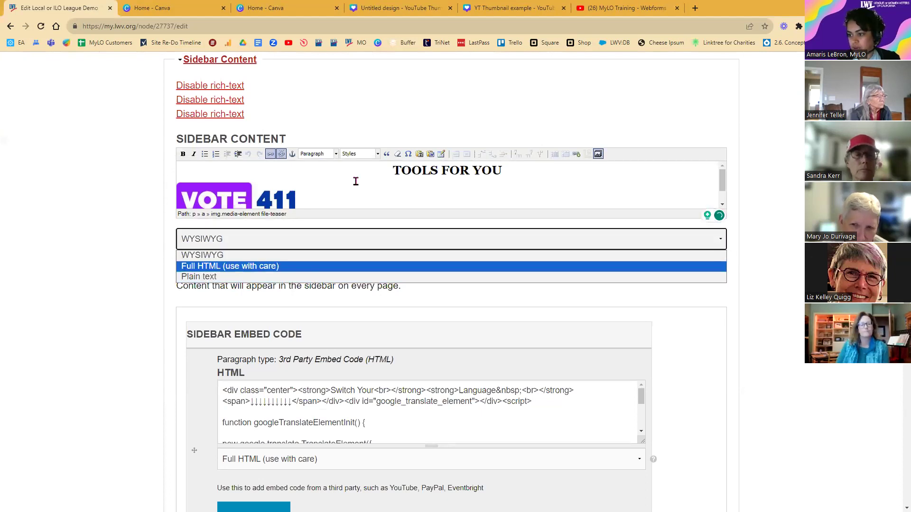
click(347, 194)
click(287, 239)
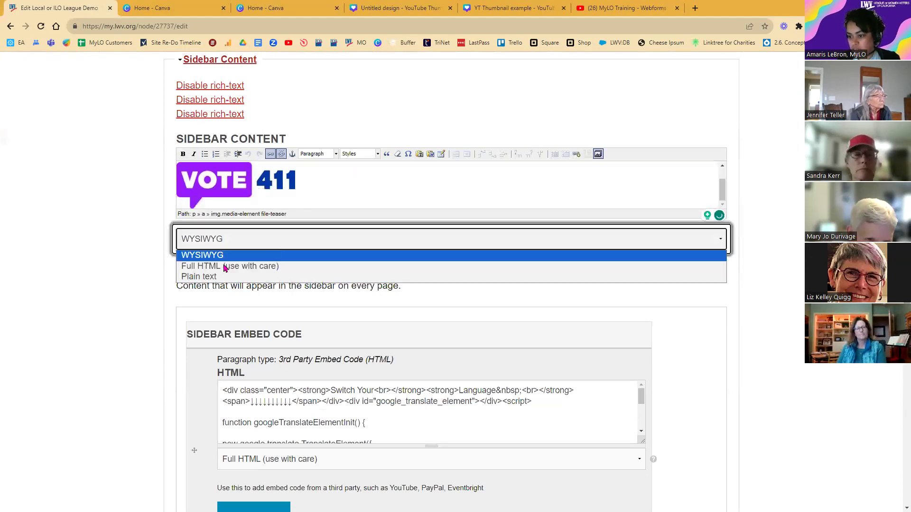
key(Return)
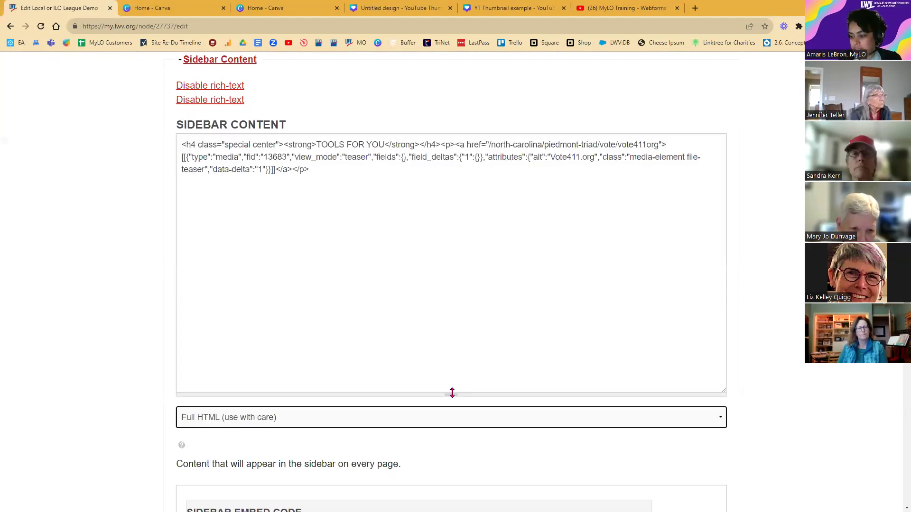
drag(450, 393, 456, 422)
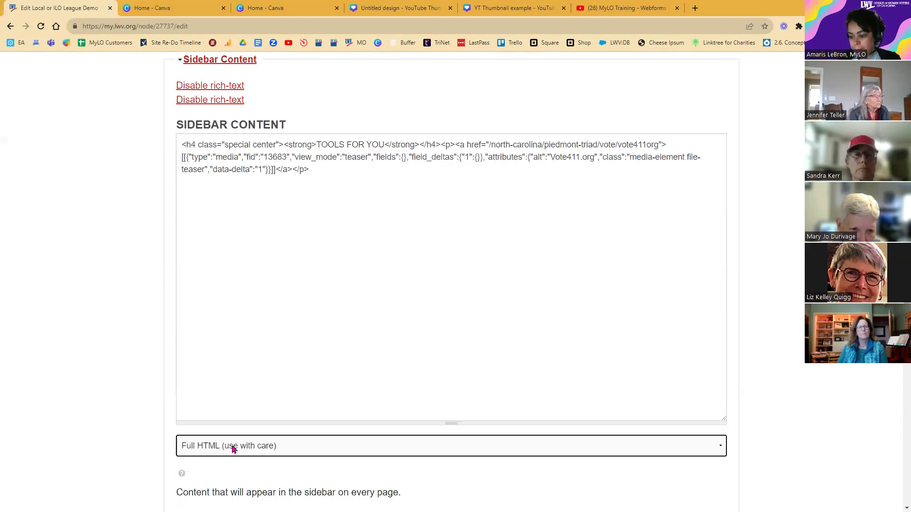
click(228, 452)
key(Return)
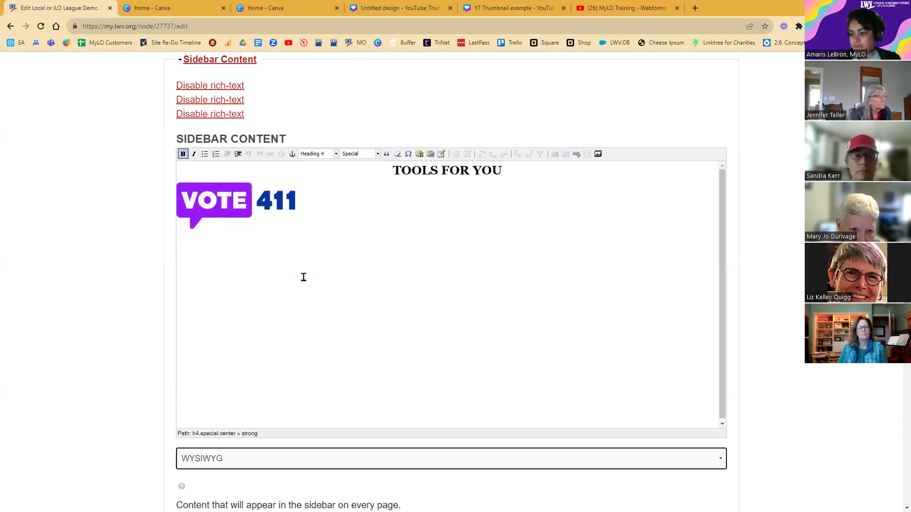
Add an empty paragraph below the linked VOTE411 logo in the Sidebar Content editor and place the cursor there.
click(359, 243)
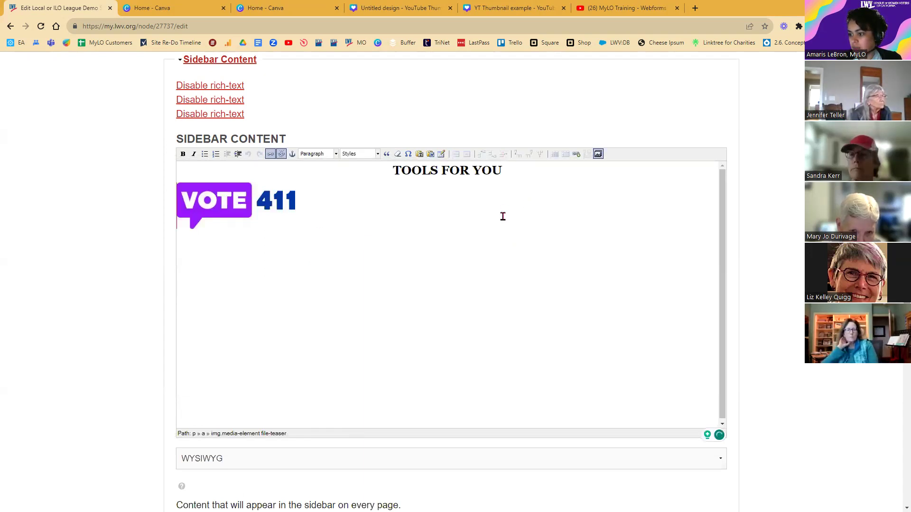
click(484, 205)
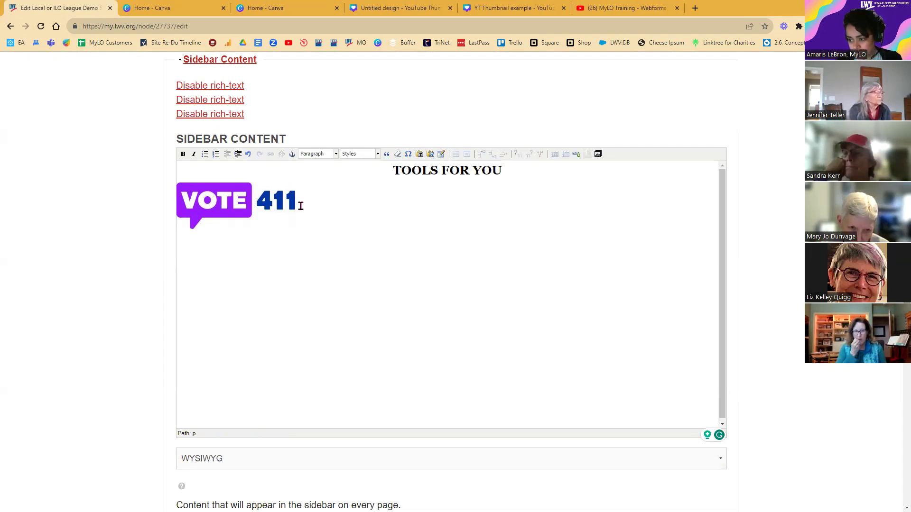
drag(179, 434, 192, 441)
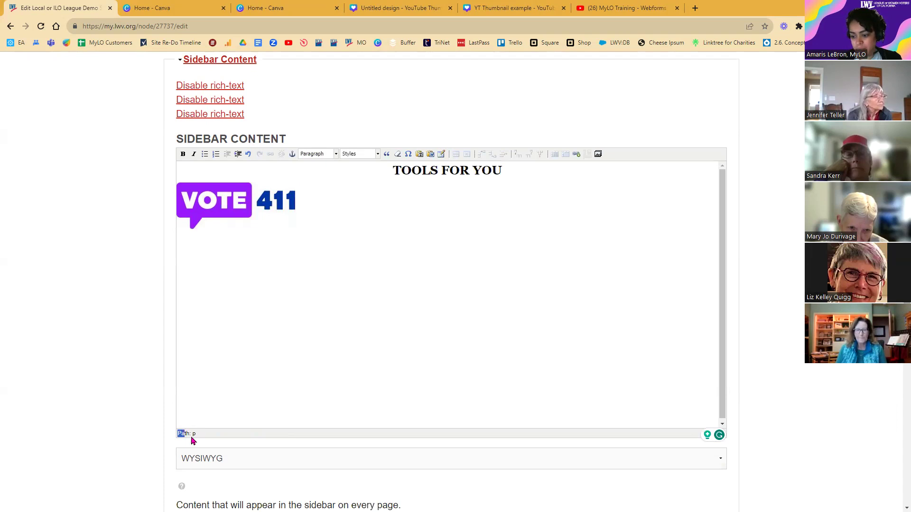
click(309, 207)
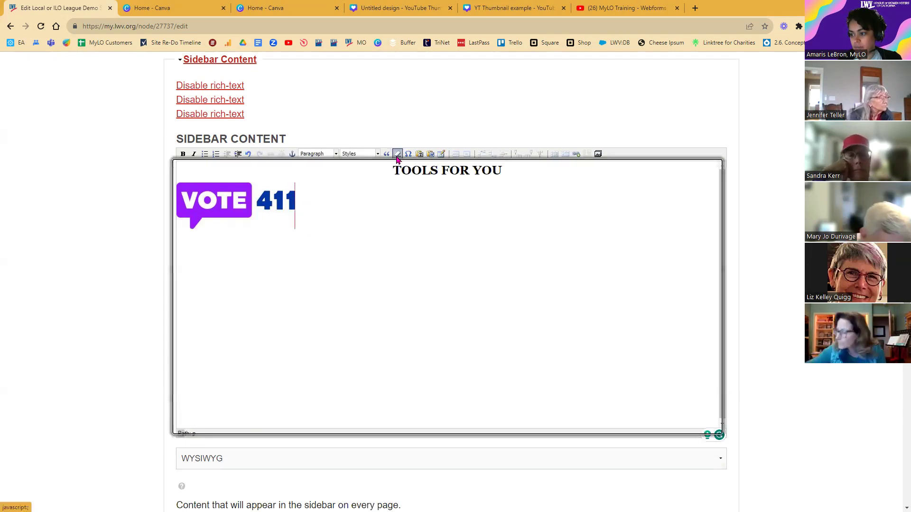
key(Return)
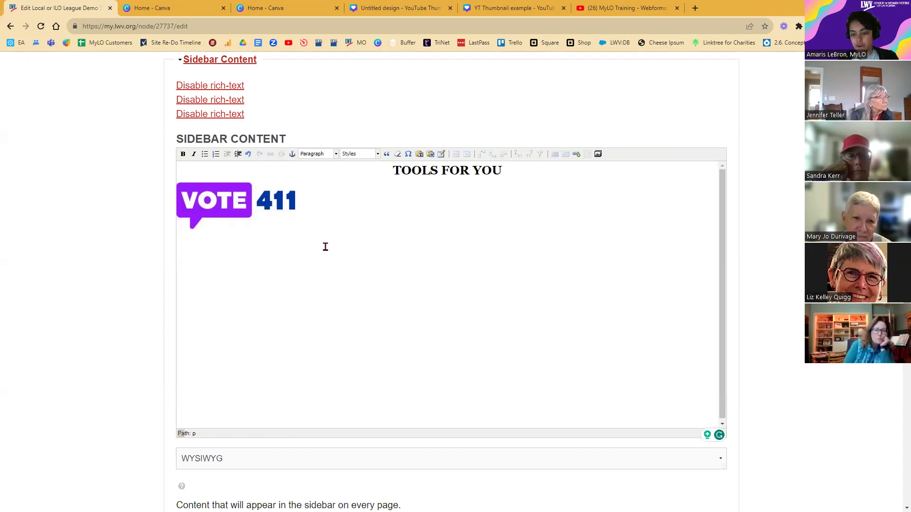
click(342, 202)
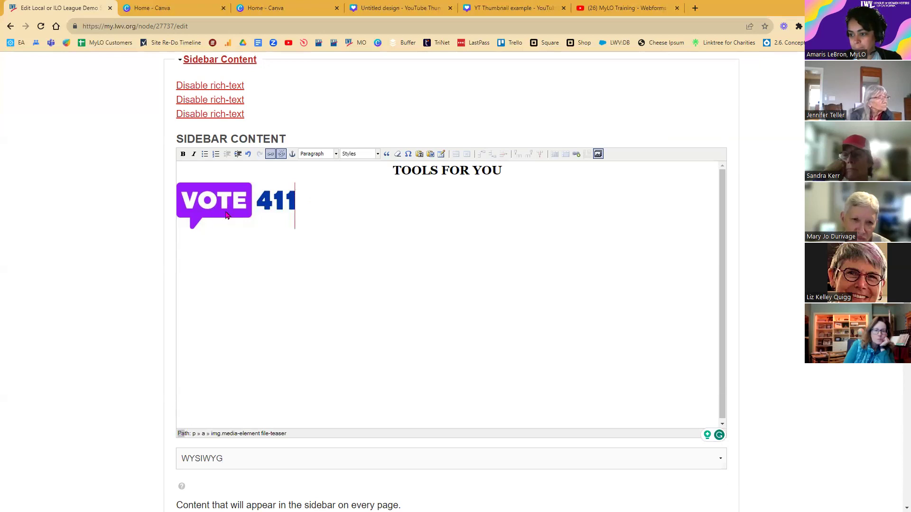
click(258, 254)
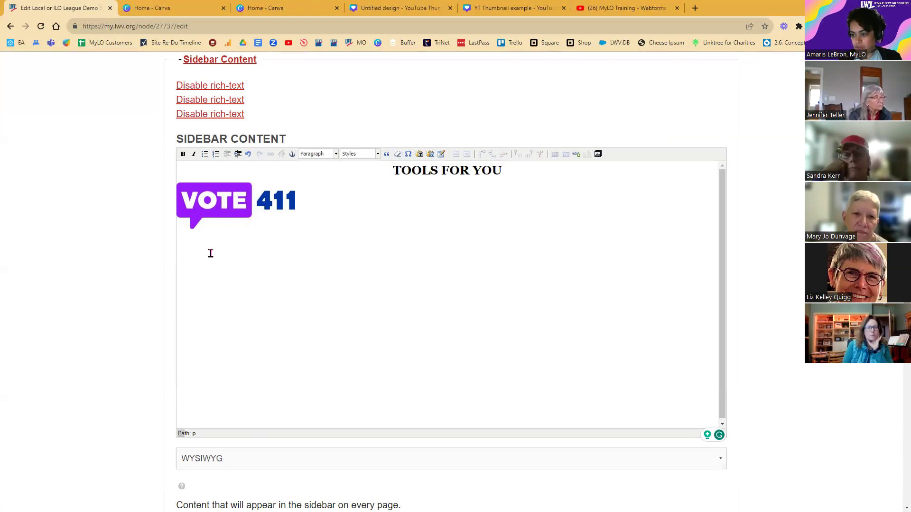
Upload Untitled design.png from the Downloads folder through the media browser, with public local files as its destination.
click(598, 155)
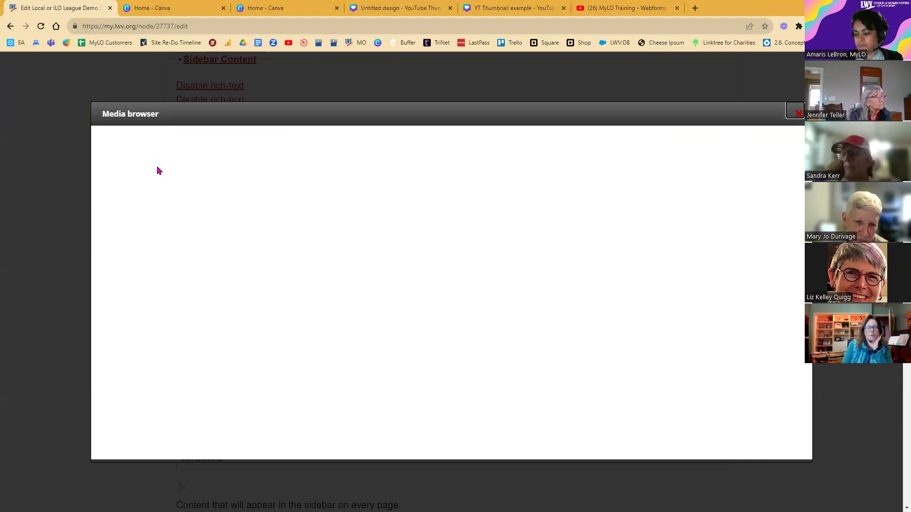
click(129, 179)
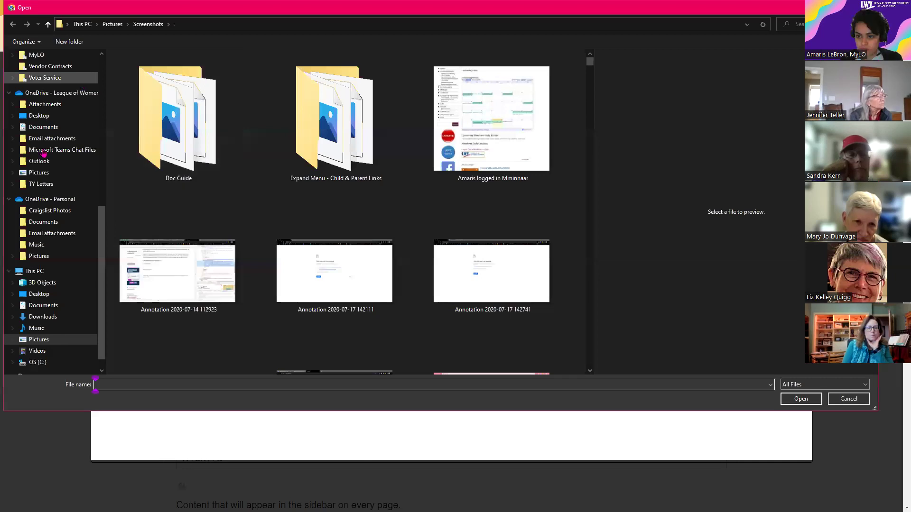
scroll(41, 152, up, 8)
scroll(38, 92, up, 3)
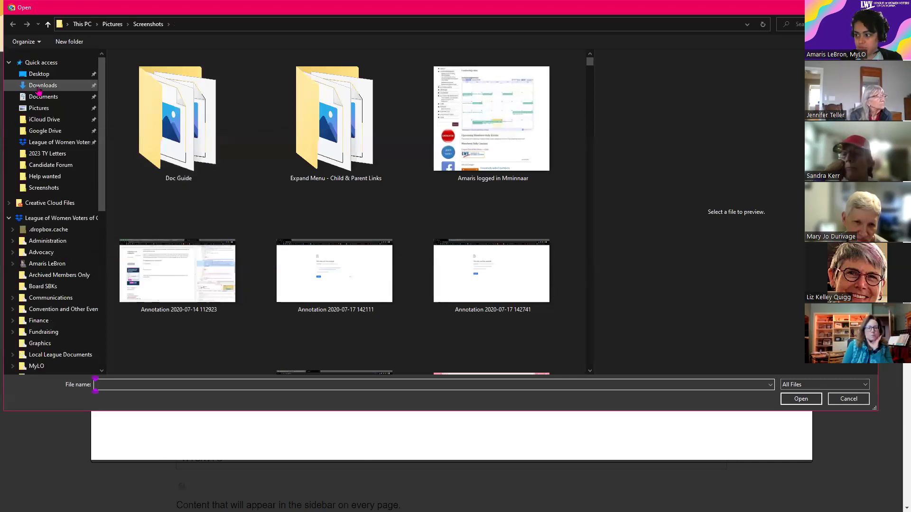
click(43, 86)
double_click(140, 99)
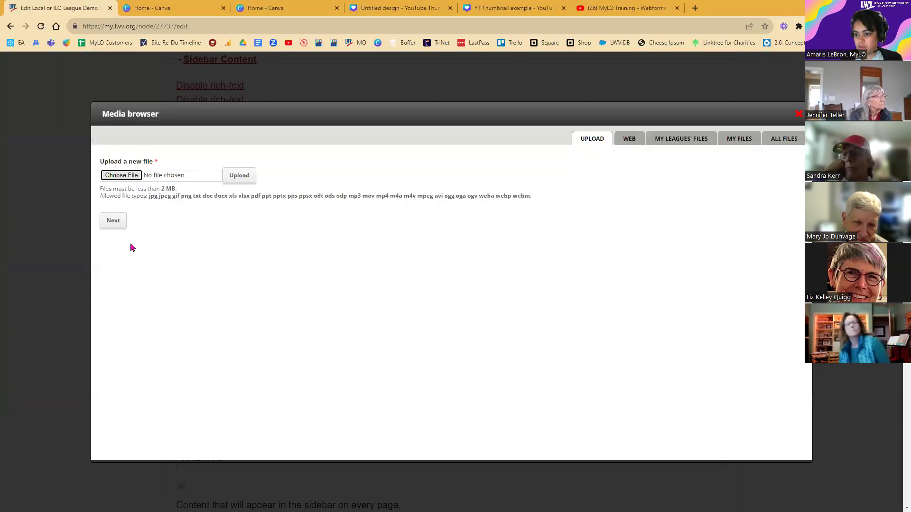
click(114, 222)
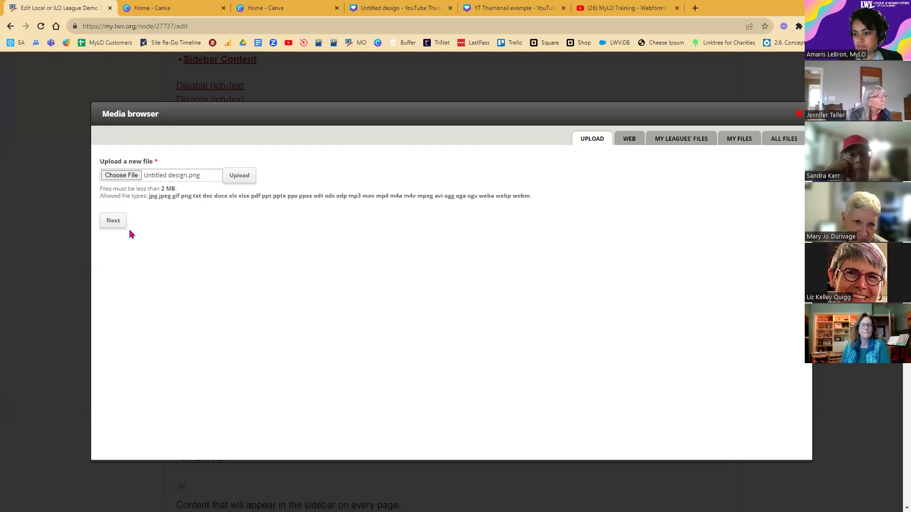
click(162, 221)
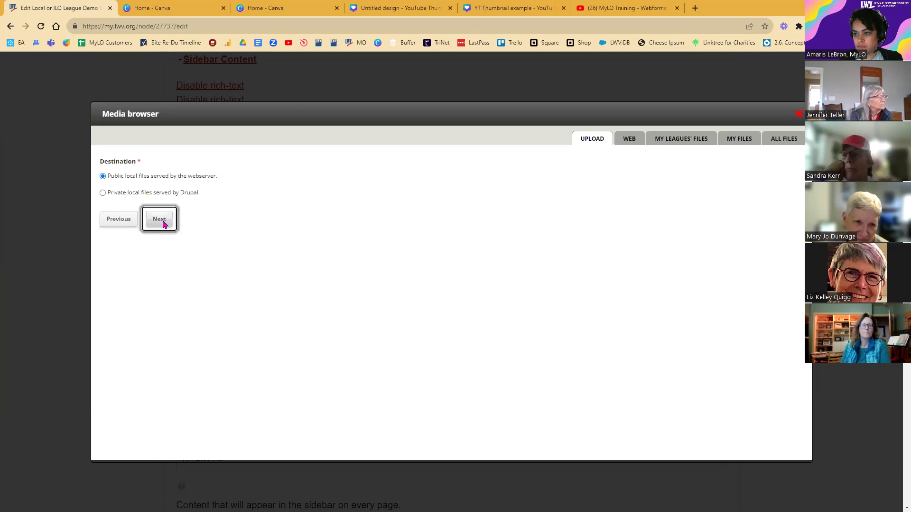
Fill in the image details: permission confirmed, media restricted to yourself, alt text "Test YT image" and tag Demo Image Delete, and save.
click(104, 288)
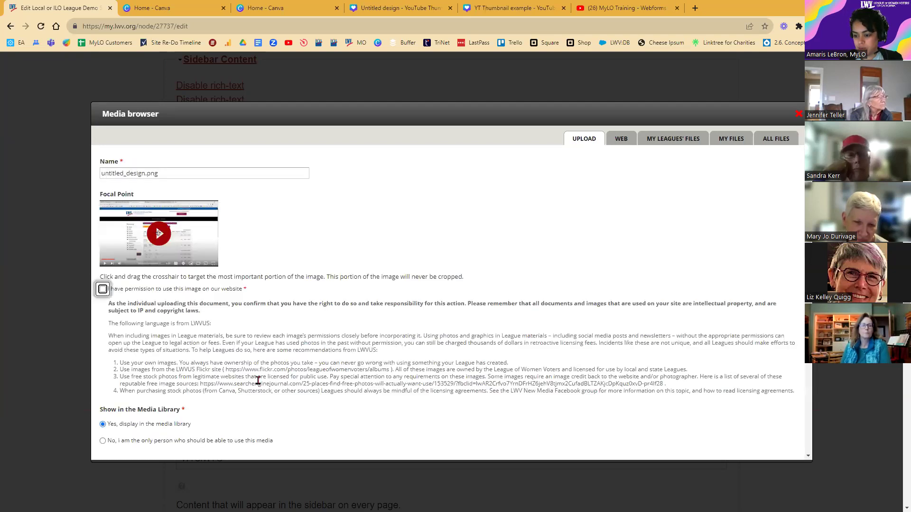
scroll(118, 302, down, 3)
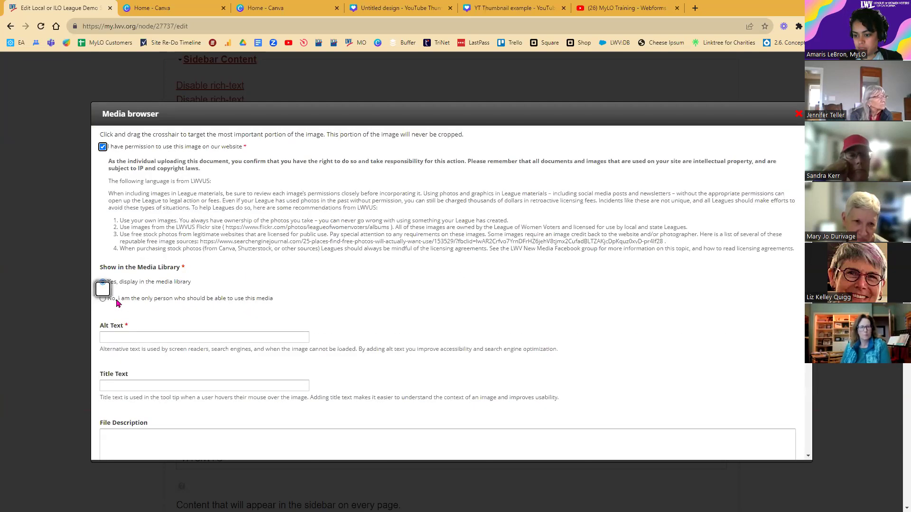
click(122, 337)
text(Test)
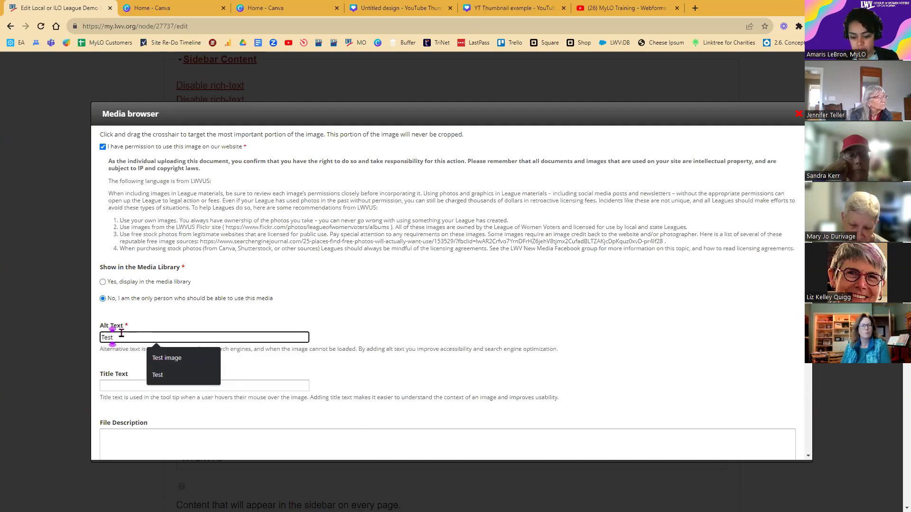
text( YT image)
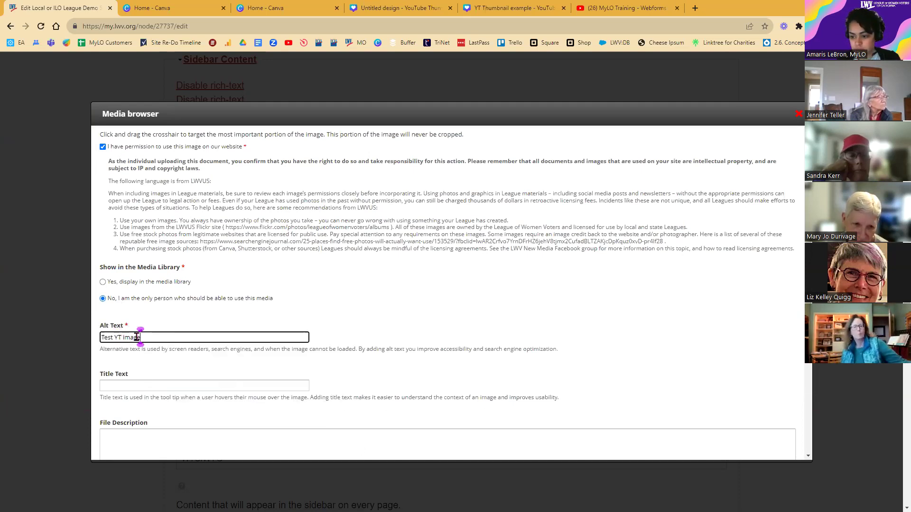
scroll(223, 330, down, 4)
scroll(219, 335, down, 5)
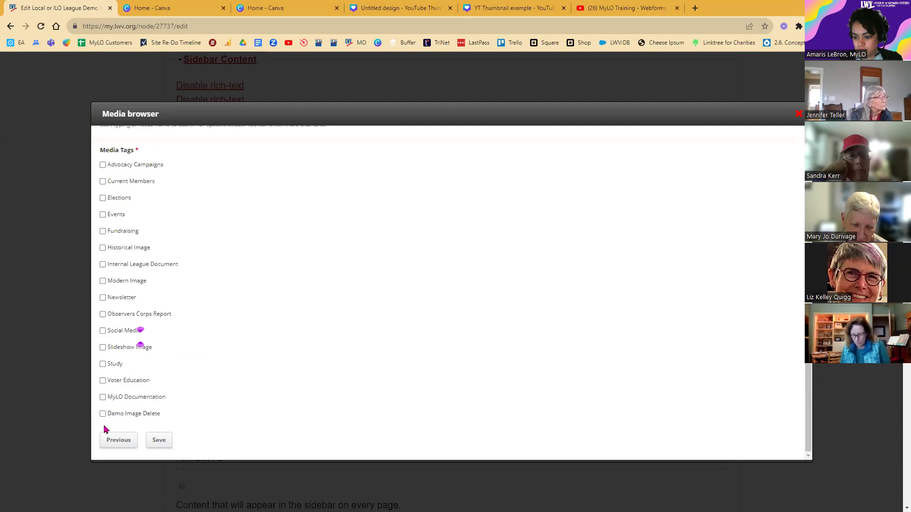
click(103, 414)
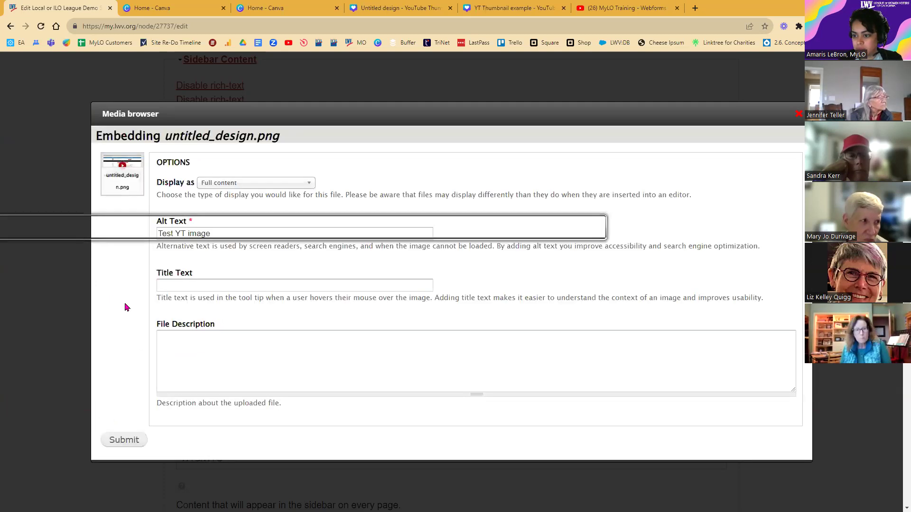
Try embedding the image below the VOTE411 logo as Full content and shrinking it by hand, and undo the insertion.
click(241, 189)
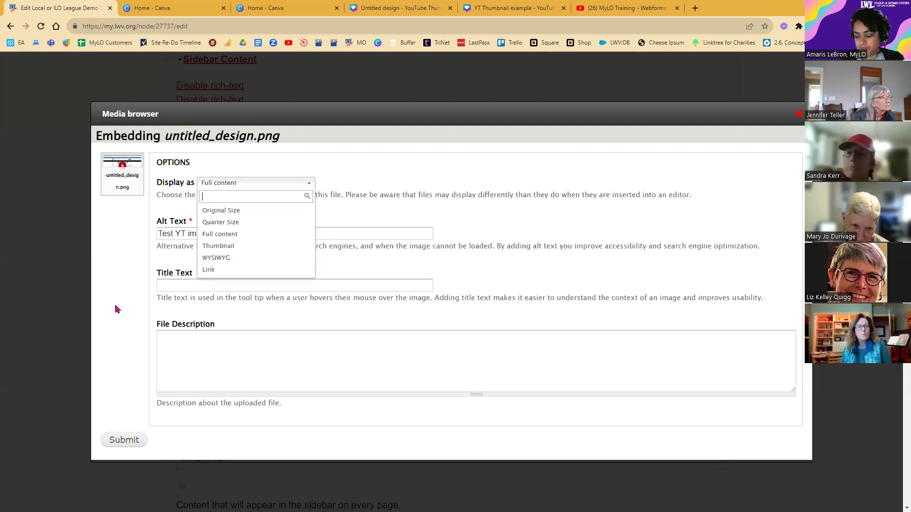
click(133, 441)
click(127, 443)
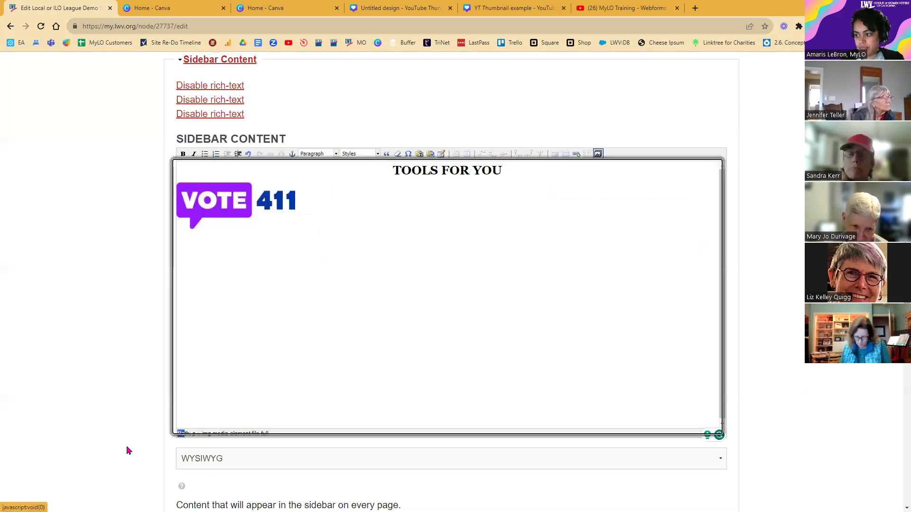
click(212, 351)
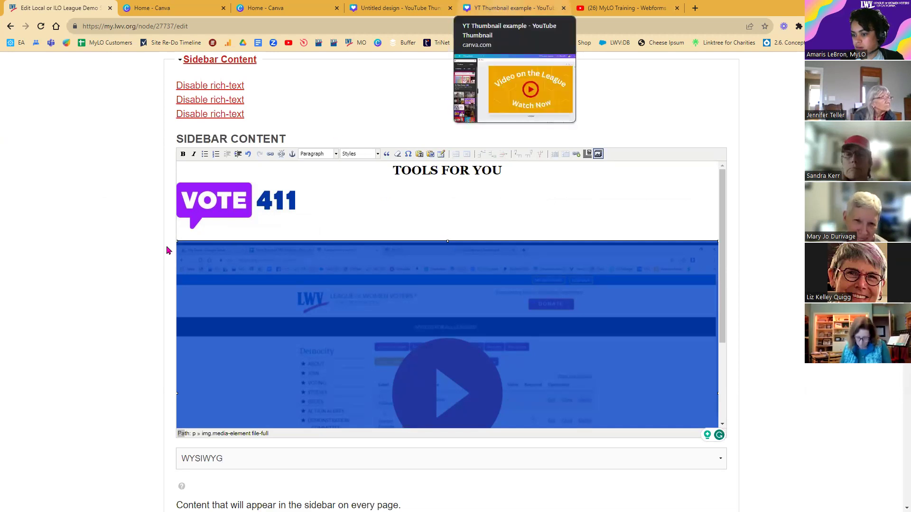
drag(123, 247, 168, 257)
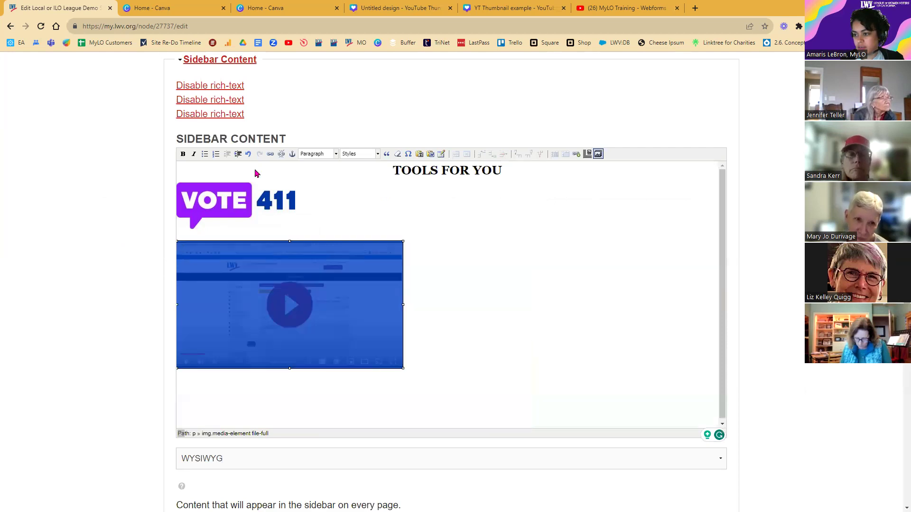
click(248, 155)
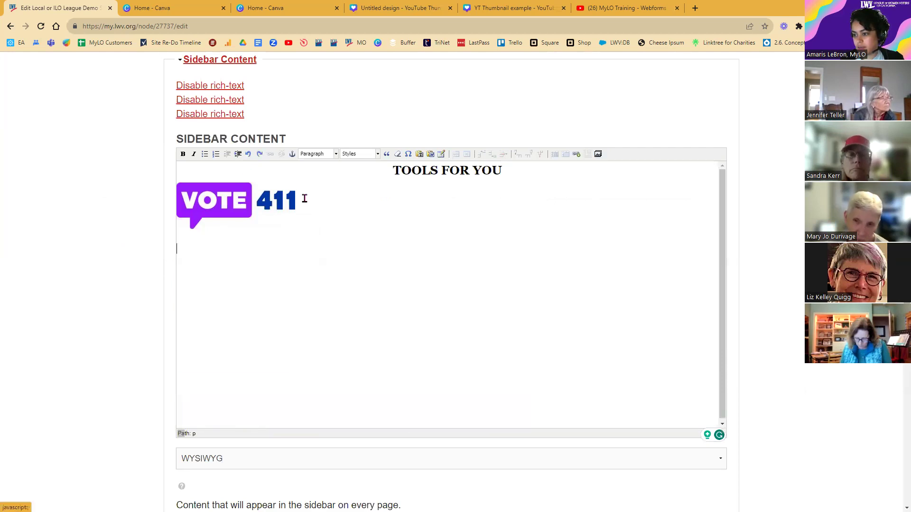
Embed untitled_design.png from your own media files below the VOTE411 logo, displayed as Thumbnail.
click(598, 154)
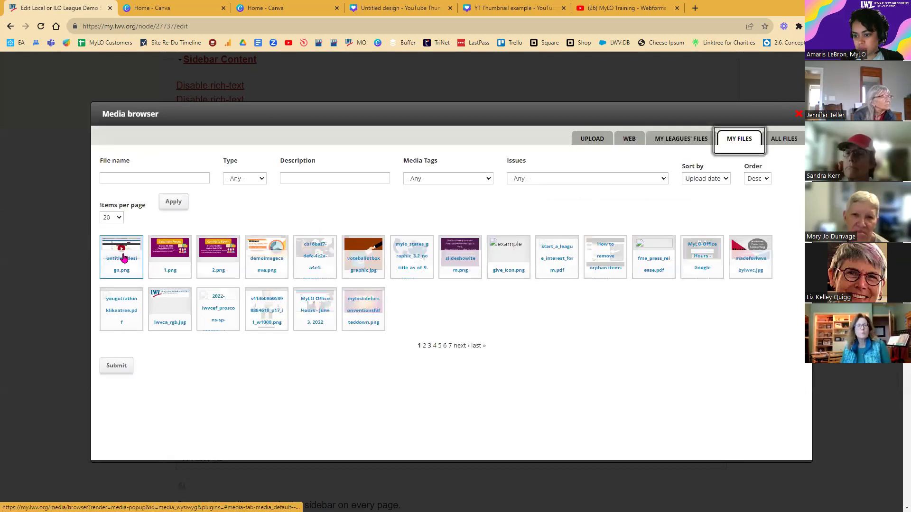
double_click(122, 253)
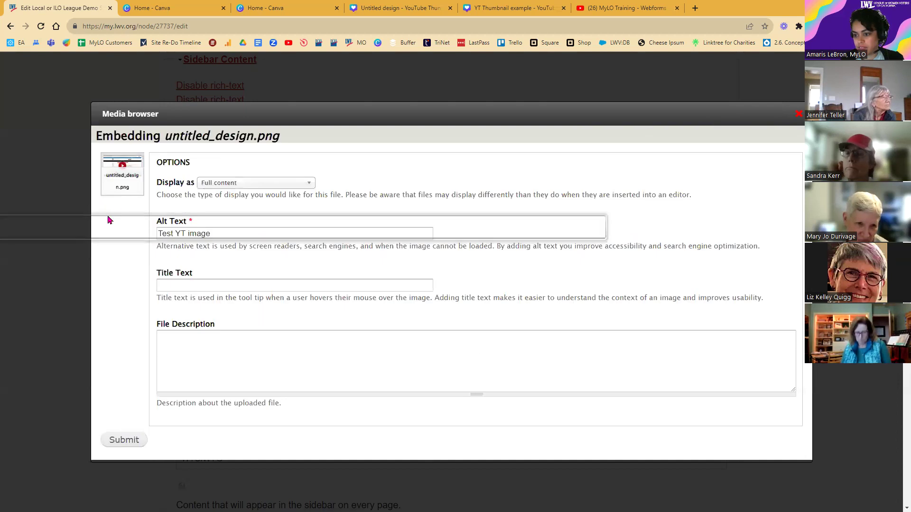
click(231, 189)
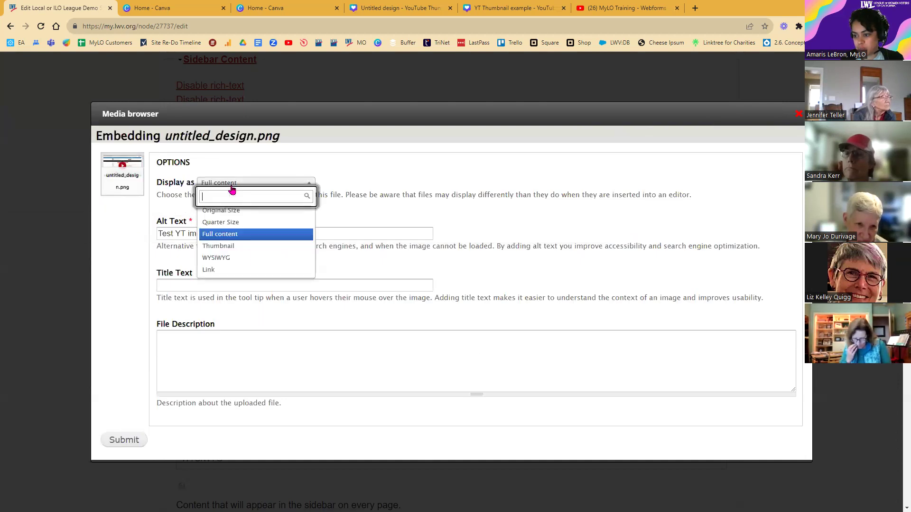
key(Return)
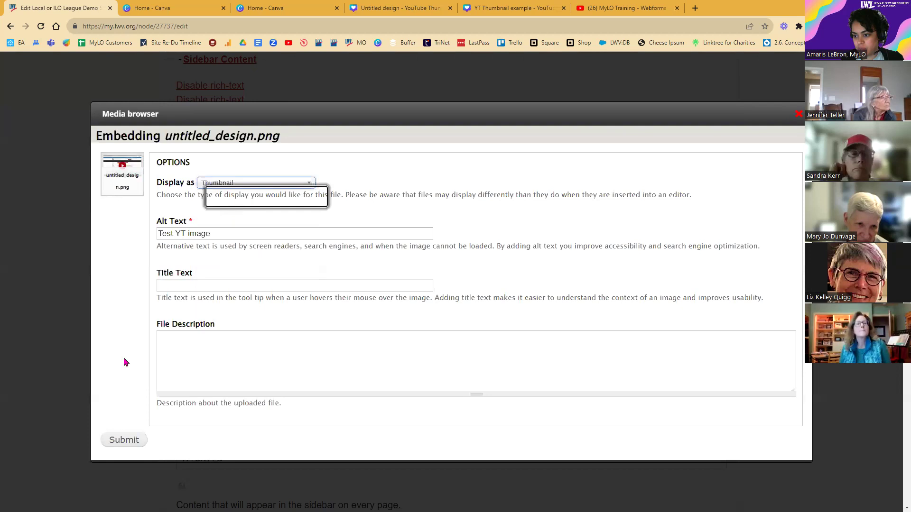
click(124, 439)
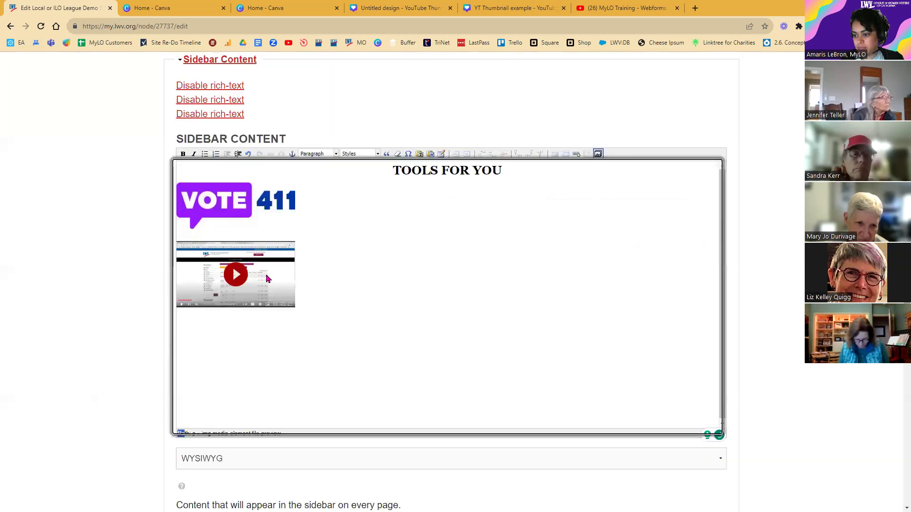
Copy the share link of the MyLO Training - Webforms video on YouTube, set to start at 16:21.
click(263, 290)
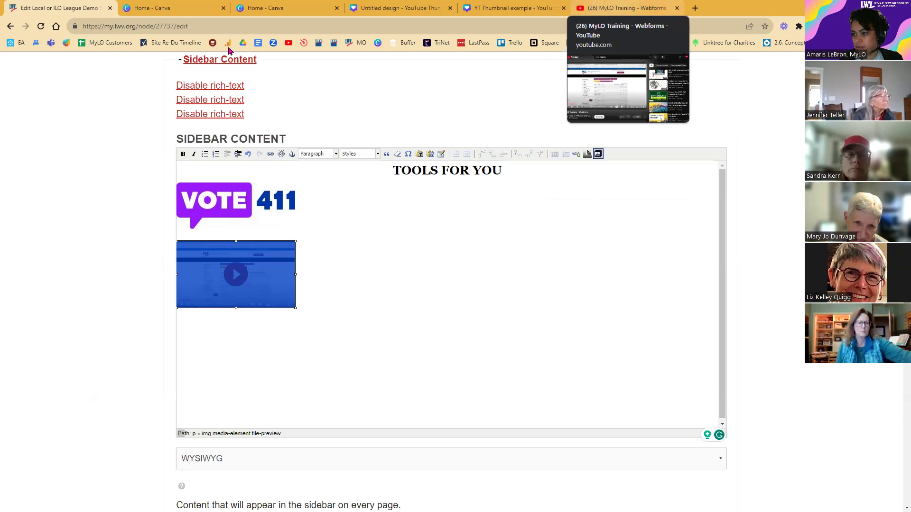
click(614, 11)
click(162, 29)
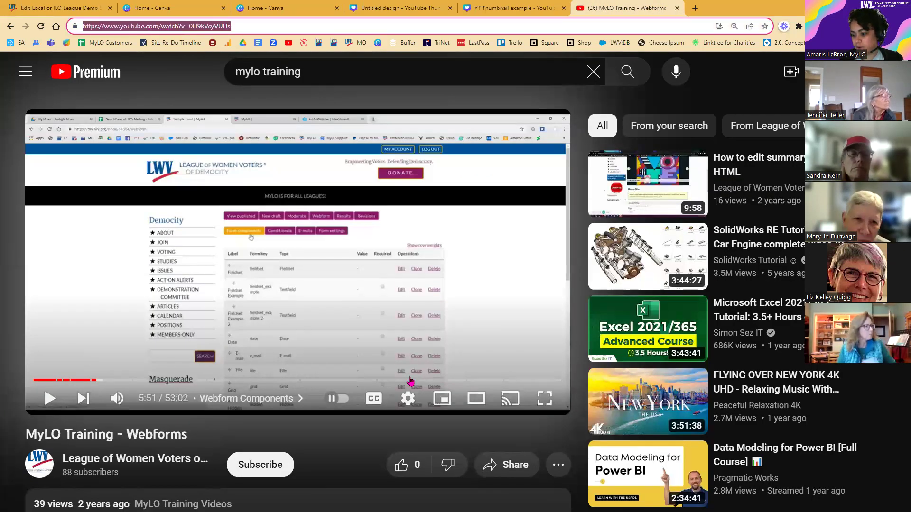
click(507, 469)
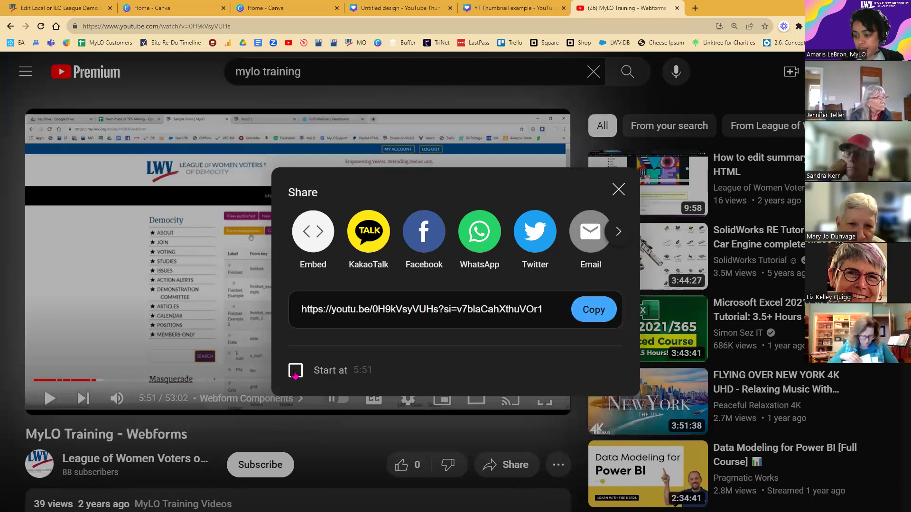
click(618, 190)
mouse_move(204, 385)
mouse_down()
mouse_move(188, 389)
mouse_move(199, 382)
mouse_up()
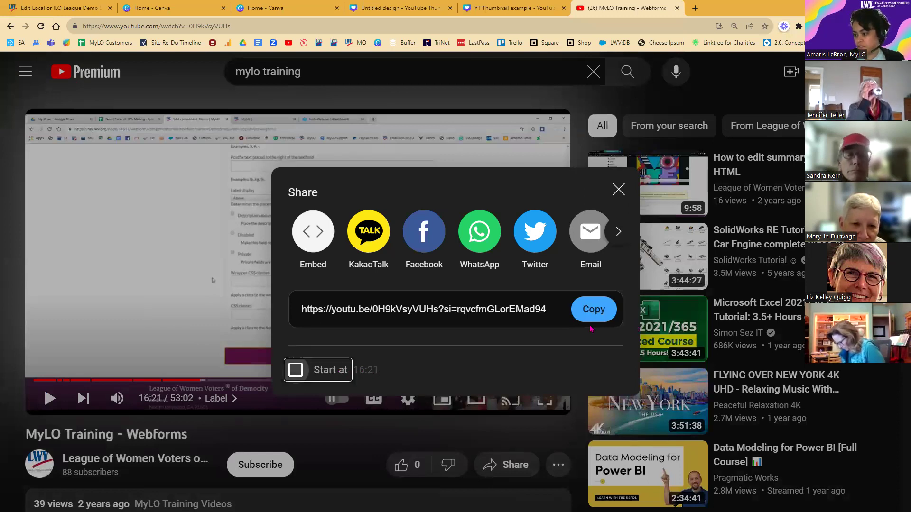
key(space)
key(Tab)
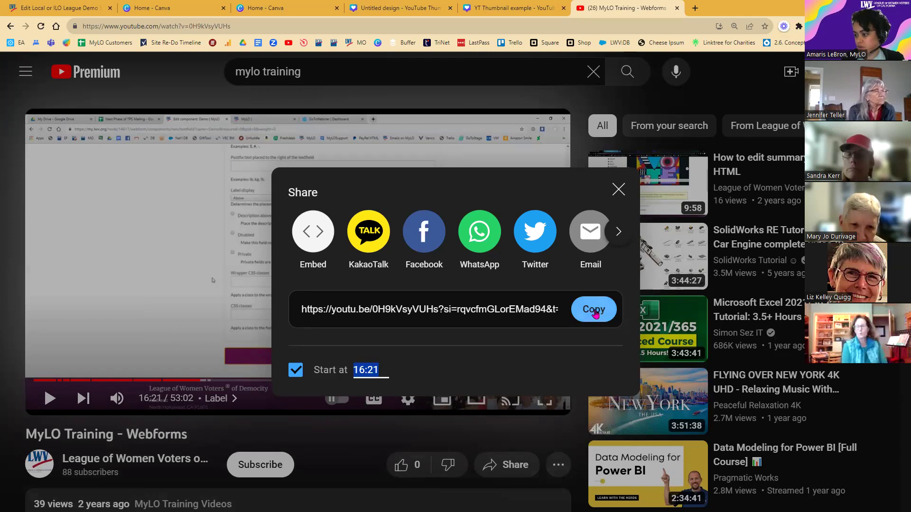
click(595, 313)
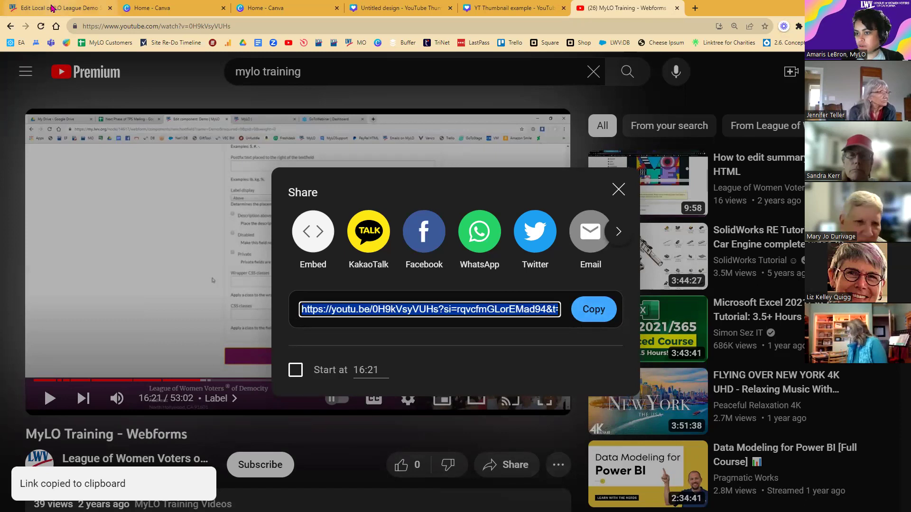
Link the video thumbnail in the sidebar content to the copied YouTube URL, leaving target, title and class unset.
click(53, 8)
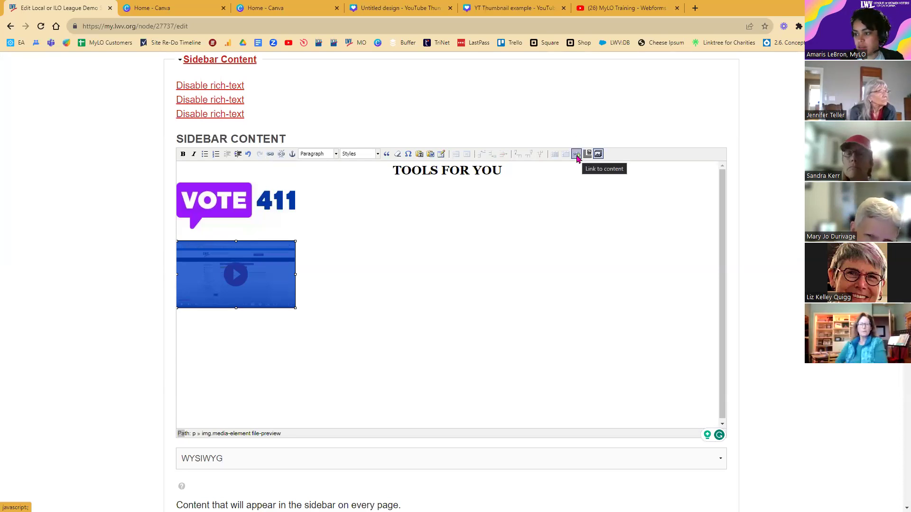
click(270, 156)
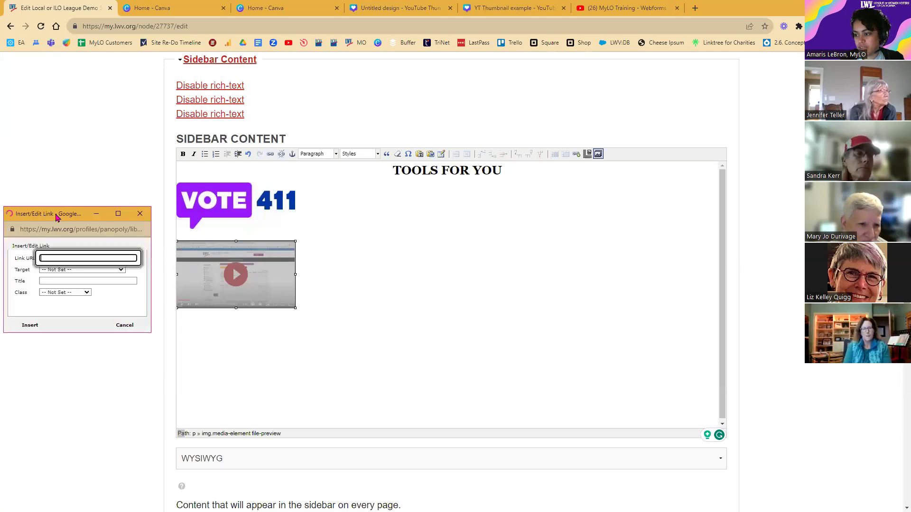
drag(55, 217, 379, 221)
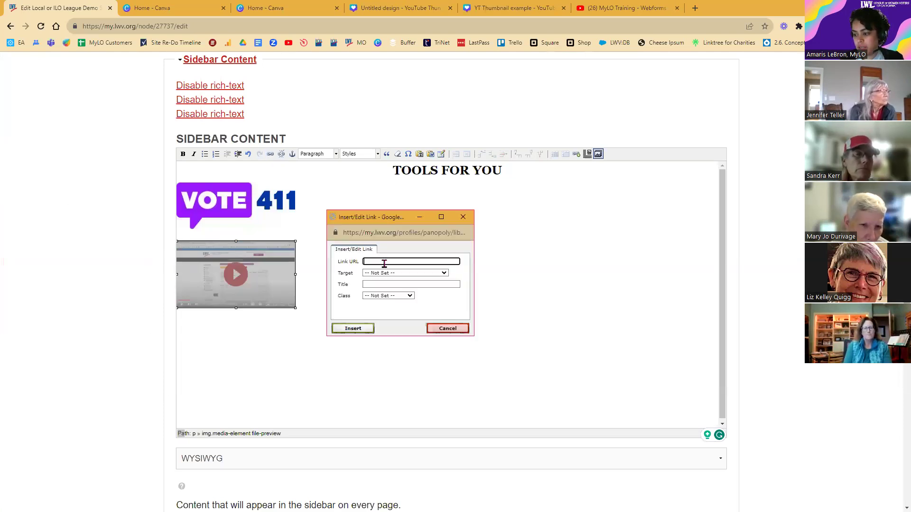
click(384, 263)
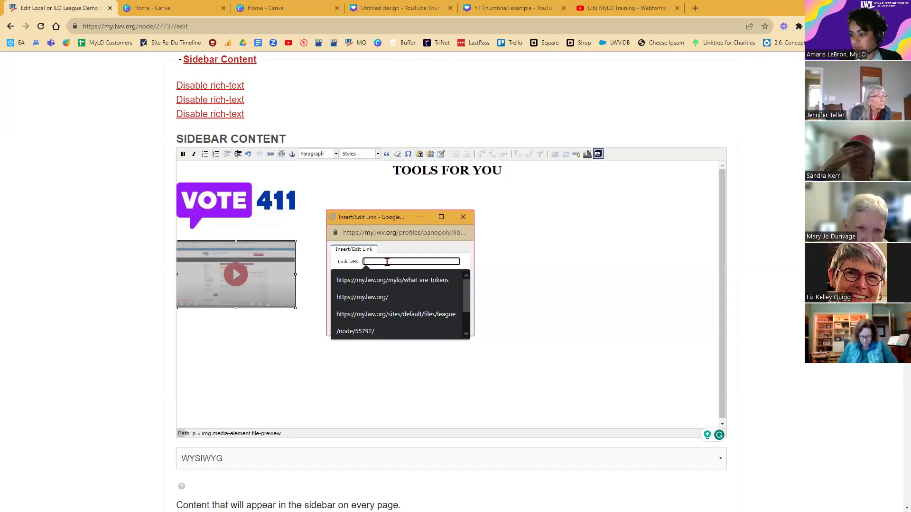
right_click(386, 262)
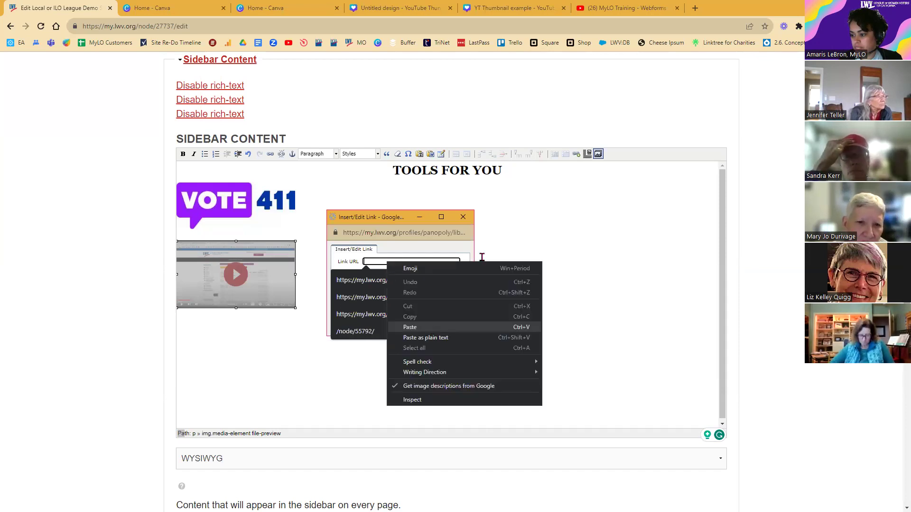
click(417, 325)
click(443, 262)
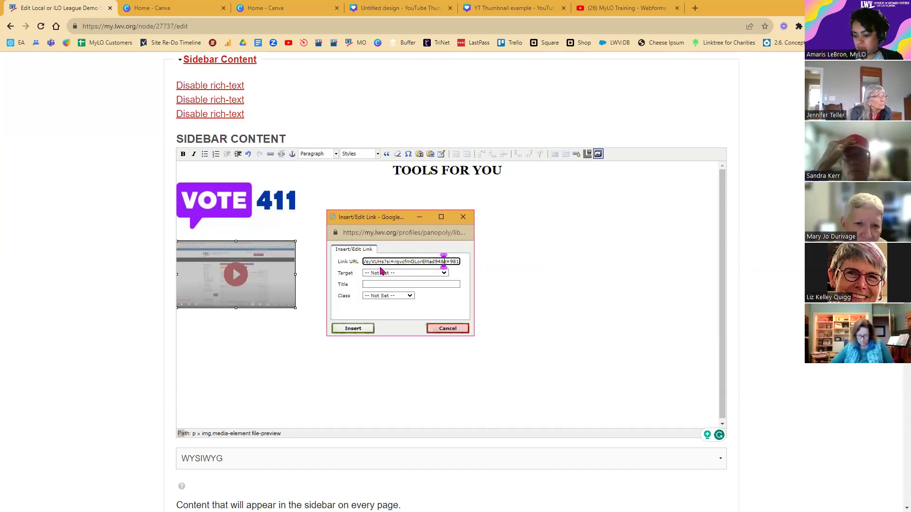
key(Home)
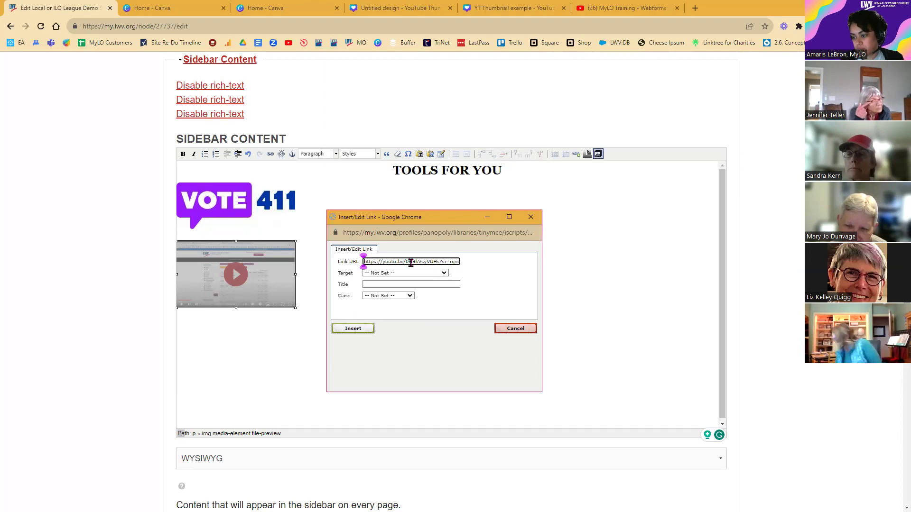
click(353, 329)
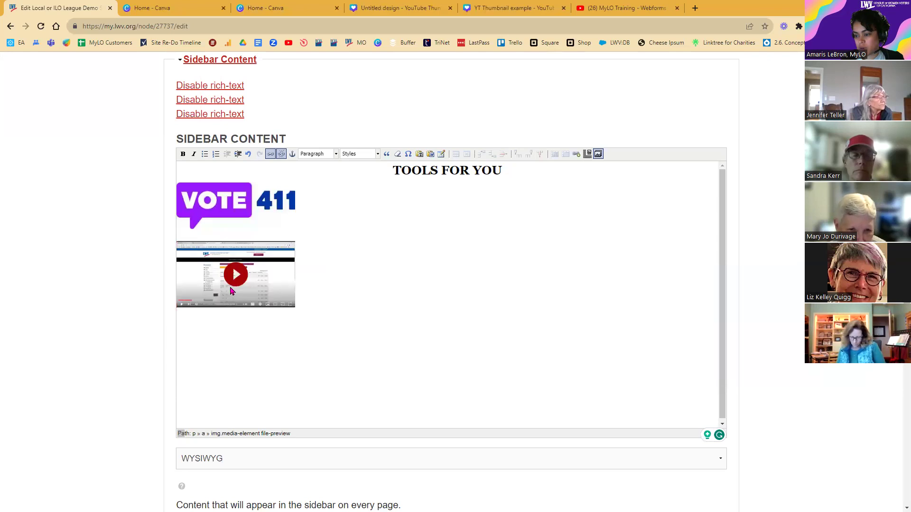
Apply the Center style to both the VOTE411 logo and the video thumbnail in the sidebar content.
click(231, 203)
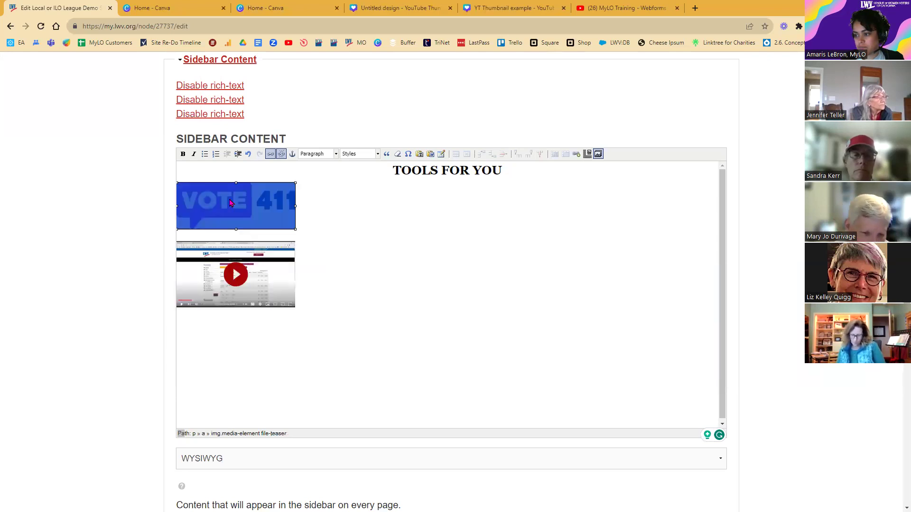
click(233, 274)
click(223, 213)
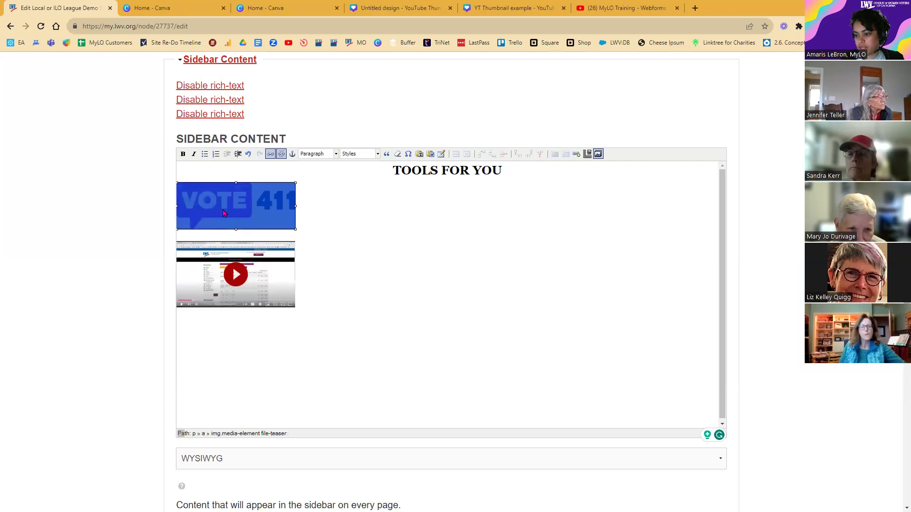
click(302, 328)
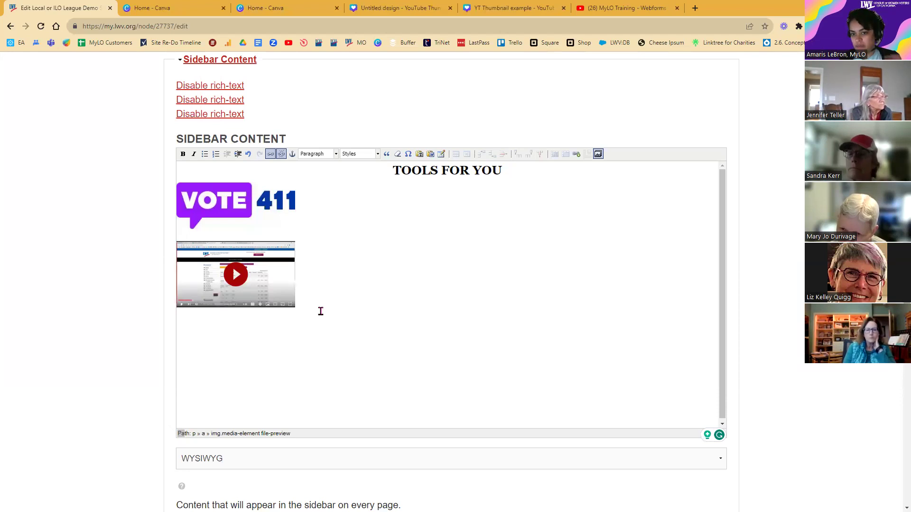
drag(328, 308, 199, 219)
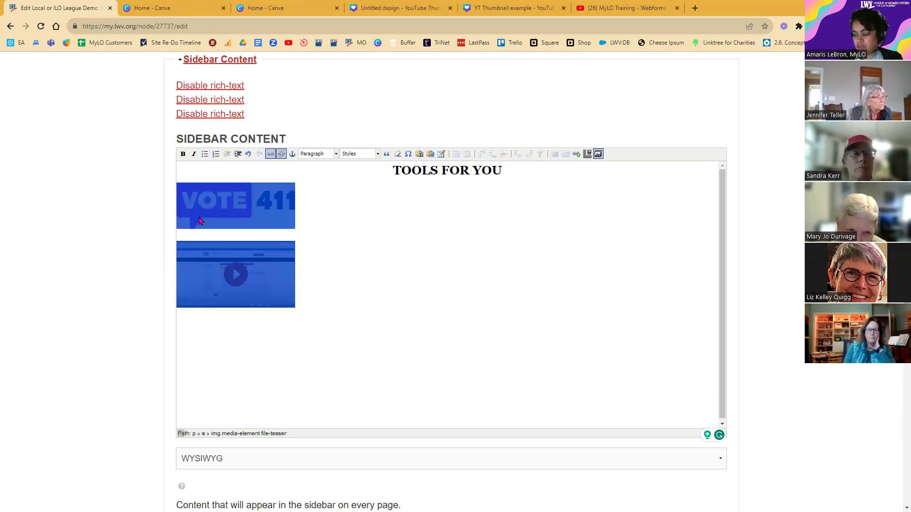
click(368, 156)
click(375, 265)
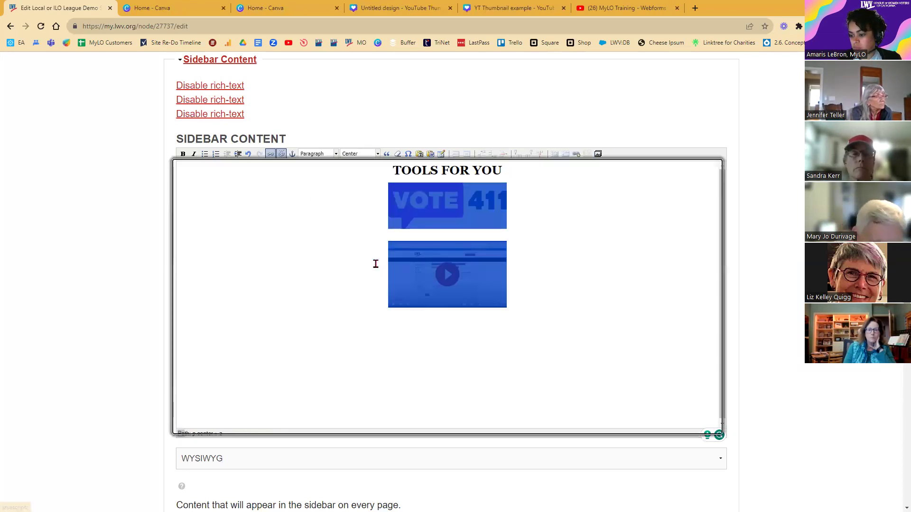
click(384, 372)
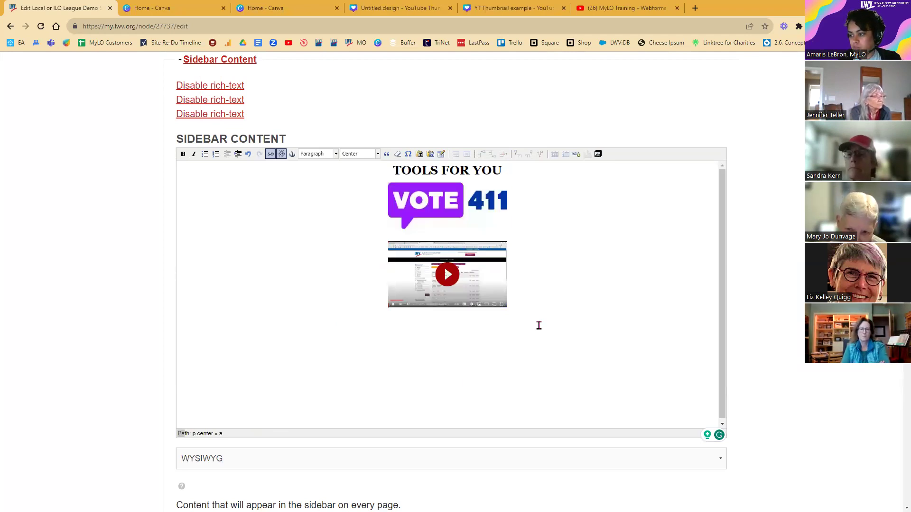
click(386, 259)
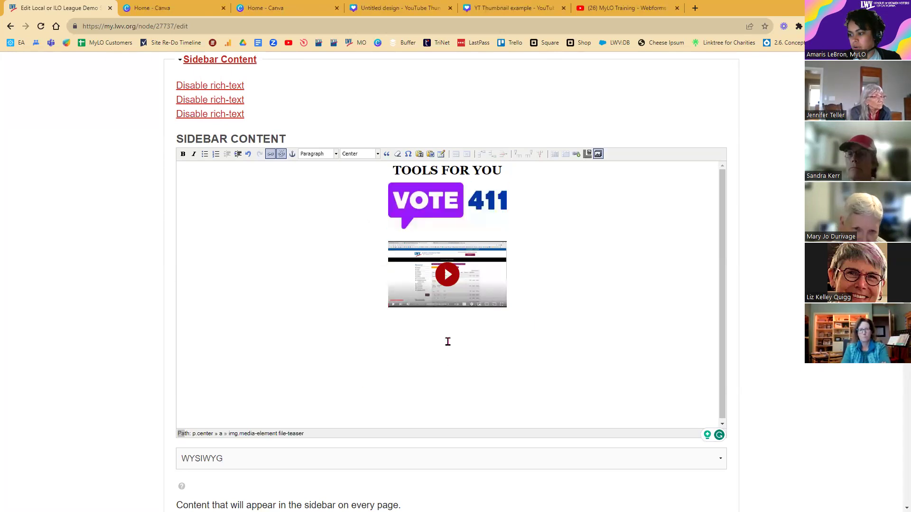
click(366, 155)
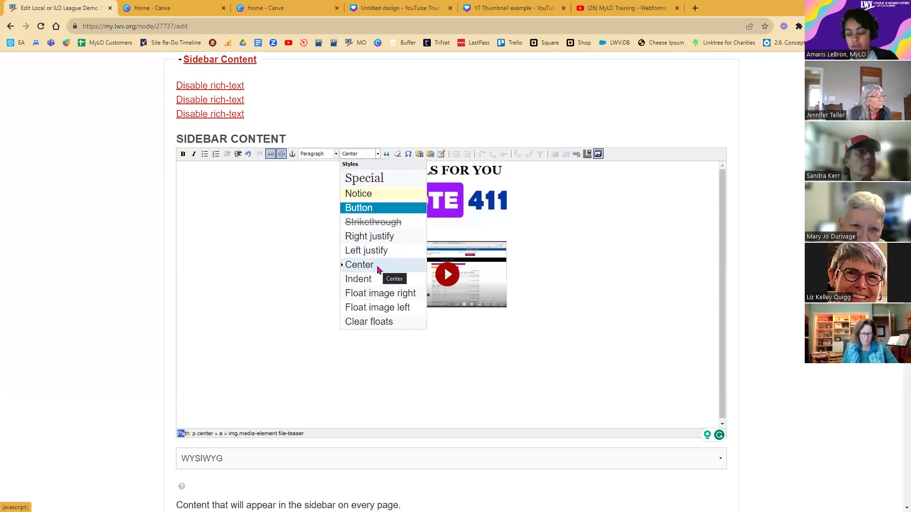
click(386, 351)
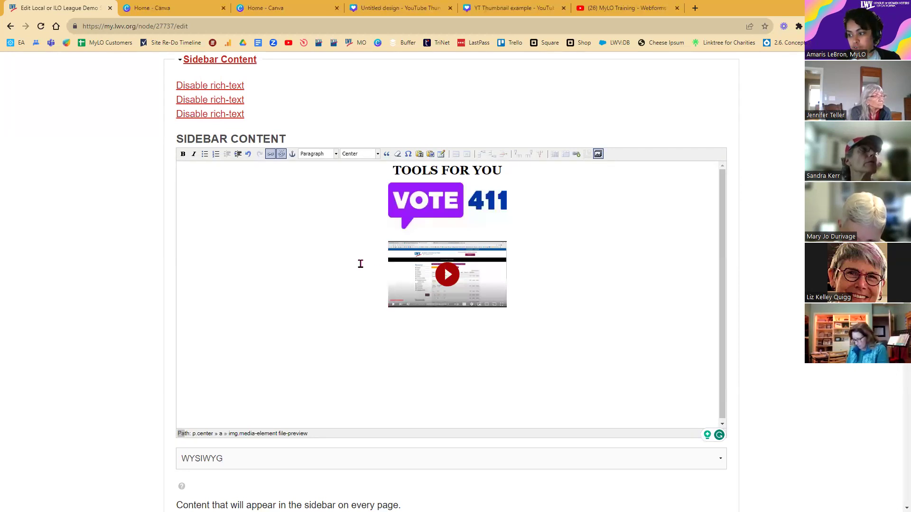
Examine the link settings and Class options of the VOTE411 logo and the video thumbnail, cancelling without changes.
click(449, 206)
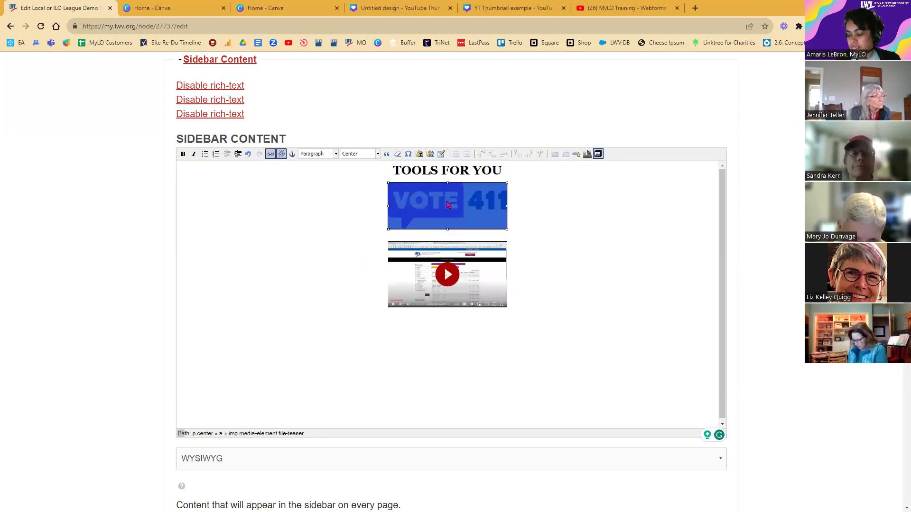
click(271, 157)
drag(43, 216, 265, 177)
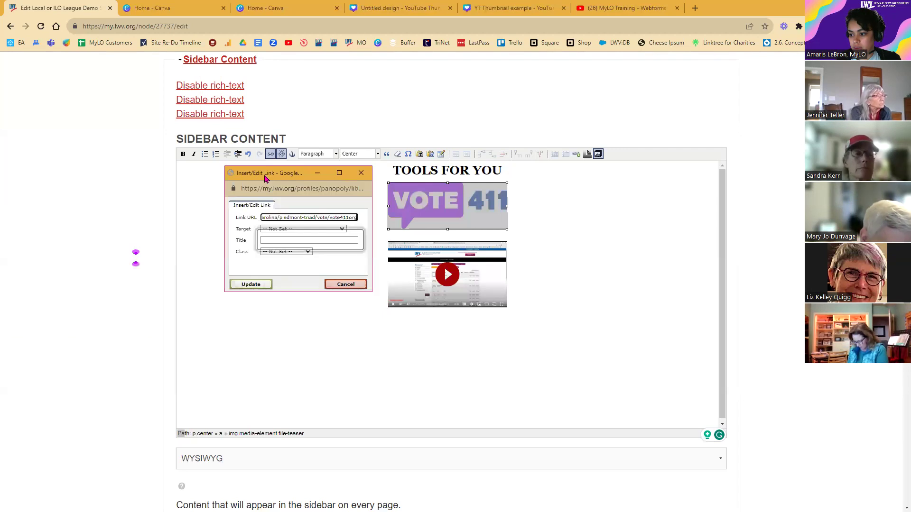
click(298, 253)
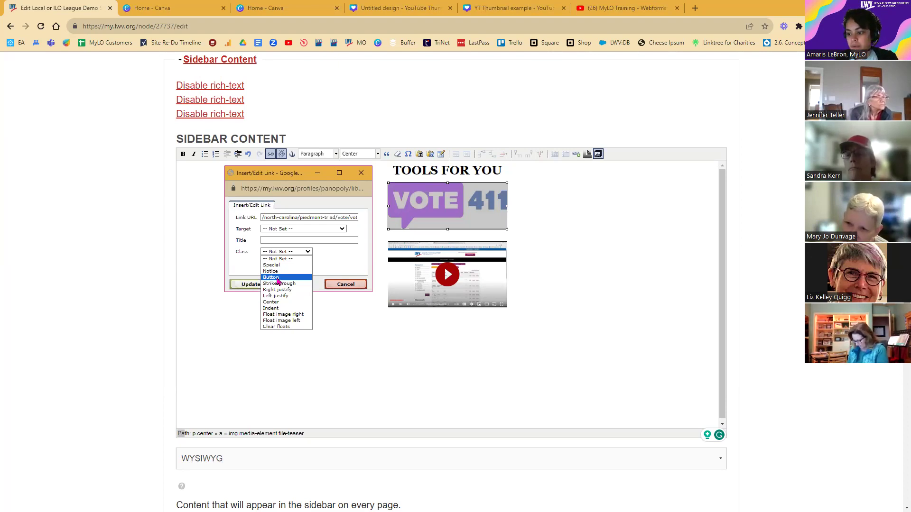
click(342, 285)
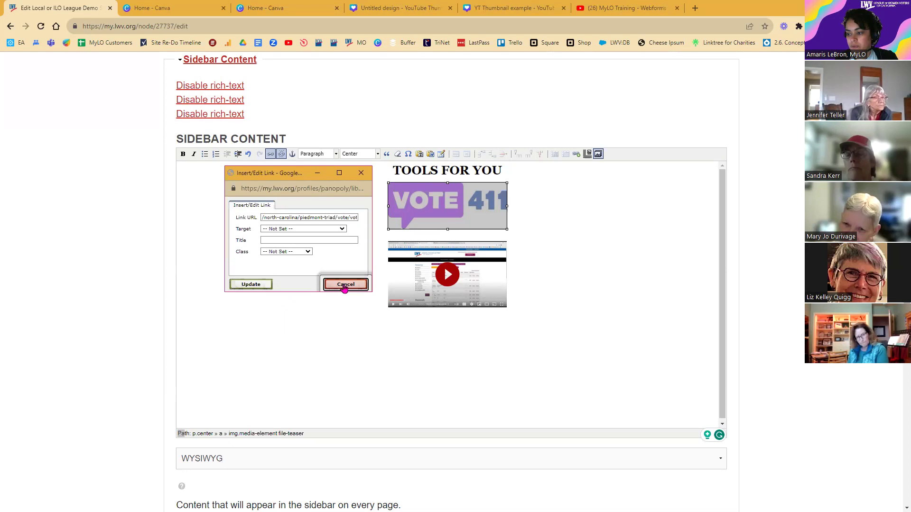
click(479, 228)
click(590, 266)
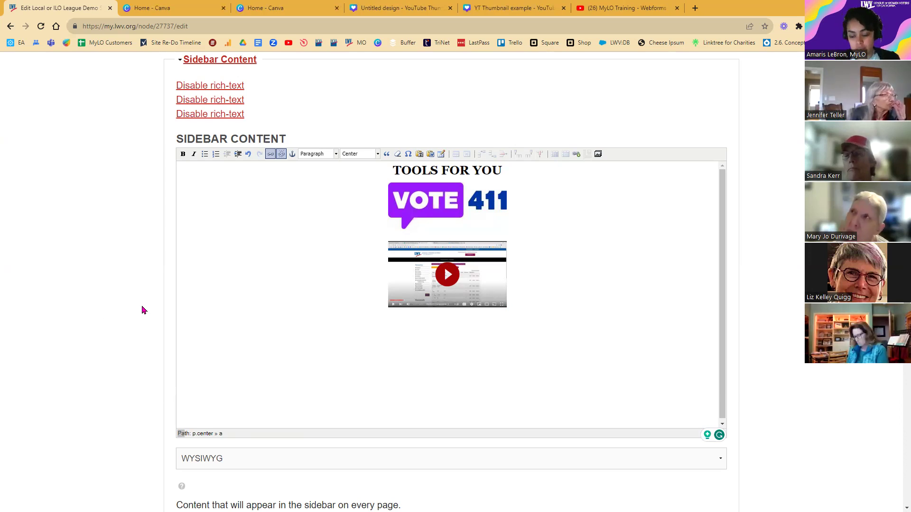
click(271, 155)
drag(65, 216, 299, 179)
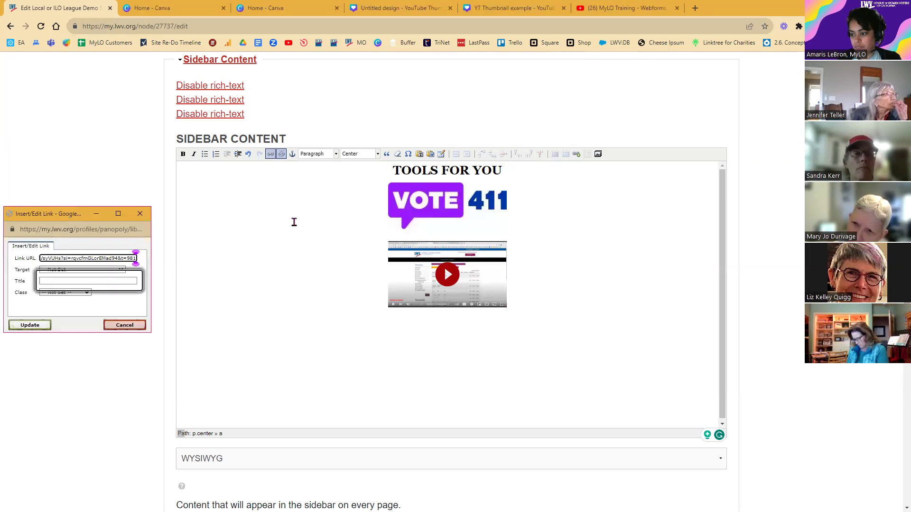
click(298, 255)
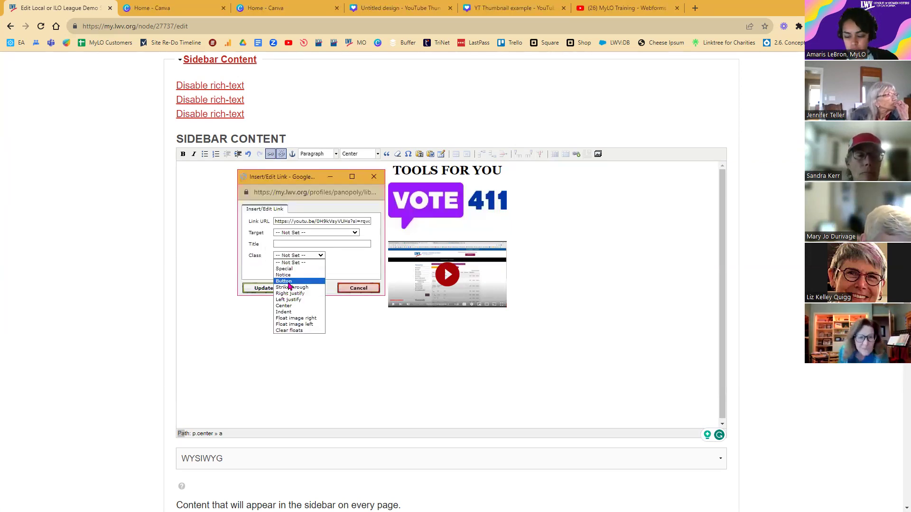
click(358, 290)
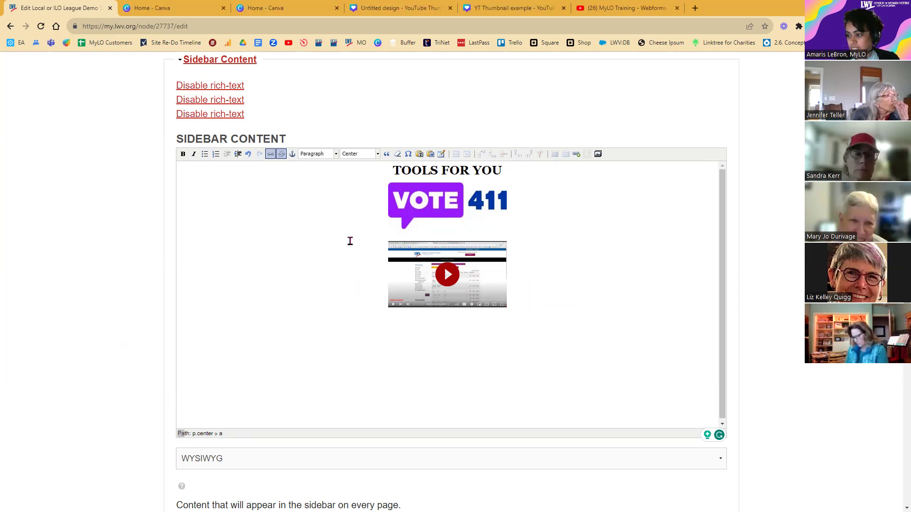
Look over the Sidebar Embed Code entries below the sidebar content editor.
scroll(351, 241, down, 1)
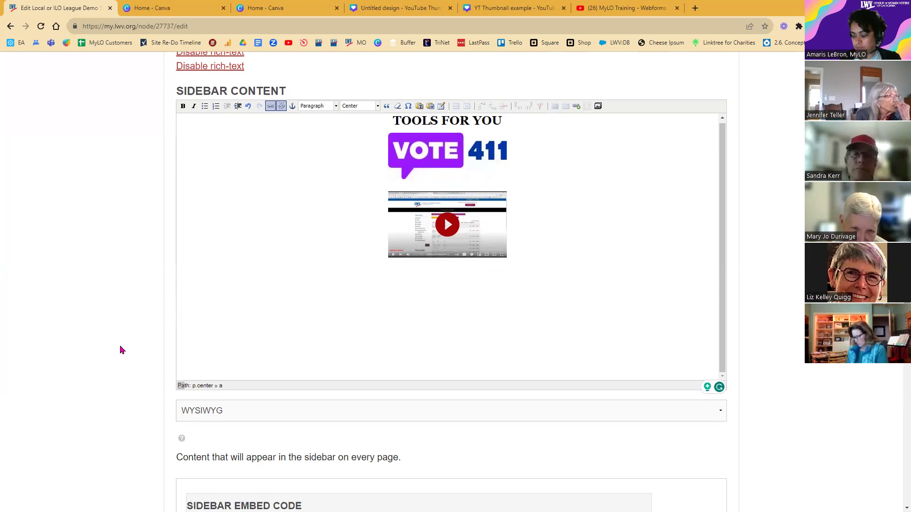
scroll(122, 356, down, 8)
scroll(125, 363, down, 1)
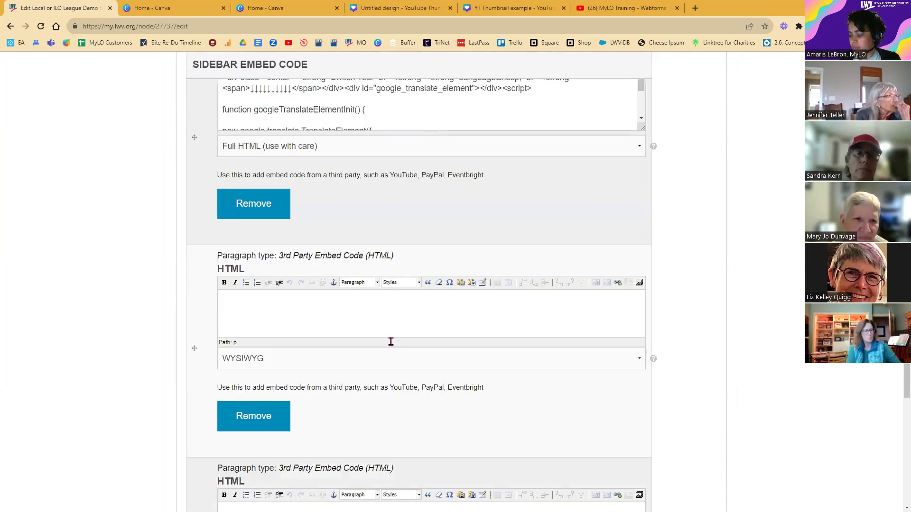
scroll(394, 337, up, 9)
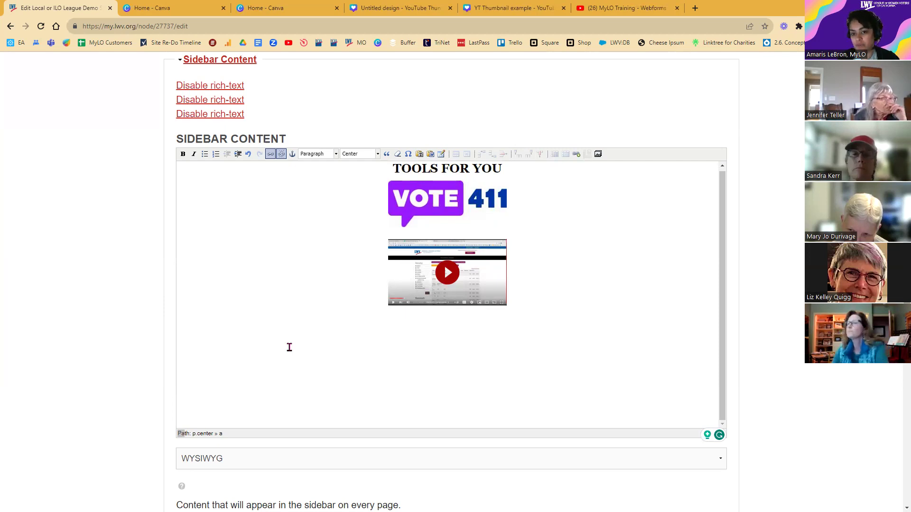
scroll(169, 346, down, 5)
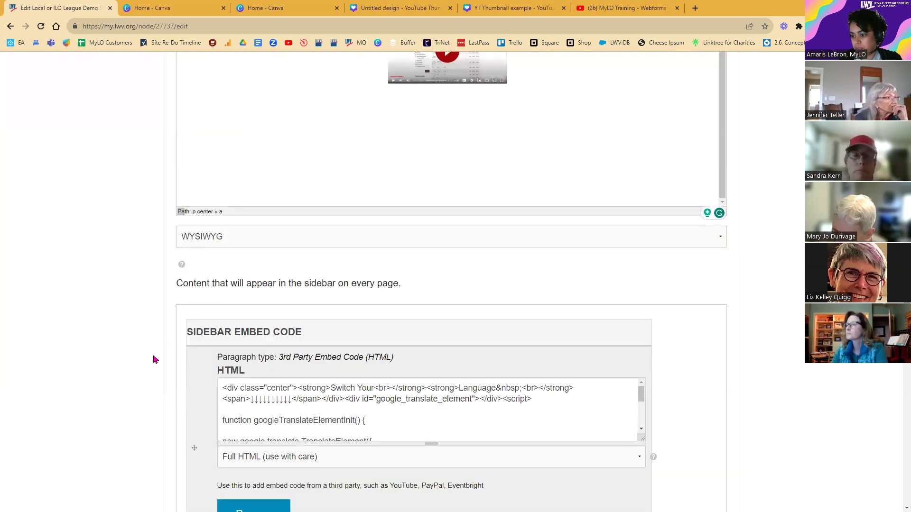
Set the moderation state in the Demo Site's publishing options and save the page edits.
scroll(154, 362, down, 5)
scroll(327, 303, down, 5)
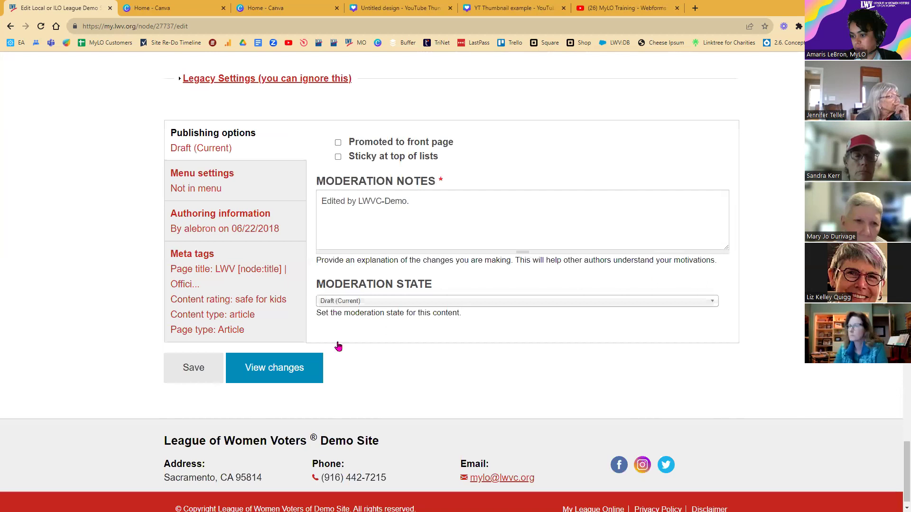
click(338, 301)
click(192, 369)
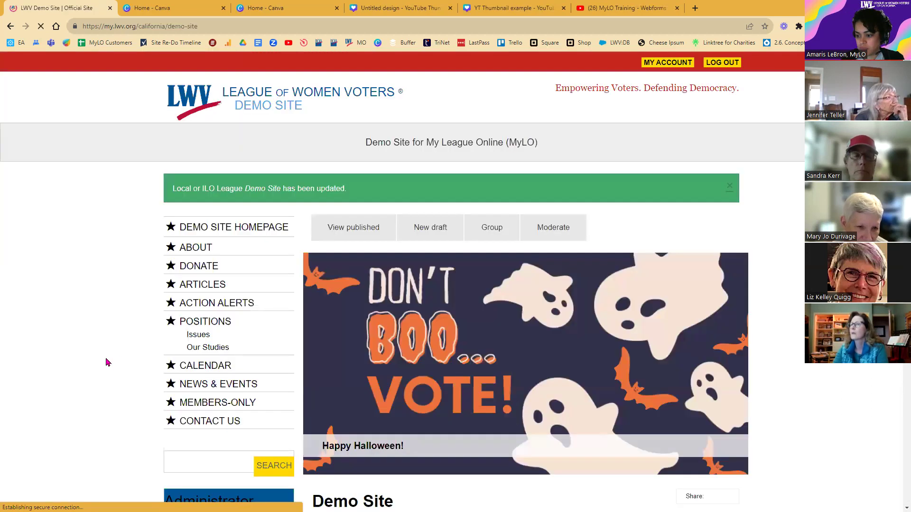
Test the linked video thumbnail in the Demo Site's sidebar, then close the YouTube page it opens.
scroll(120, 362, down, 5)
scroll(208, 348, down, 3)
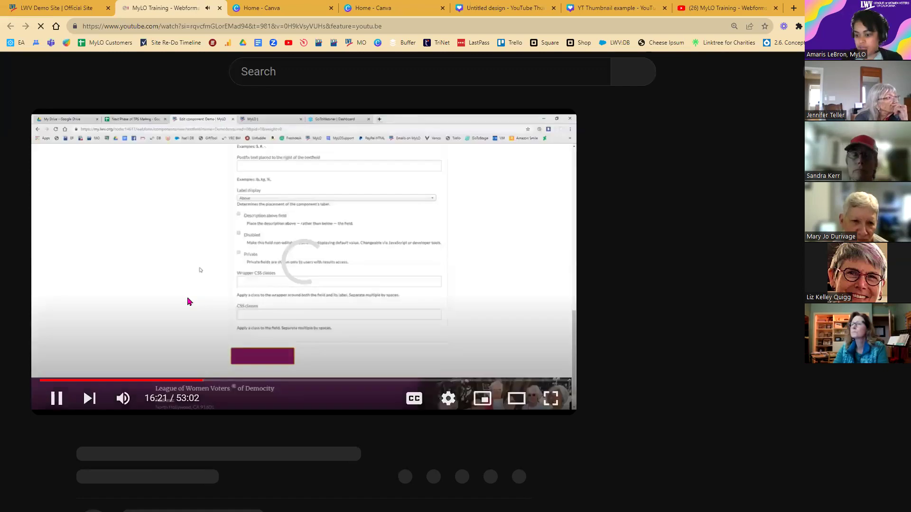
click(173, 375)
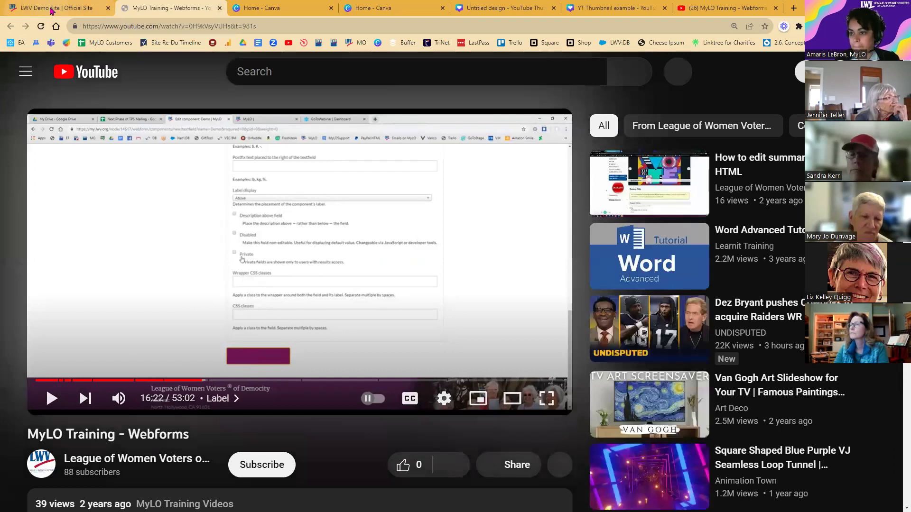
key(ctrl+w)
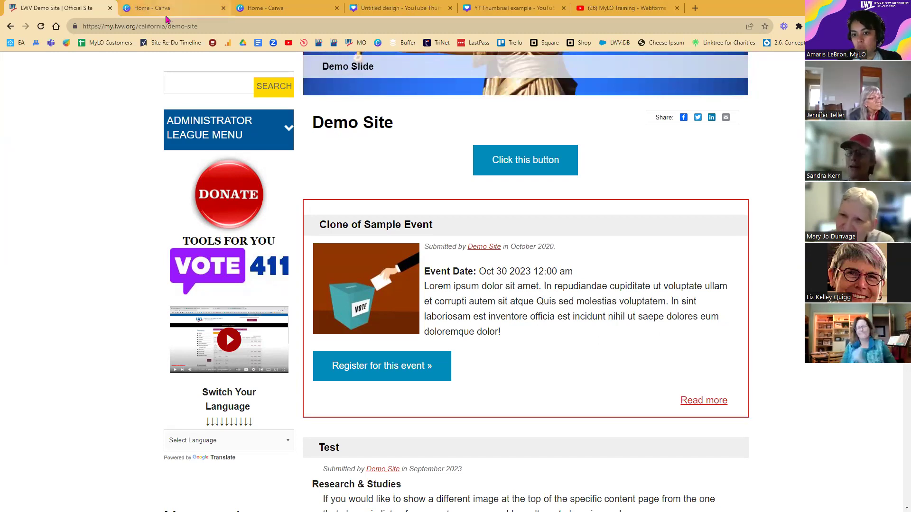
Load the My League Online home page over the first Canva page and open Sample Basic Site and Demo Local separately.
mouse_move(156, 9)
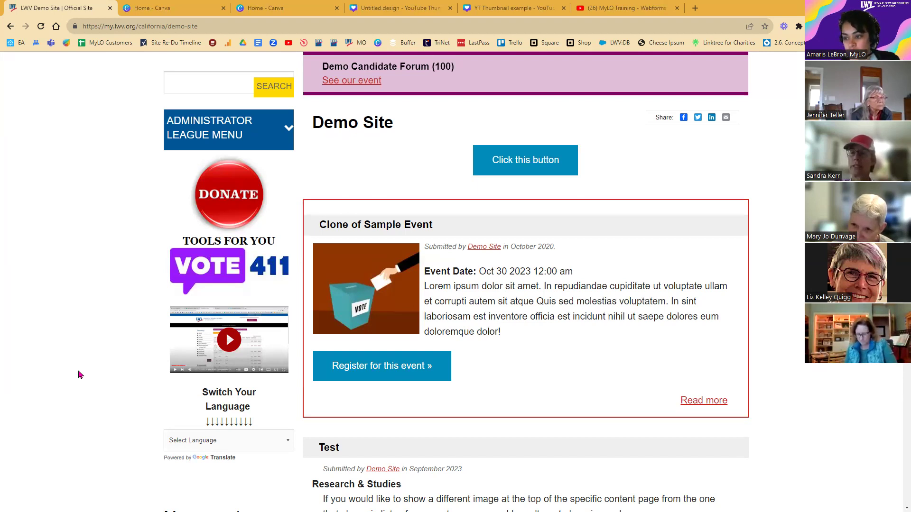
scroll(92, 386, up, 1)
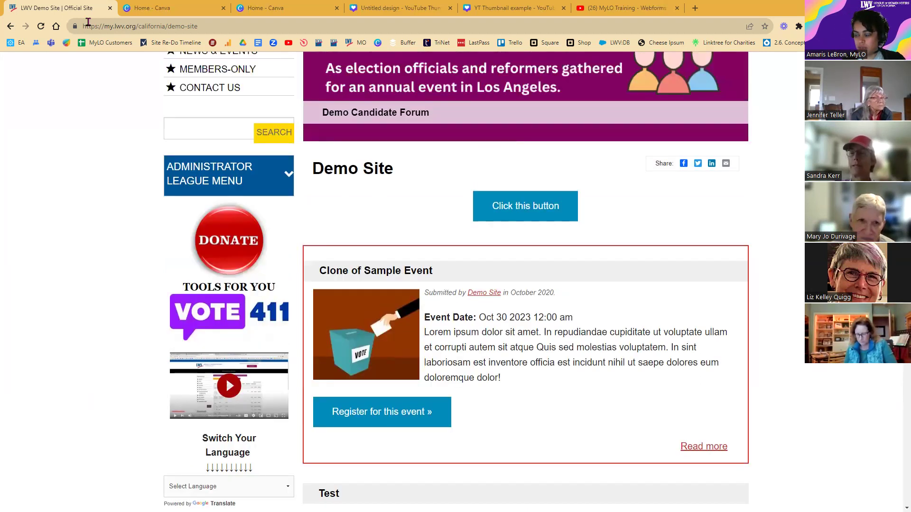
scroll(92, 396, up, 3)
key(ctrl+Tab)
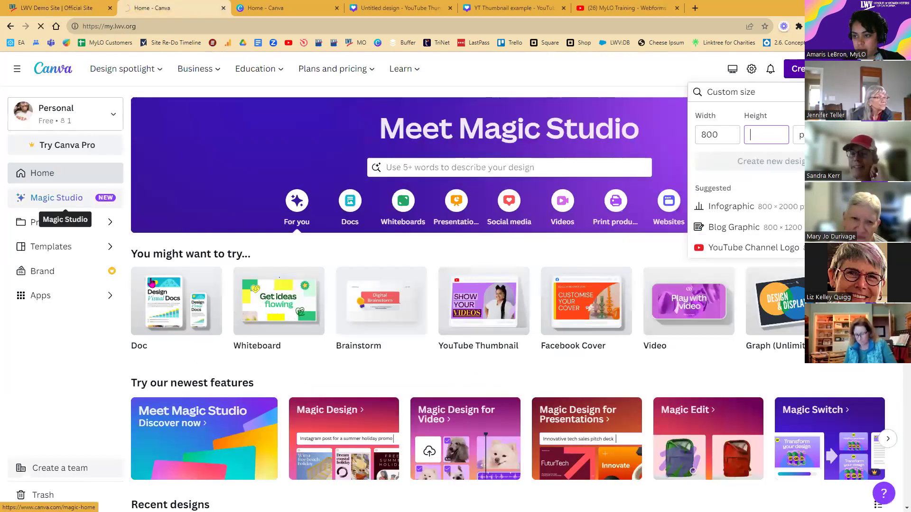
key(alt+Left)
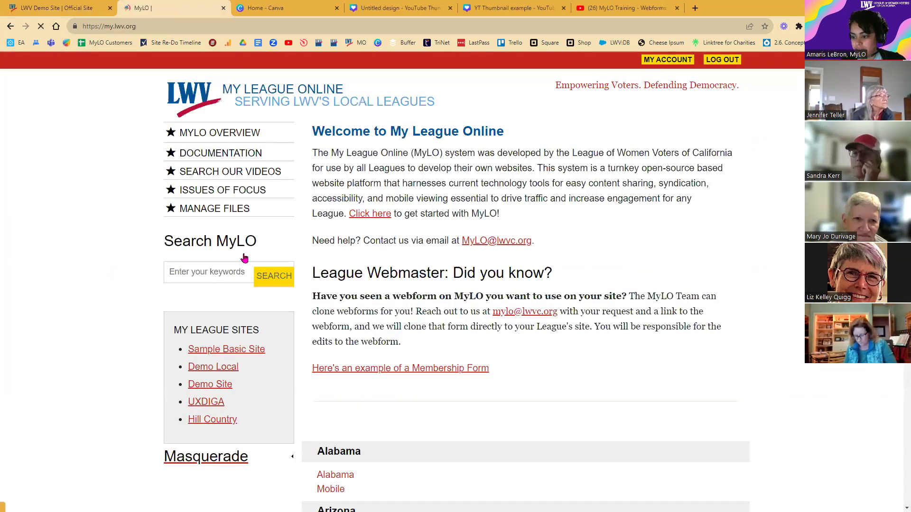
scroll(243, 259, down, 2)
middle_click(211, 296)
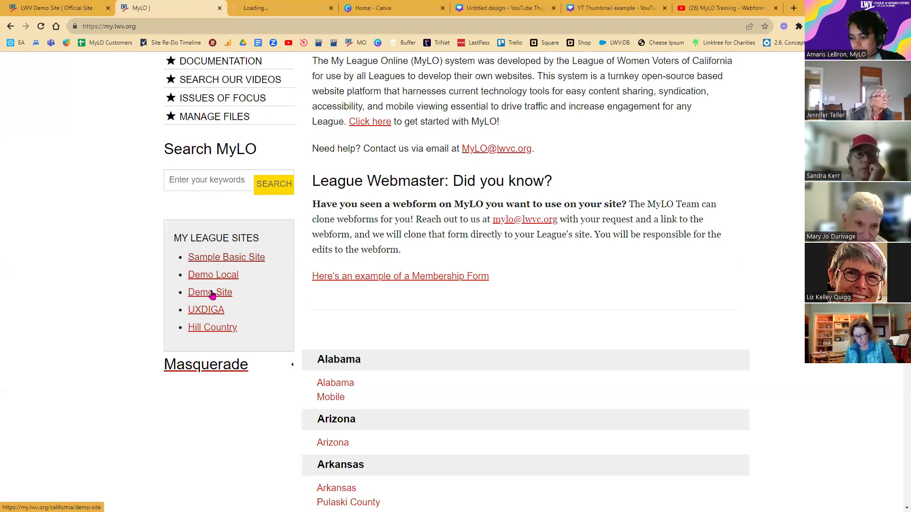
middle_click(226, 277)
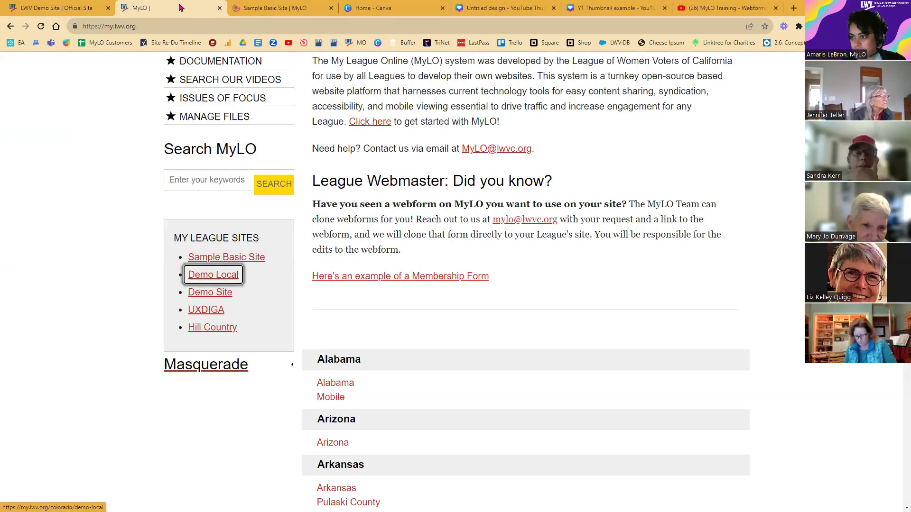
Look over the sidebar content on the Sample Basic Site and Demo Local home pages.
click(236, 8)
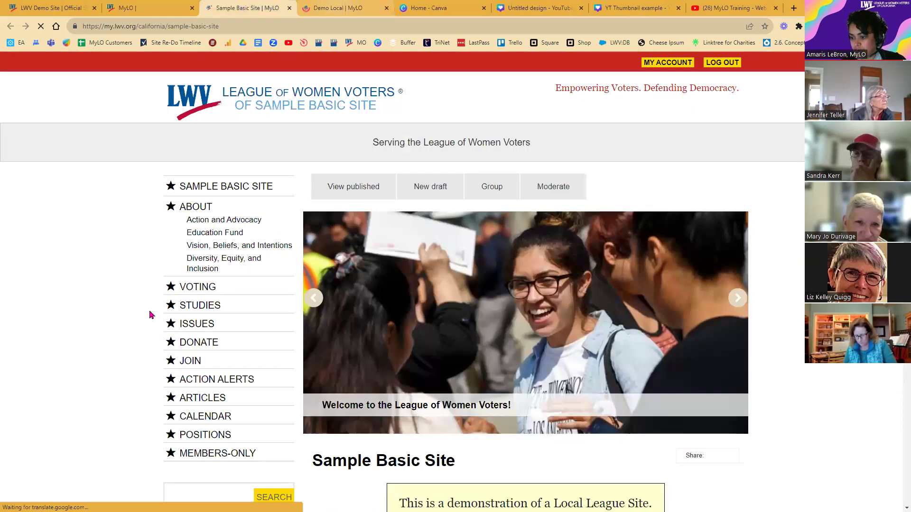
scroll(138, 315, down, 7)
scroll(124, 294, down, 3)
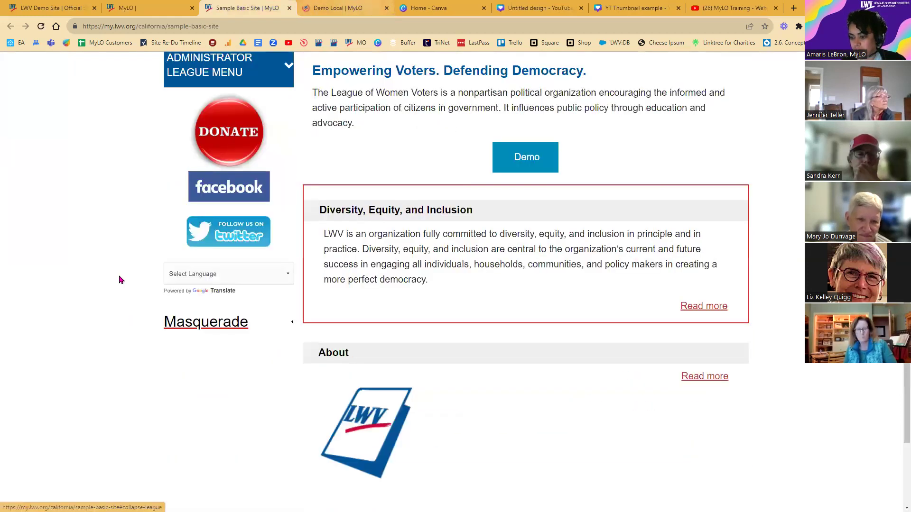
key(ctrl+Tab)
scroll(121, 288, down, 10)
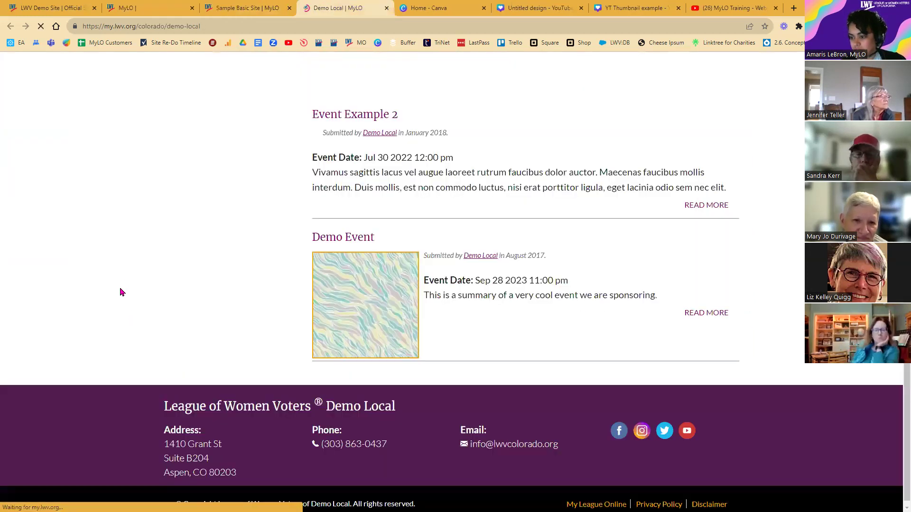
scroll(122, 293, up, 8)
scroll(122, 293, up, 5)
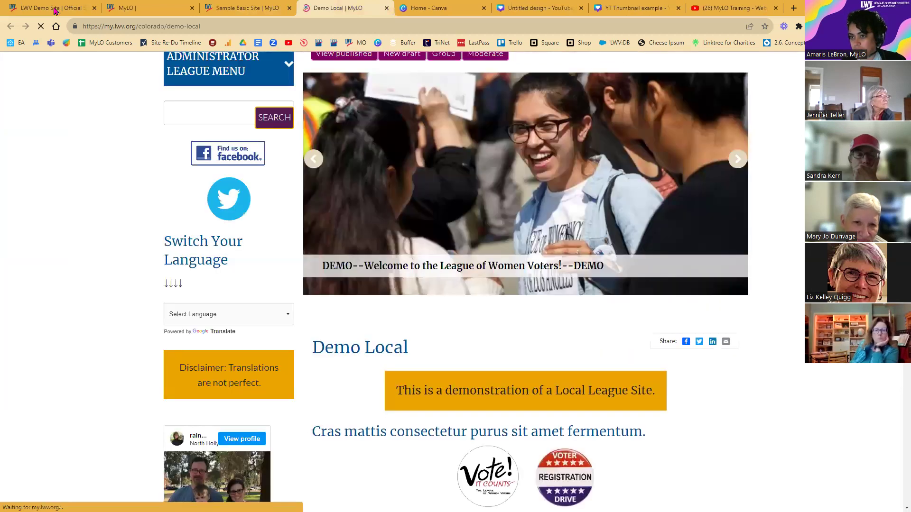
Return to the LWV Demo Site, start a new draft and expand its Sidebar Content section.
key(ctrl+1)
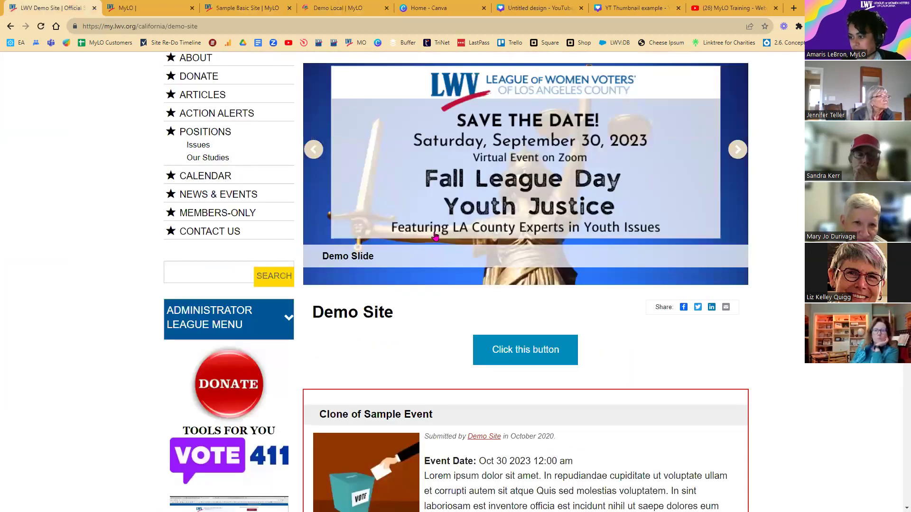
scroll(408, 260, up, 4)
key(Return)
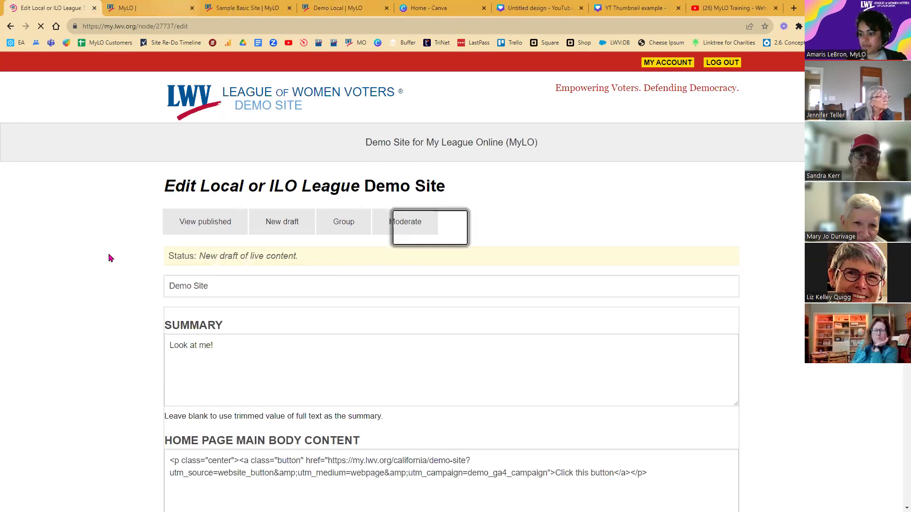
scroll(128, 266, down, 5)
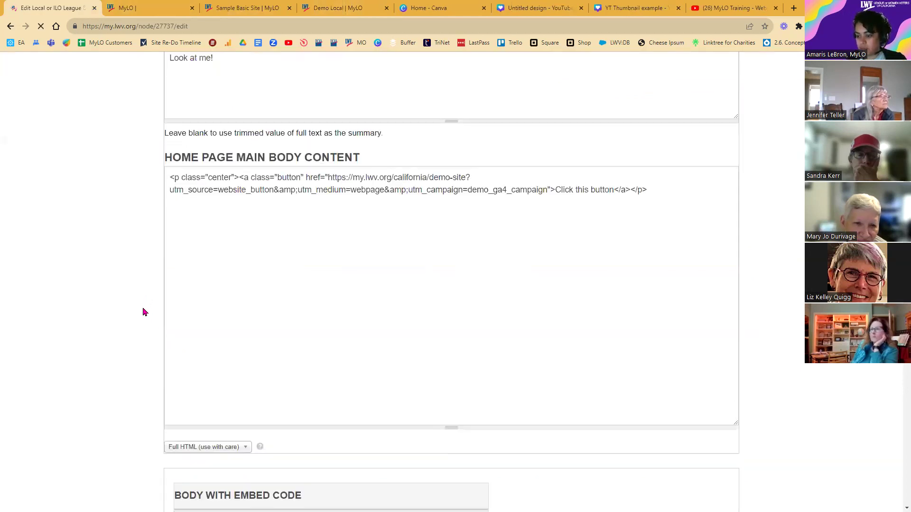
scroll(144, 314, down, 9)
scroll(144, 316, down, 6)
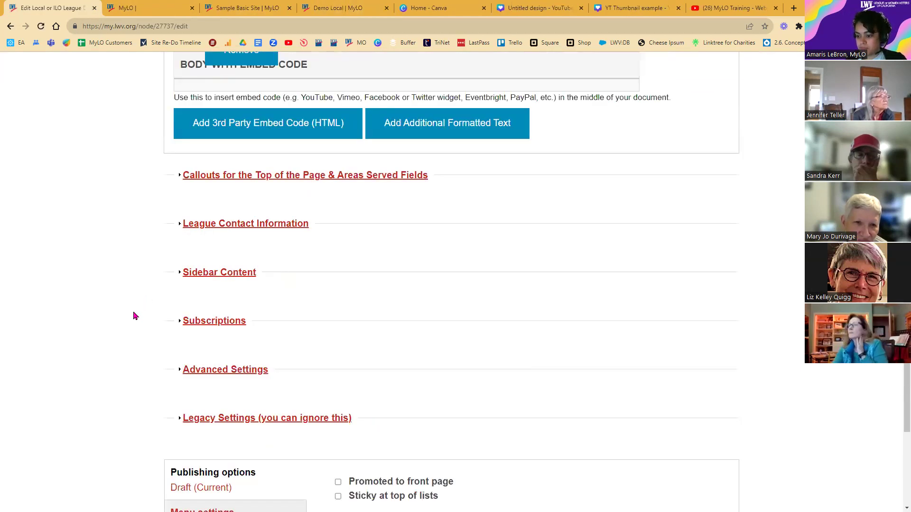
scroll(134, 316, down, 3)
scroll(207, 292, up, 3)
click(208, 283)
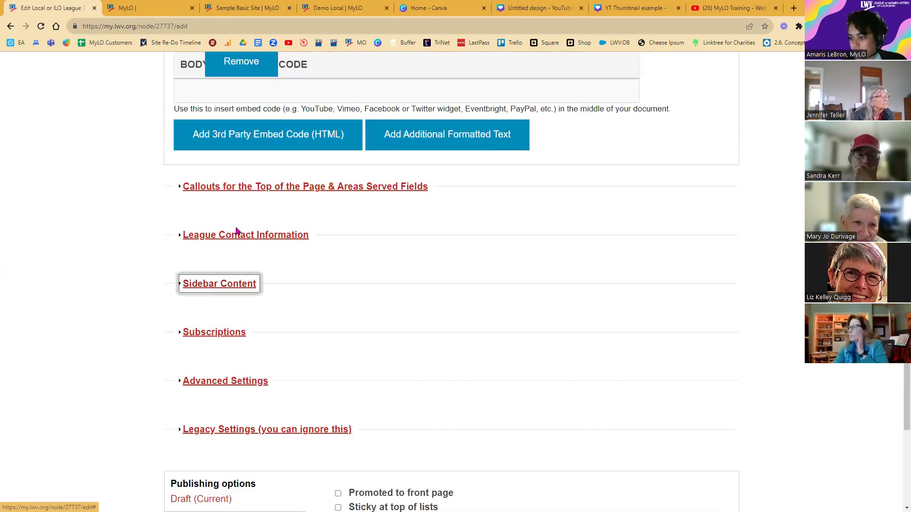
Switch the sidebar content's text format to Full HTML and back to WYSIWYG to enlarge the editor.
scroll(229, 244, down, 5)
click(224, 243)
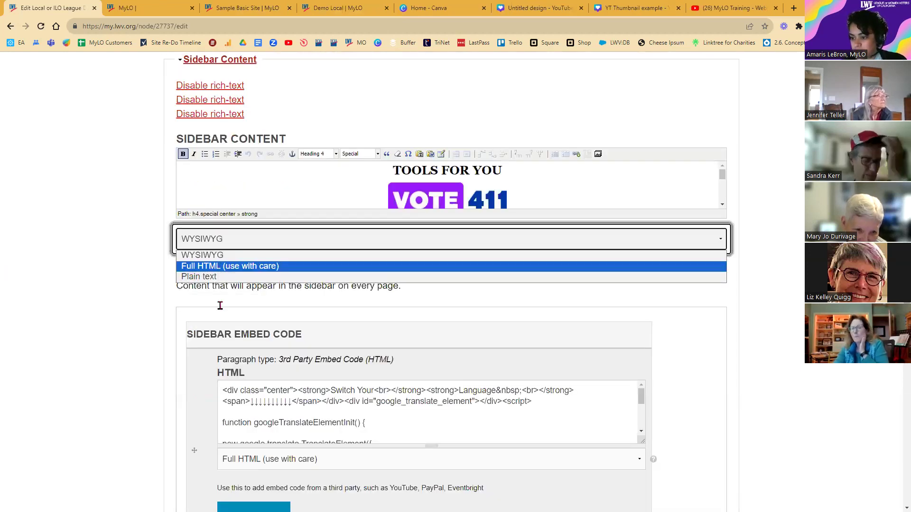
click(221, 262)
click(227, 423)
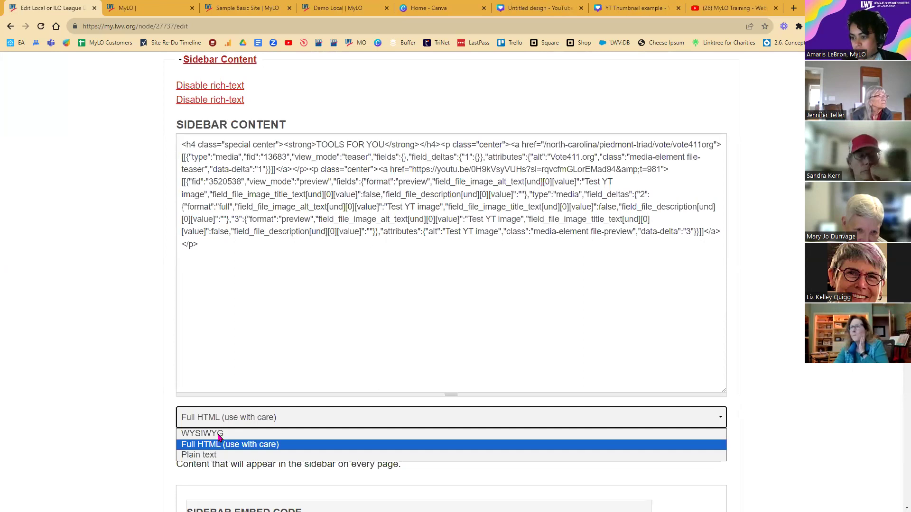
click(221, 432)
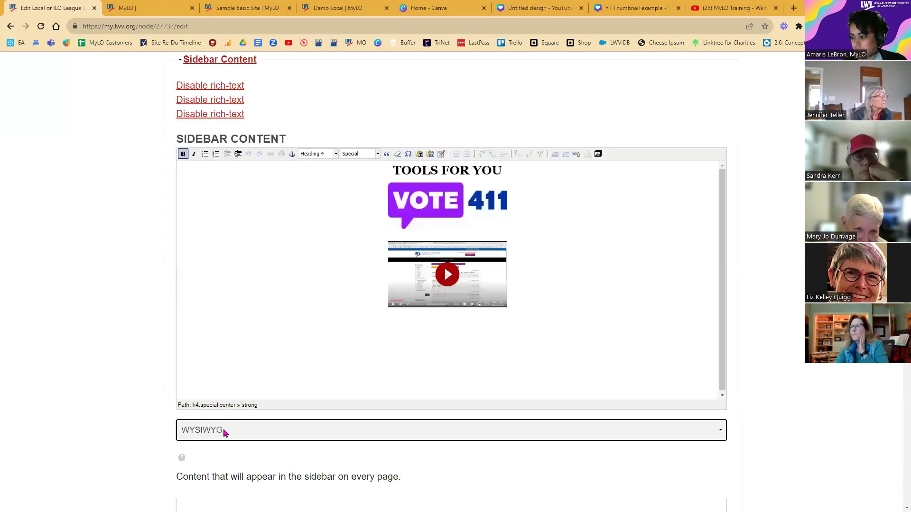
Add an empty paragraph below the video thumbnail in the sidebar content and clear its Center style.
click(446, 303)
click(91, 297)
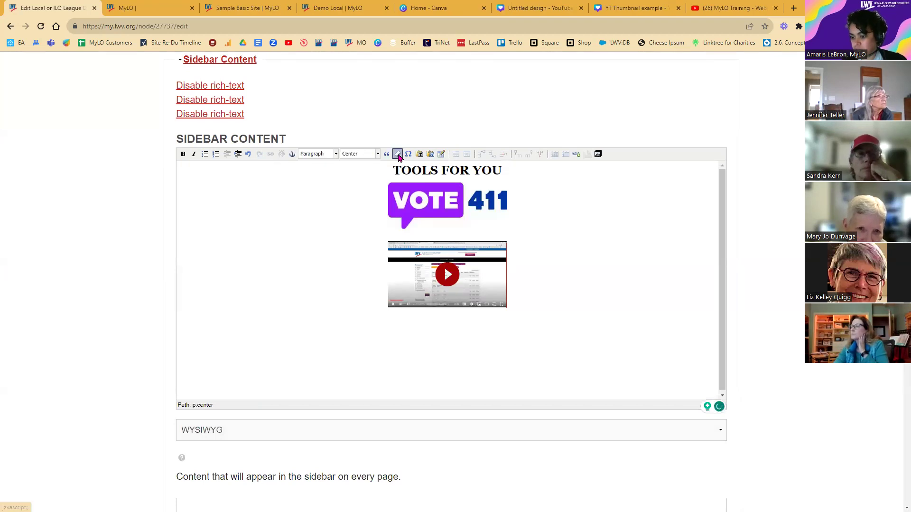
click(185, 332)
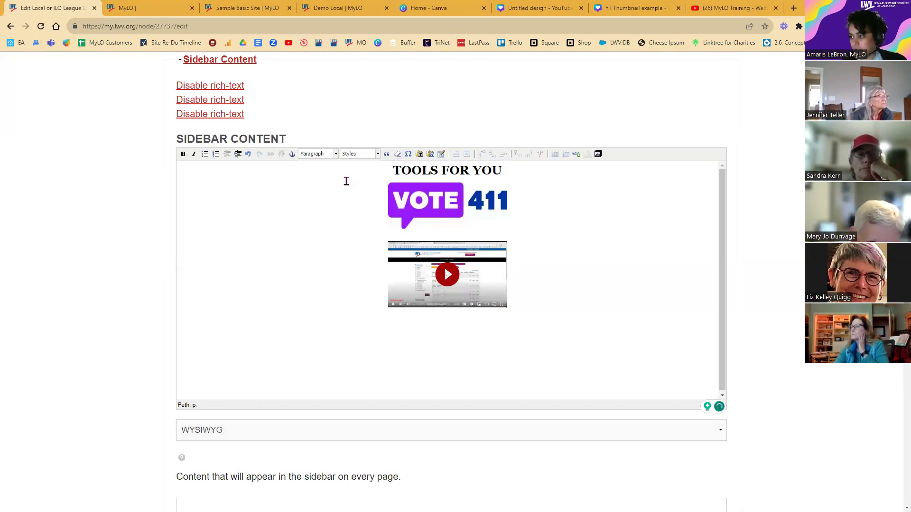
click(598, 154)
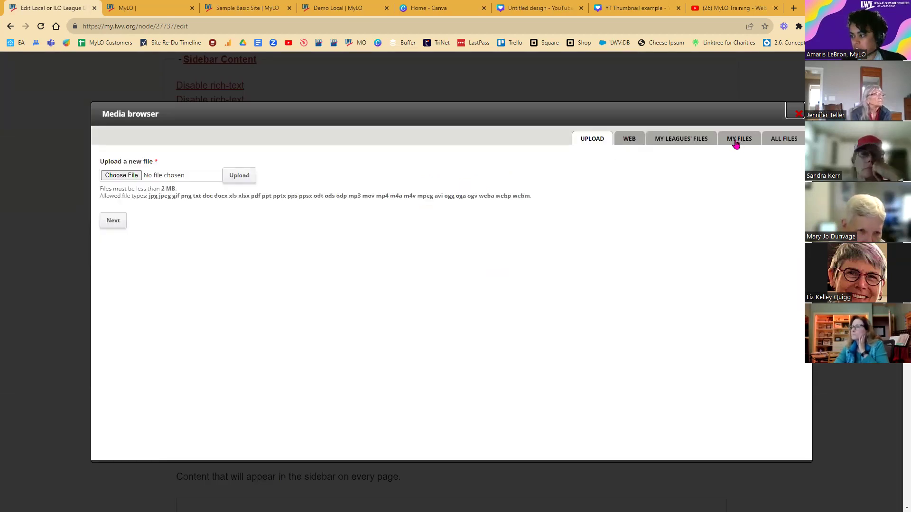
click(629, 139)
click(160, 176)
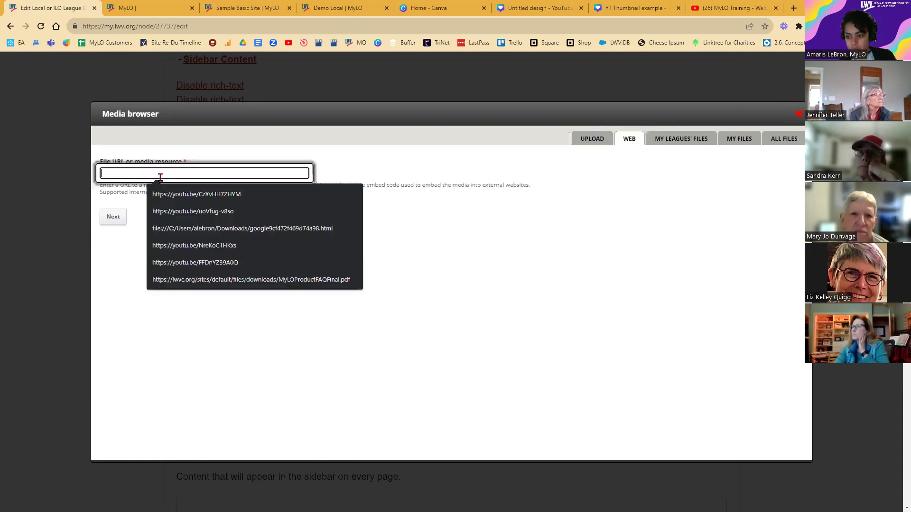
text(https://youtu.be/0H9kVsyVUHs?si=rqvcfmGLorEMad94&t=981)
drag(190, 174, 232, 289)
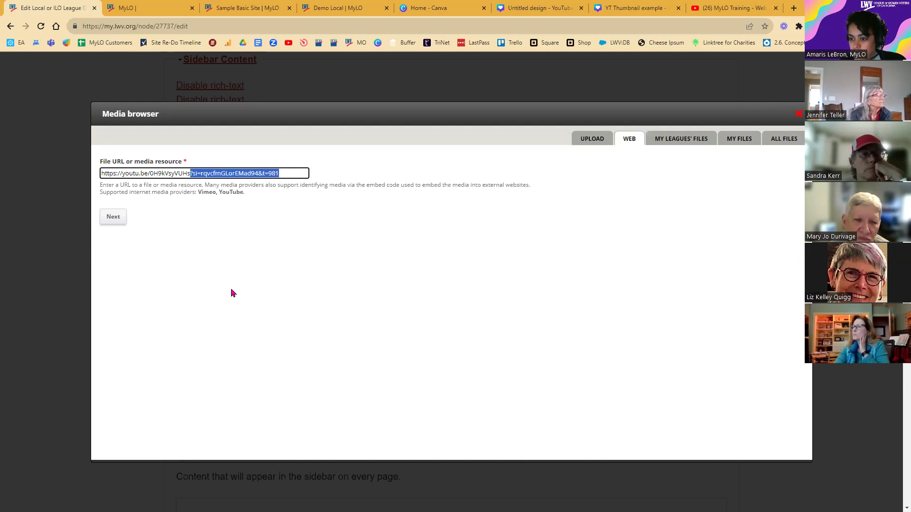
key(BackSpace)
key(ctrl+a)
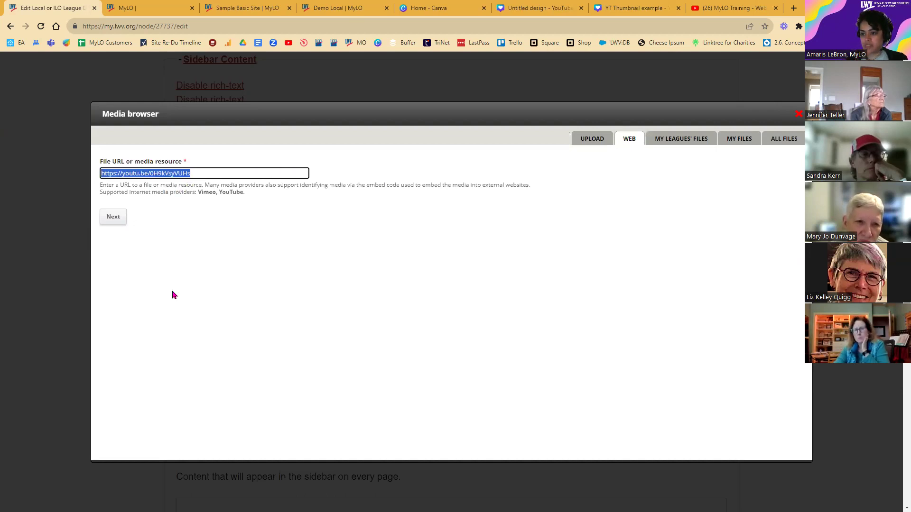
click(114, 223)
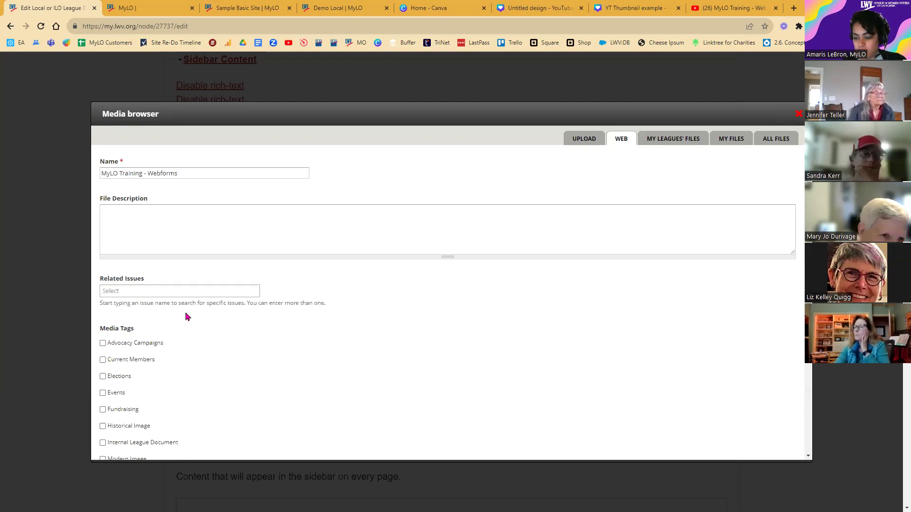
Save the MyLO Training - Webforms media without tags and embed it in the sidebar content with the Default display.
scroll(186, 317, down, 2)
scroll(171, 374, down, 2)
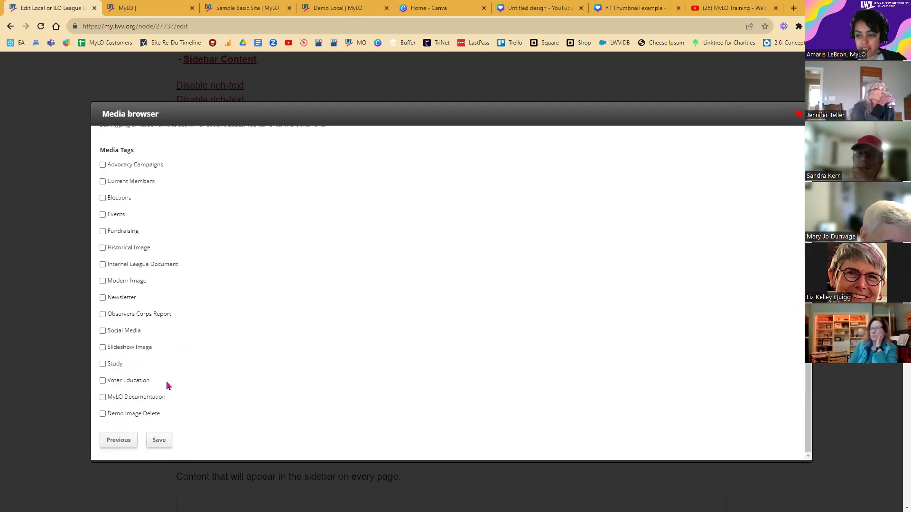
scroll(167, 308, up, 1)
scroll(147, 391, up, 2)
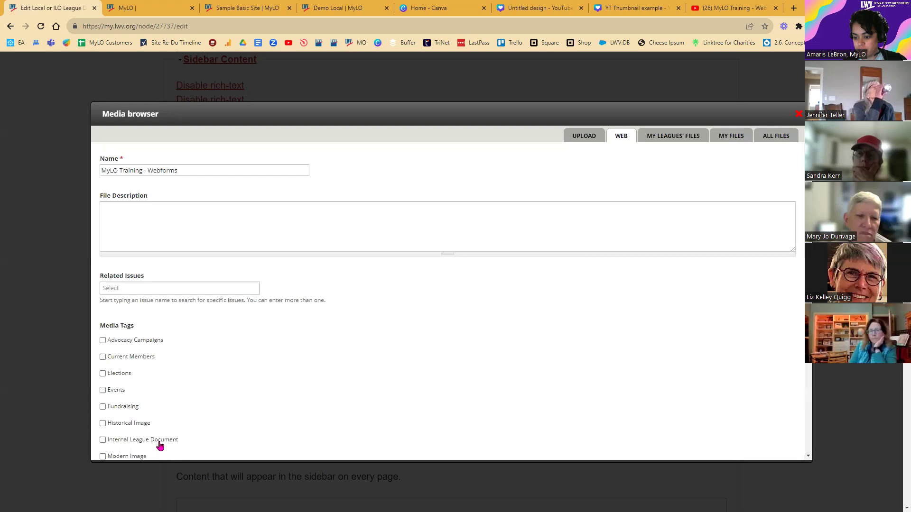
scroll(159, 445, down, 3)
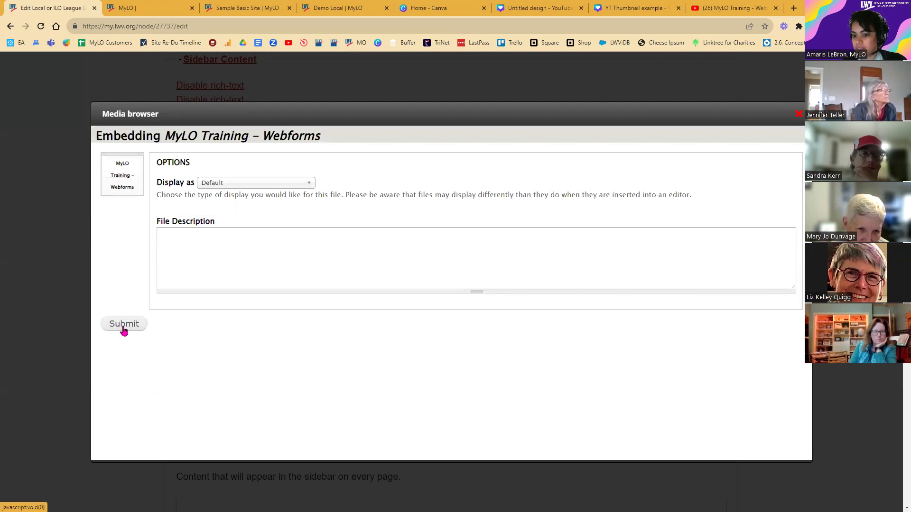
click(124, 324)
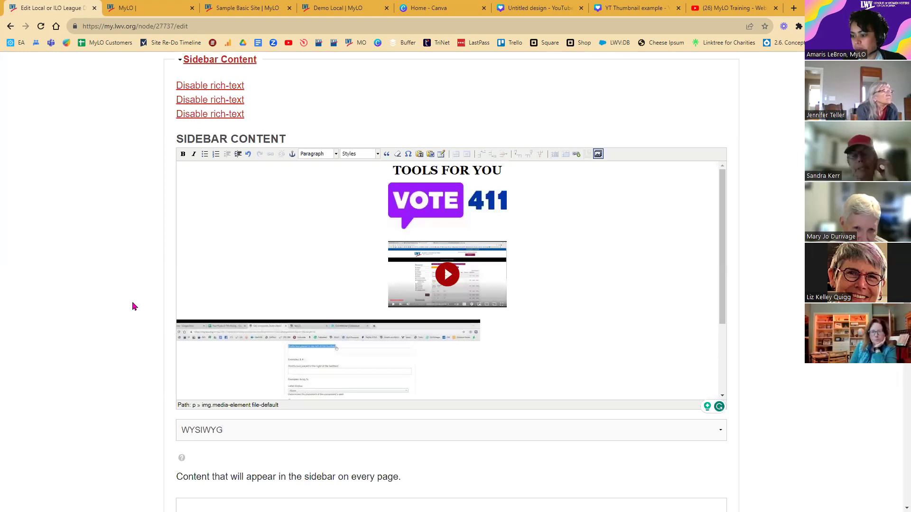
Switch to the YouTube page of the MyLO Training - Webforms video with its sharing options open.
scroll(133, 306, down, 4)
click(719, 7)
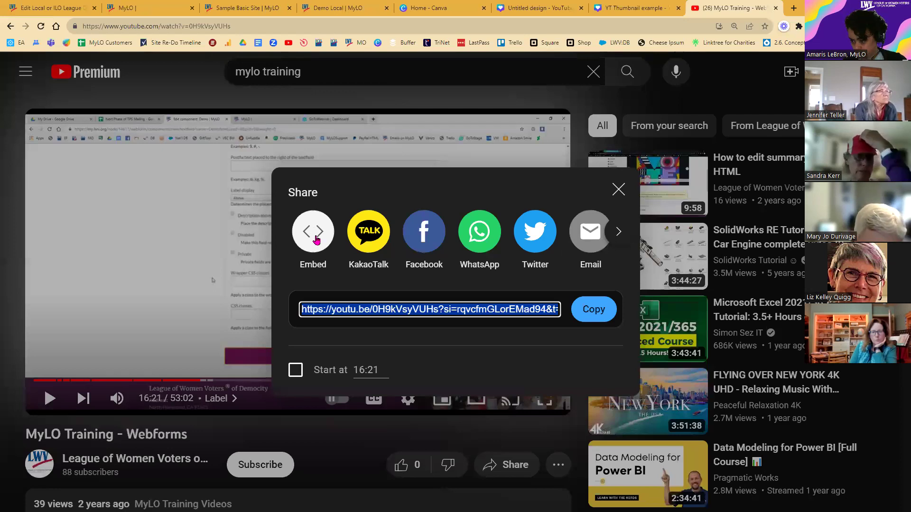
click(317, 239)
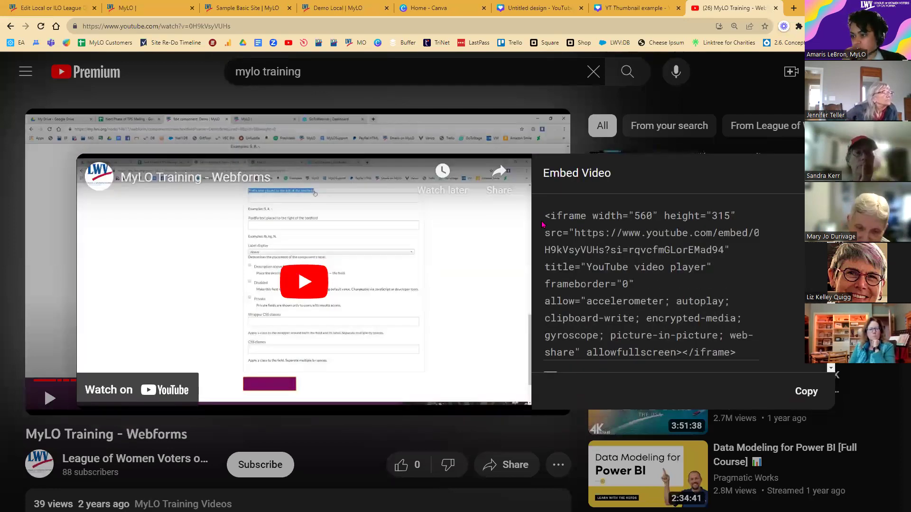
click(548, 218)
drag(546, 215, 754, 273)
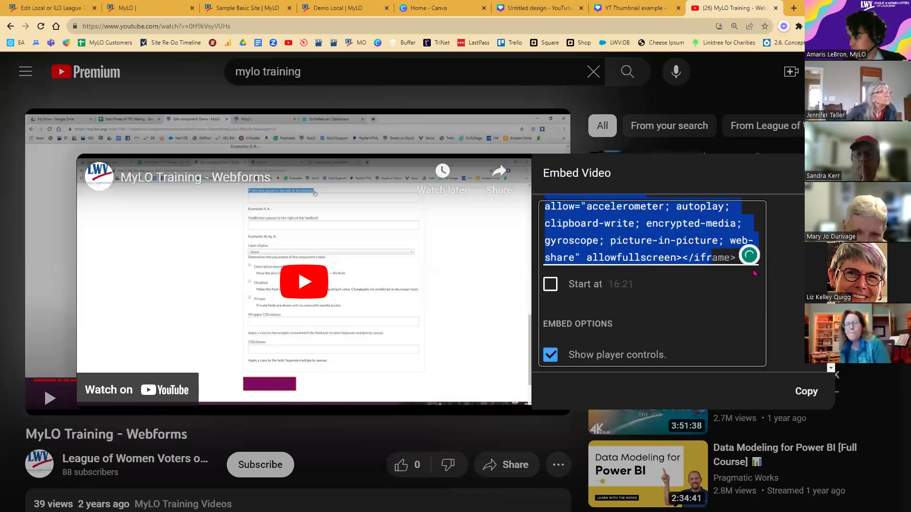
key(Escape)
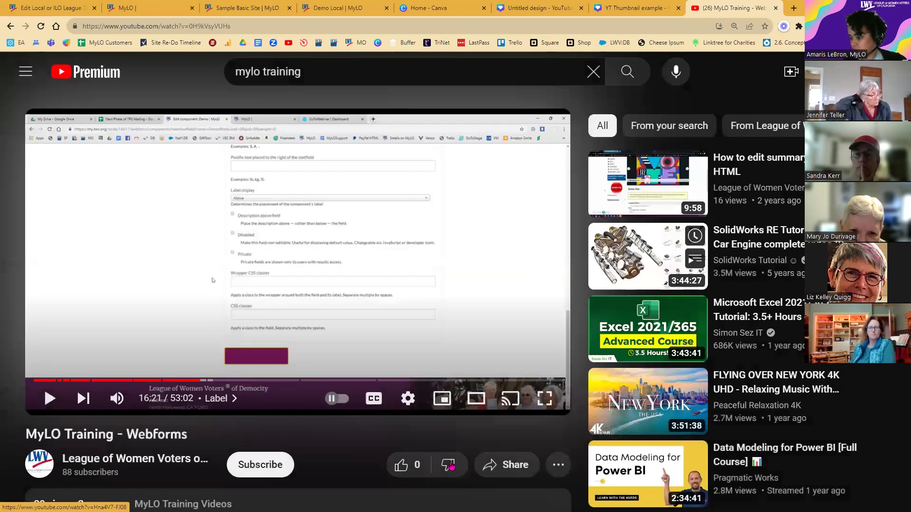
Copy the iframe embed code of the MyLO Training - Webforms video from its sharing options.
click(506, 465)
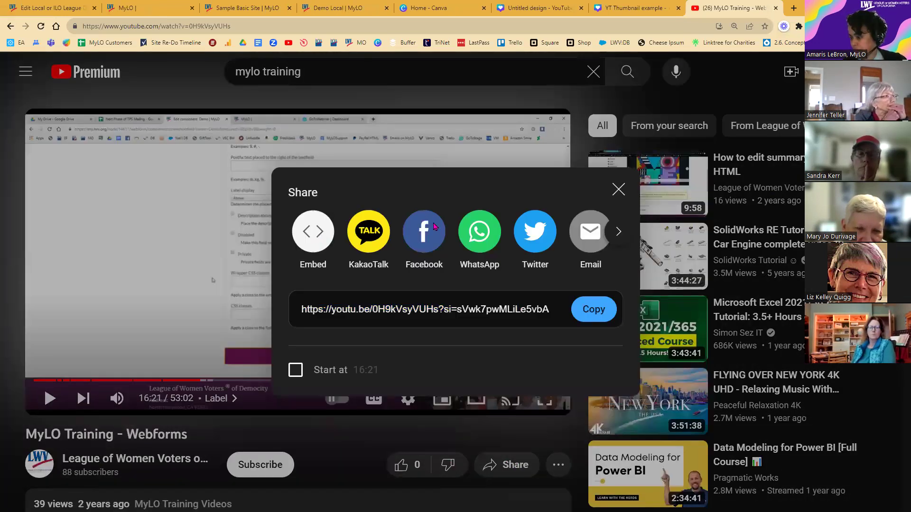
click(312, 231)
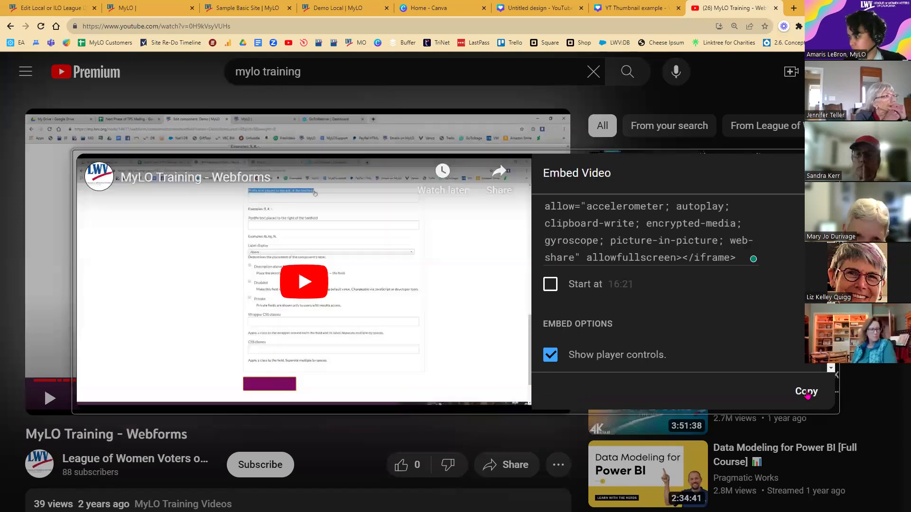
click(806, 392)
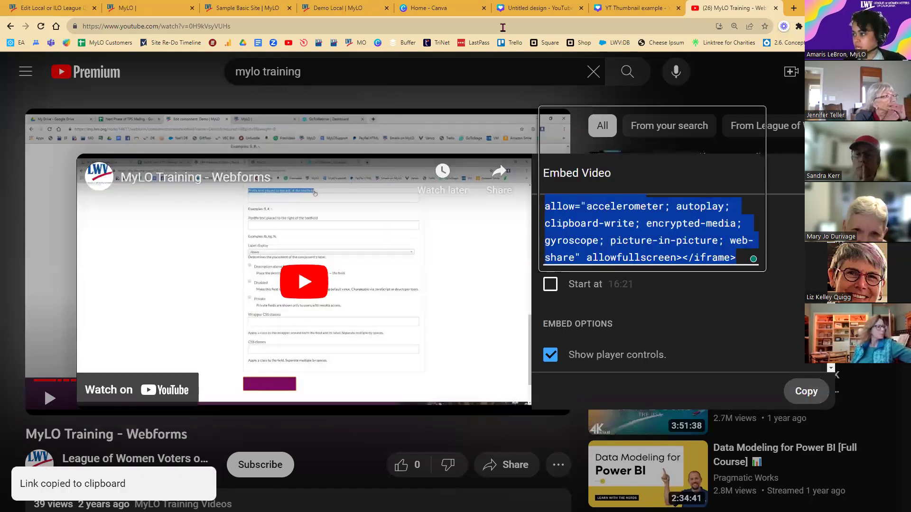
Set the first empty Sidebar Embed Code block of the Demo Site draft to Full HTML (use with care) and paste the YouTube embed code.
click(50, 8)
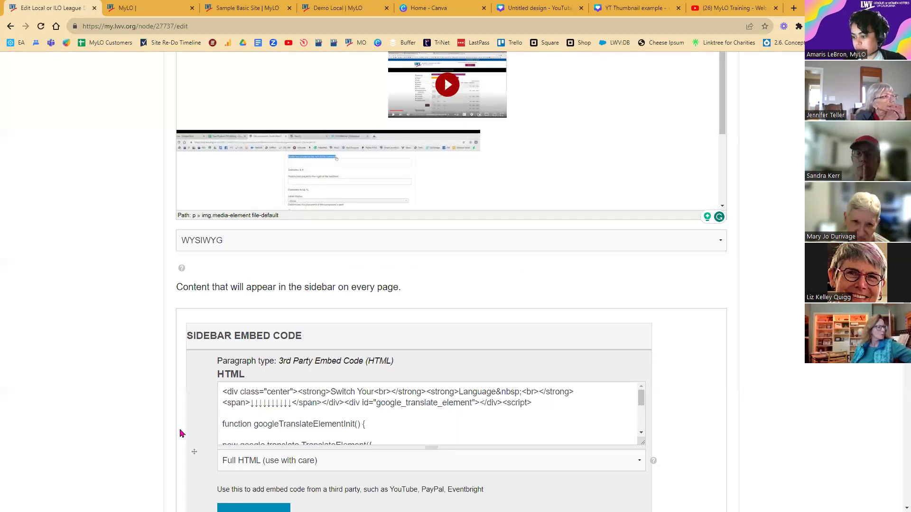
scroll(225, 320, down, 5)
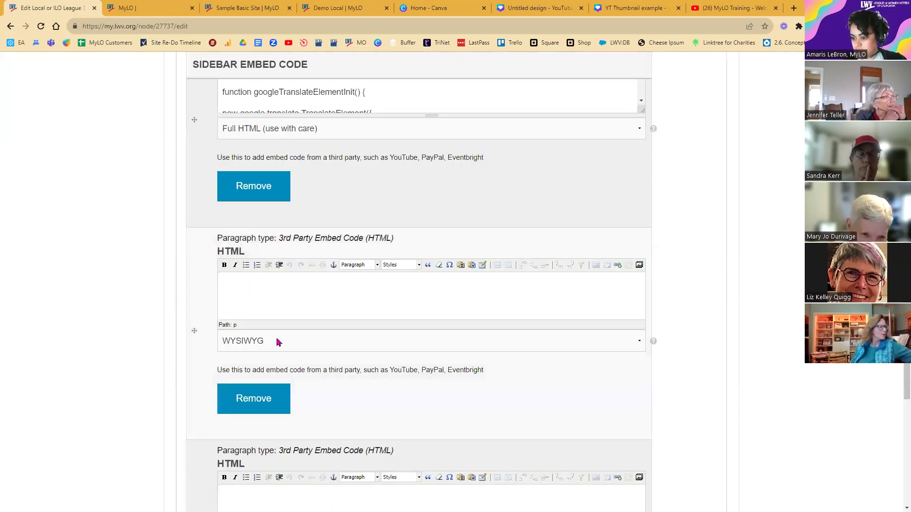
click(264, 373)
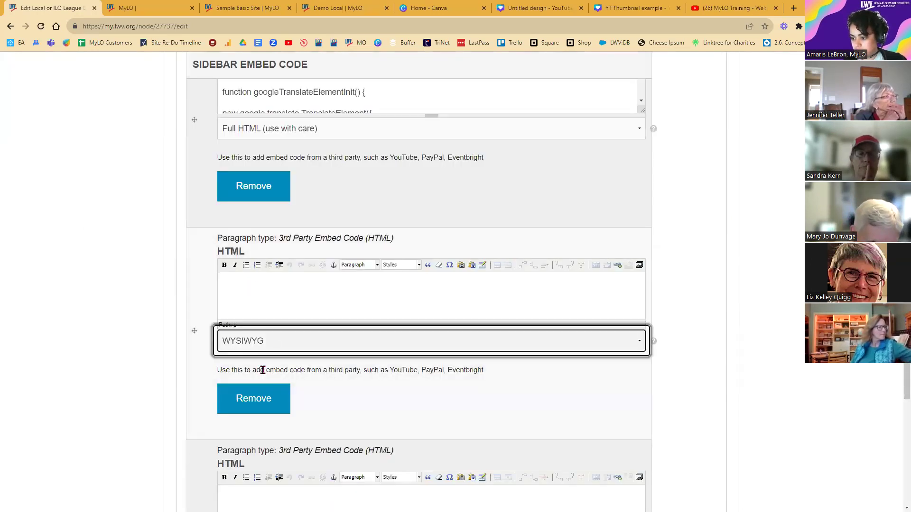
click(254, 277)
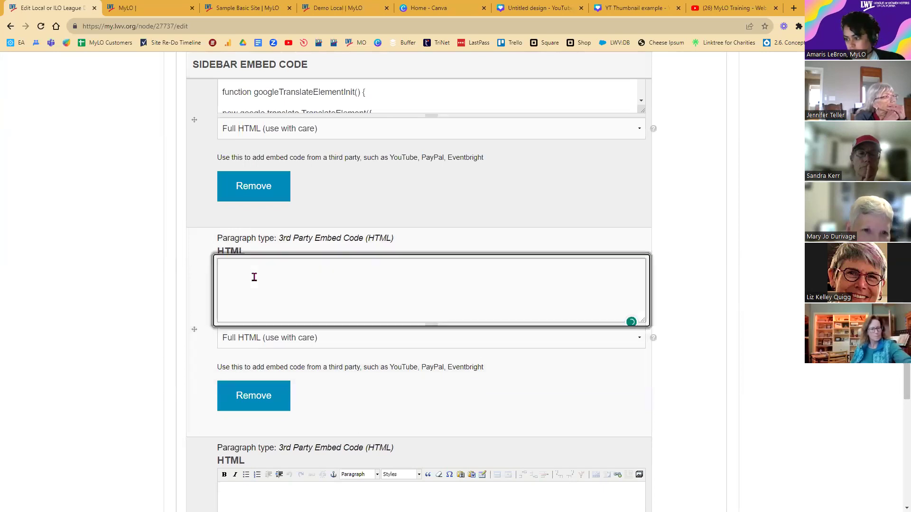
key(ctrl+v)
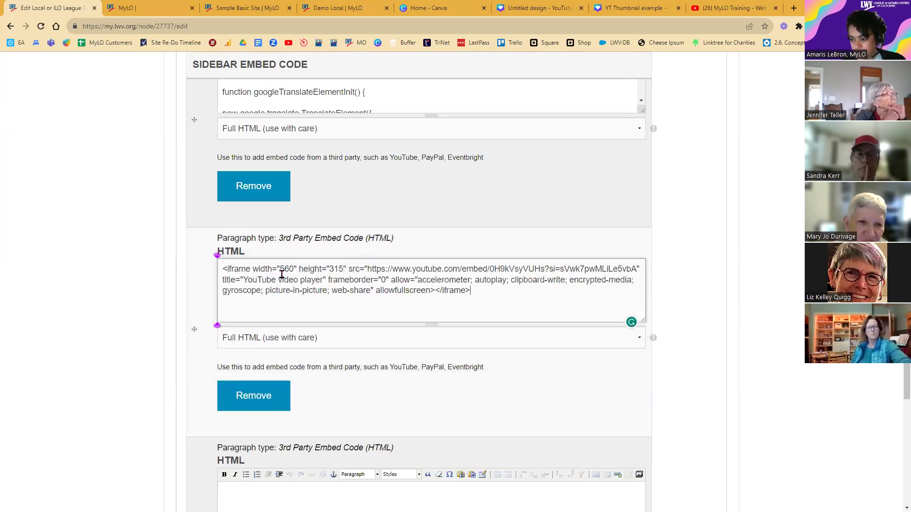
Set the iframe width in the pasted YouTube embed code to 100%.
drag(279, 269, 294, 269)
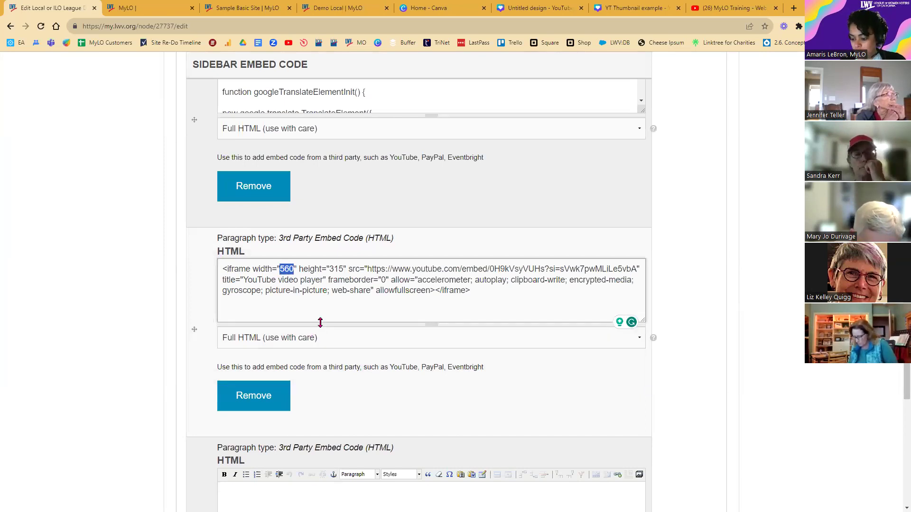
text(100)
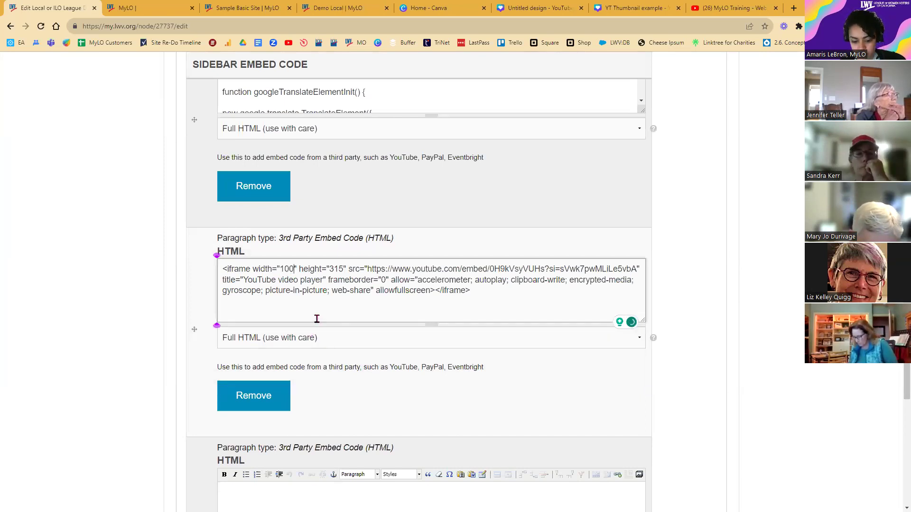
text(%)
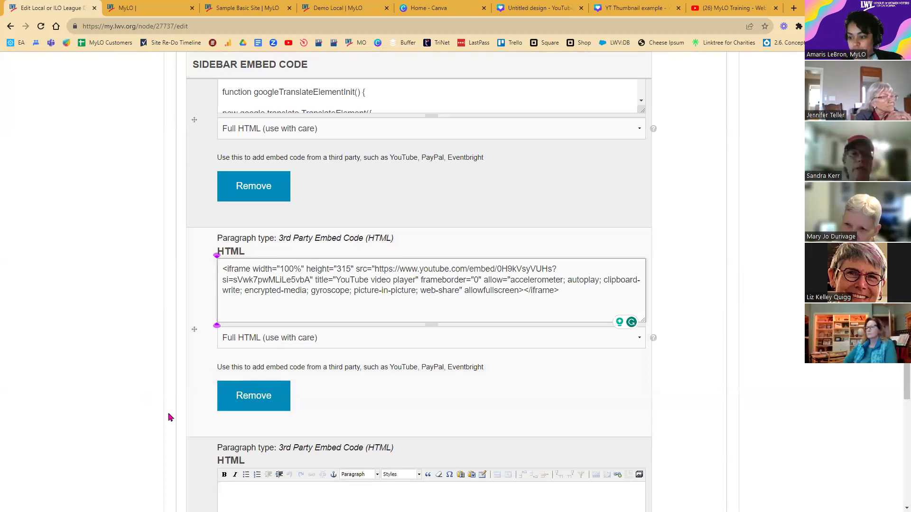
Set the Demo Site page's moderation state to Published and save the page.
scroll(160, 386, down, 8)
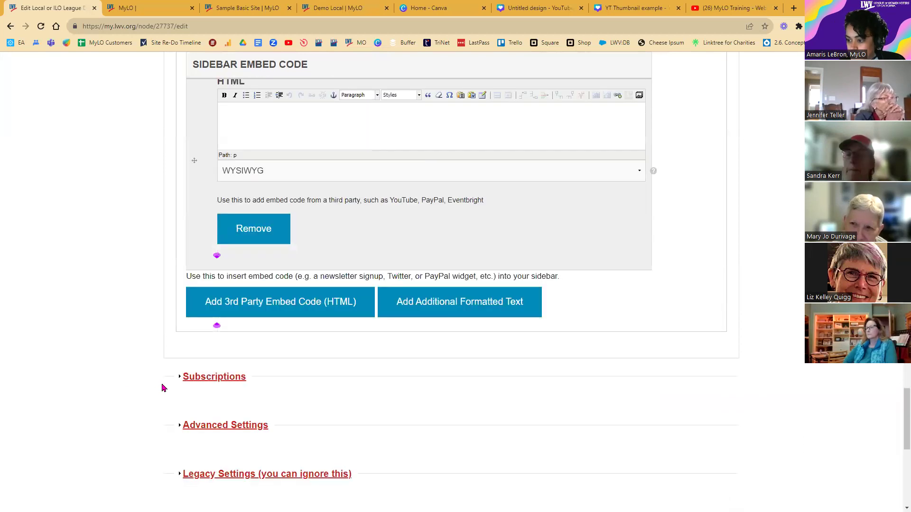
scroll(152, 404, down, 5)
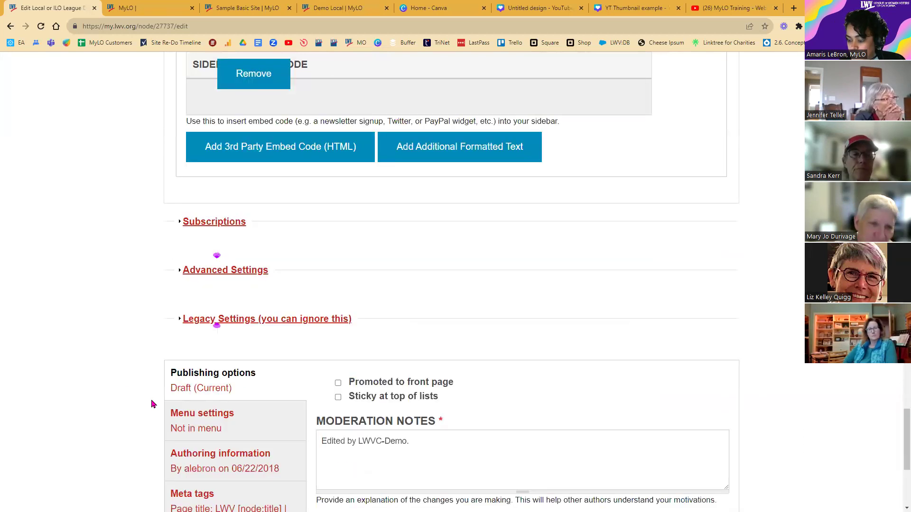
click(341, 459)
scroll(339, 431, down, 2)
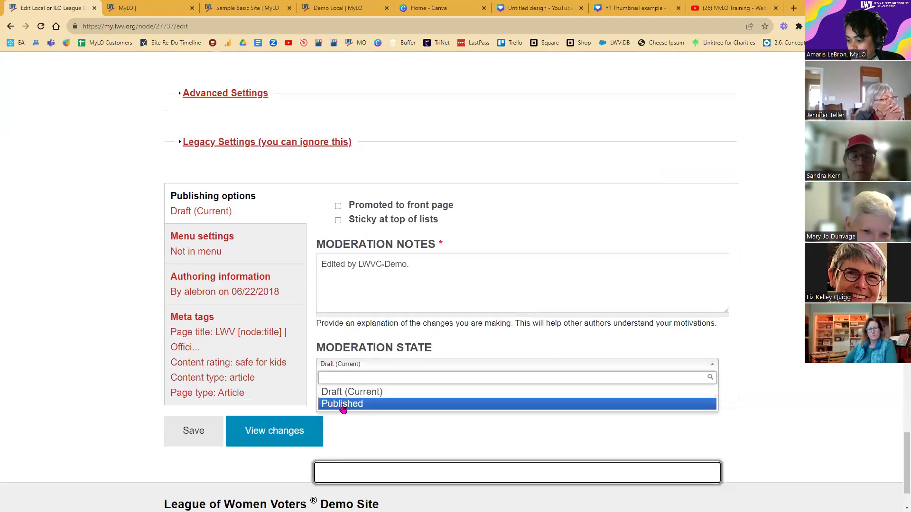
click(342, 404)
click(180, 444)
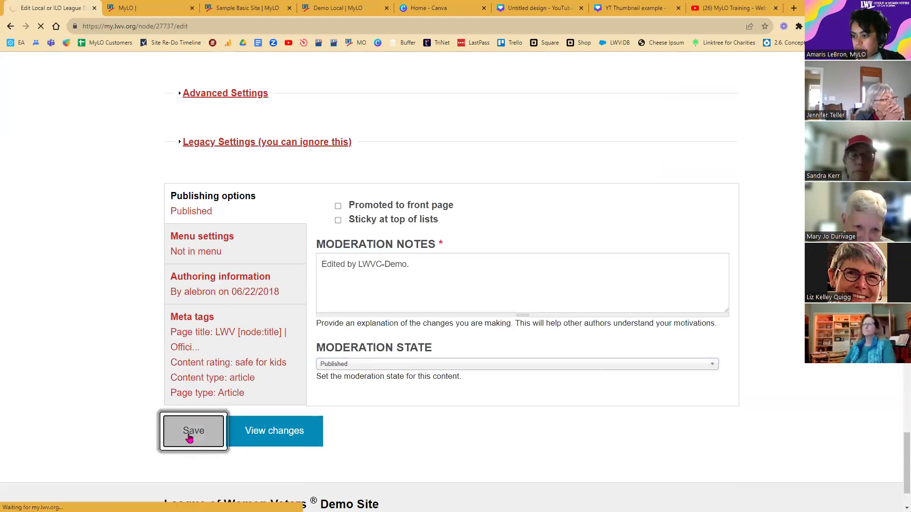
Compare the sizes of the web media video and the embed code video in the published page's sidebar.
scroll(105, 331, down, 9)
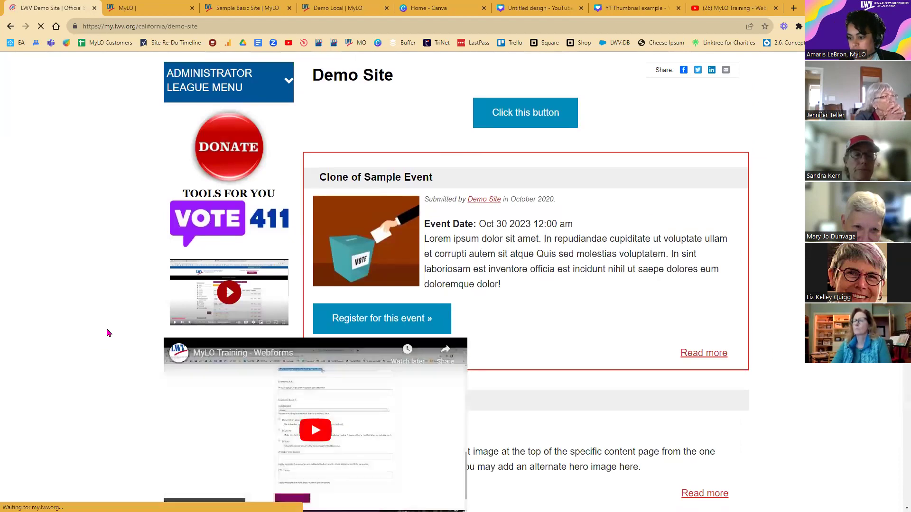
scroll(105, 336, down, 5)
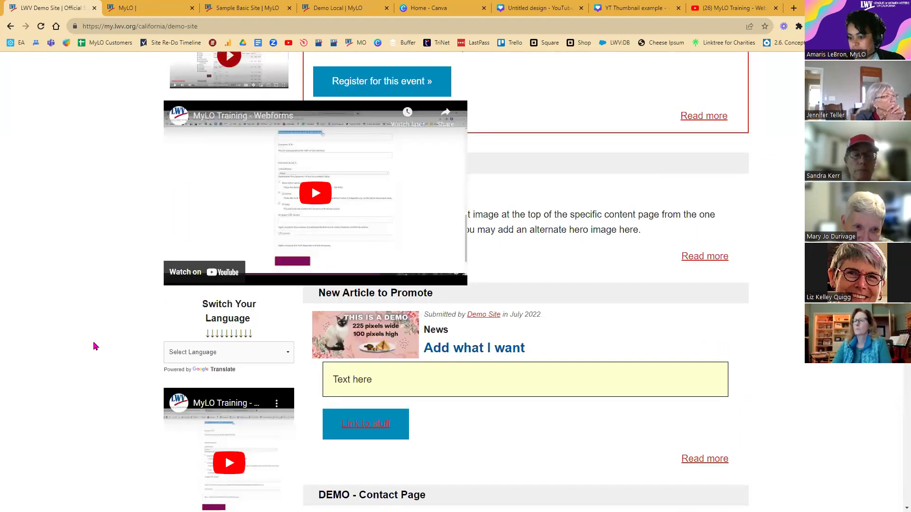
scroll(94, 347, down, 3)
scroll(86, 363, up, 2)
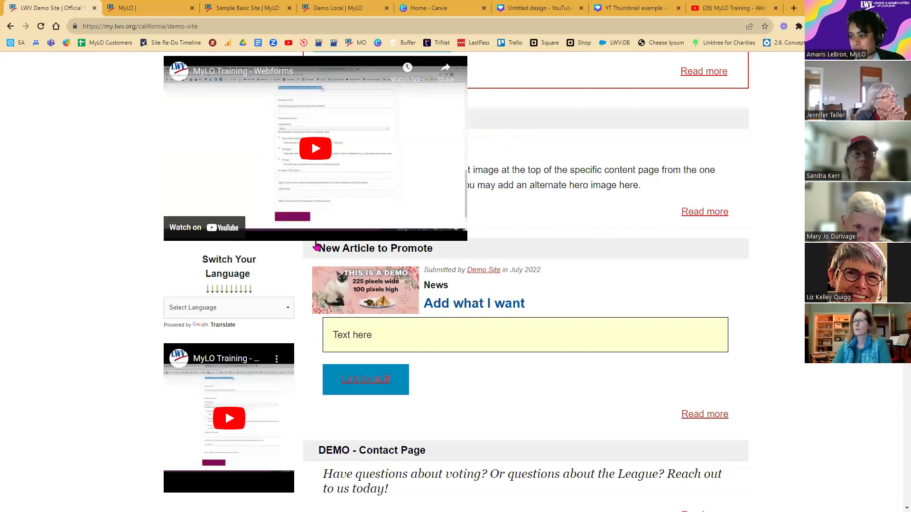
scroll(316, 245, up, 2)
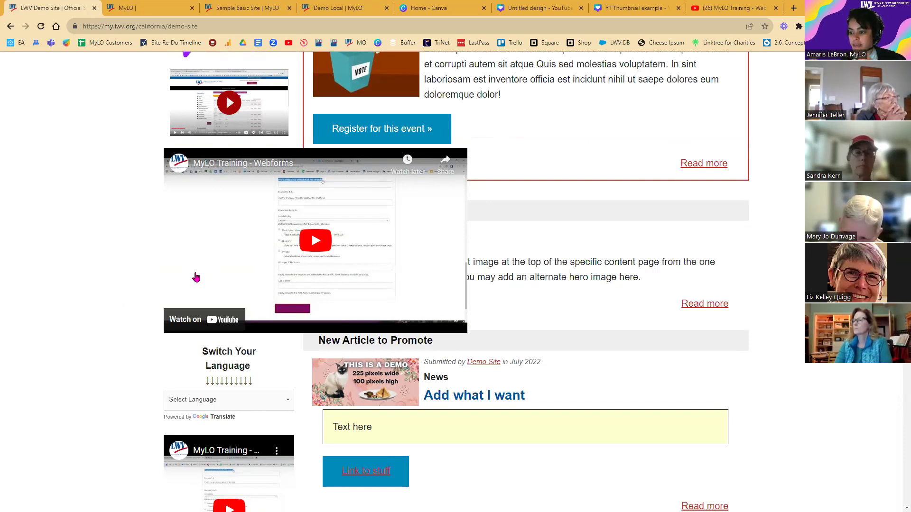
Test the embed code video in the sidebar by playing and pausing it, then viewing it in full screen and exiting.
scroll(123, 294, down, 5)
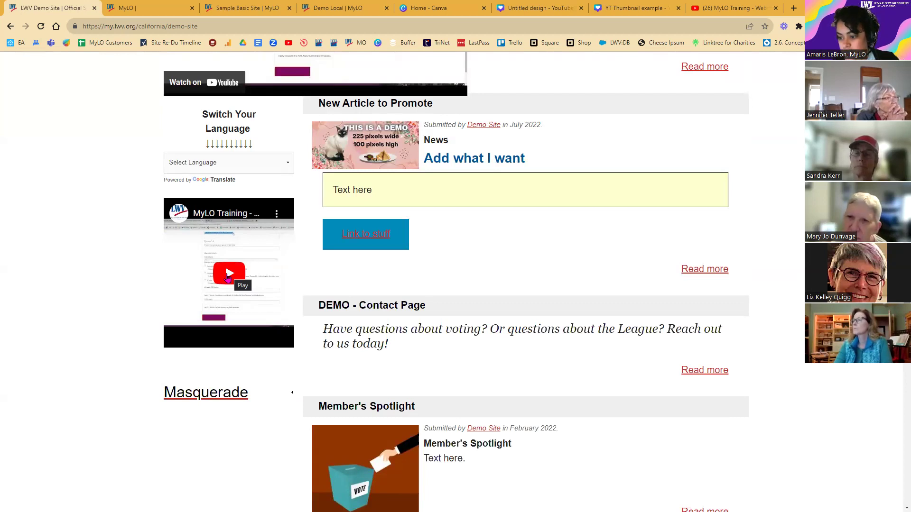
click(227, 279)
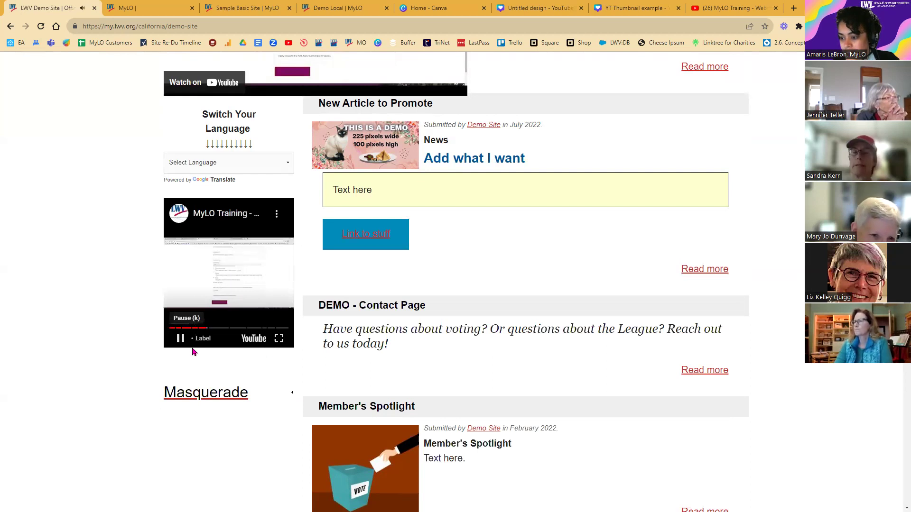
click(181, 341)
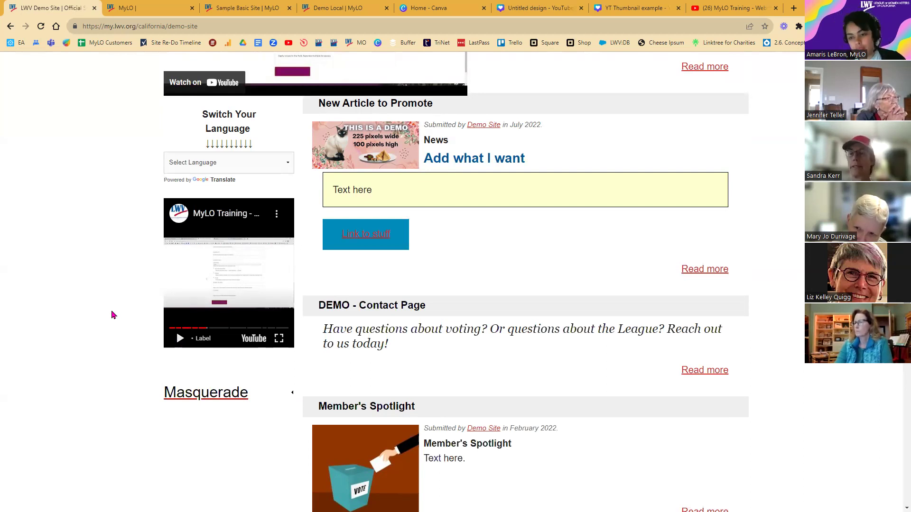
scroll(105, 334, up, 6)
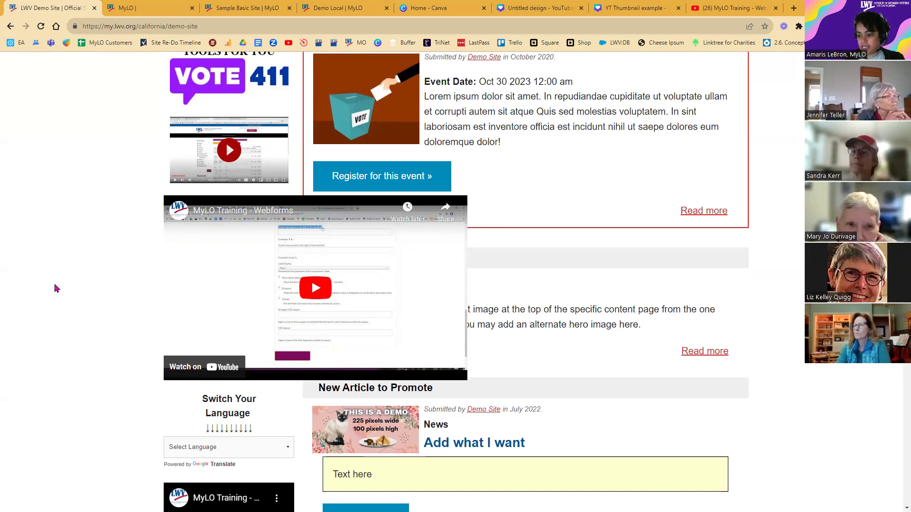
scroll(55, 288, down, 4)
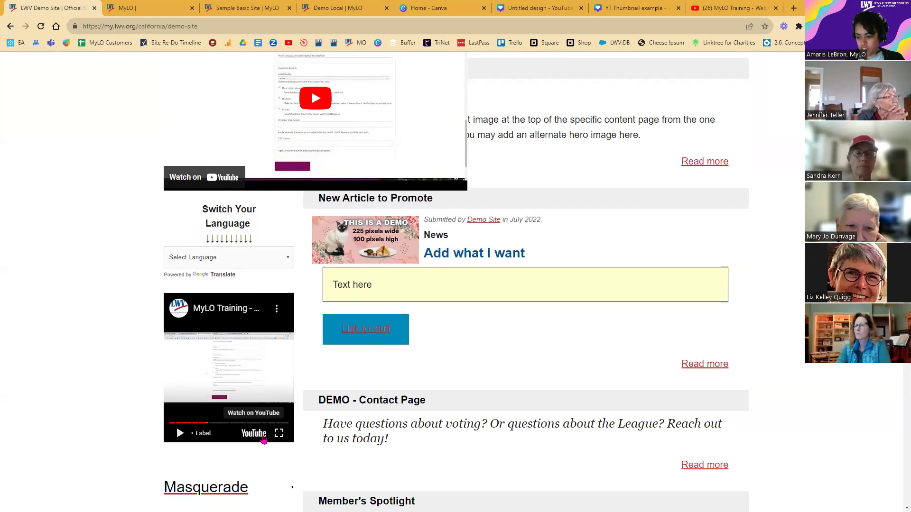
click(279, 433)
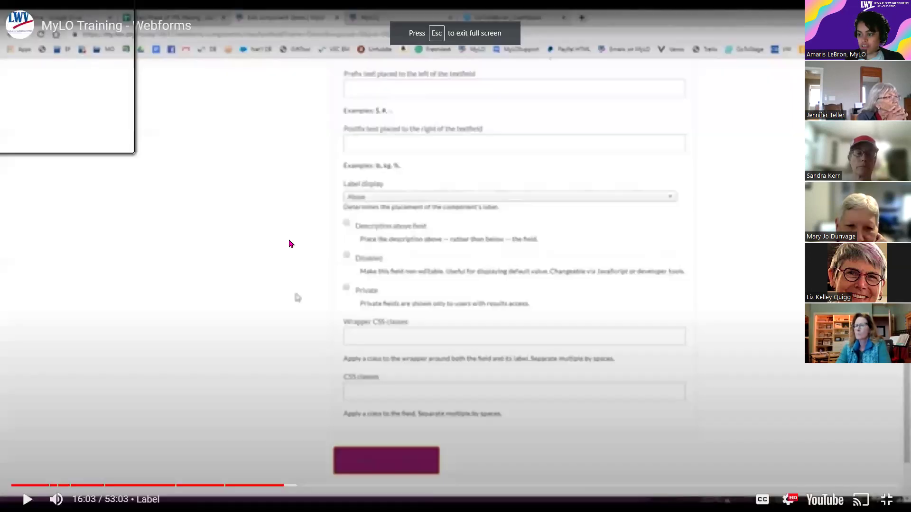
key(Escape)
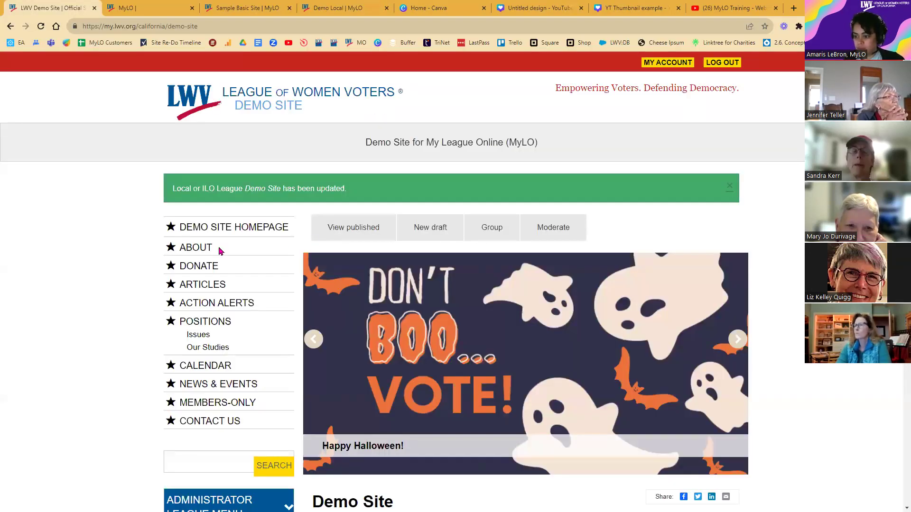
Review the sidebar videos once more and open a new draft of the Demo Site page.
scroll(128, 290, down, 5)
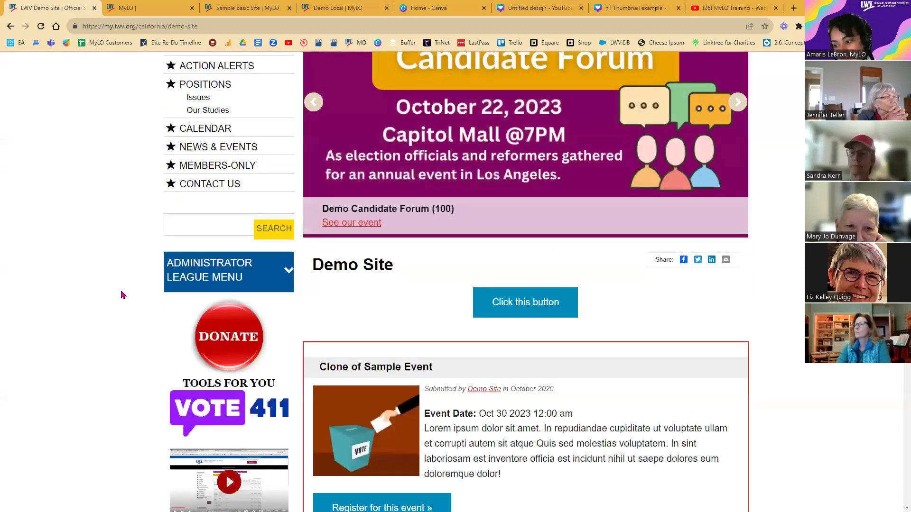
scroll(122, 295, down, 4)
scroll(123, 301, down, 2)
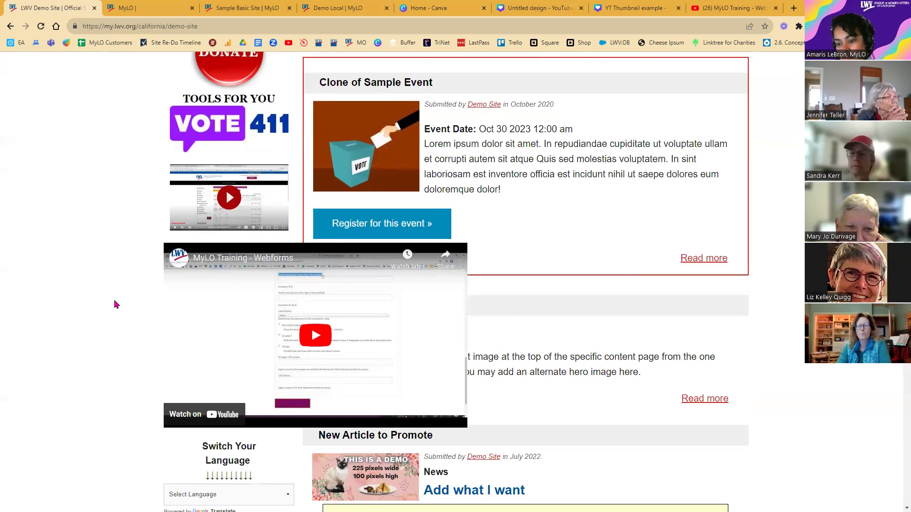
scroll(115, 305, down, 4)
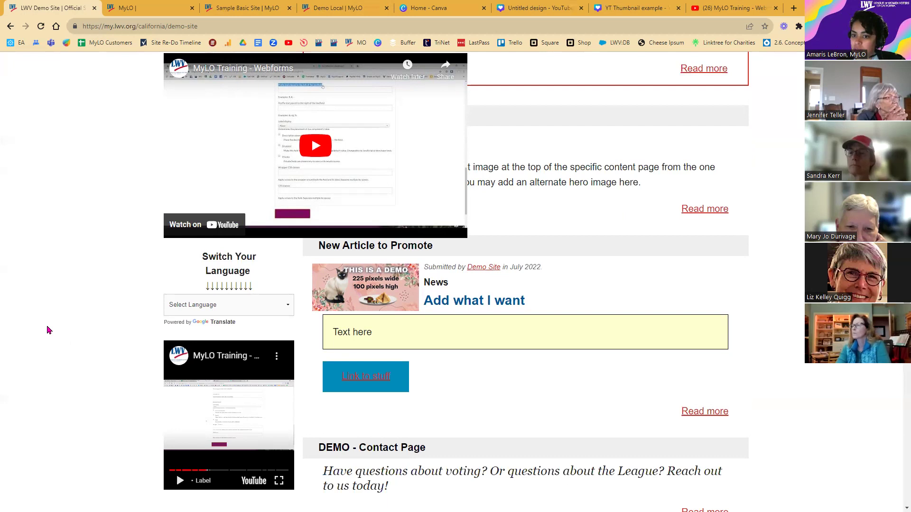
scroll(95, 363, up, 15)
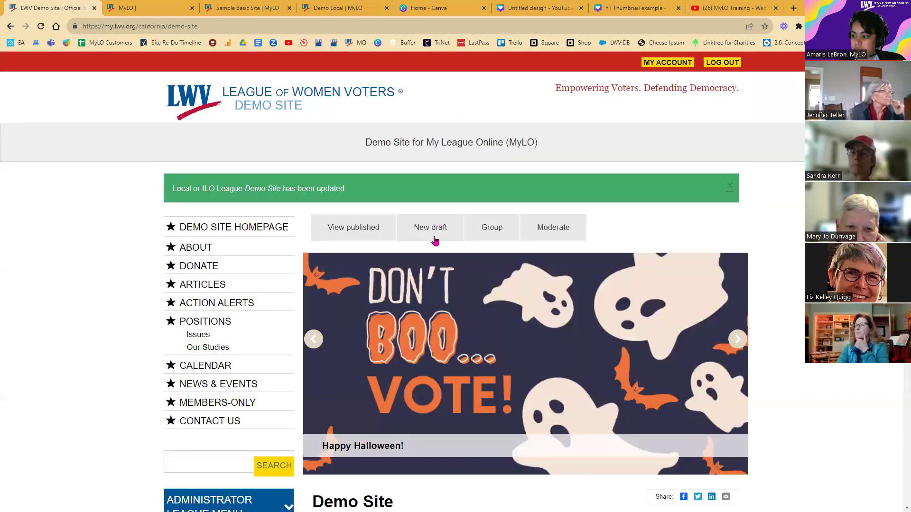
click(434, 238)
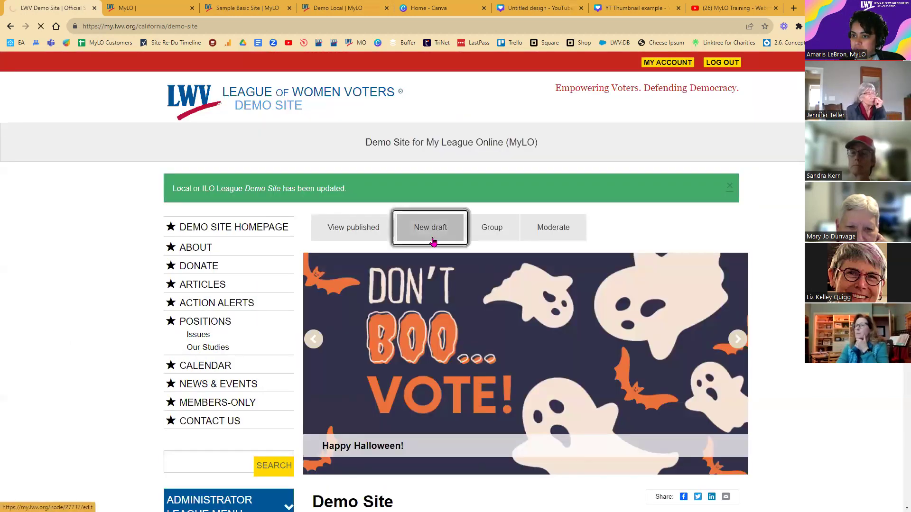
In the sidebar content's YouTube embed code, set the iframe width to 50%.
scroll(101, 348, down, 20)
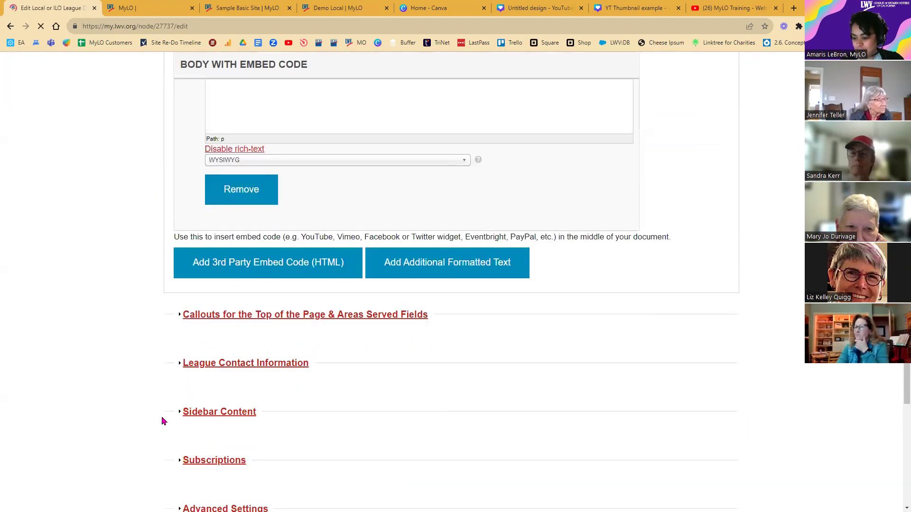
click(190, 413)
scroll(190, 416, down, 7)
scroll(291, 265, up, 10)
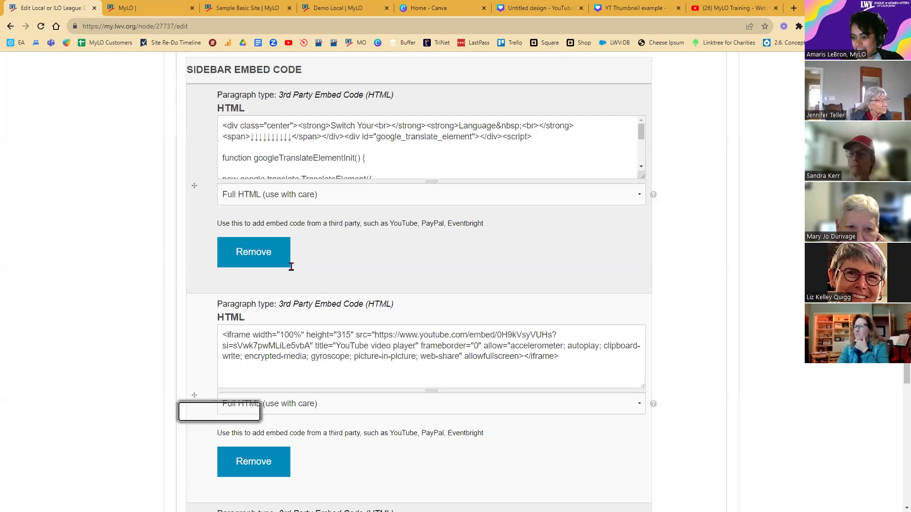
scroll(285, 255, down, 2)
drag(285, 255, 293, 255)
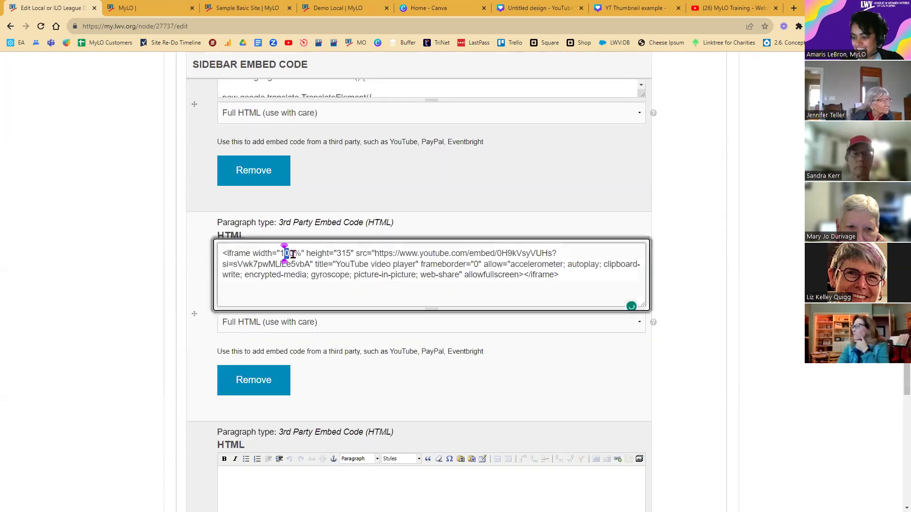
key(BackSpace)
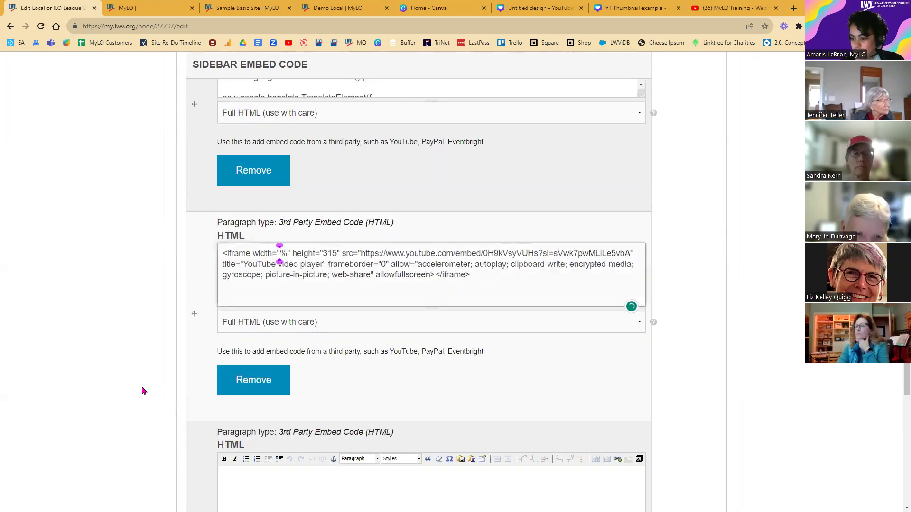
Save the Demo Site page as Published and check the half-width embed code video in its sidebar.
scroll(144, 391, down, 15)
click(346, 285)
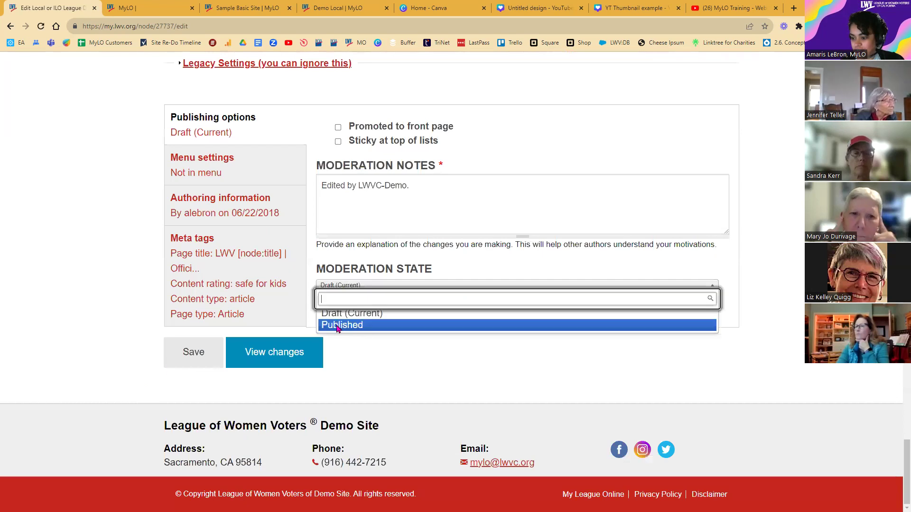
click(342, 321)
click(198, 358)
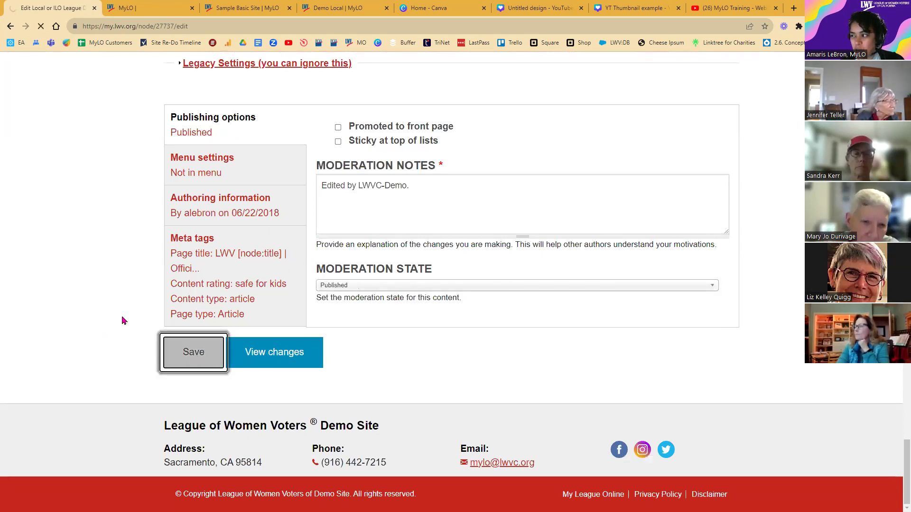
scroll(130, 328, down, 2)
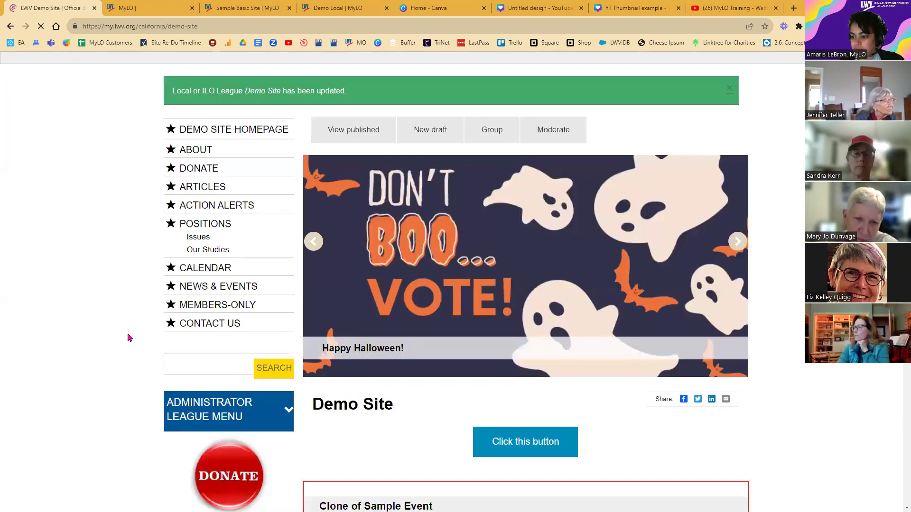
scroll(127, 336, down, 15)
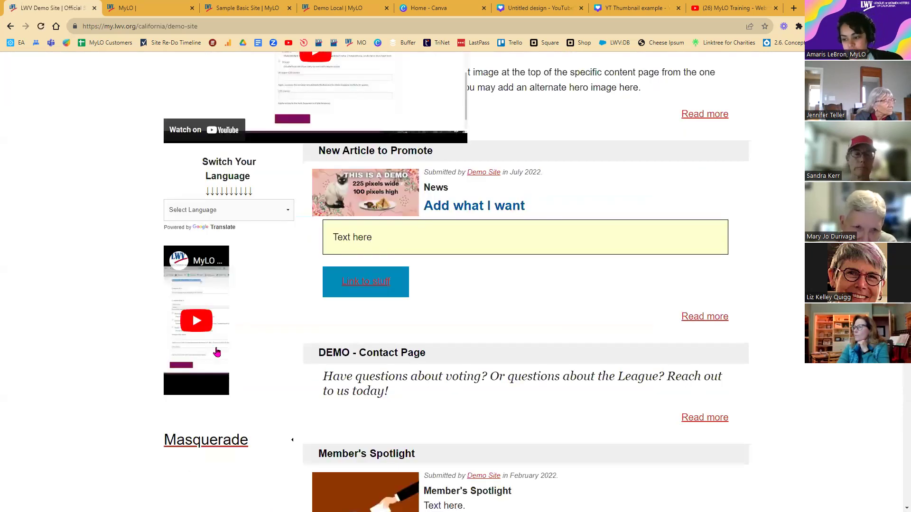
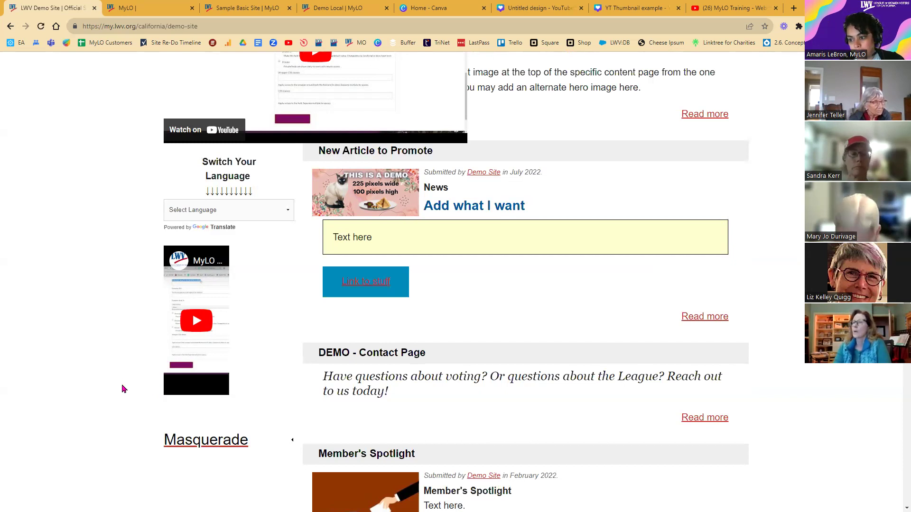
Open another new draft of the Demo Site page and expand its Sidebar Content section.
scroll(175, 414, up, 15)
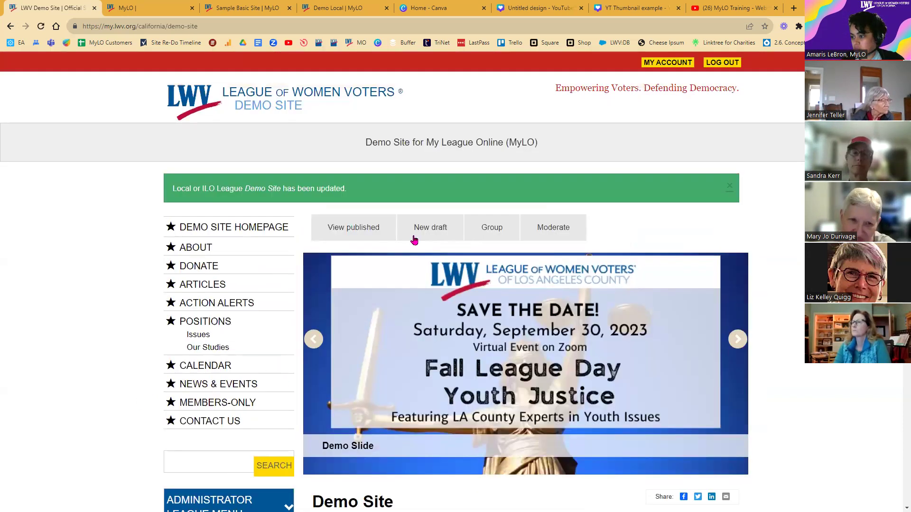
click(420, 235)
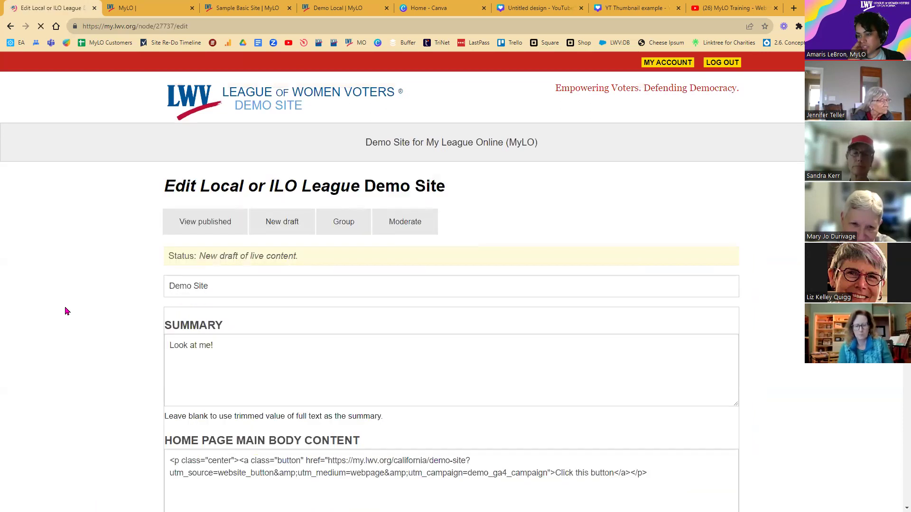
scroll(100, 321, down, 7)
scroll(100, 321, down, 20)
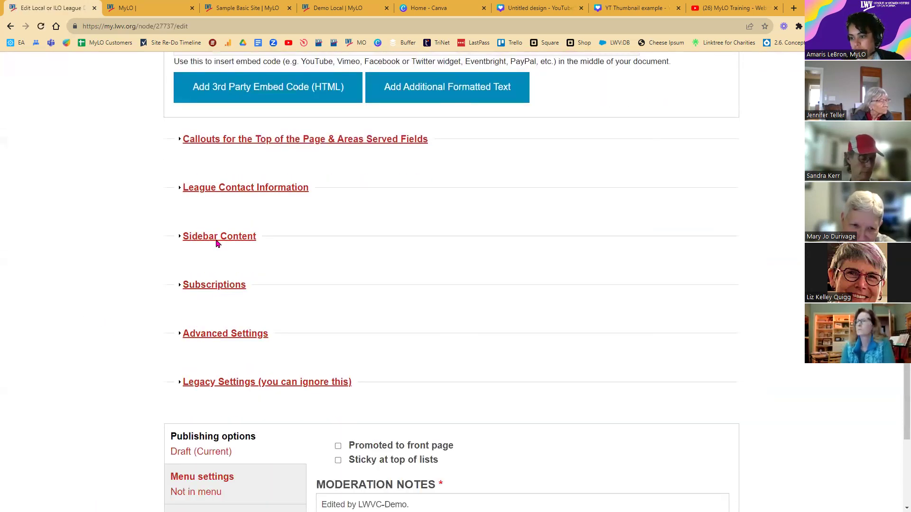
click(216, 239)
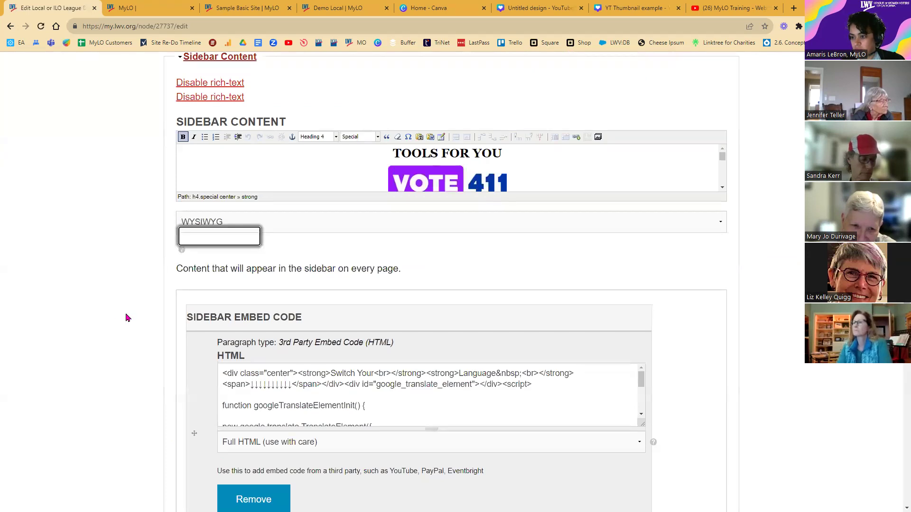
Set the iframe height to 50% in the sidebar's YouTube embed code.
scroll(127, 318, down, 10)
scroll(291, 233, up, 3)
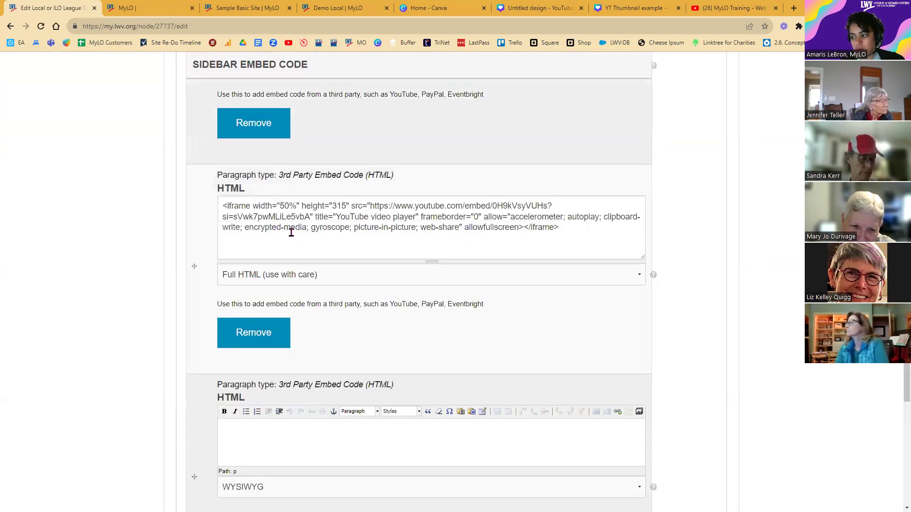
drag(333, 207, 346, 208)
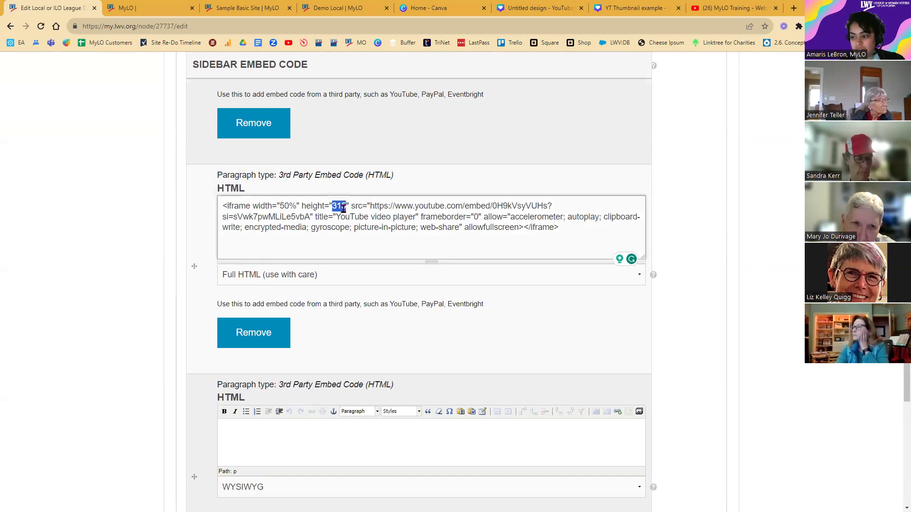
text(50)
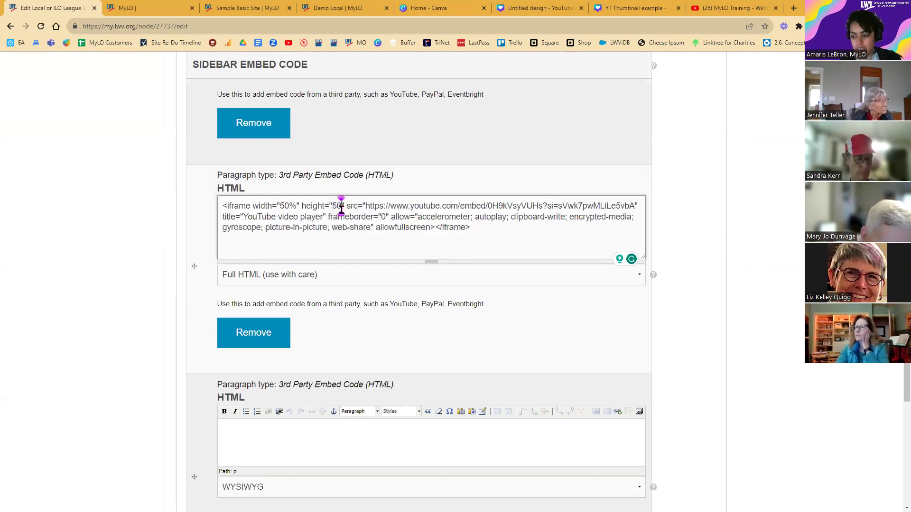
text(%)
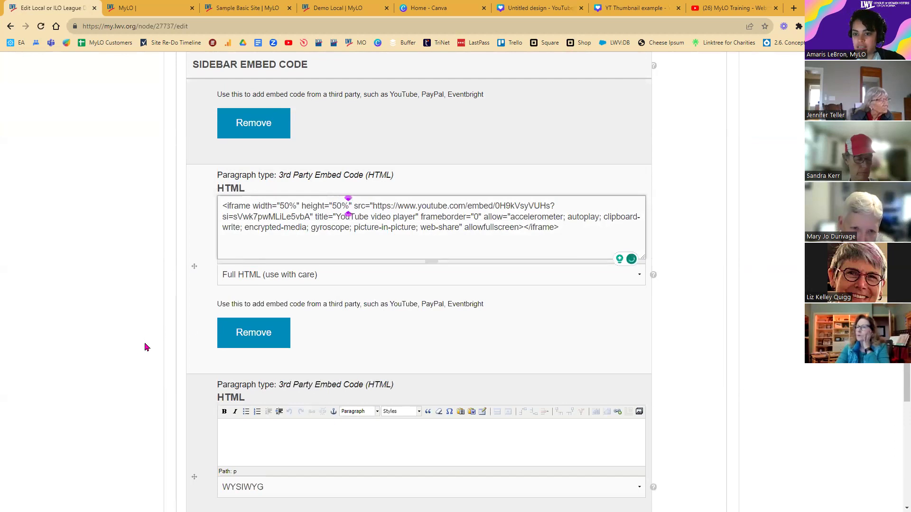
Set the edited draft's moderation state to Published and save it.
scroll(149, 355, down, 7)
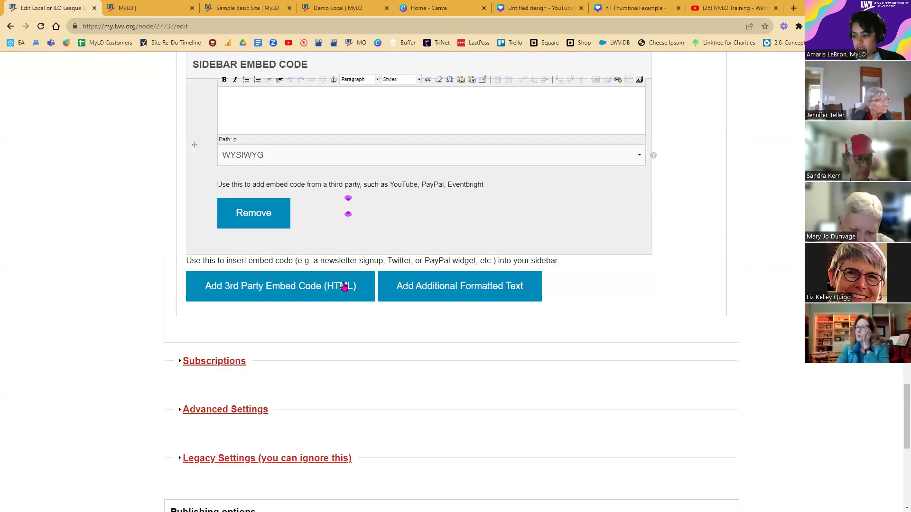
scroll(147, 358, down, 8)
click(166, 362)
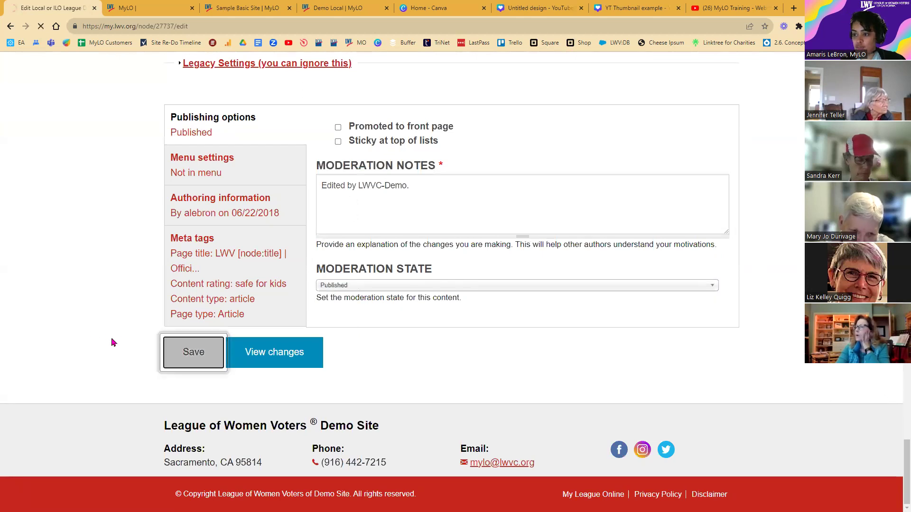
Examine the resized embed code video in the published sidebar, testing its playback and pausing it.
scroll(113, 343, down, 8)
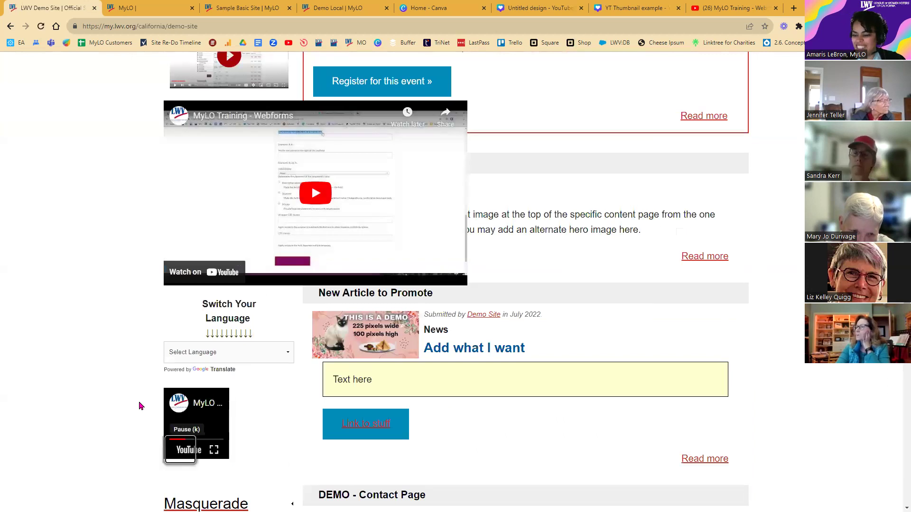
scroll(194, 419, down, 2)
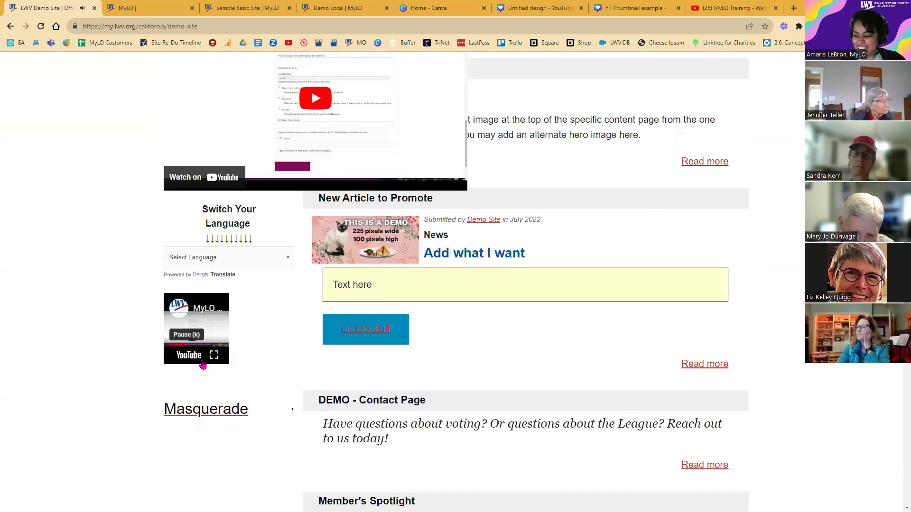
click(197, 330)
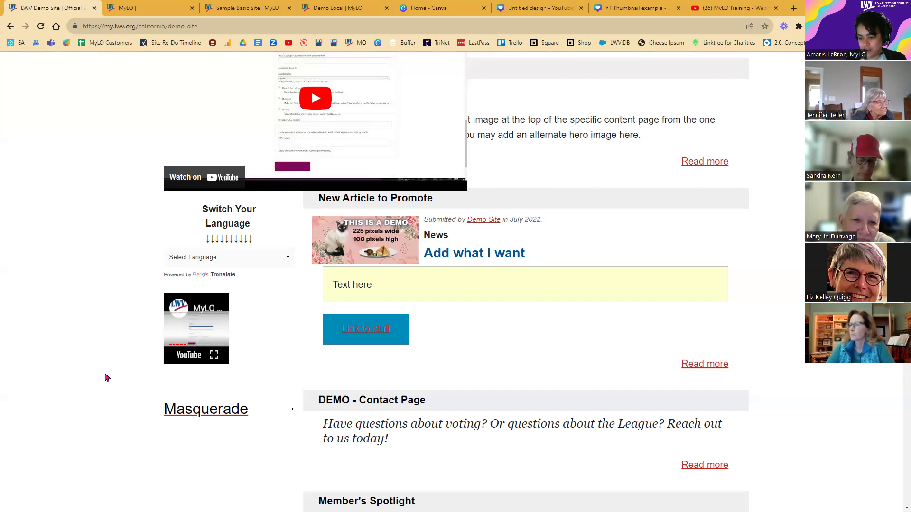
Inspect the published page with the browser's developer tools, comparing the sidebar videos in the desktop layout and the iPhone XR preview.
right_click(133, 266)
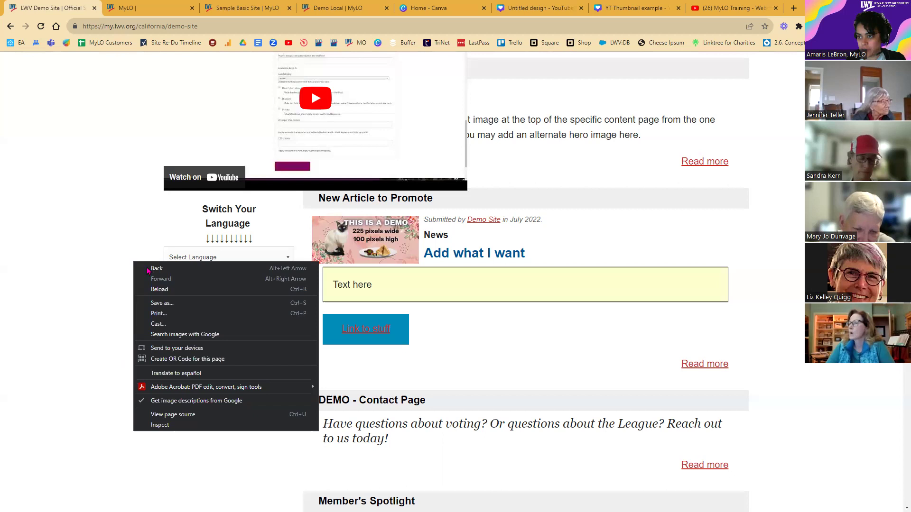
click(171, 430)
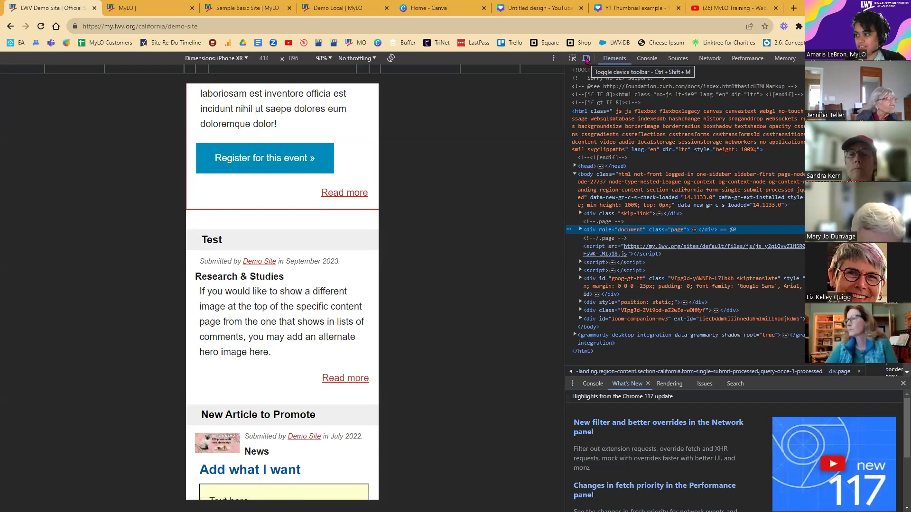
click(587, 58)
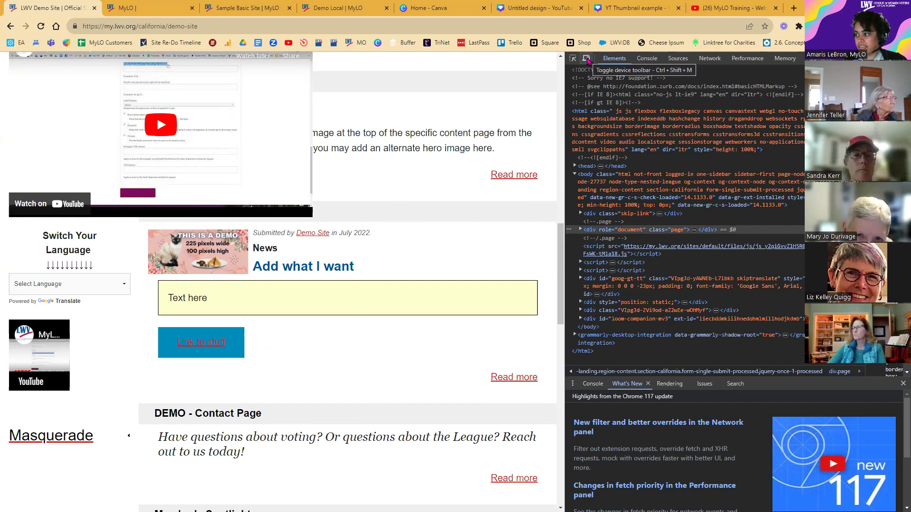
click(587, 59)
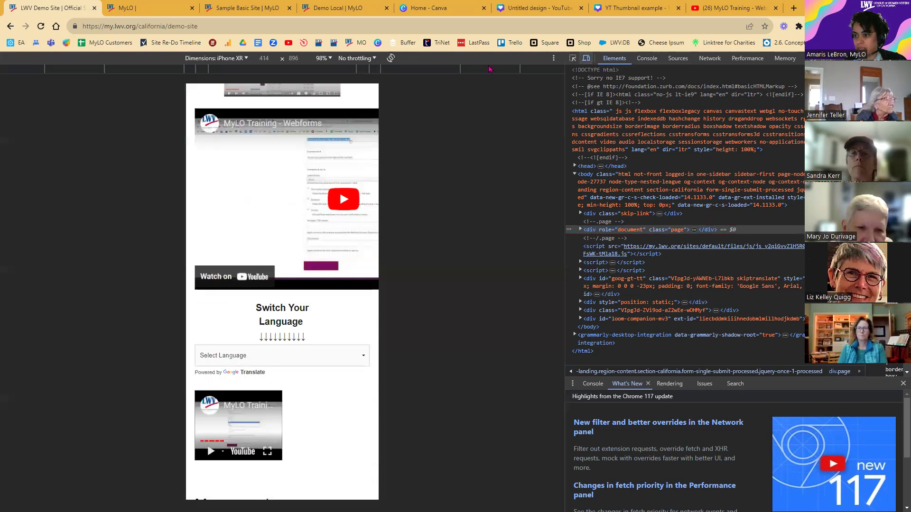
Switch the device preview to Responsive dimensions, widen it to 1173 pixels and examine the web media video.
click(225, 63)
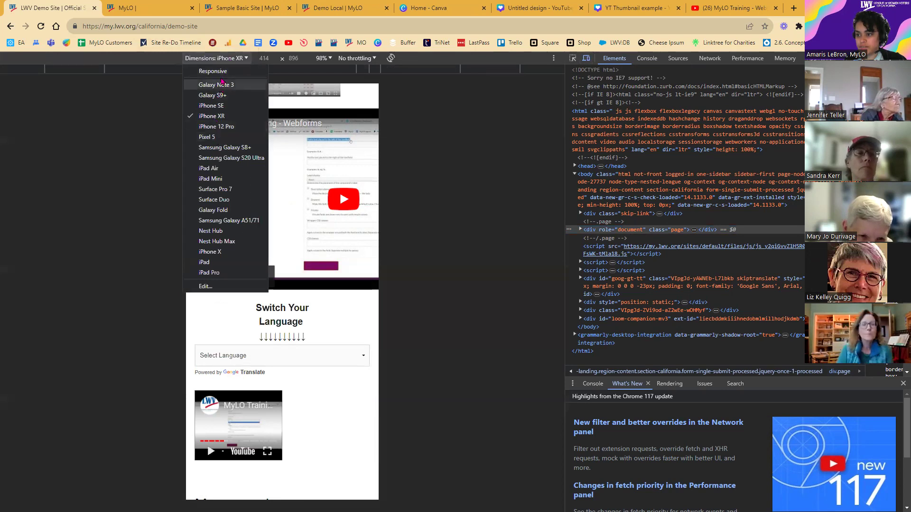
click(212, 72)
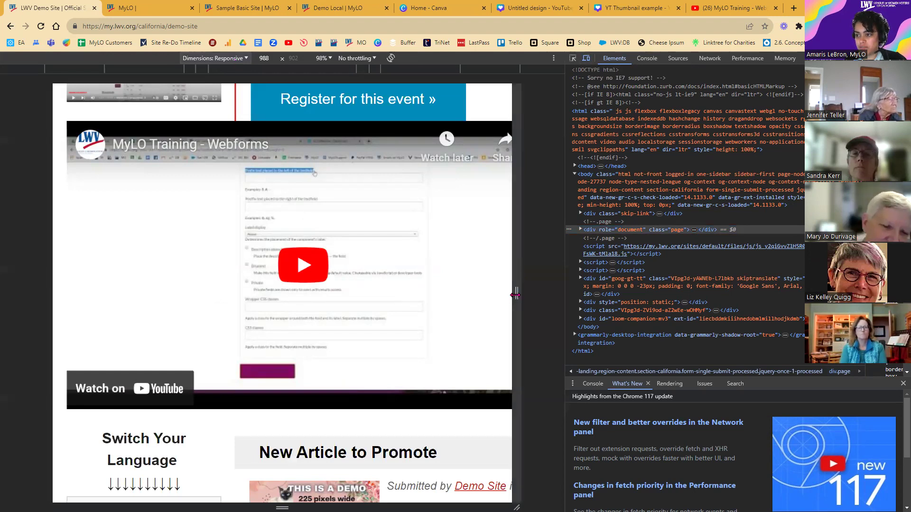
drag(516, 295, 559, 299)
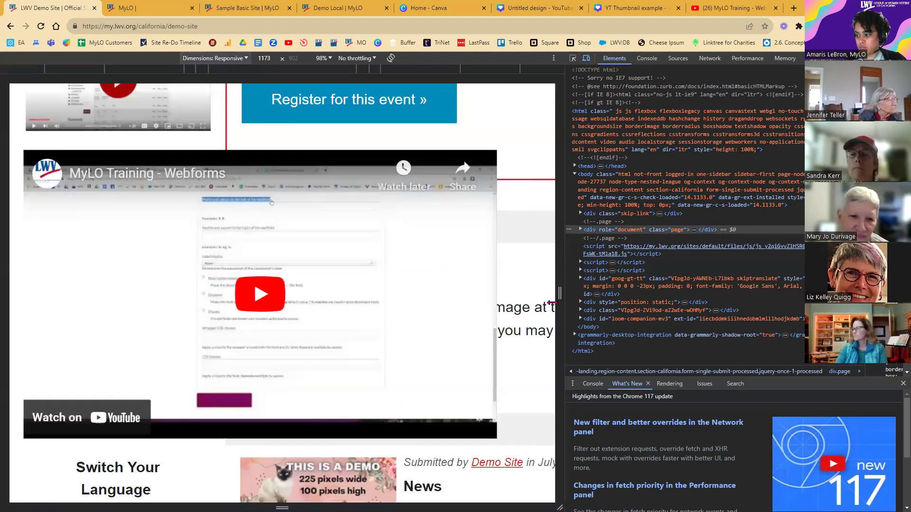
drag(450, 292, 570, 302)
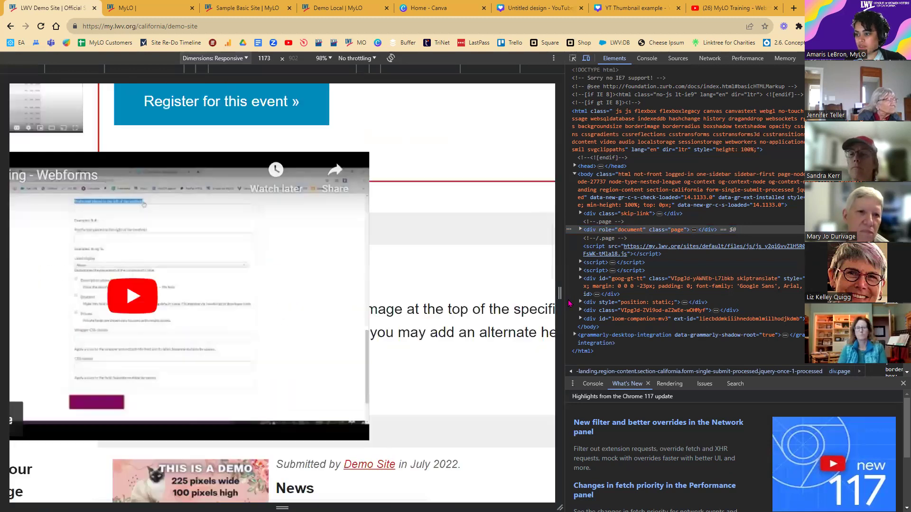
Switch the device preview to iPhone X and examine how the page's header, slideshow and promoted content display.
click(246, 59)
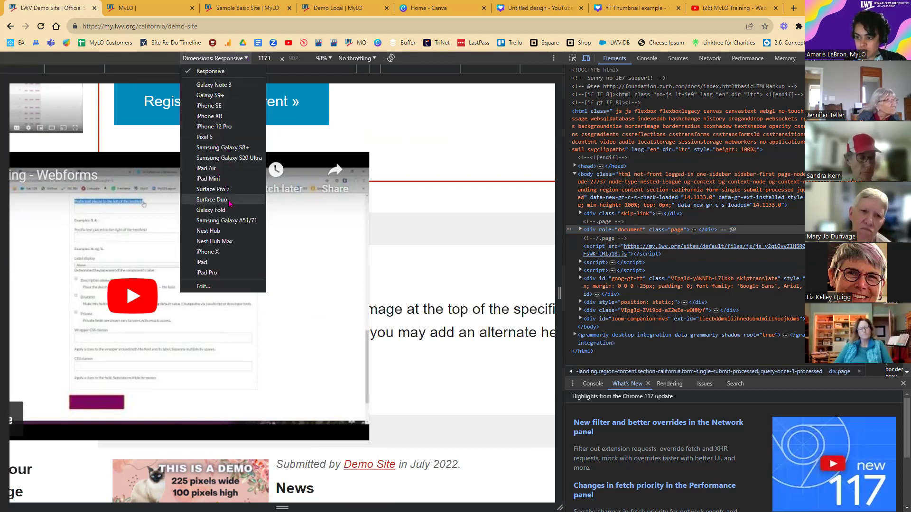
click(215, 253)
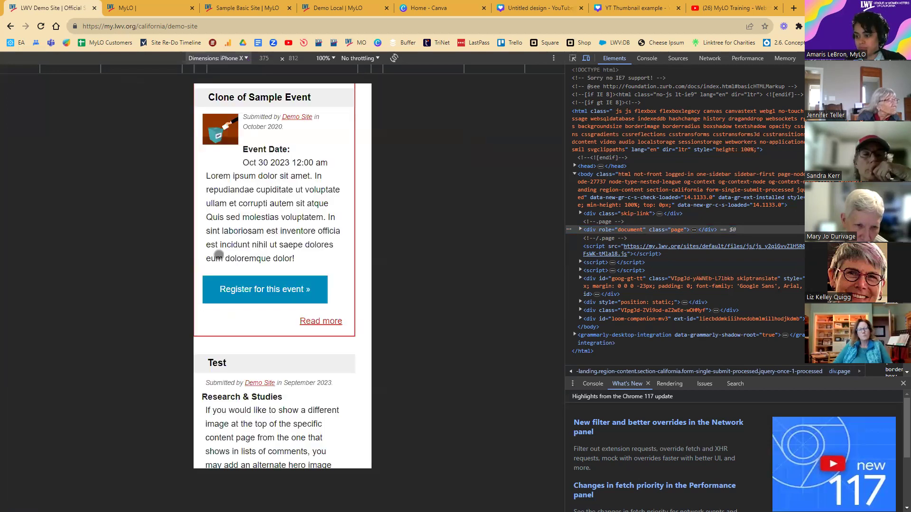
scroll(250, 299, up, 5)
scroll(251, 303, up, 3)
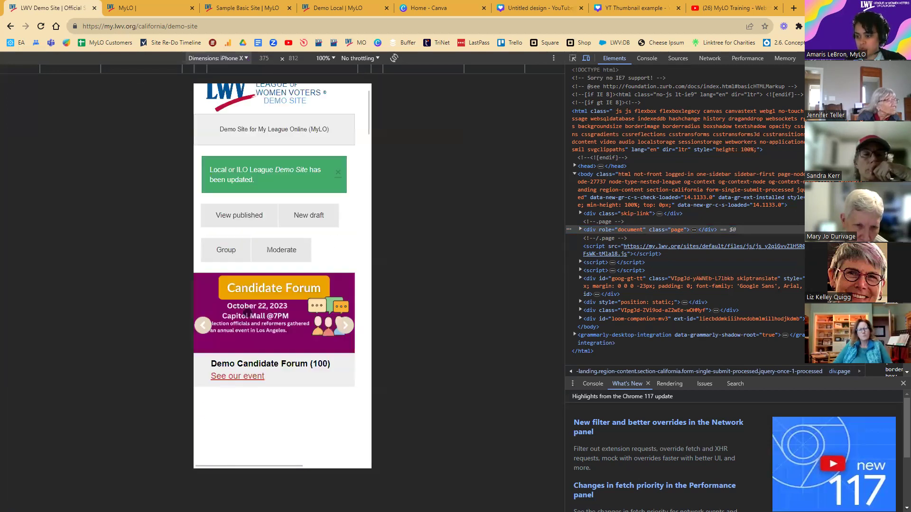
scroll(247, 315, up, 1)
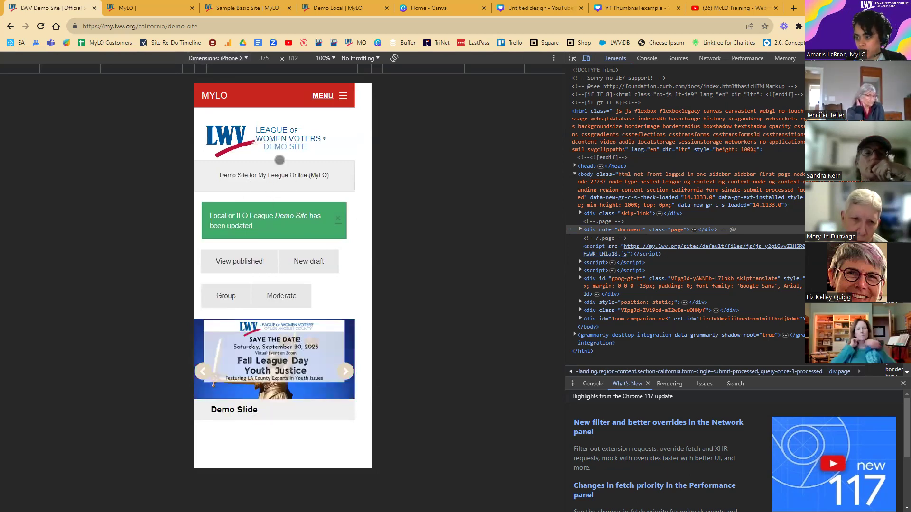
scroll(280, 160, down, 4)
scroll(276, 289, down, 3)
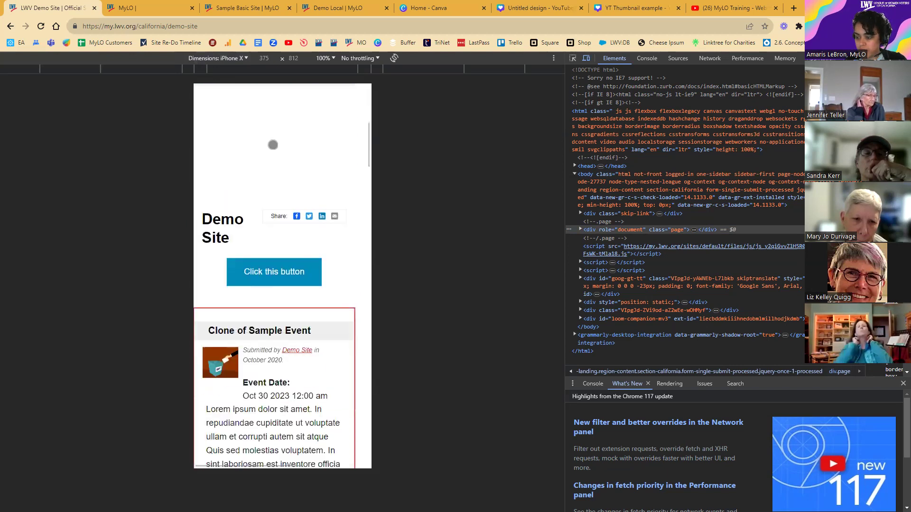
scroll(246, 319, down, 4)
scroll(273, 179, up, 10)
scroll(272, 354, down, 4)
scroll(262, 301, down, 7)
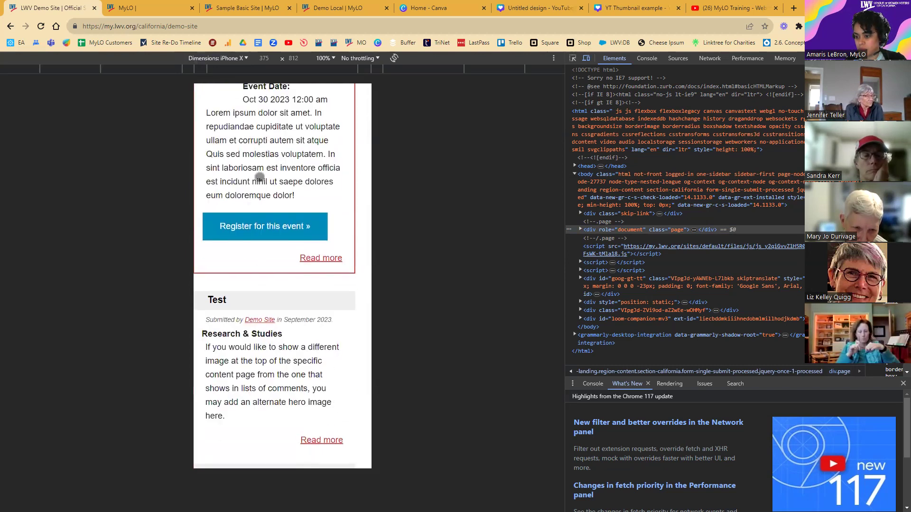
scroll(259, 177, down, 7)
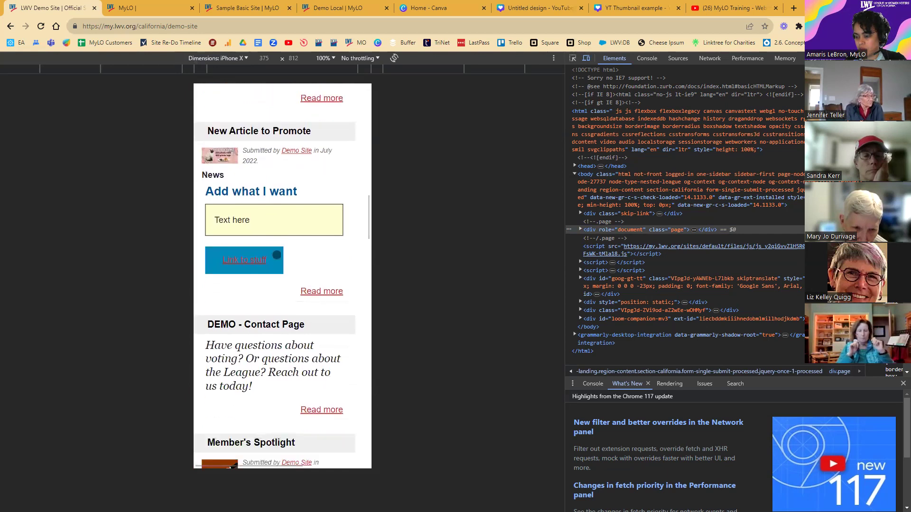
scroll(242, 373, down, 3)
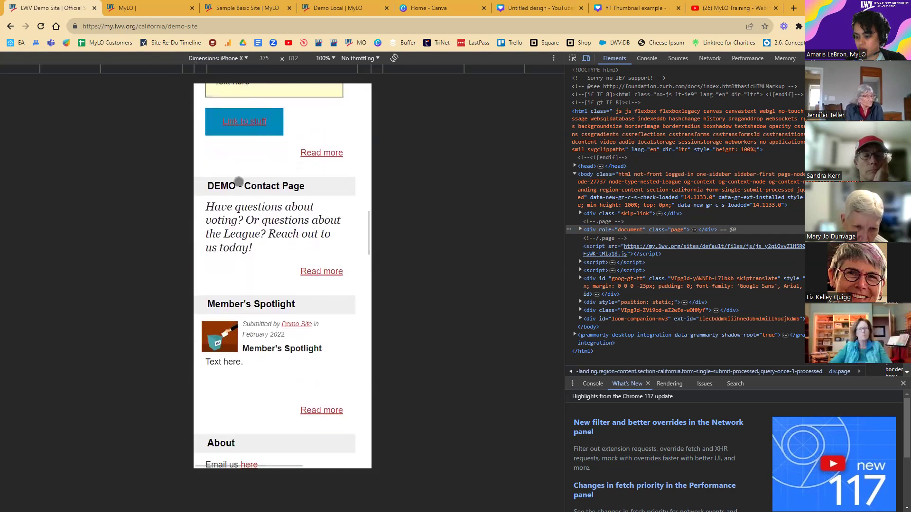
Compare the sidebar videos in the iPhone X preview, panning sideways across the oversized Webforms video.
scroll(239, 181, down, 14)
scroll(255, 264, down, 16)
scroll(250, 336, down, 3)
drag(227, 416, 182, 401)
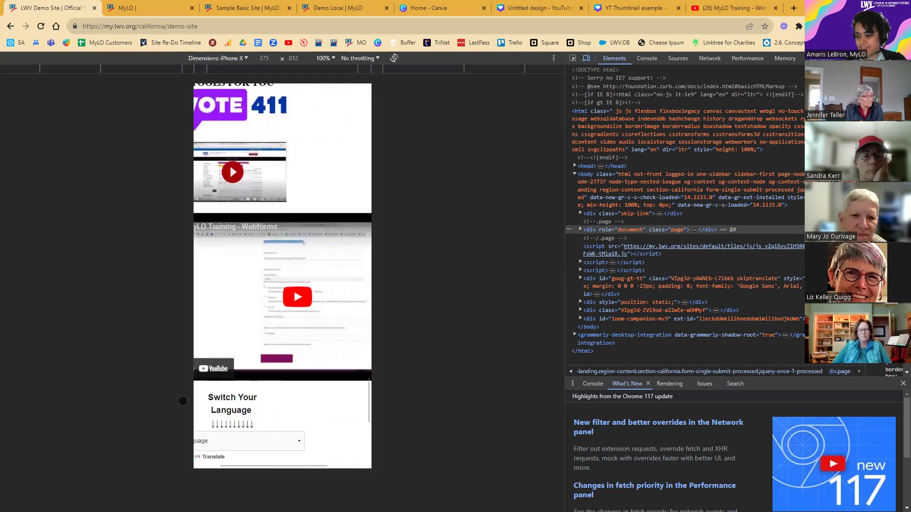
drag(320, 410, 259, 332)
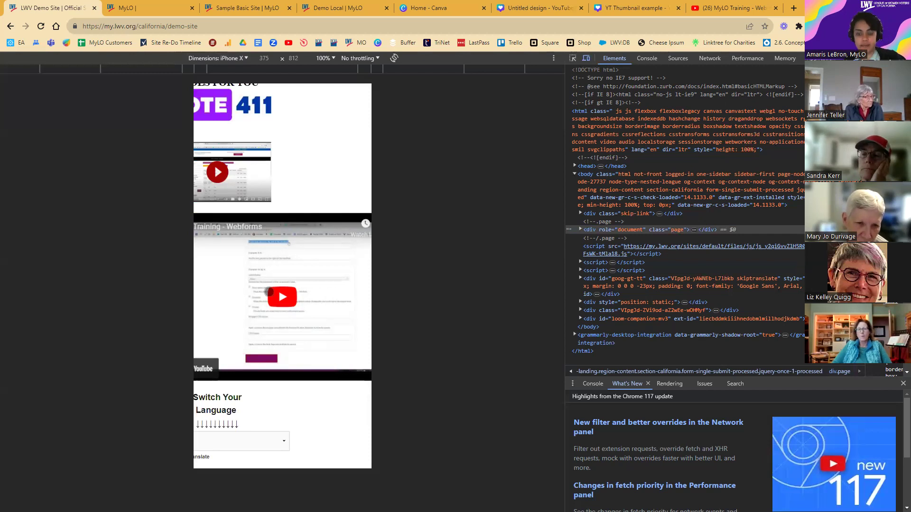
drag(296, 370, 349, 234)
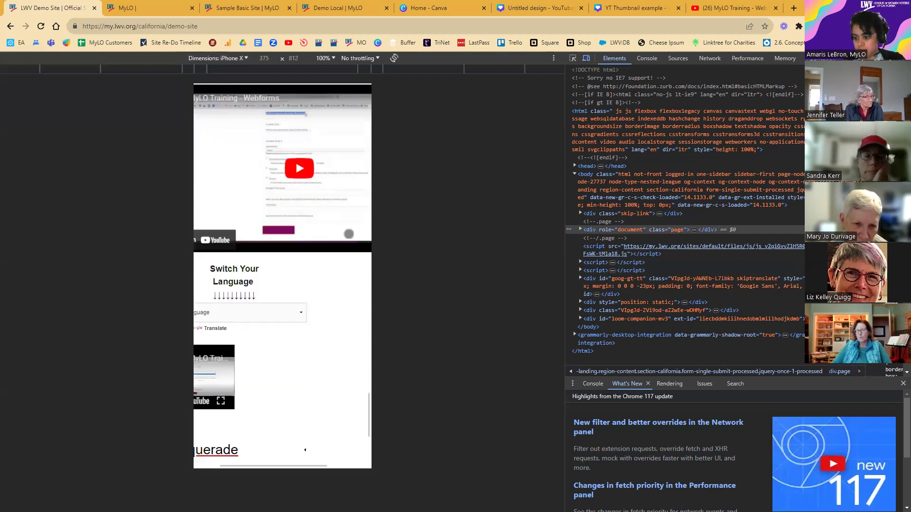
scroll(340, 329, down, 2)
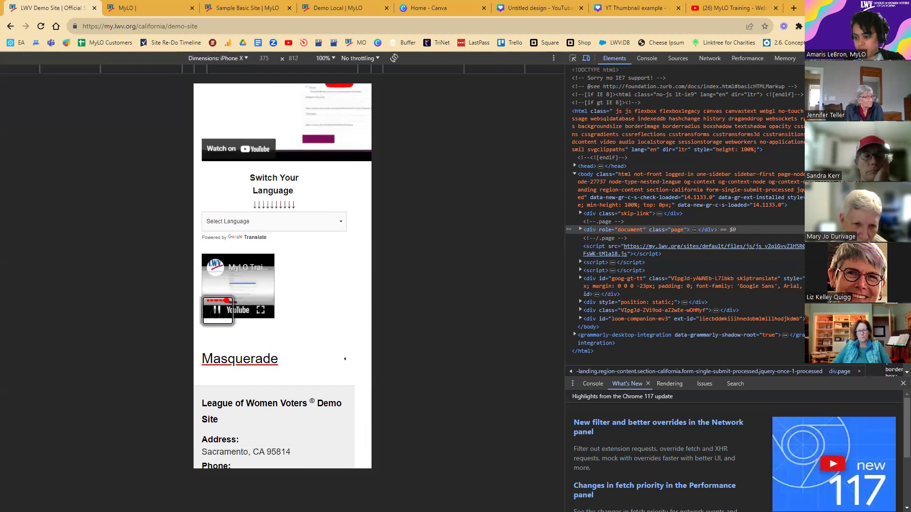
scroll(307, 305, up, 5)
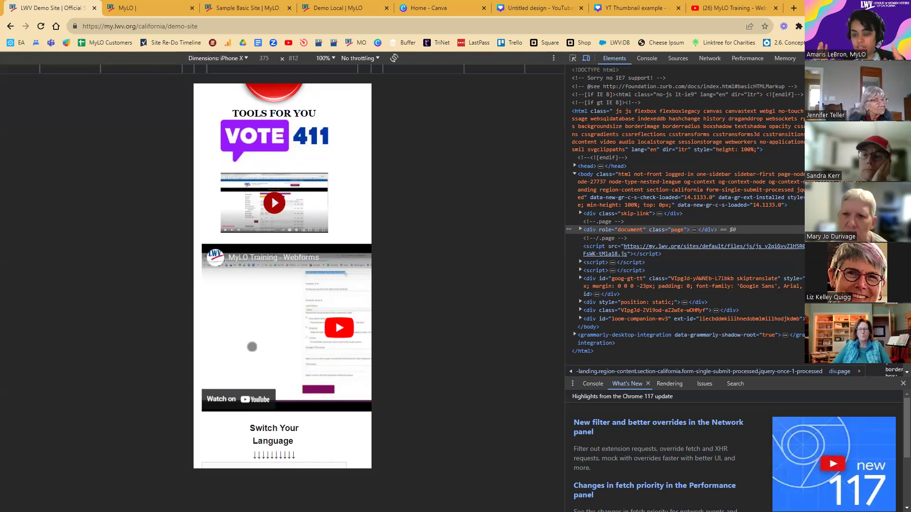
drag(310, 421, 207, 424)
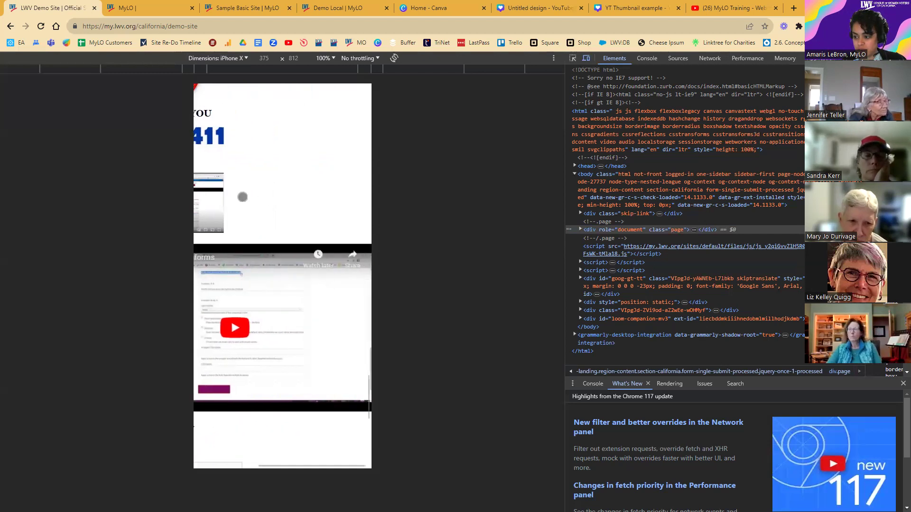
Review the mobile page order from the promoted content through the site menu and sidebar videos to the footer.
scroll(255, 299, up, 7)
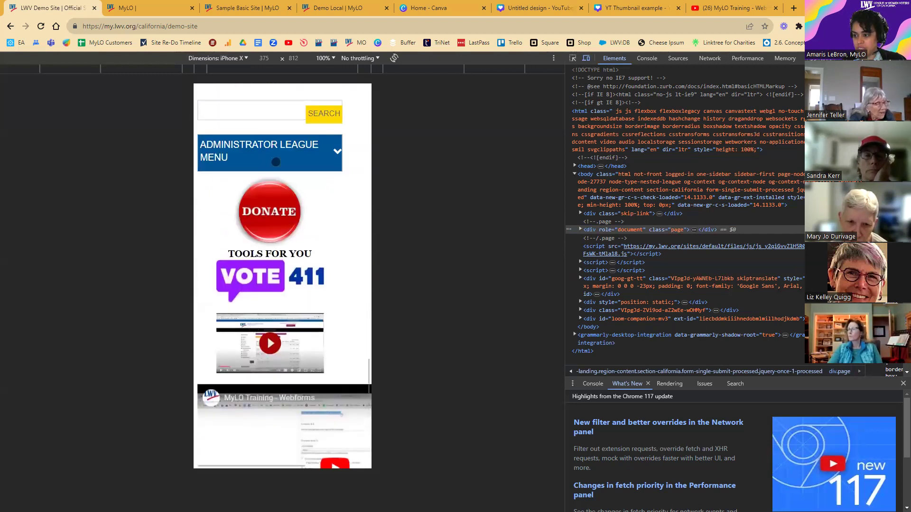
scroll(296, 210, up, 7)
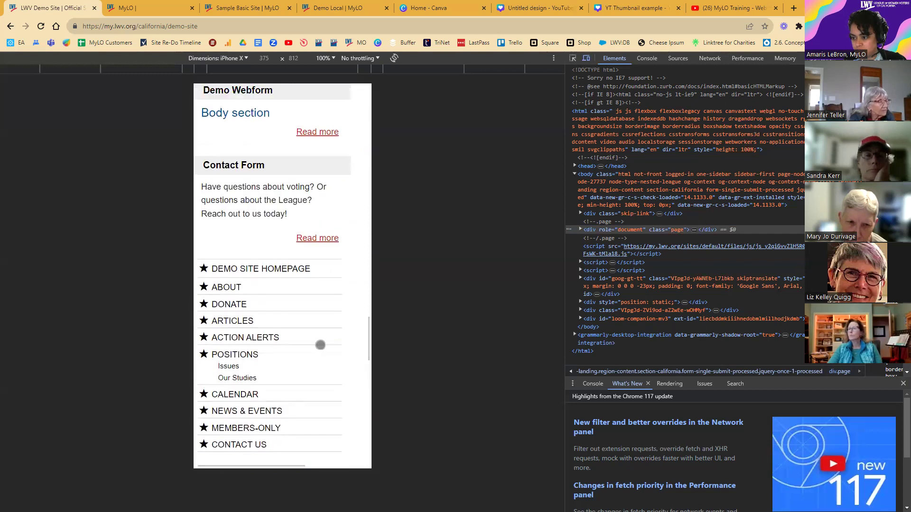
scroll(290, 288, up, 2)
scroll(309, 370, down, 10)
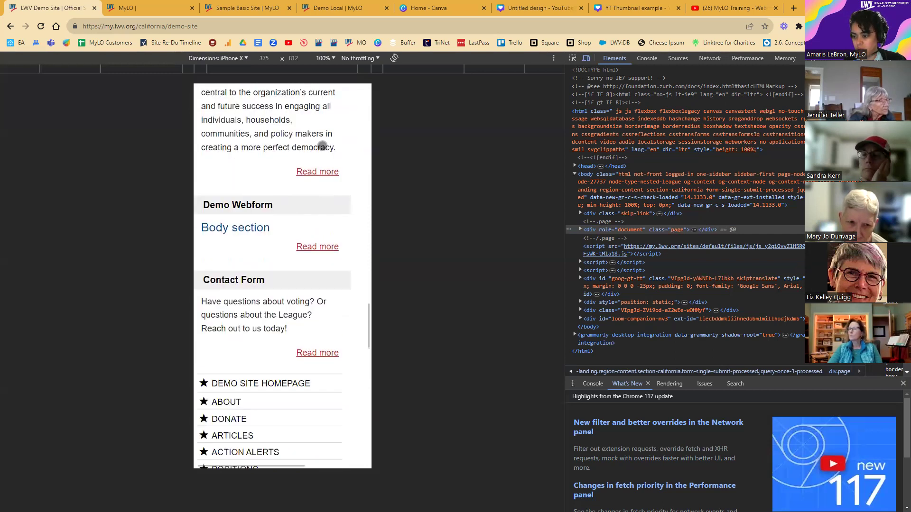
scroll(312, 259, down, 4)
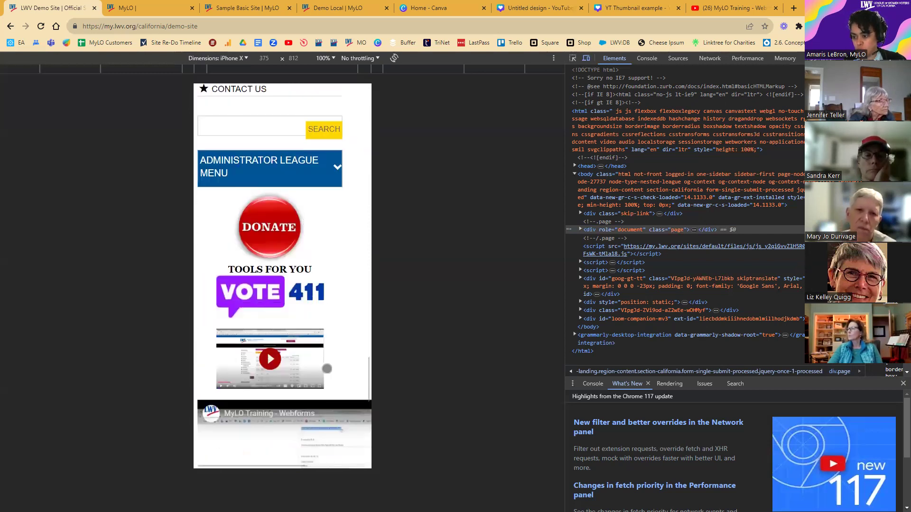
scroll(328, 369, down, 3)
scroll(234, 427, down, 2)
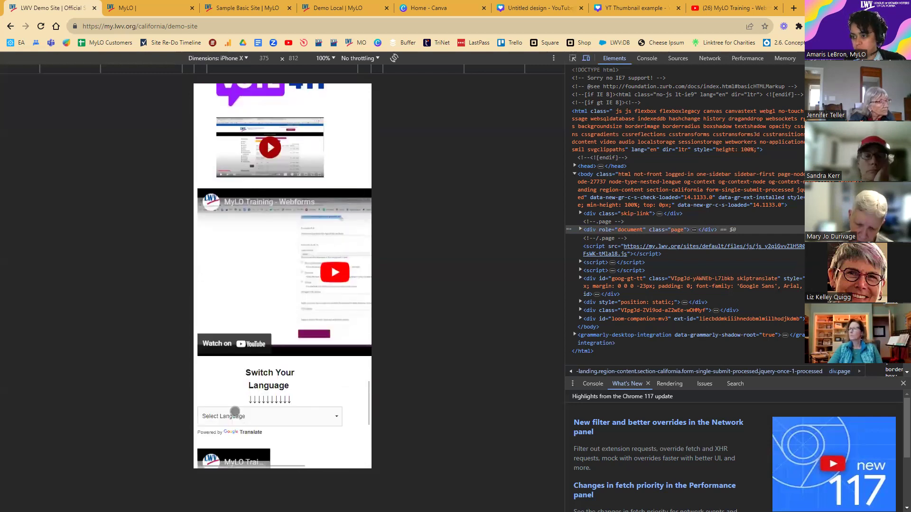
scroll(305, 416, down, 4)
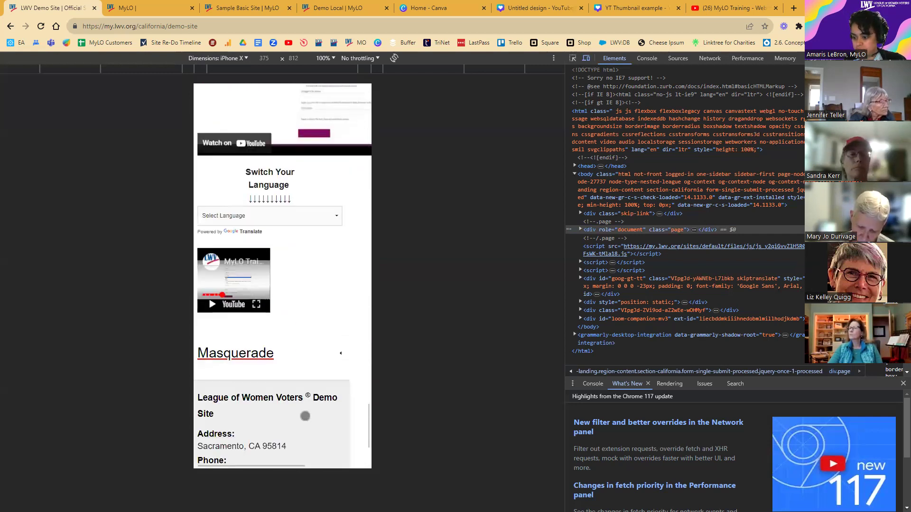
scroll(336, 255, down, 3)
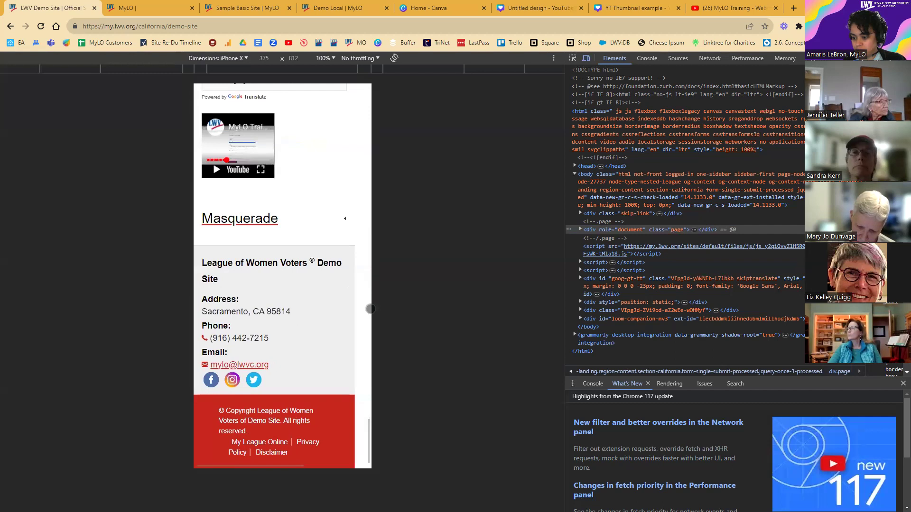
scroll(370, 309, up, 1)
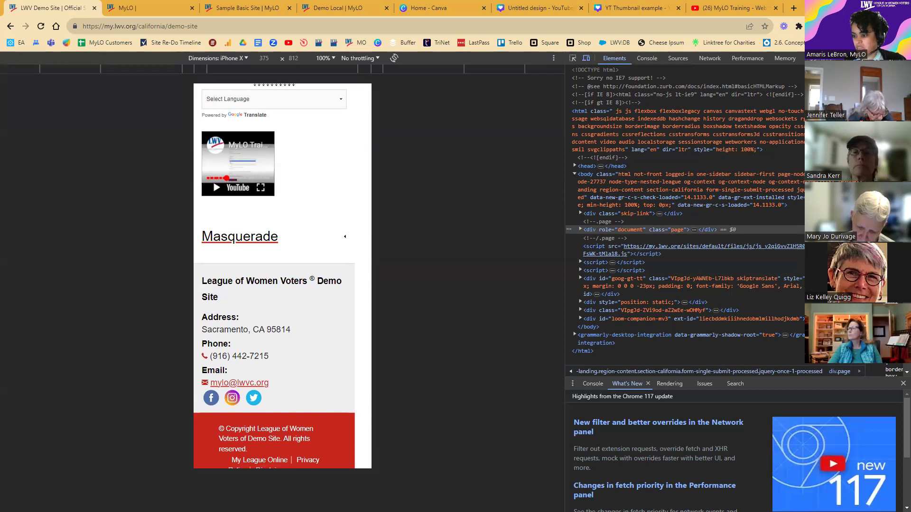
Close the developer tools and reopen them with the Inspect command on a blank area of the page.
key(F12)
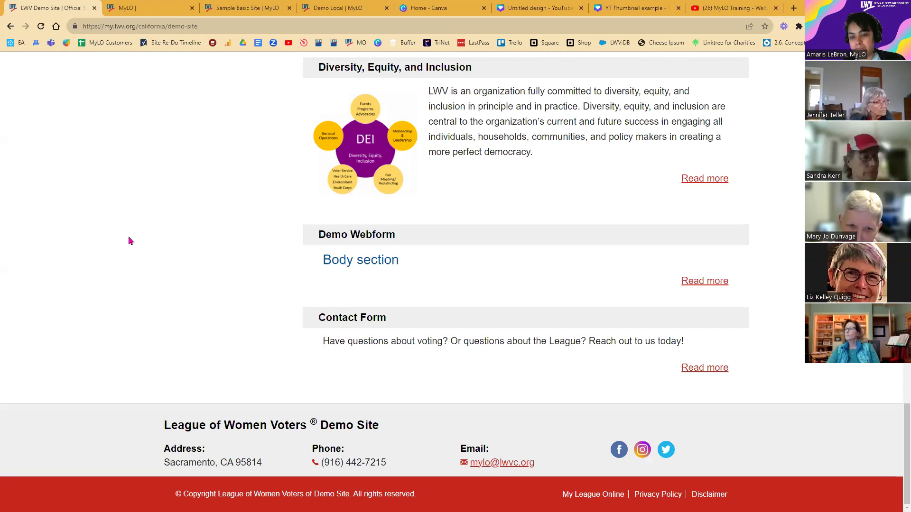
right_click(204, 153)
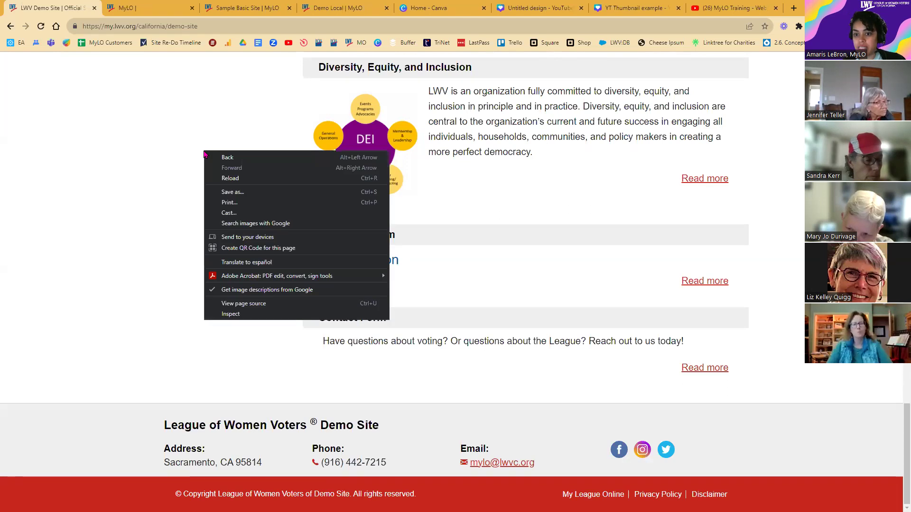
click(158, 153)
right_click(159, 152)
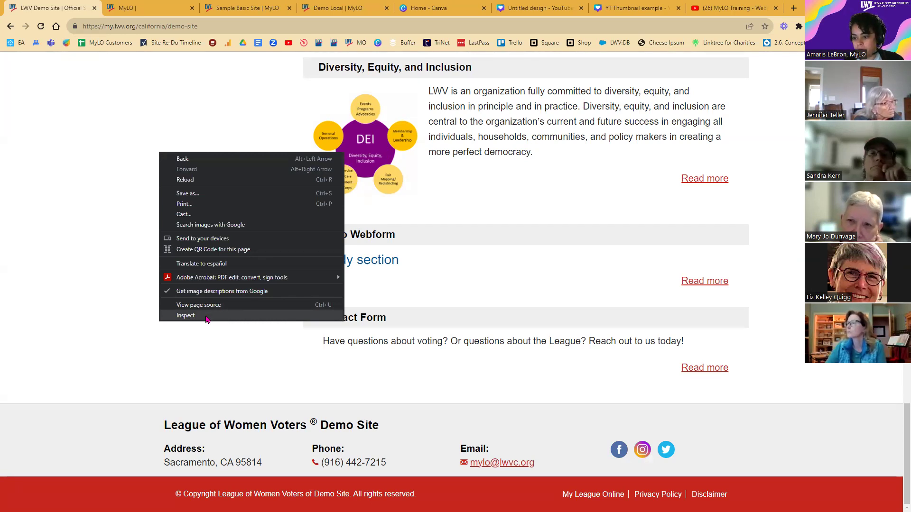
click(206, 316)
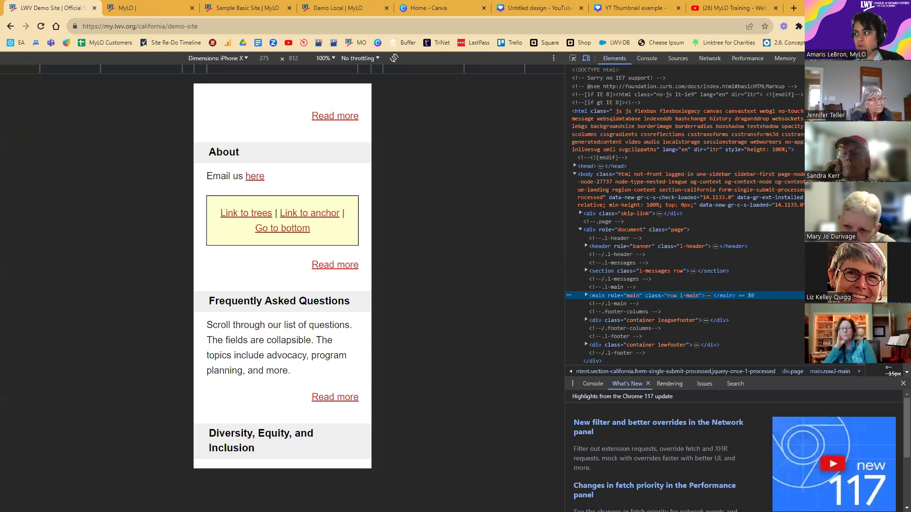
Close the developer tools and return to the sidebar area of the desktop page.
key(F12)
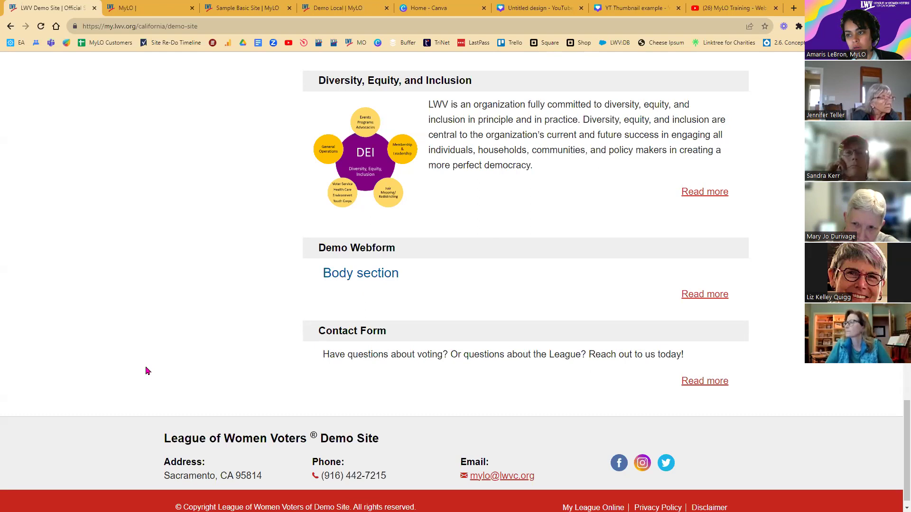
scroll(147, 371, up, 8)
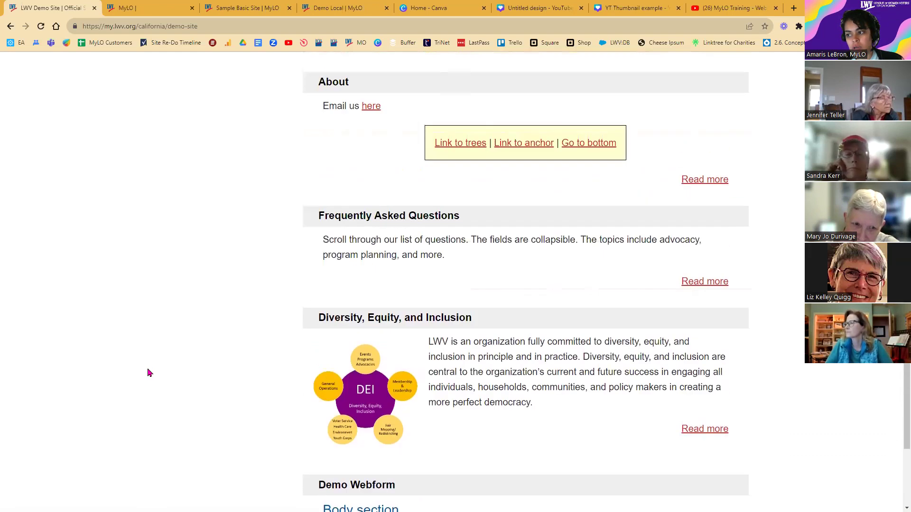
scroll(147, 377, up, 3)
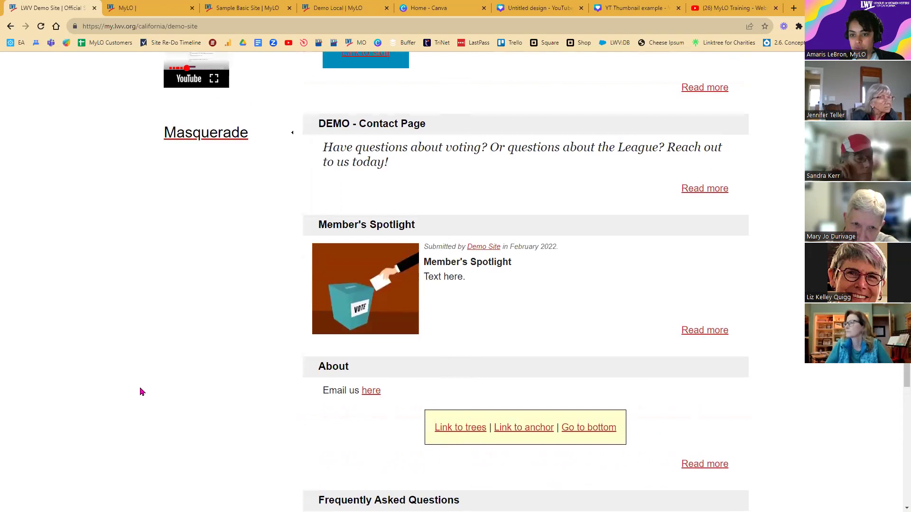
Switch to the YouTube page of the MyLO Training - Webforms video, dismiss the embed dialog and open the Share options.
click(726, 8)
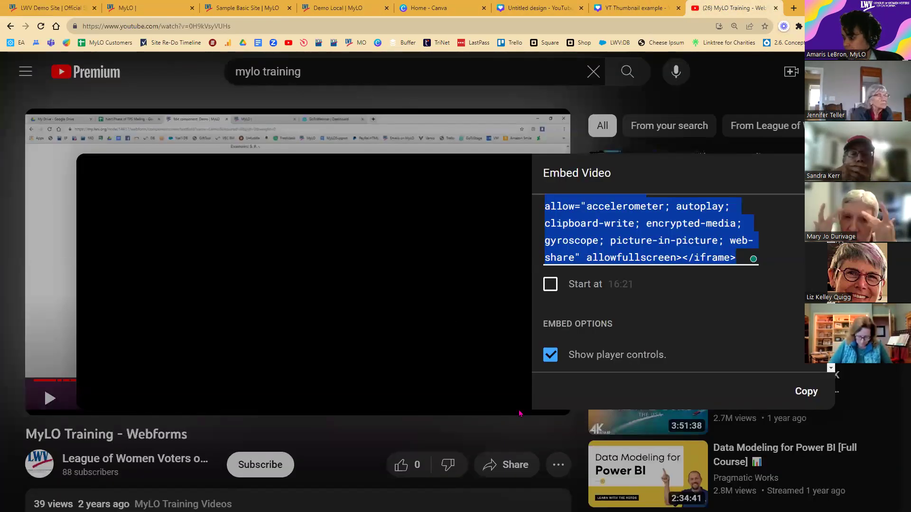
click(476, 315)
click(503, 467)
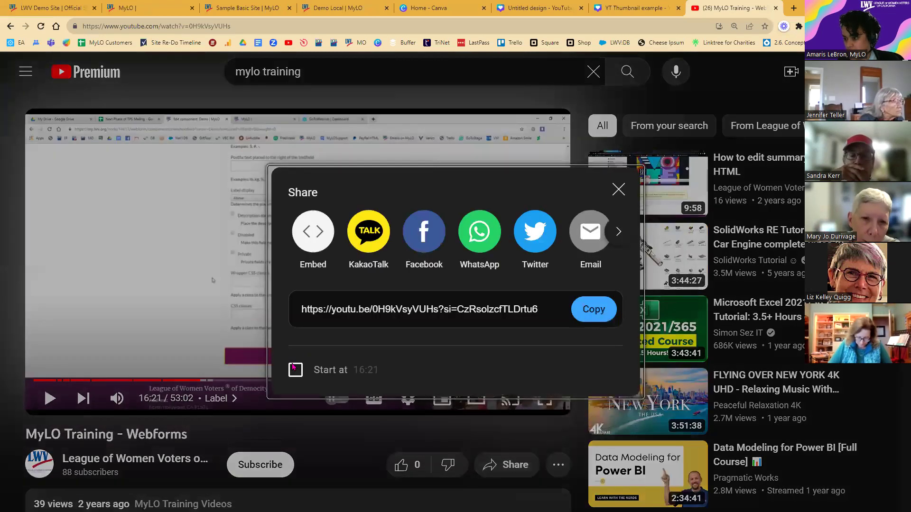
Turn the Start at 16:21 option on and off again, and select the share link's portion before the question mark.
click(295, 372)
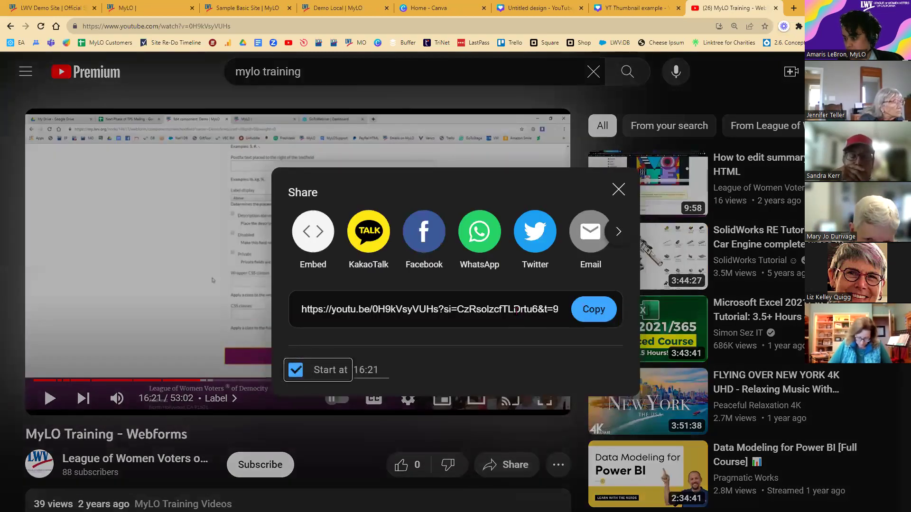
key(space)
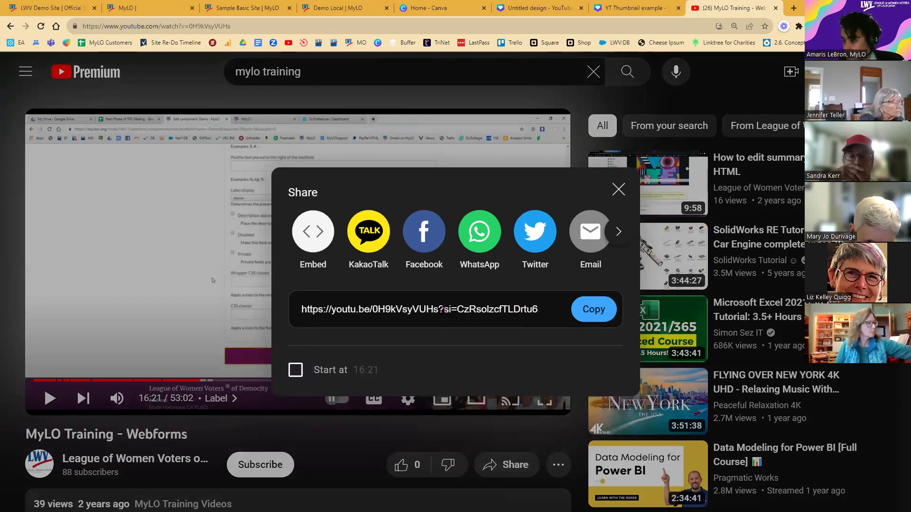
click(442, 309)
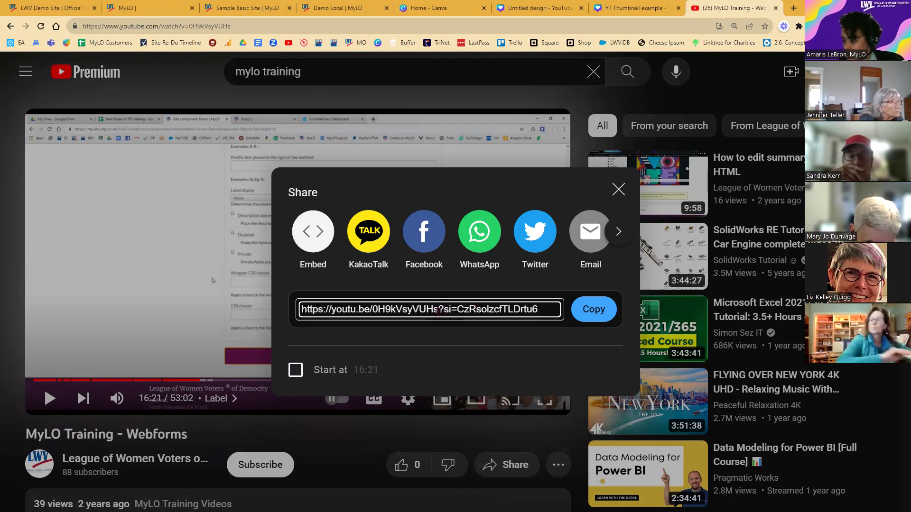
drag(438, 309, 342, 340)
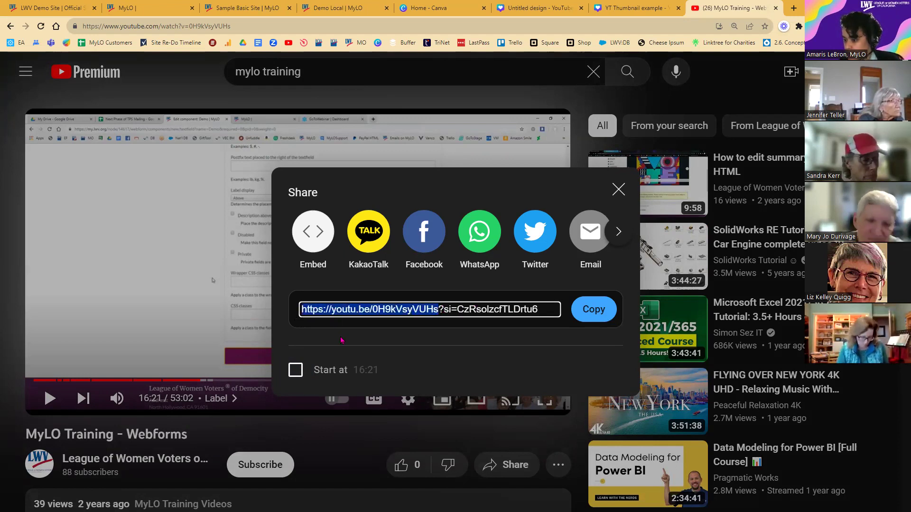
Test the selected part of the share link in a new tab, pause the video, and close the tab and the Share options.
right_click(313, 311)
click(353, 343)
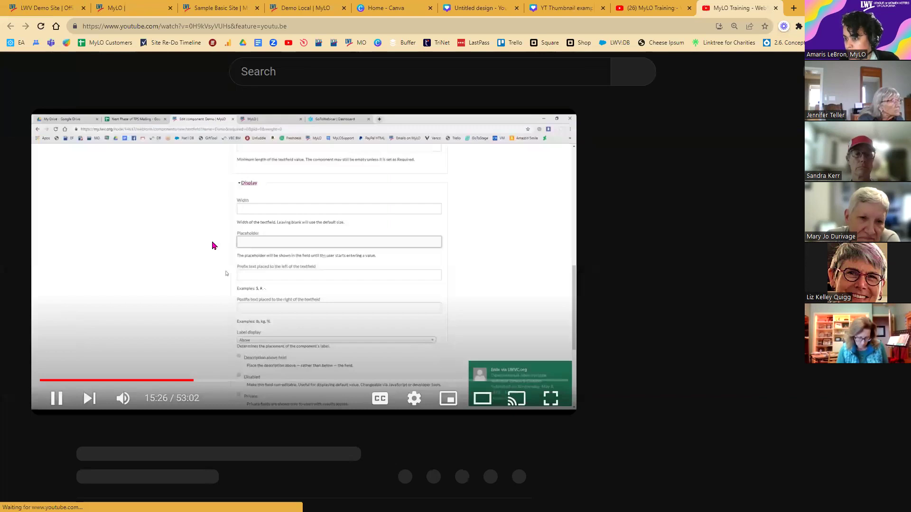
click(53, 401)
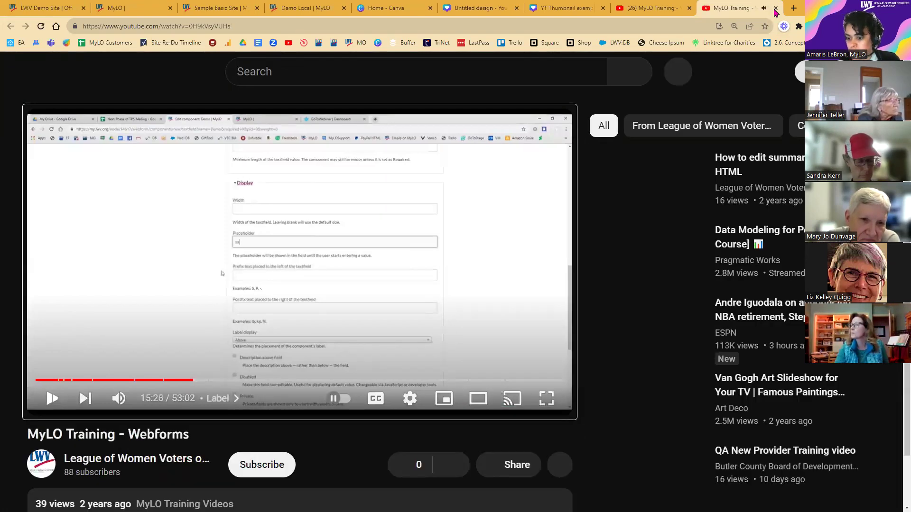
click(776, 9)
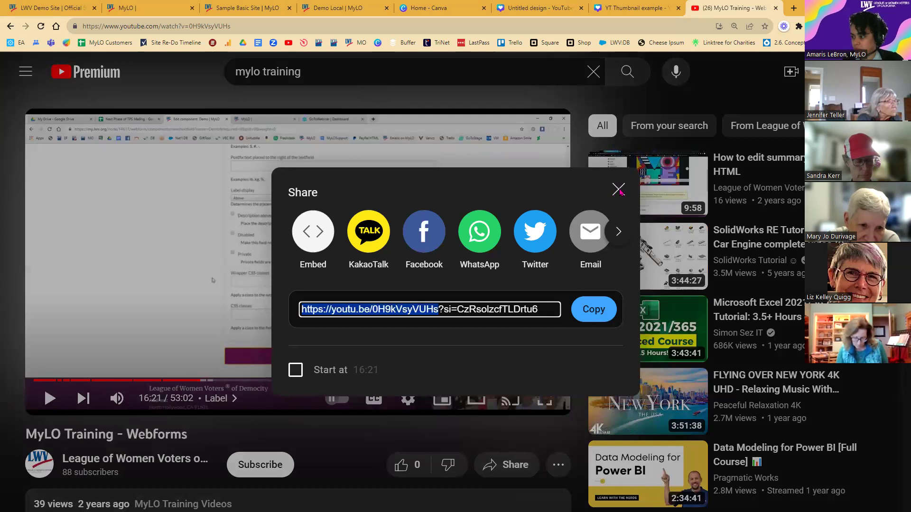
click(618, 190)
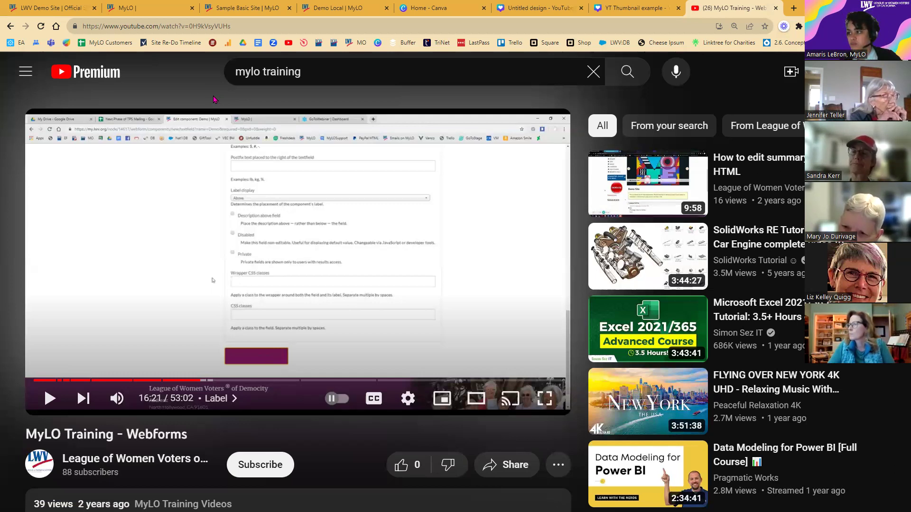
Return to the LWV Demo Site page and review the videos in its sidebar.
click(56, 7)
scroll(170, 392, up, 6)
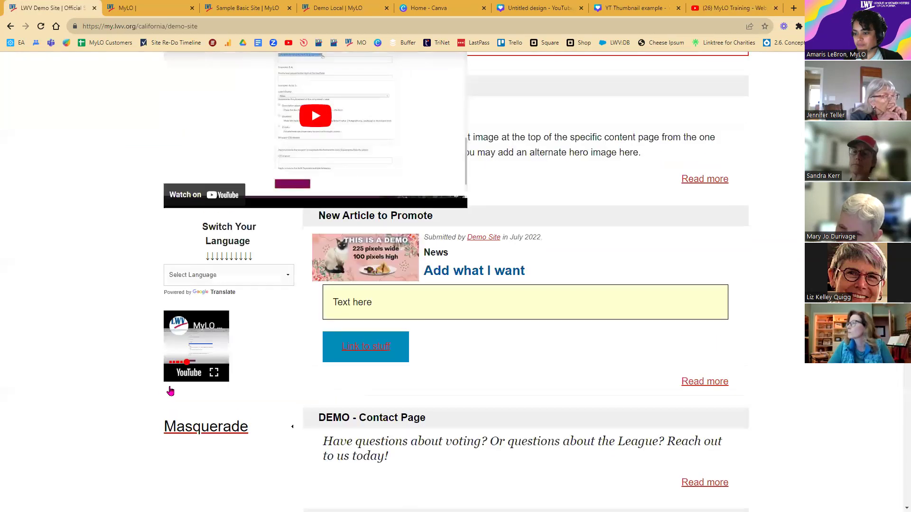
scroll(170, 392, up, 4)
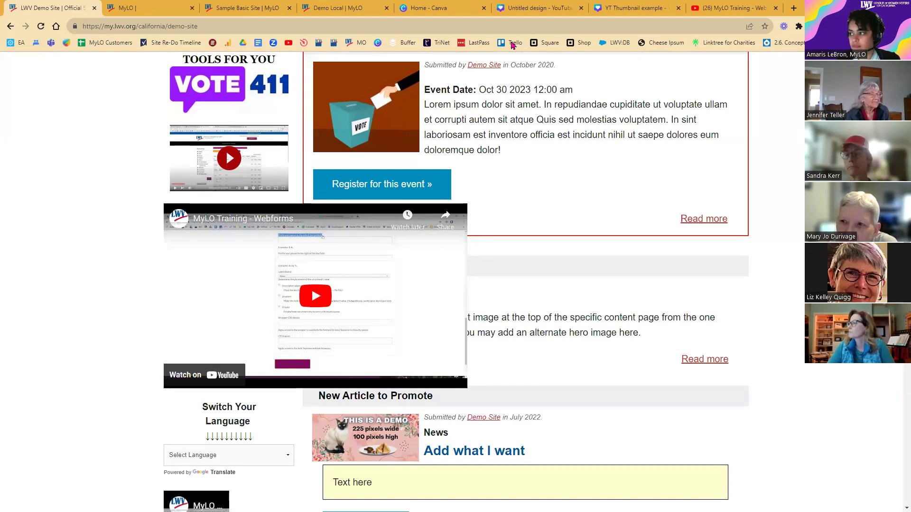
Switch to the YT Thumbnail example design in Canva, duplicate its page and select the curved title on the copy.
click(625, 10)
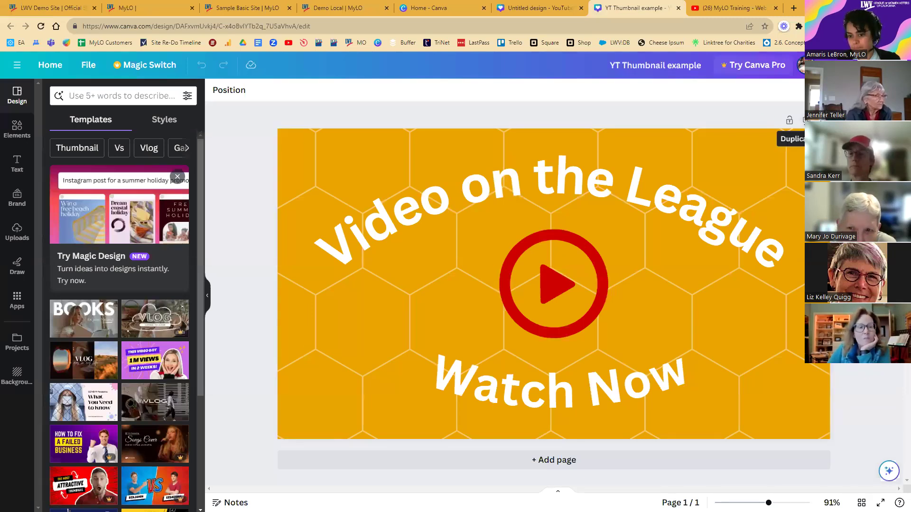
click(807, 120)
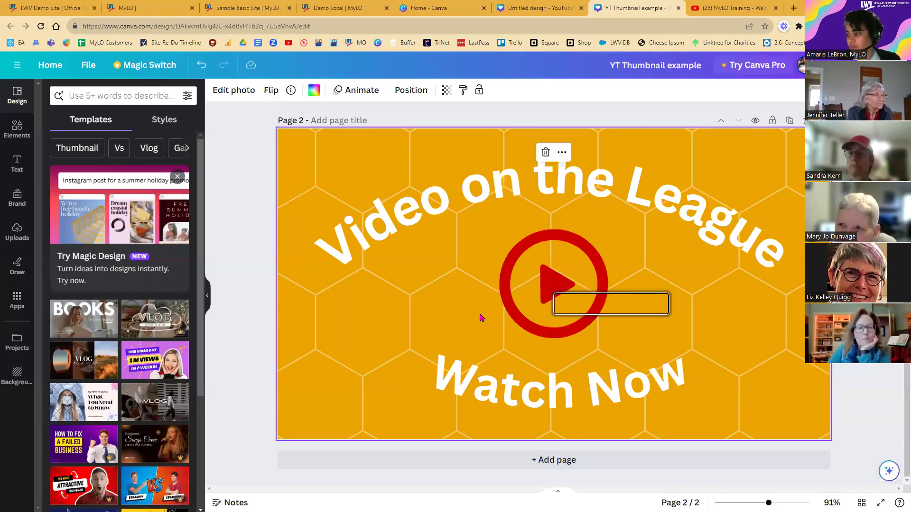
click(520, 175)
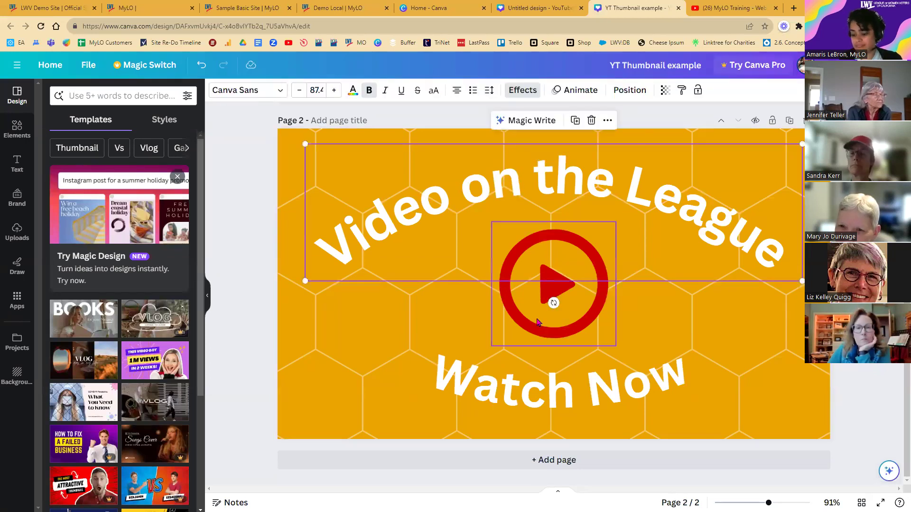
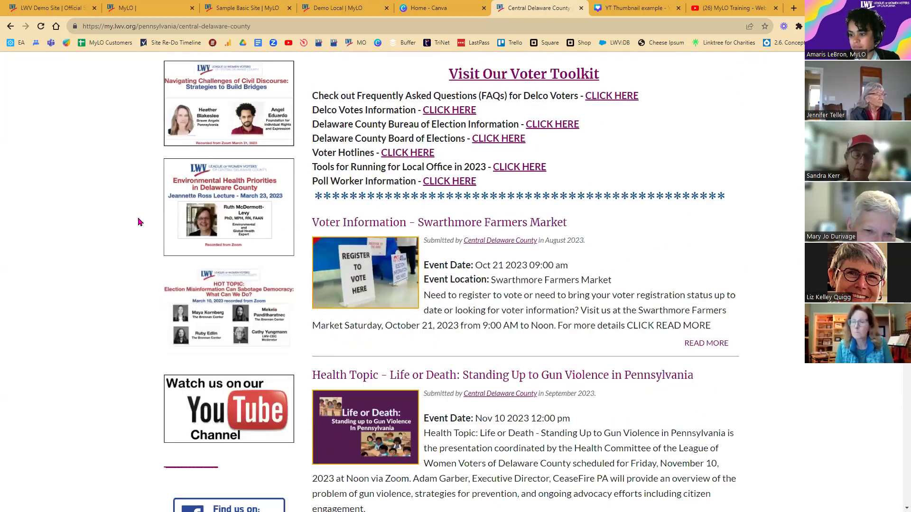
Examine the linked video thumbnails and image buttons in the sidebar of the Central Delaware County home page.
scroll(140, 223, down, 2)
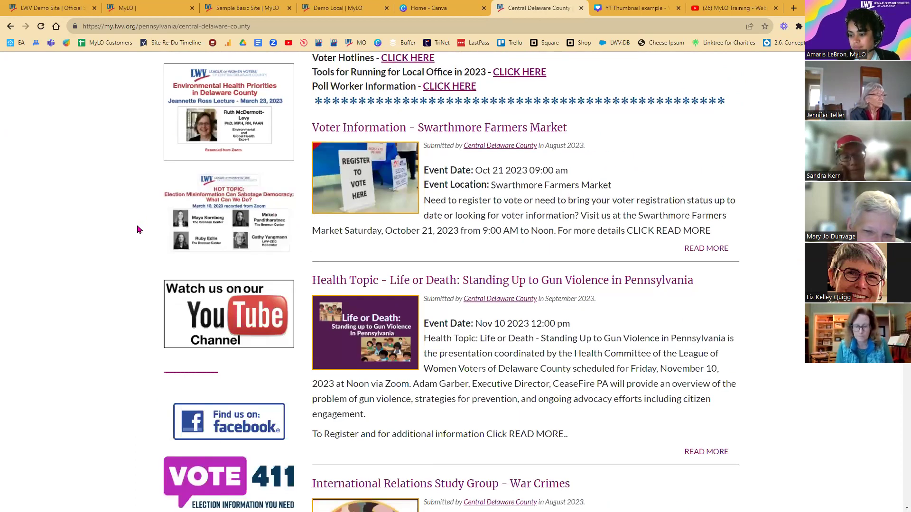
scroll(139, 230, down, 3)
scroll(136, 237, down, 3)
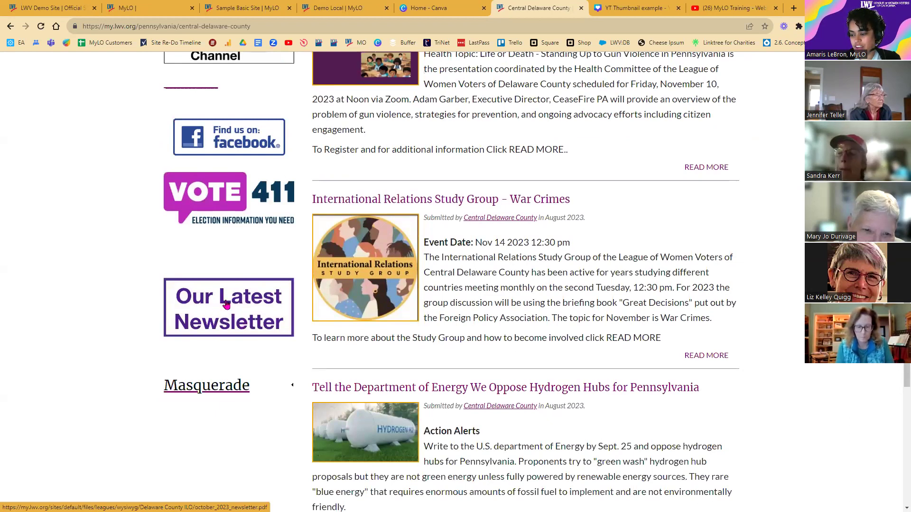
scroll(152, 332, up, 7)
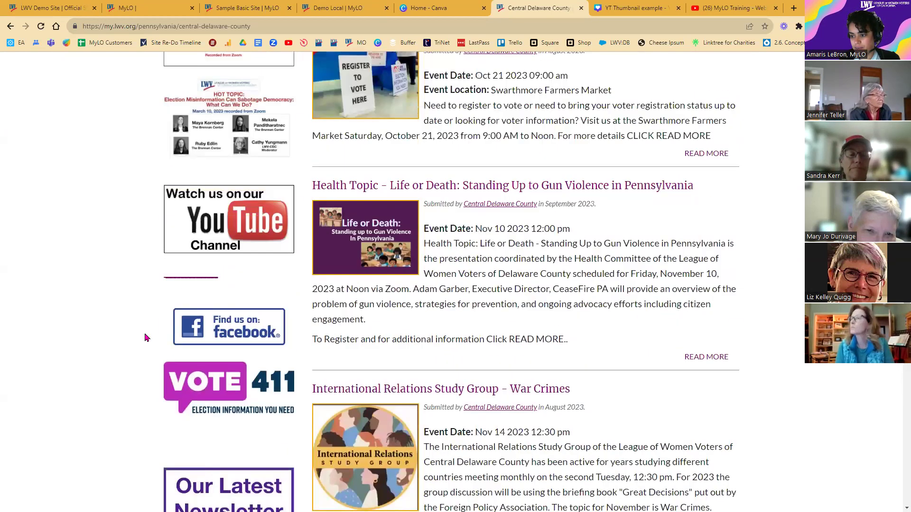
scroll(156, 332, up, 6)
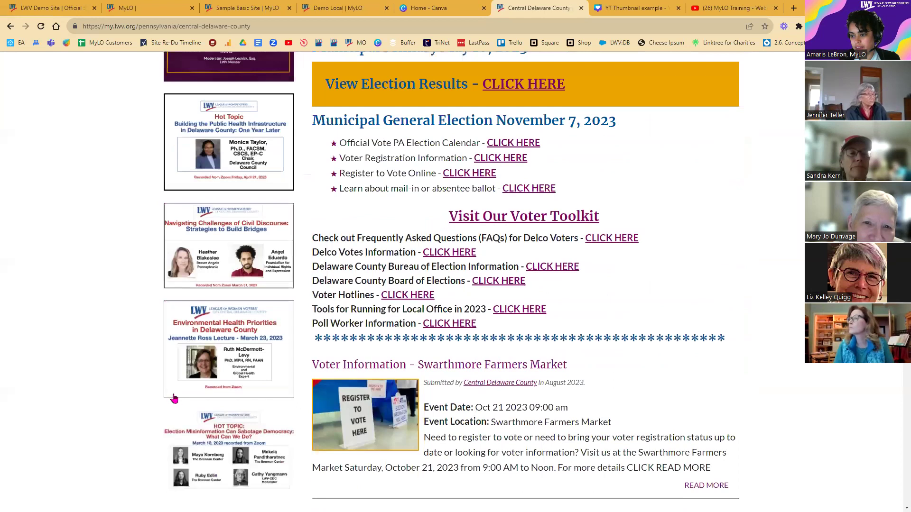
scroll(214, 259, up, 3)
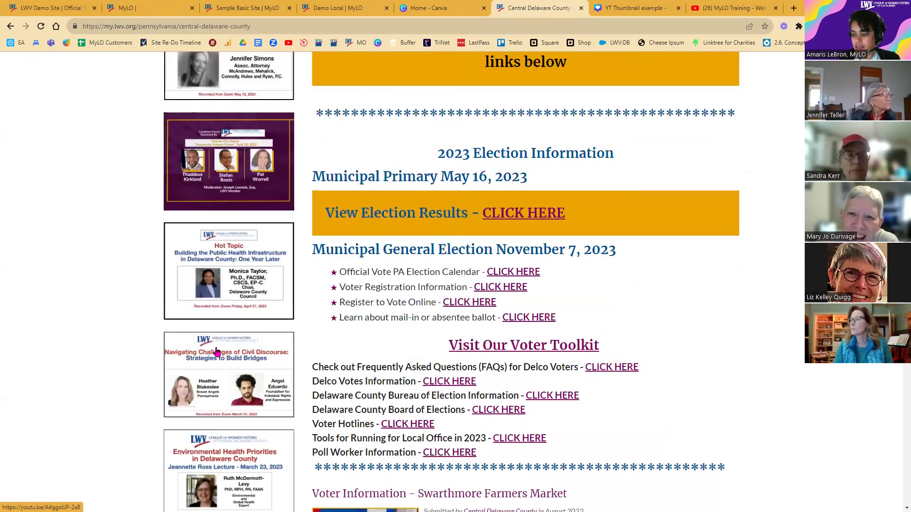
scroll(201, 370, up, 6)
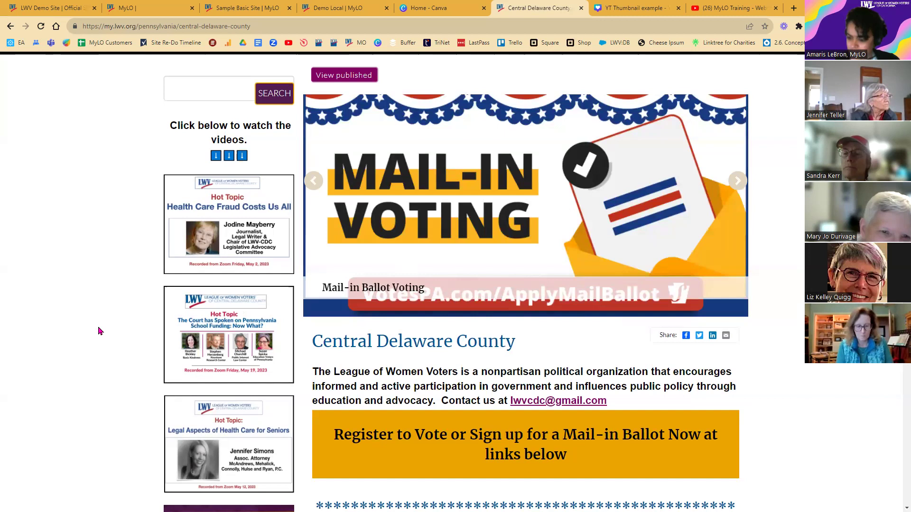
scroll(106, 347, down, 6)
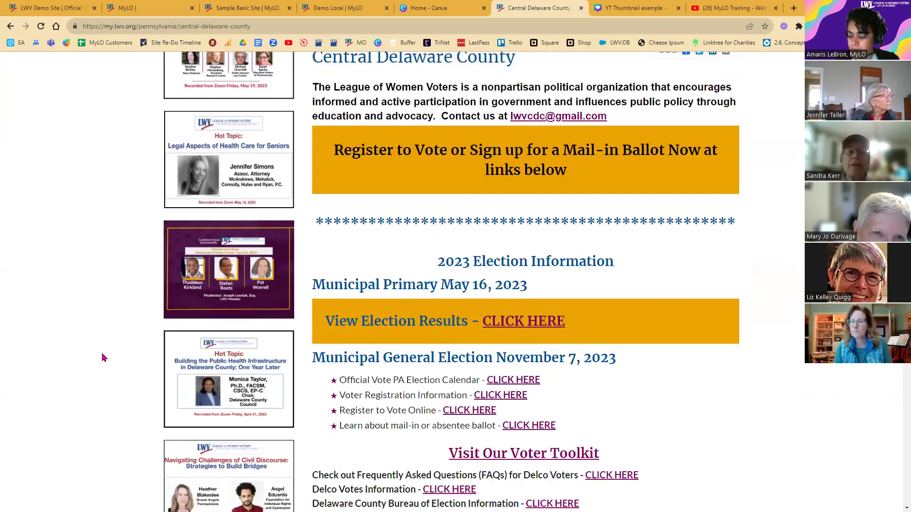
scroll(102, 356, up, 6)
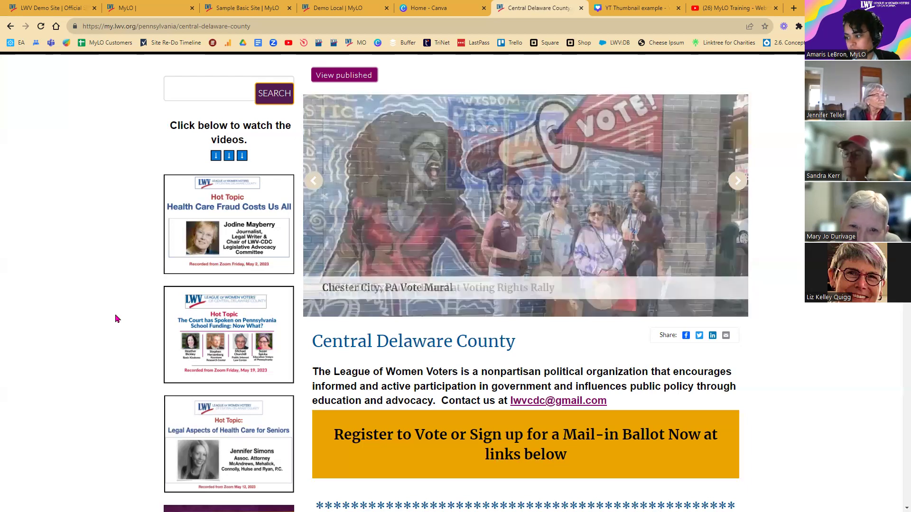
scroll(114, 325, up, 2)
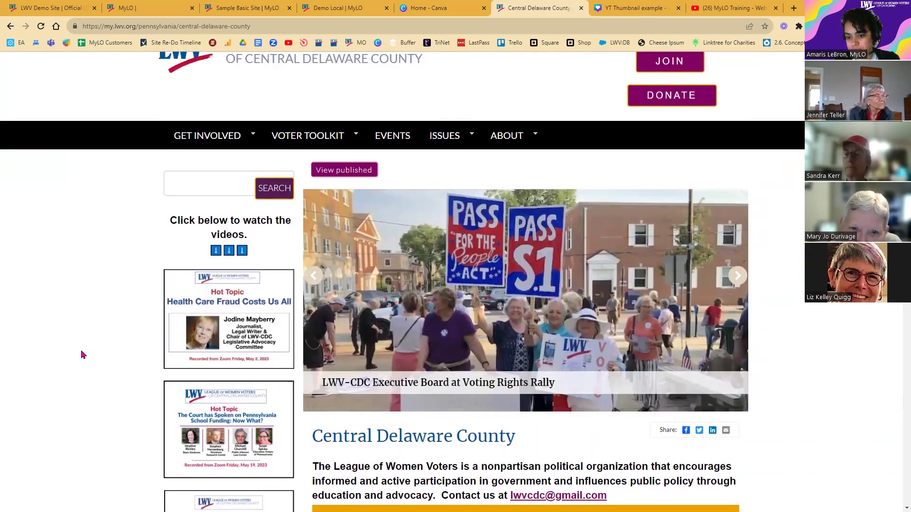
scroll(83, 354, up, 1)
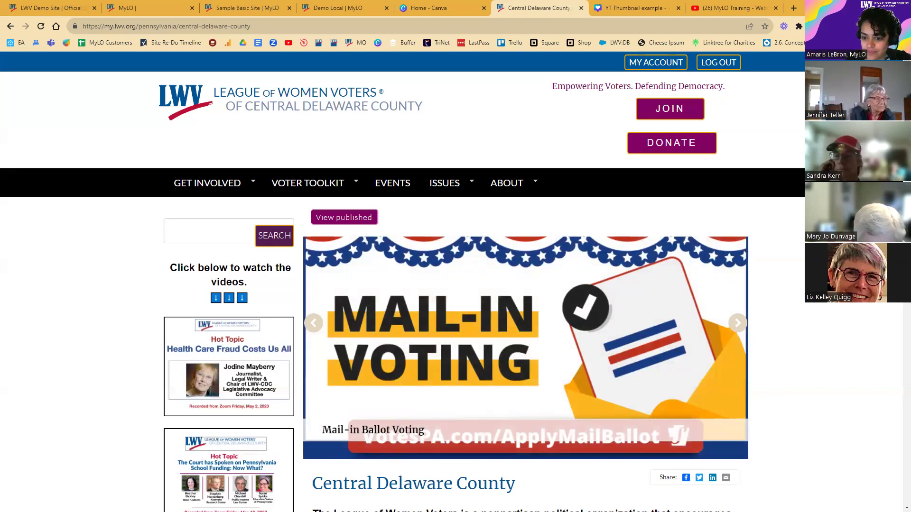
Browse backward through the slideshow on the Central Delaware County home page.
click(314, 324)
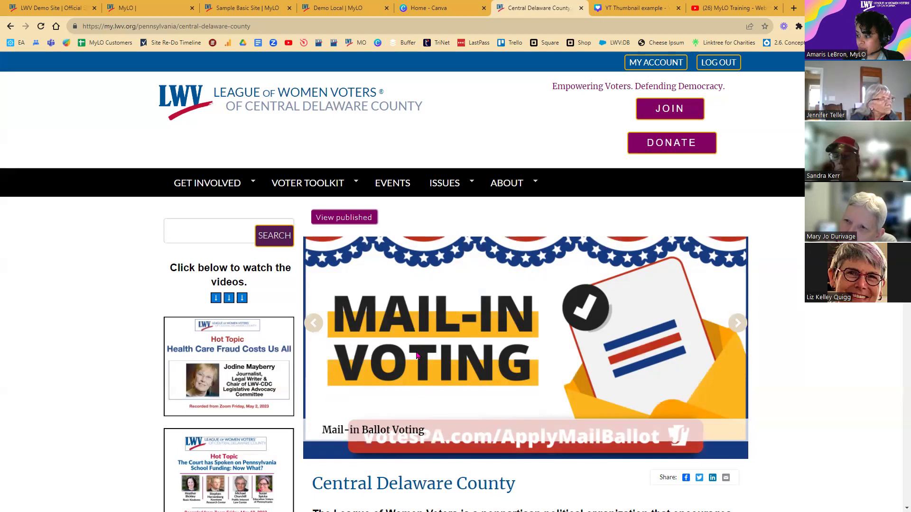
click(313, 323)
click(314, 324)
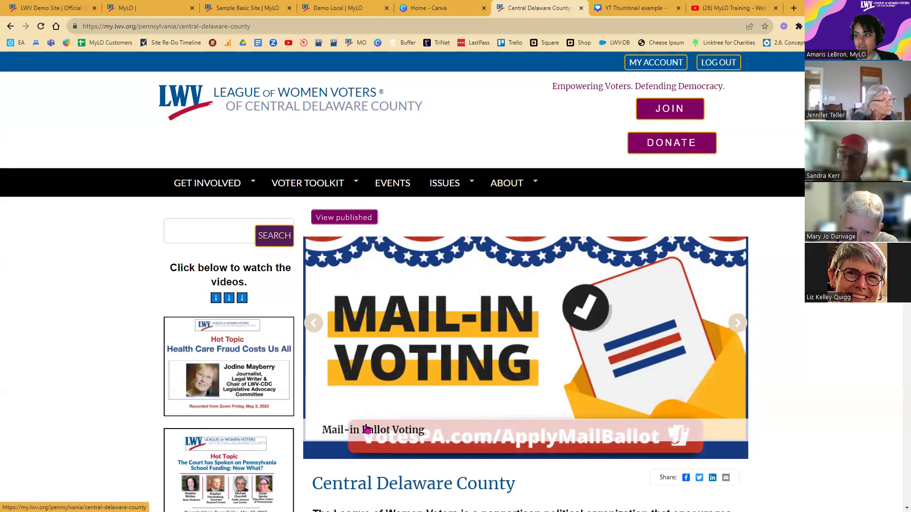
Switch to the YT Thumbnail example design in Canva and add the uploaded Climate-Smart Agriculture Programs image to page 2.
click(616, 8)
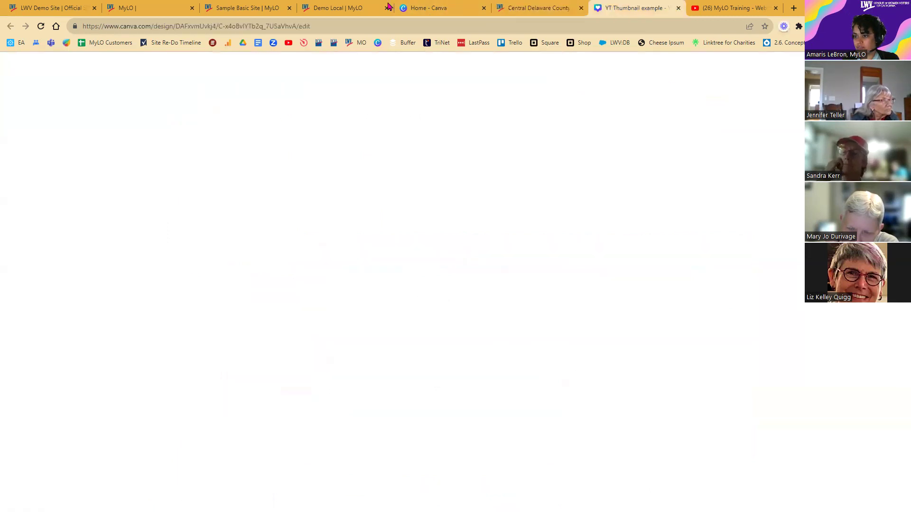
click(16, 241)
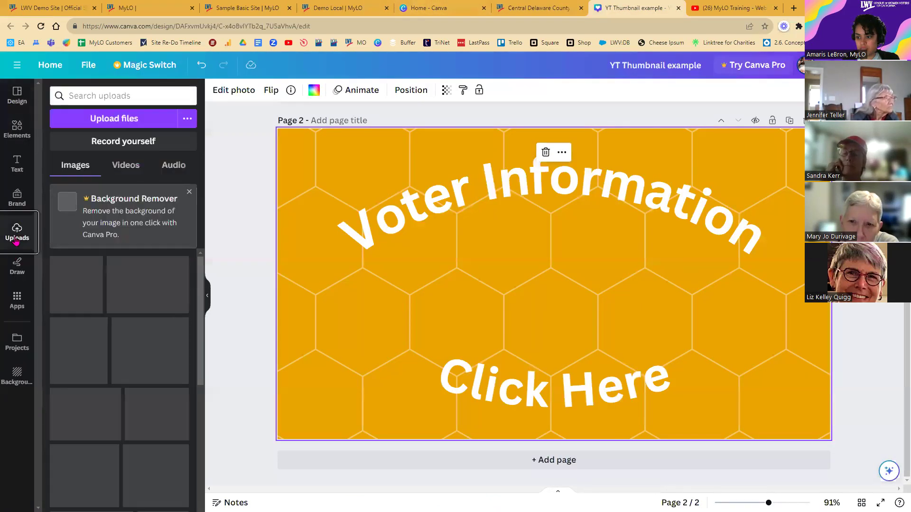
click(109, 339)
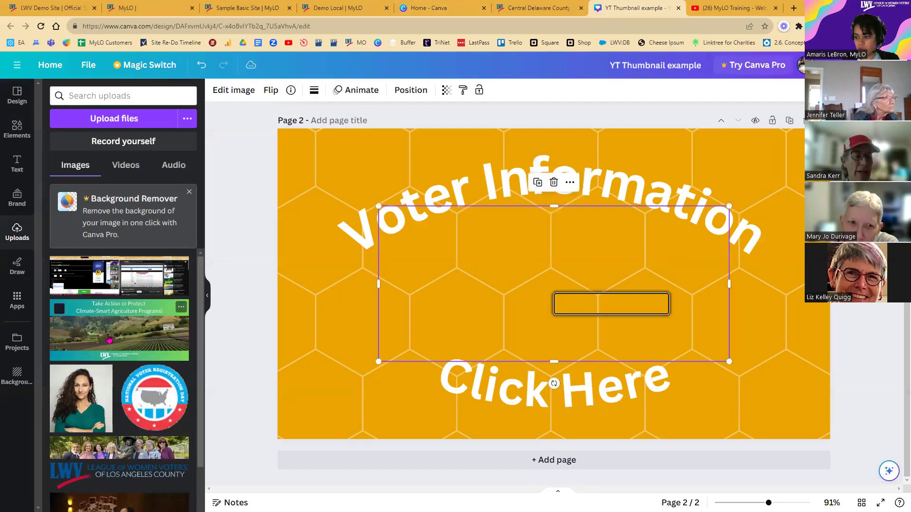
Delete the hexagon background pattern and the Voter Information and Click Here texts from page 2.
click(319, 314)
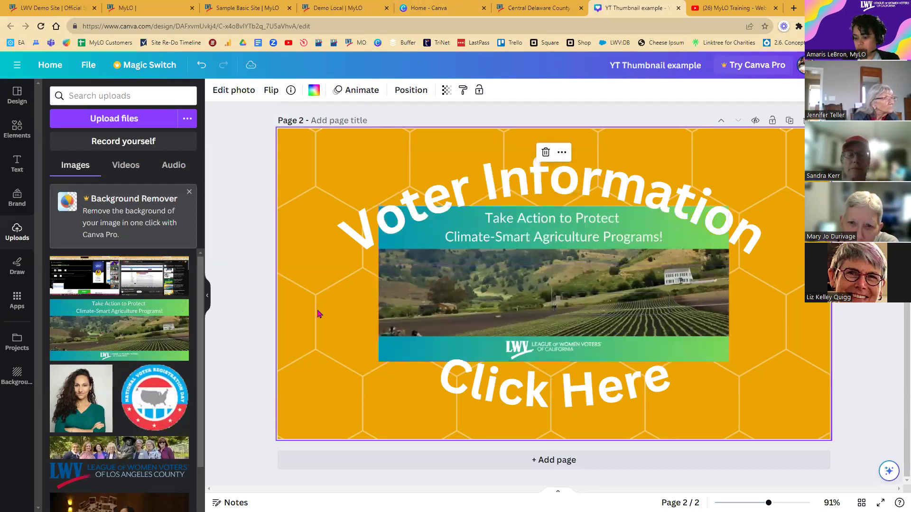
key(Delete)
key(Delete)
key(Delete)
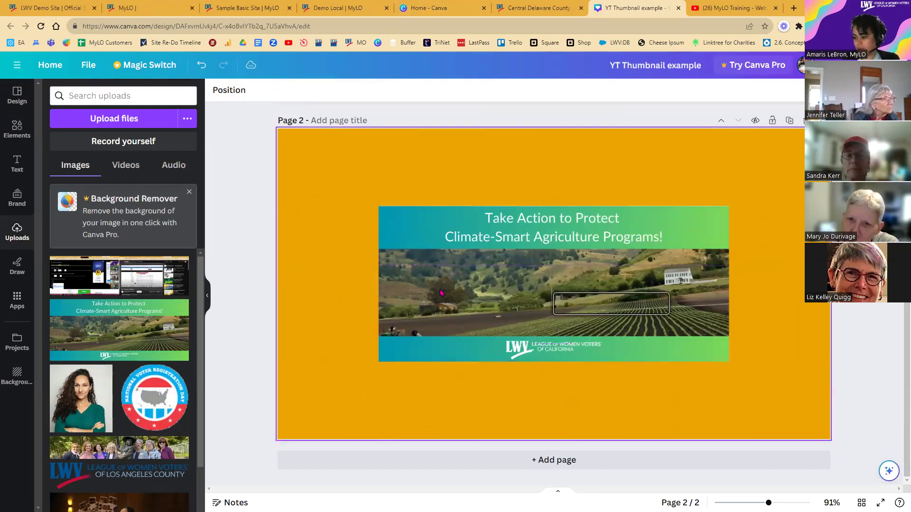
Enlarge the Climate-Smart Agriculture Programs image to span the full width of page 2, centred vertically.
click(380, 208)
drag(378, 206, 284, 137)
drag(772, 395, 831, 437)
drag(286, 165, 277, 161)
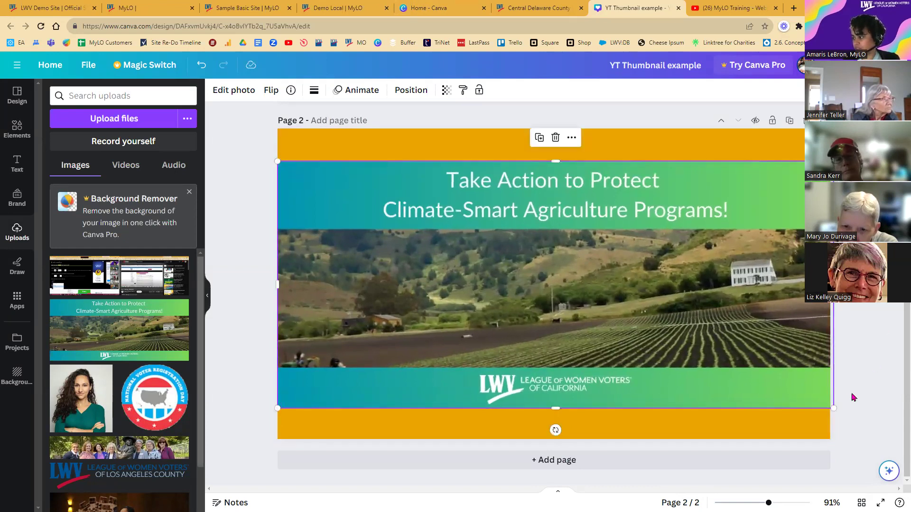
drag(831, 405, 828, 405)
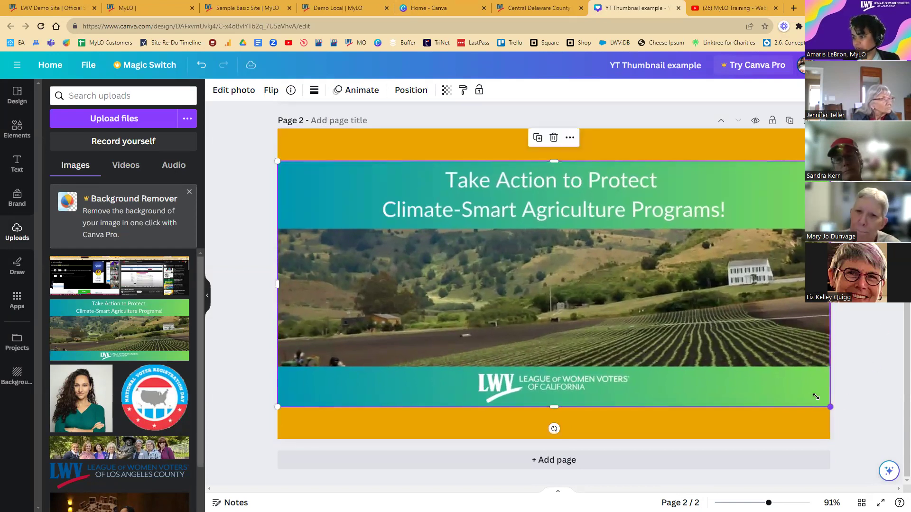
Change the background of page 2 to the light green from the photo colors.
click(807, 425)
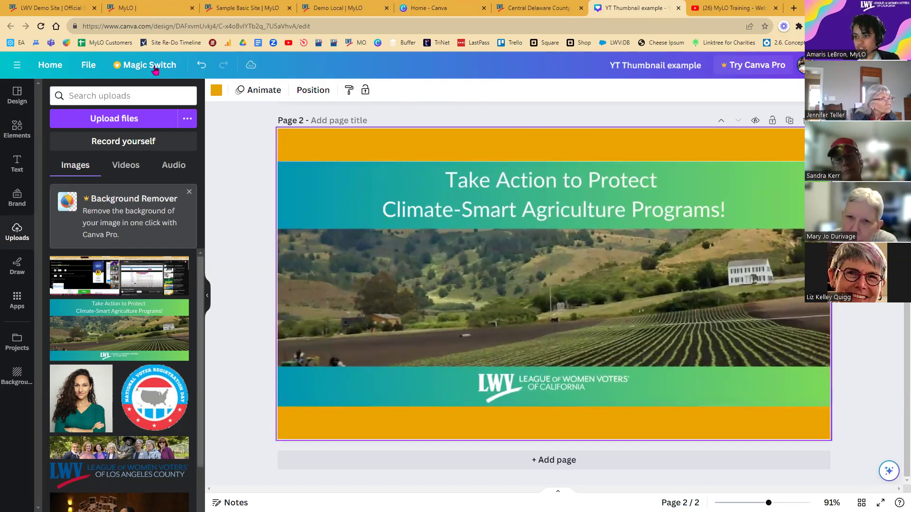
click(216, 92)
click(128, 285)
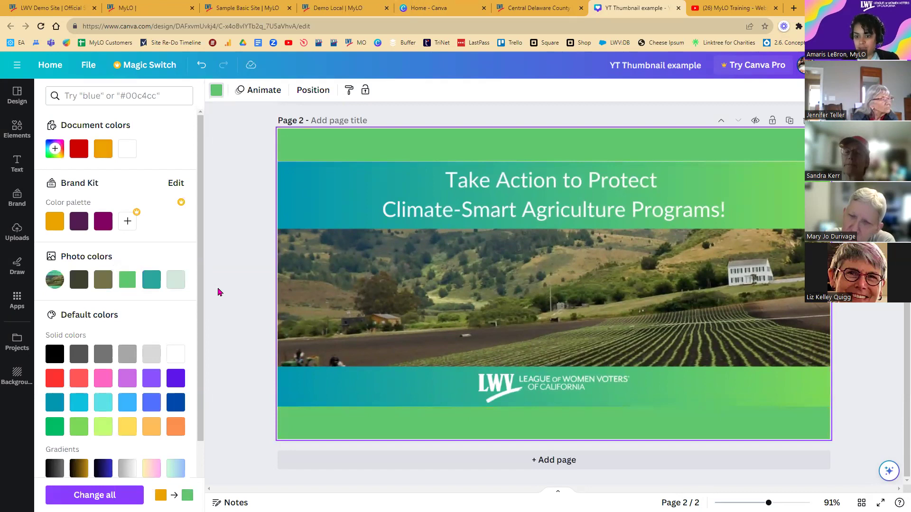
click(237, 260)
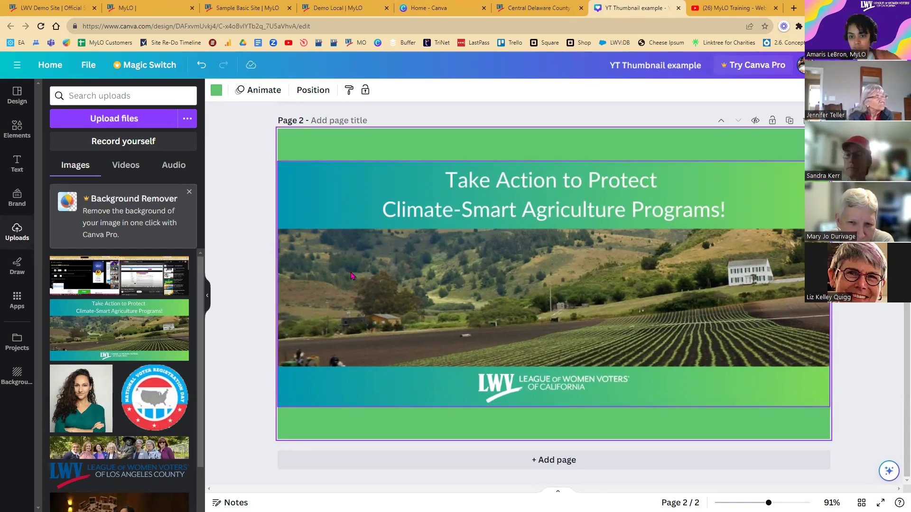
mouse_move(384, 289)
mouse_down()
mouse_move(379, 256)
mouse_move(380, 291)
mouse_up()
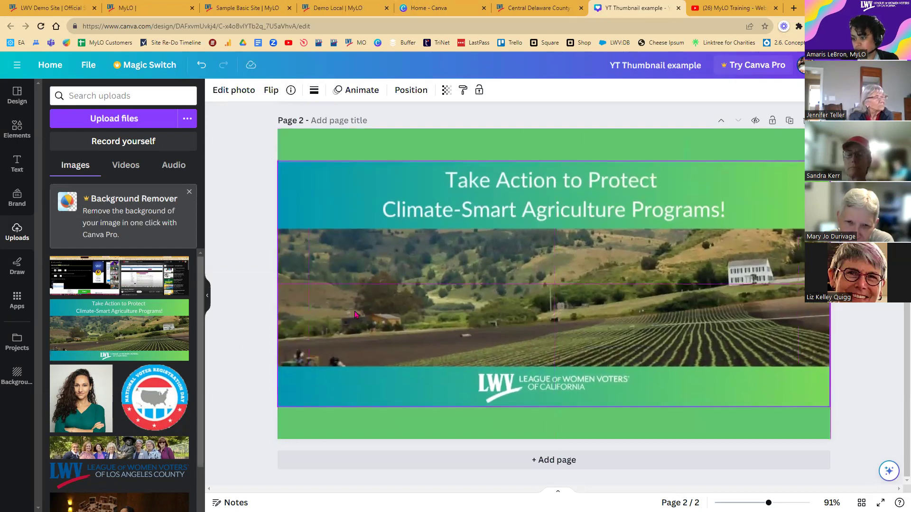
click(244, 341)
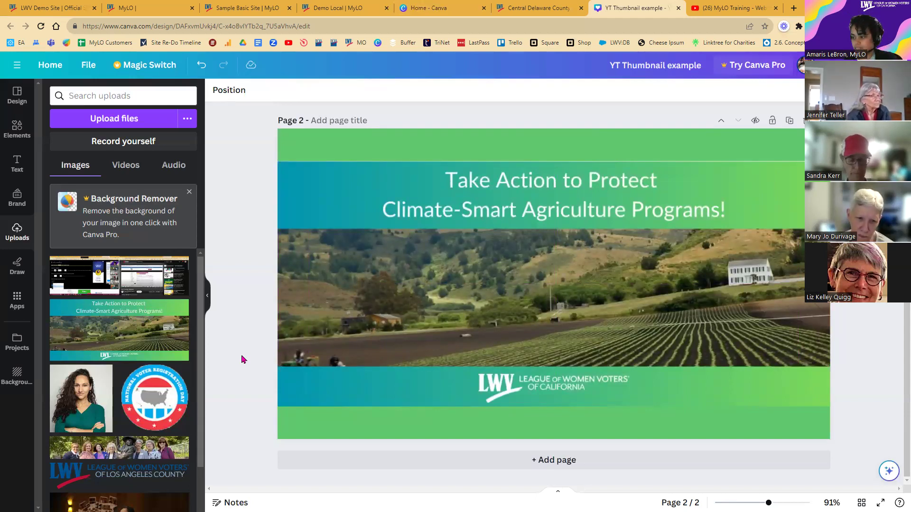
click(509, 187)
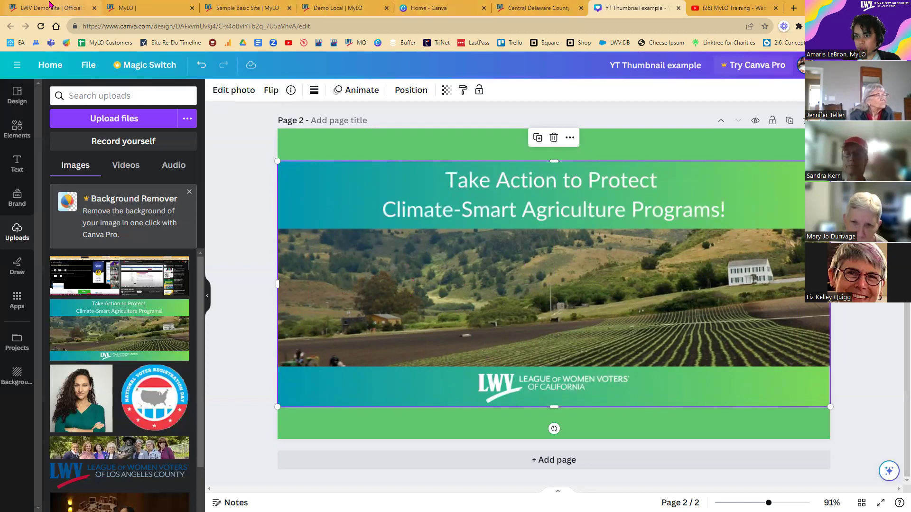
Switch back to the Central Delaware County home page to check its slideshow.
click(539, 7)
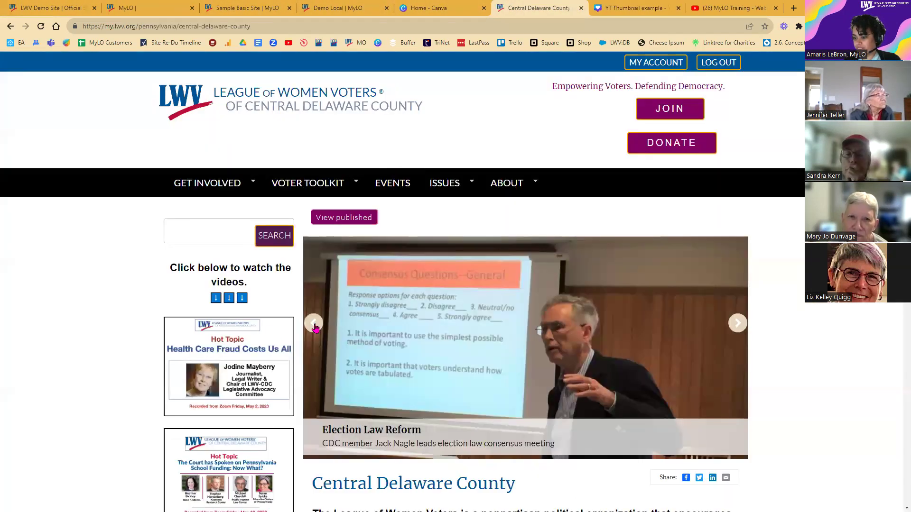